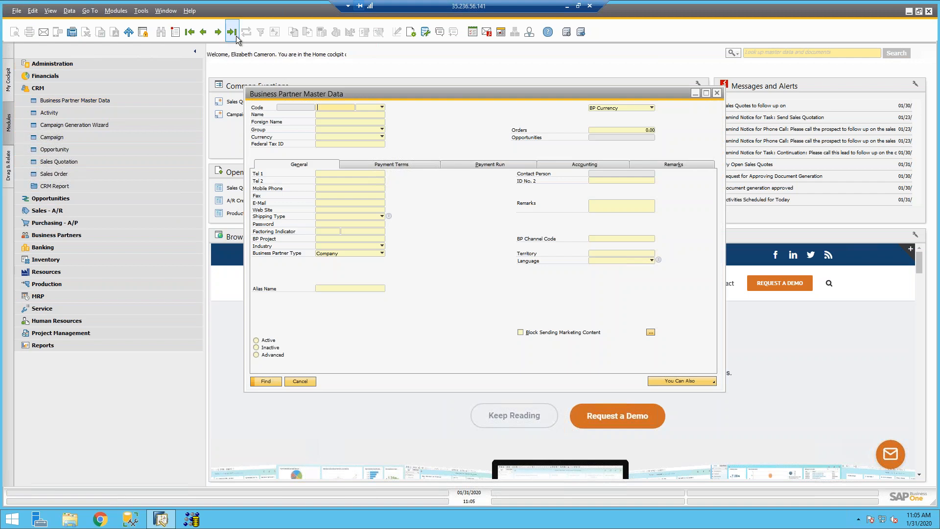
Step: Shift the Business Partner Master Data form left and load the first record, Acme Corporation (A00001)
{"action": "left_click_drag", "start_coordinate": [317, 98], "coordinate": [292, 96]}
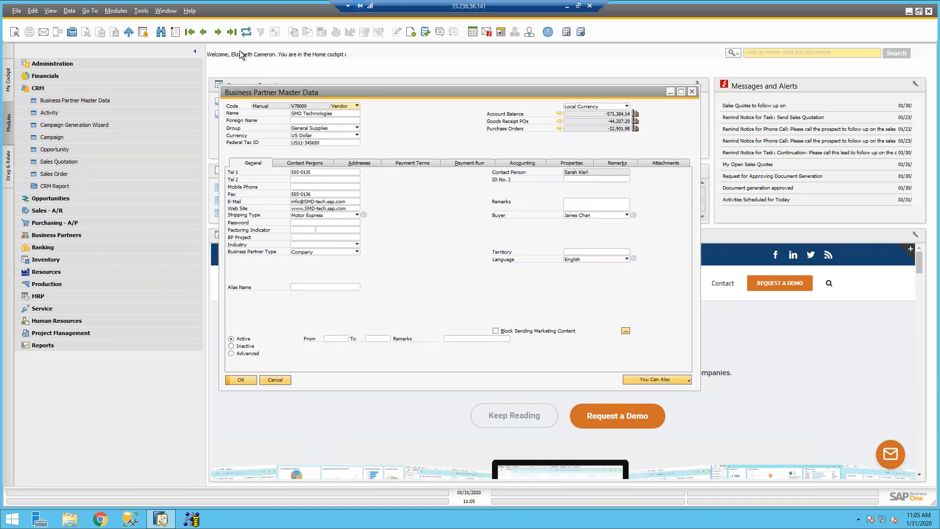
{"action": "left_click", "coordinate": [189, 32]}
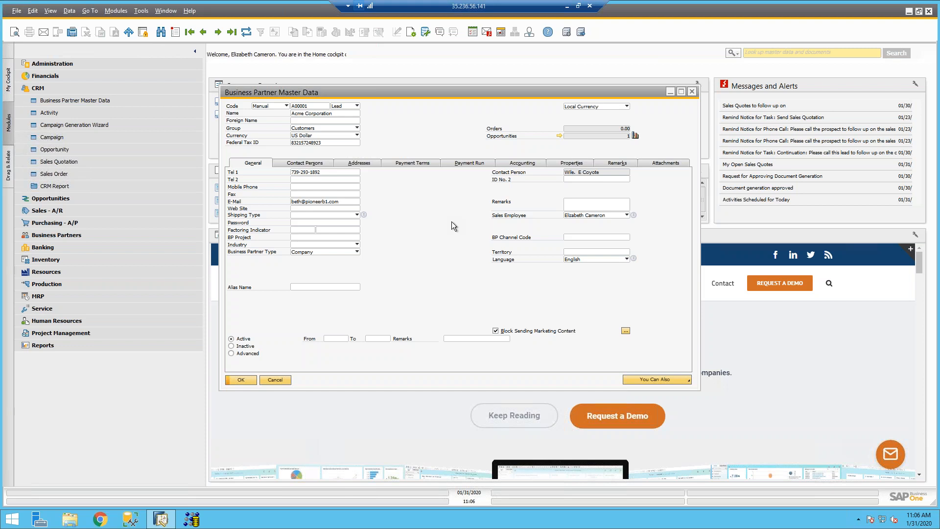
Step: Review Acme Corporation's contact persons and addresses, ending on payment terms 2P10Net30
{"action": "left_click", "coordinate": [324, 164]}
{"action": "left_click", "coordinate": [351, 167]}
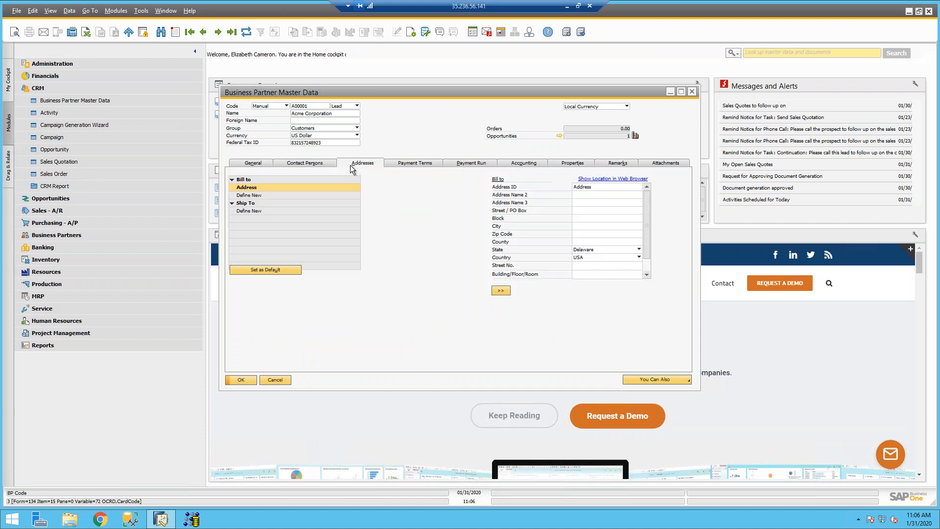
{"action": "left_click", "coordinate": [411, 164]}
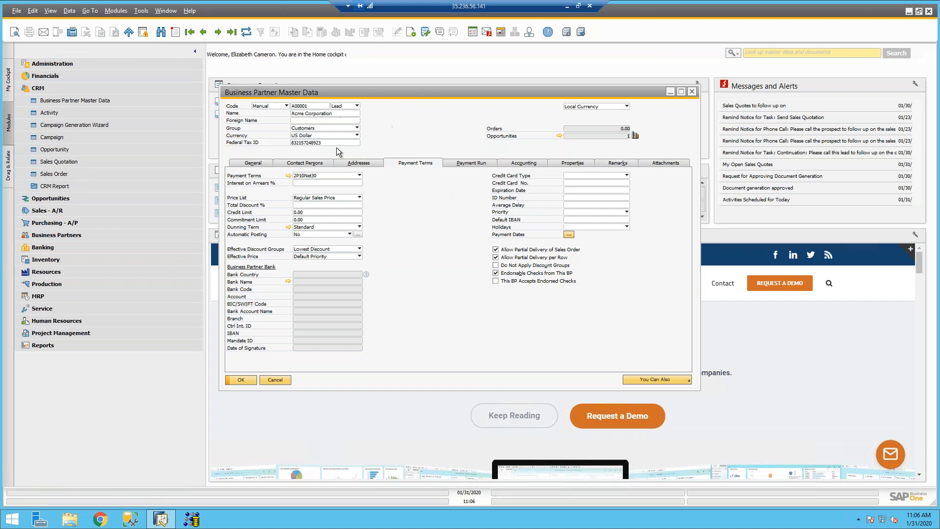
Step: Show the Acme Corporation lead's General tab with Company type and English language
{"action": "left_click", "coordinate": [262, 164]}
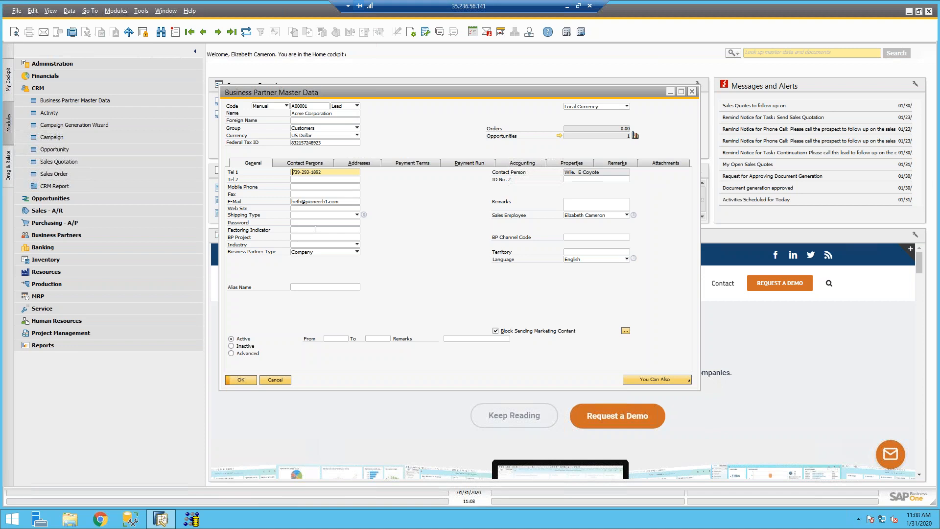
{"action": "left_click", "coordinate": [351, 106]}
{"action": "left_click", "coordinate": [343, 115]}
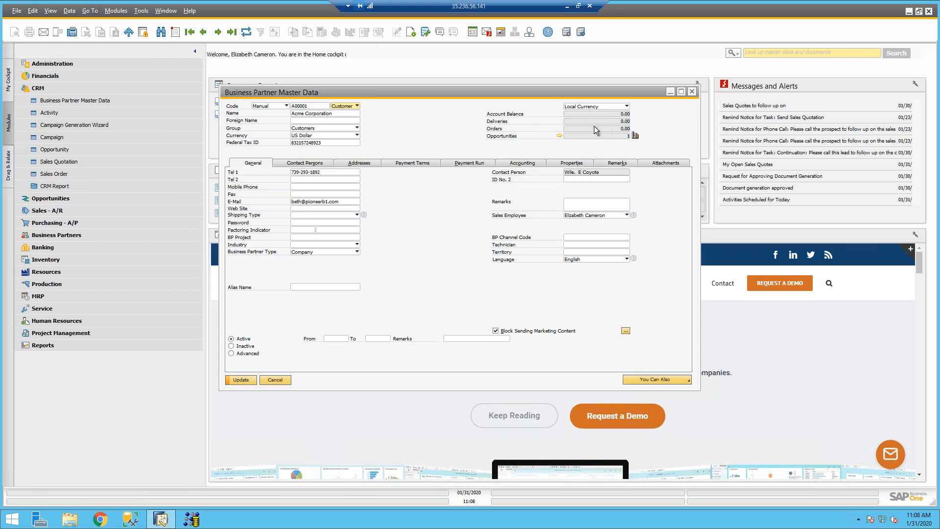
{"action": "left_click", "coordinate": [355, 108]}
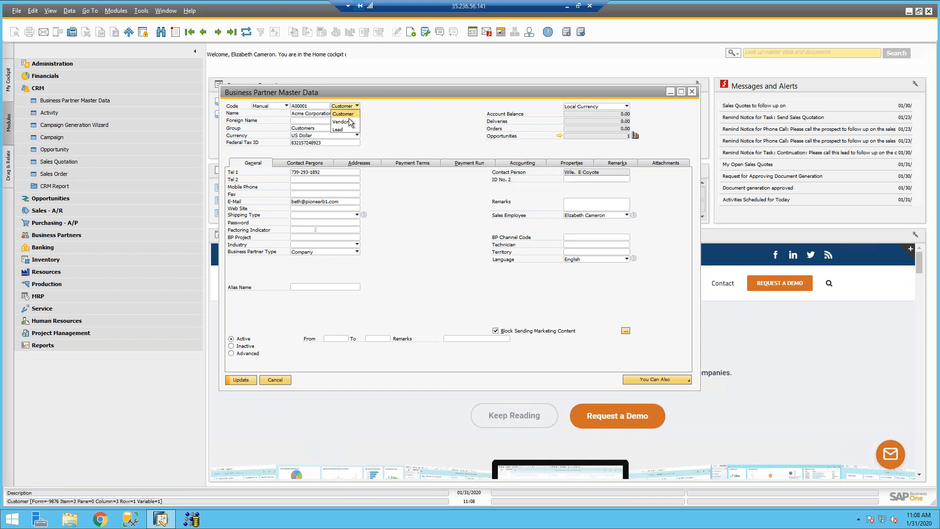
{"action": "left_click", "coordinate": [345, 130]}
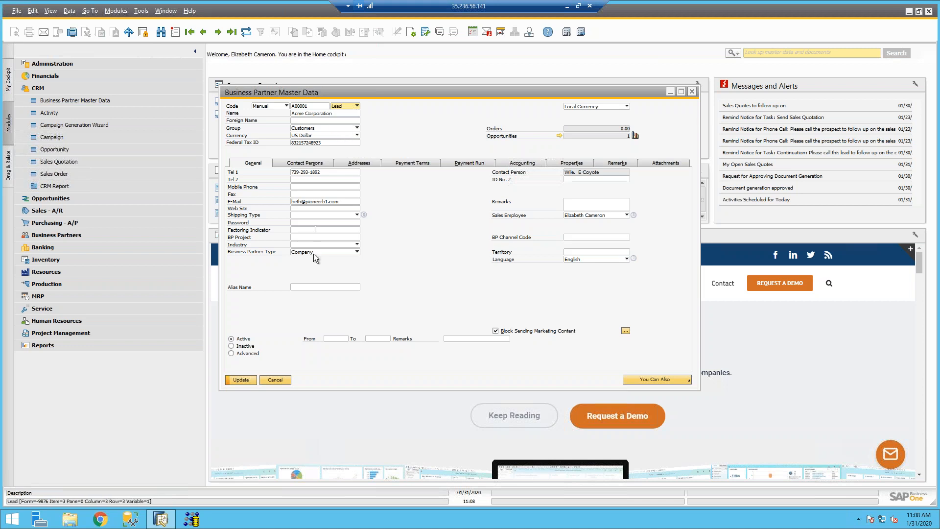
{"action": "left_click", "coordinate": [242, 381]}
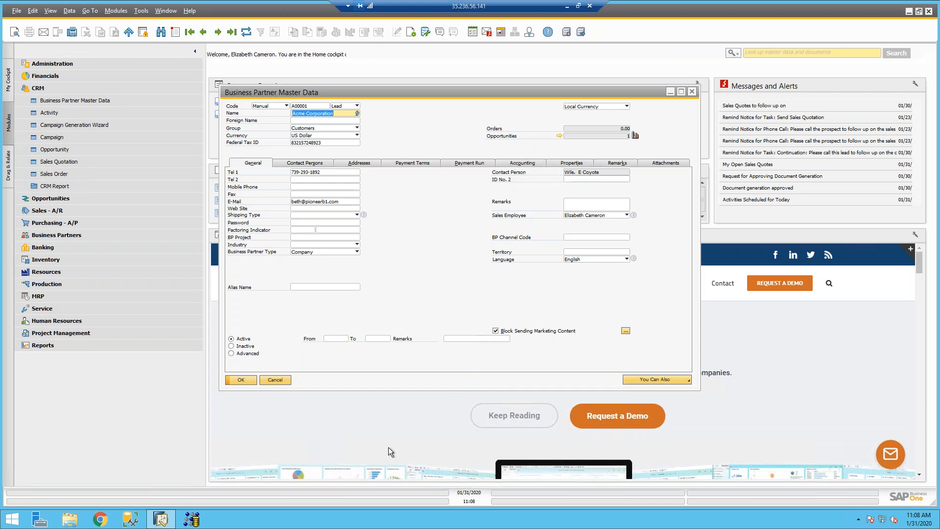
Step: Show Acme Corporation's addresses, then step back through earlier records to Lumarx
{"action": "left_click", "coordinate": [357, 164]}
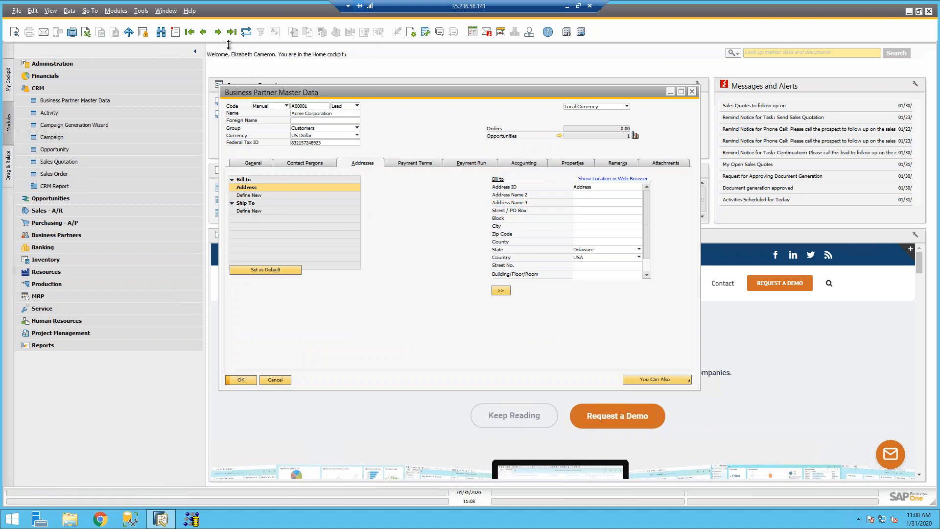
{"action": "left_click", "coordinate": [204, 33]}
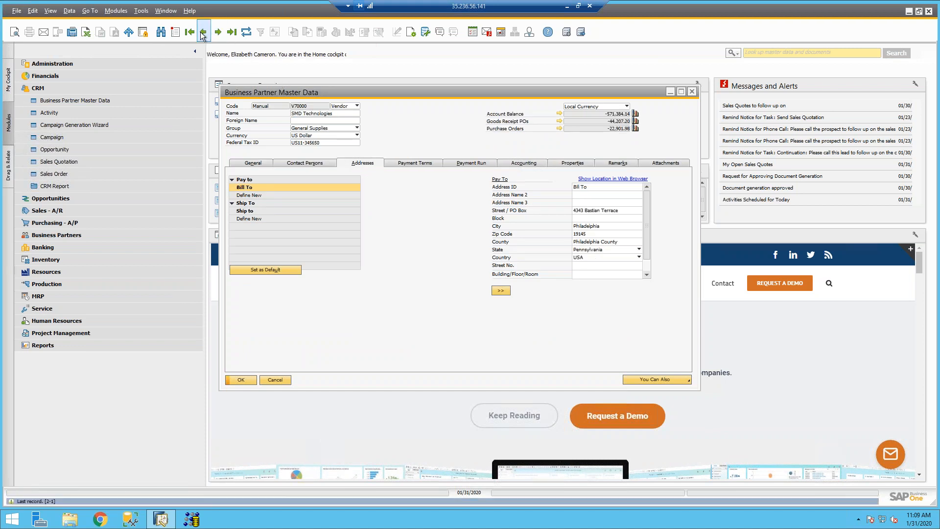
{"action": "left_click", "coordinate": [201, 32]}
{"action": "left_click", "coordinate": [202, 32]}
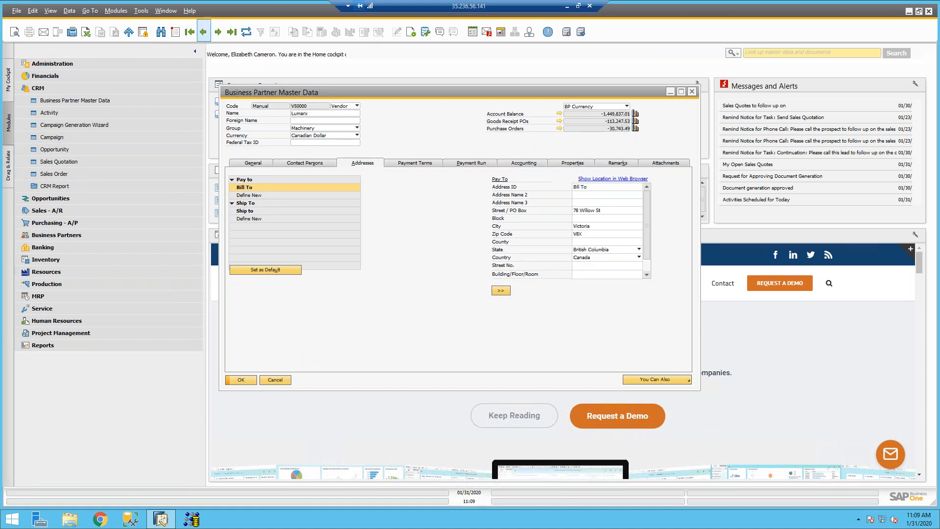
Step: Step forward past Acme Corporation, King Soopers and Safeway to Garage Repair Surplus
{"action": "left_click", "coordinate": [218, 32]}
{"action": "left_click", "coordinate": [219, 33]}
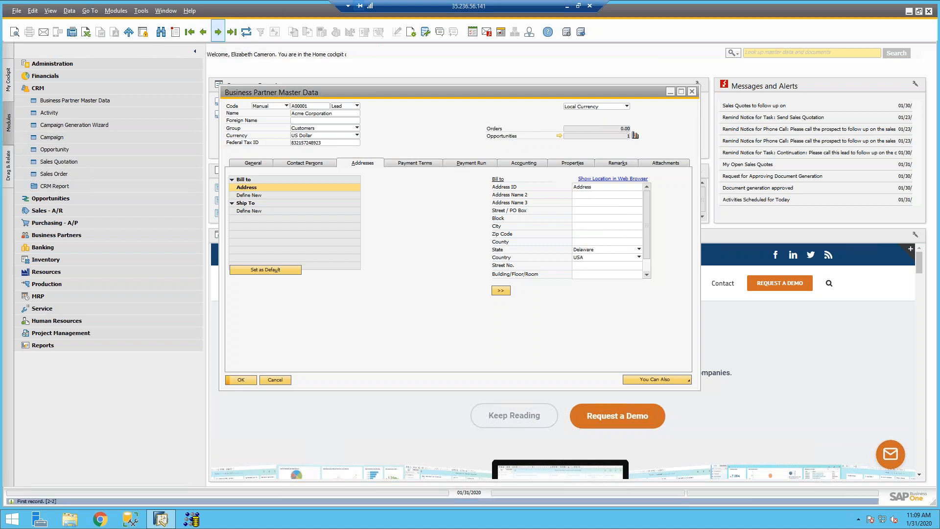
{"action": "left_click", "coordinate": [219, 33]}
{"action": "left_click", "coordinate": [219, 32]}
{"action": "left_click", "coordinate": [219, 33]}
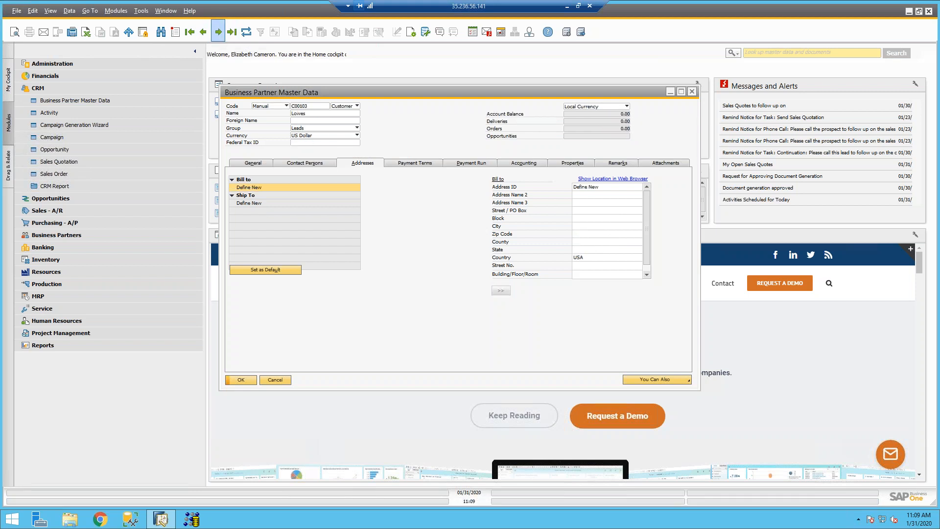
{"action": "left_click", "coordinate": [218, 32]}
{"action": "left_click", "coordinate": [219, 32]}
{"action": "left_click", "coordinate": [218, 33]}
Step: Search customer-type business partners and open the Maxi-Teq record (C20000)
{"action": "key", "text": "ctrl+f"}
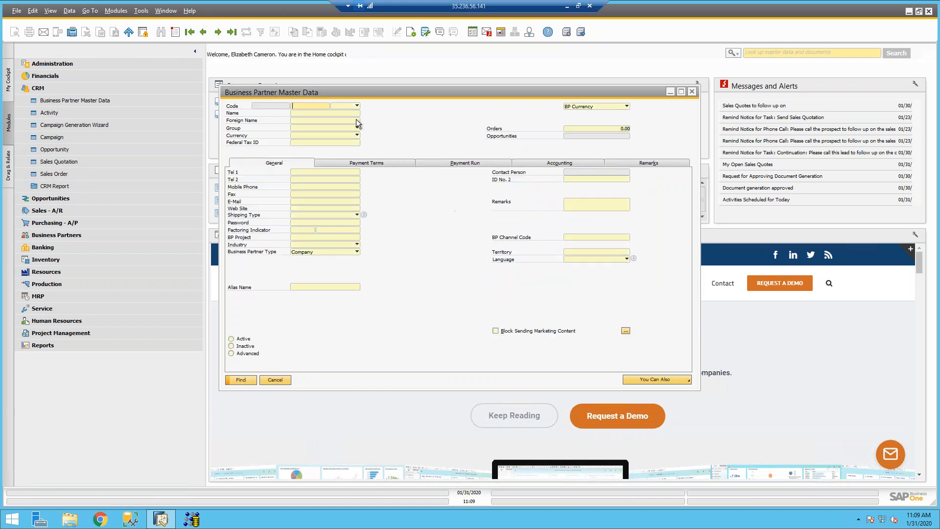
{"action": "left_click", "coordinate": [346, 106]}
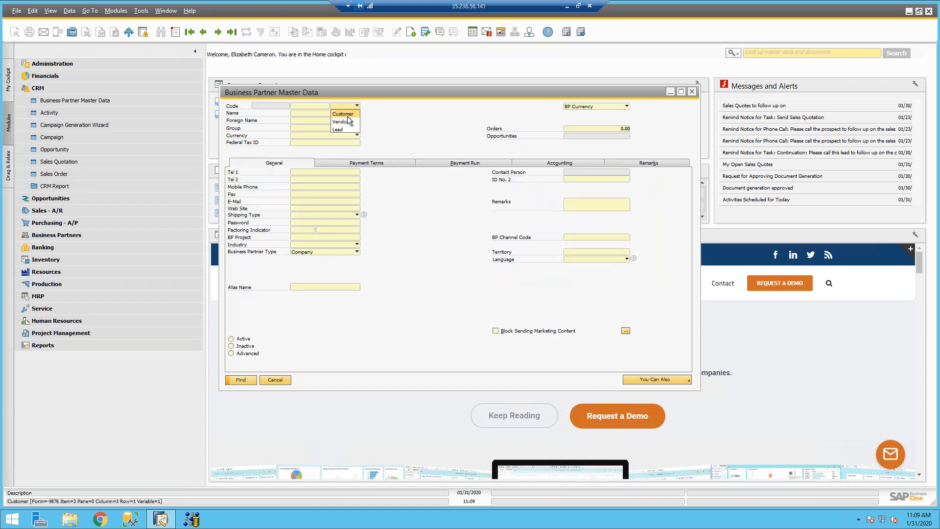
{"action": "left_click", "coordinate": [348, 116]}
{"action": "key", "text": "Return"}
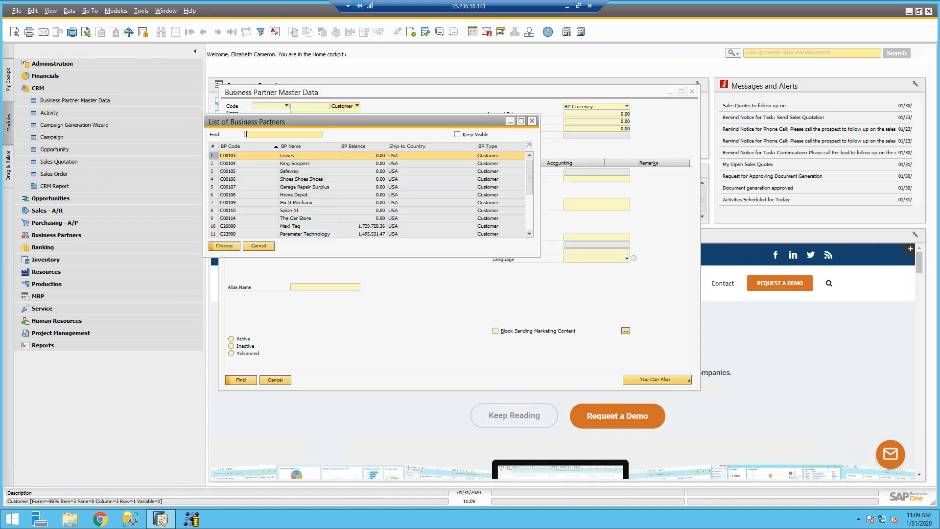
{"action": "left_click", "coordinate": [402, 226]}
{"action": "double_click", "coordinate": [402, 226]}
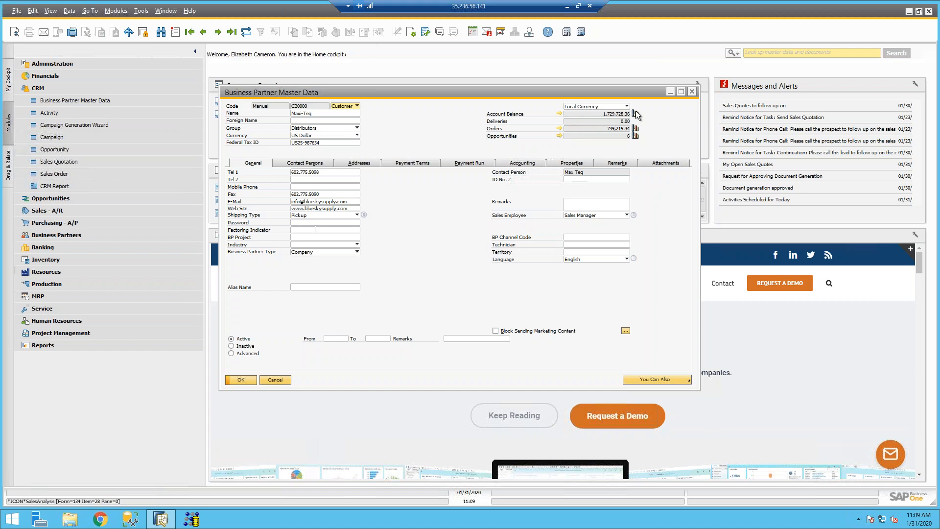
{"action": "left_click", "coordinate": [559, 114]}
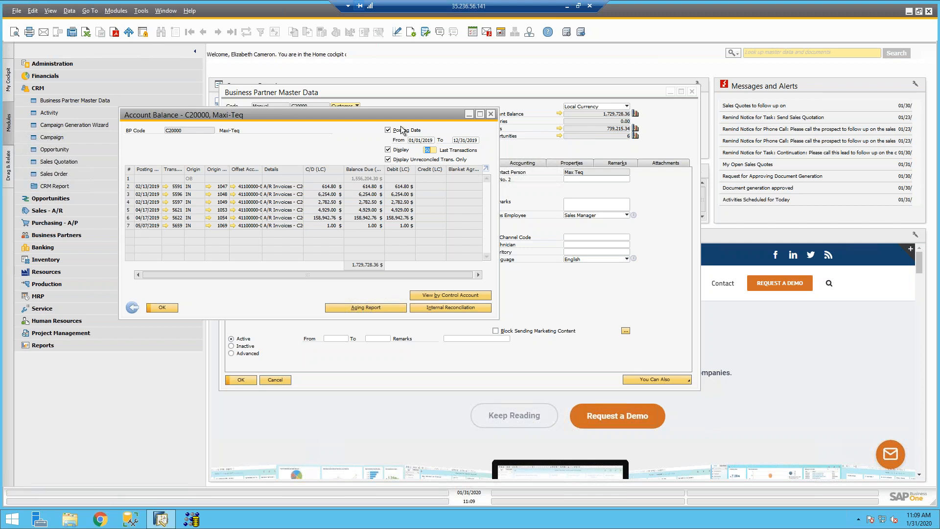
{"action": "left_click", "coordinate": [425, 149]}
{"action": "left_click", "coordinate": [388, 160]}
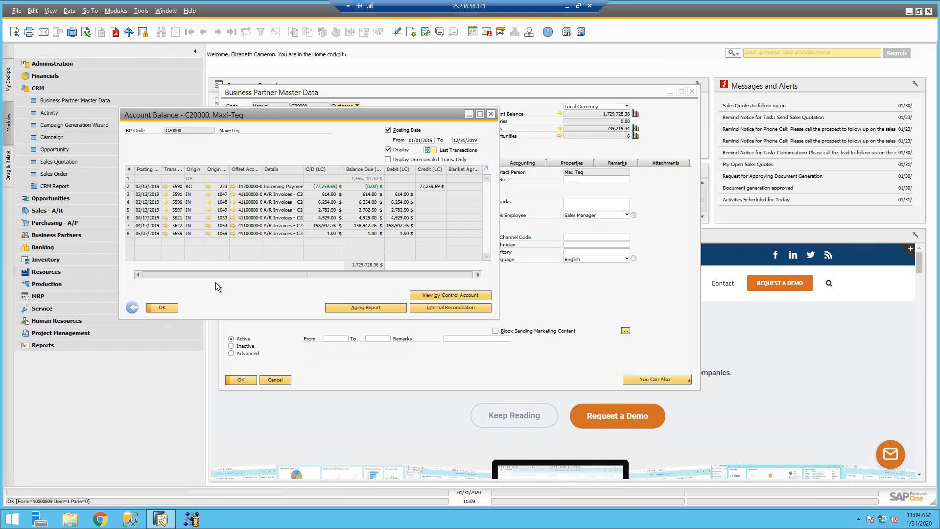
{"action": "left_click", "coordinate": [491, 114]}
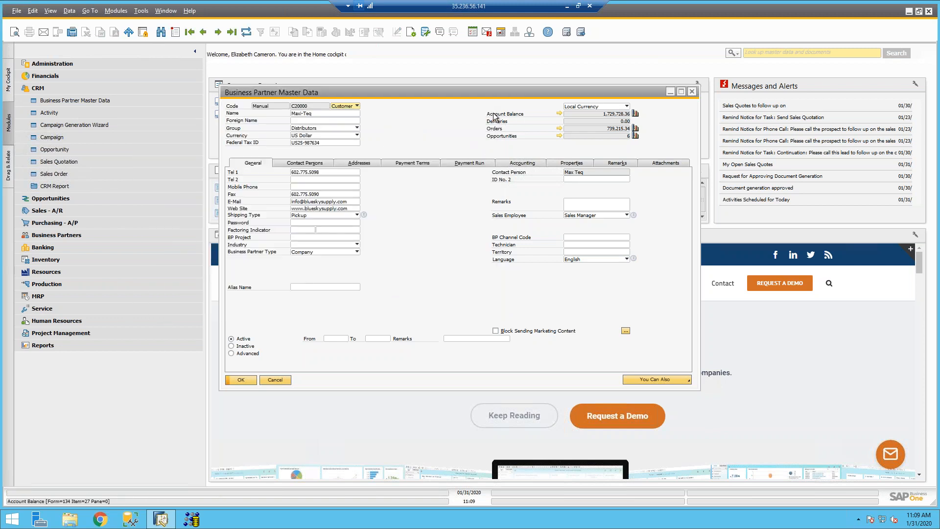
Step: Open Maxi-Teq's sales analysis report with line-graph charts and enlarge it
{"action": "left_click", "coordinate": [635, 113]}
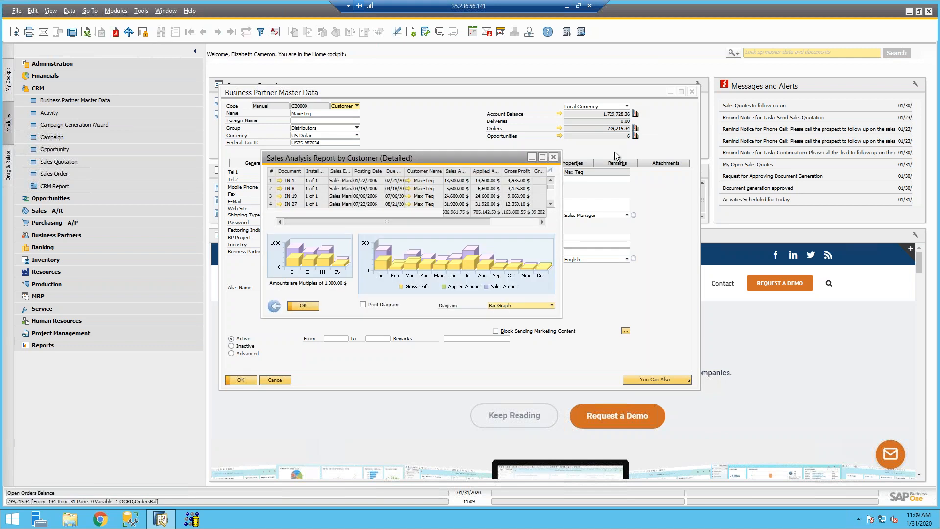
{"action": "left_click", "coordinate": [507, 305]}
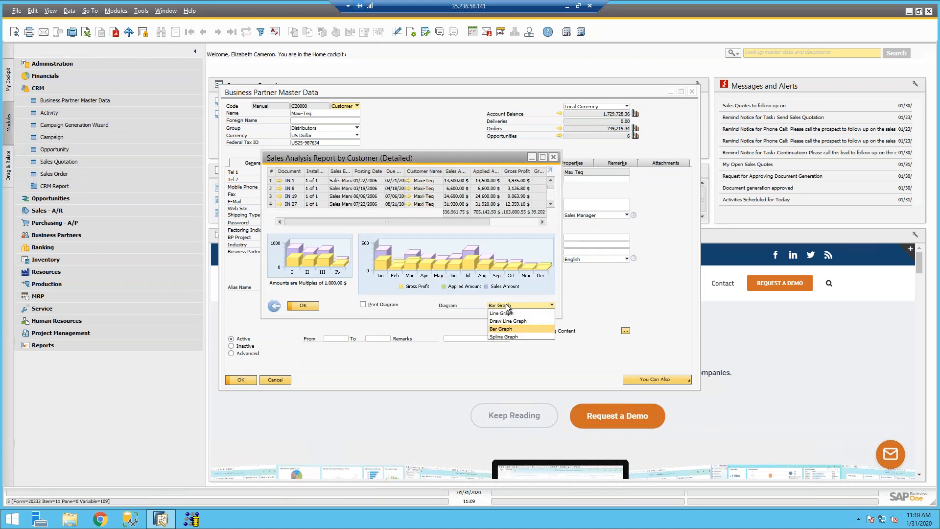
{"action": "left_click", "coordinate": [509, 314]}
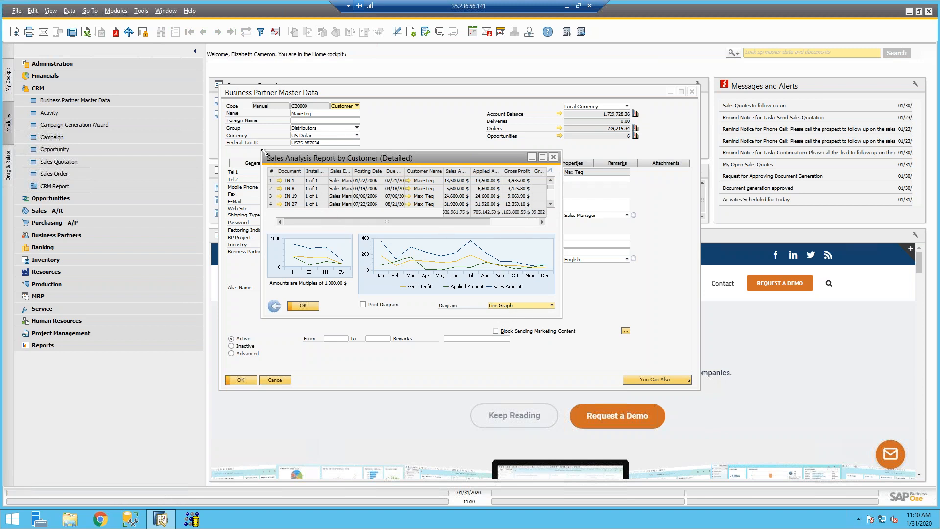
{"action": "left_click_drag", "start_coordinate": [262, 152], "coordinate": [177, 77]}
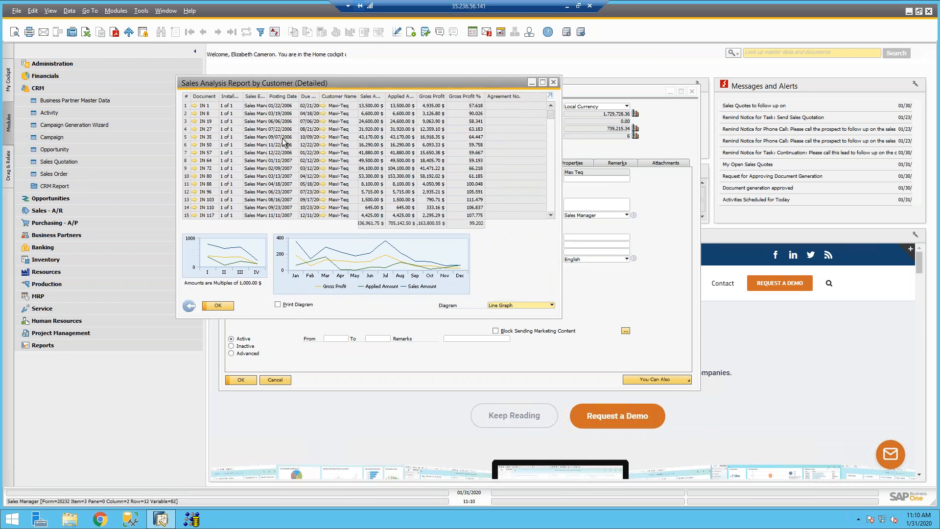
Step: Filter the report to postings from 08/11/2013 onward, then close it
{"action": "left_click", "coordinate": [260, 37]}
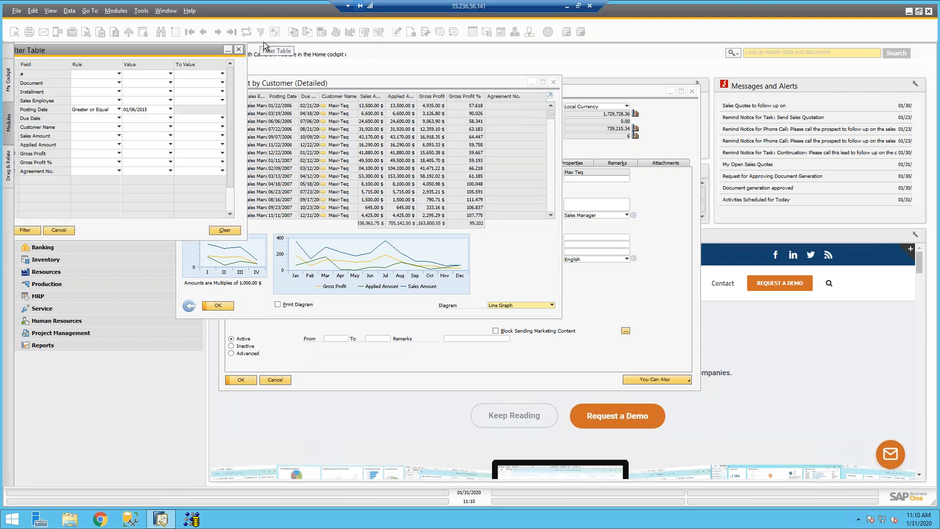
{"action": "left_click", "coordinate": [148, 110]}
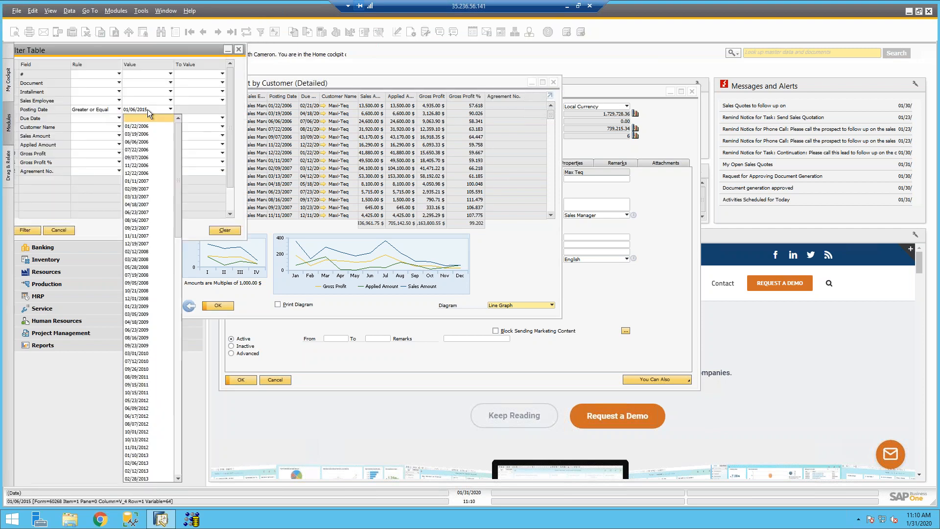
{"action": "scroll", "coordinate": [151, 387], "scroll_direction": "down", "scroll_amount": 7}
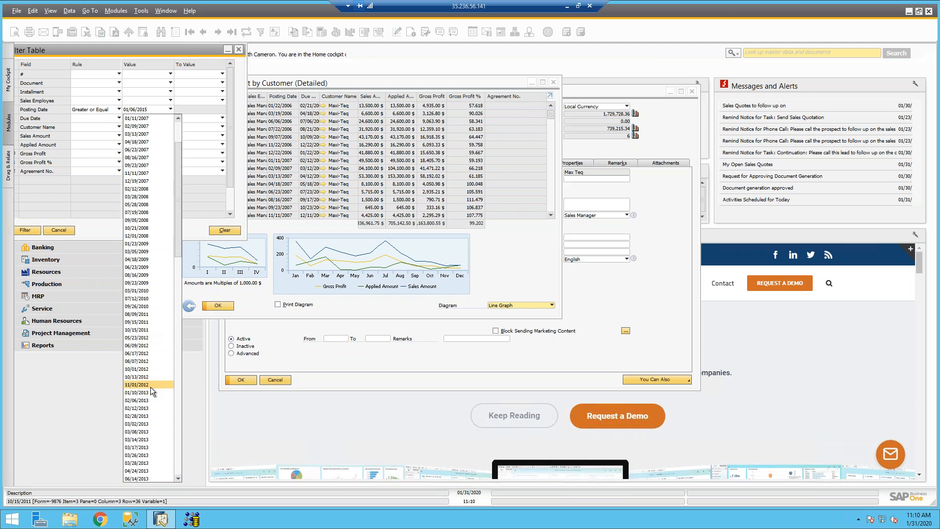
{"action": "left_click", "coordinate": [152, 447]}
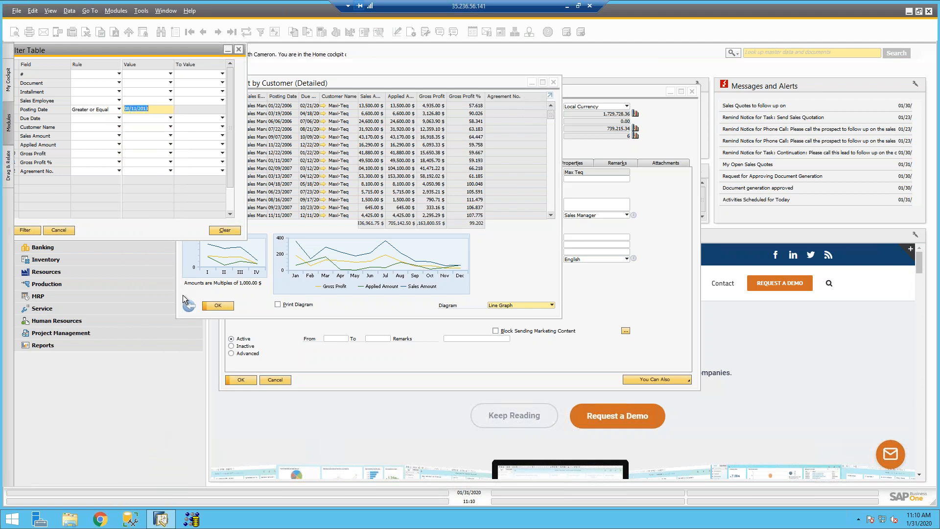
{"action": "left_click", "coordinate": [25, 230]}
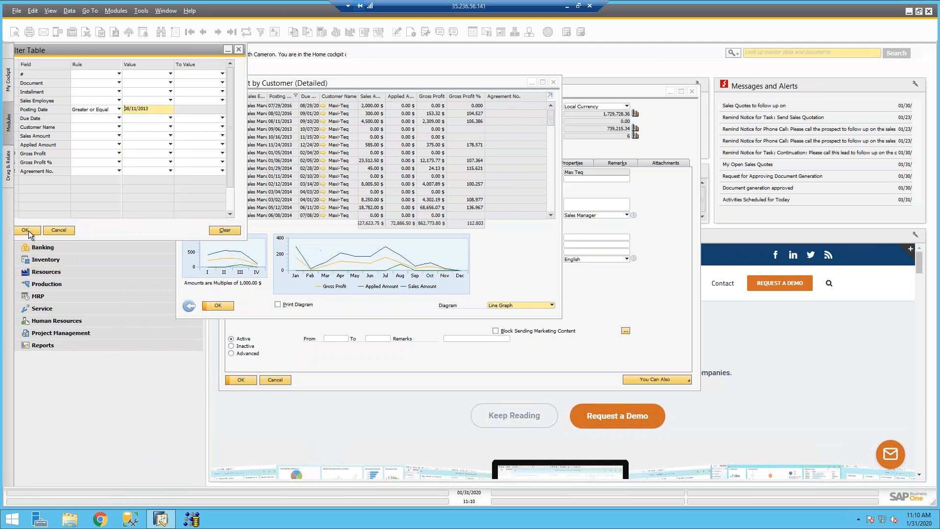
{"action": "left_click", "coordinate": [28, 230]}
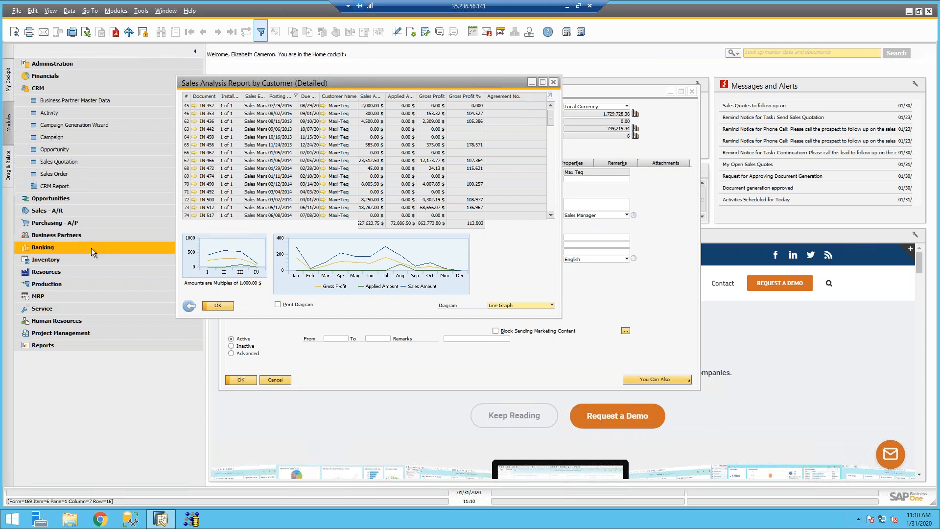
{"action": "left_click", "coordinate": [218, 306]}
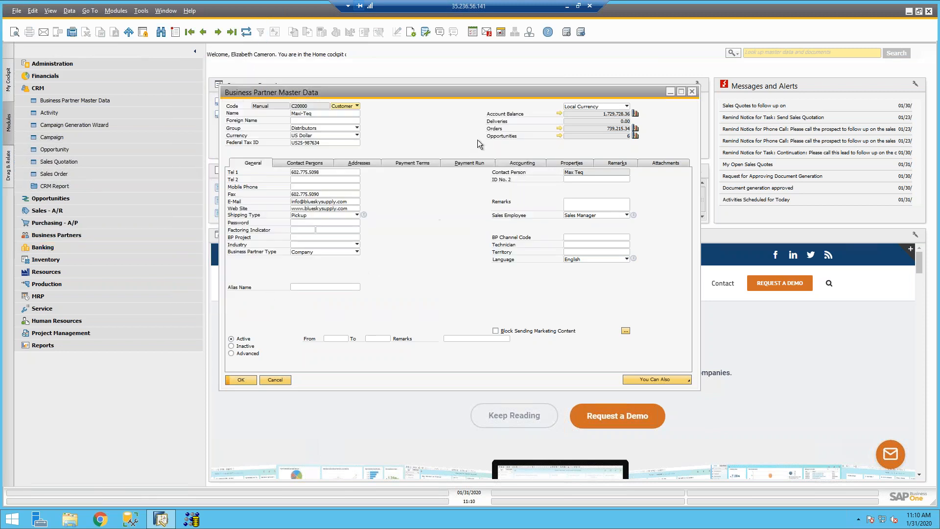
Step: Copy the BlueSky Supply bill-to address as ship-to BlueSky Supply 2, update, and close
{"action": "left_click", "coordinate": [363, 163]}
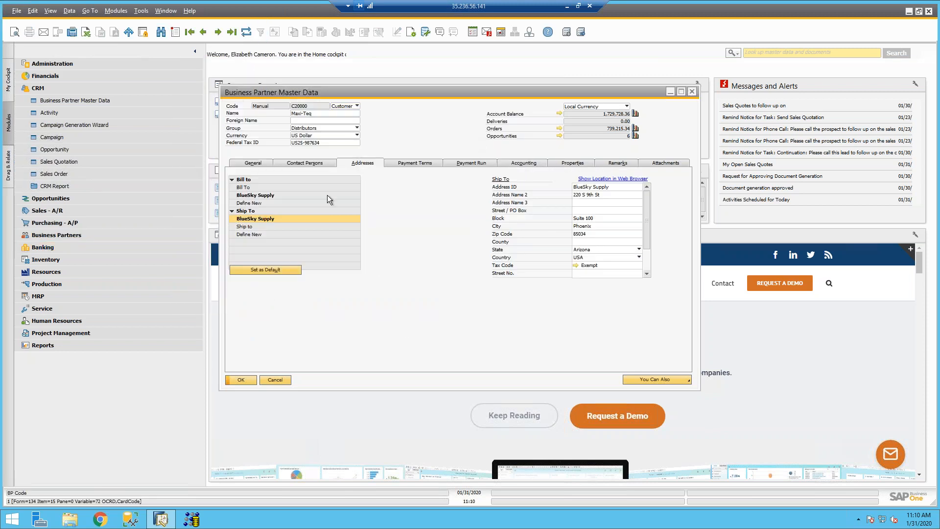
{"action": "left_click", "coordinate": [270, 196]}
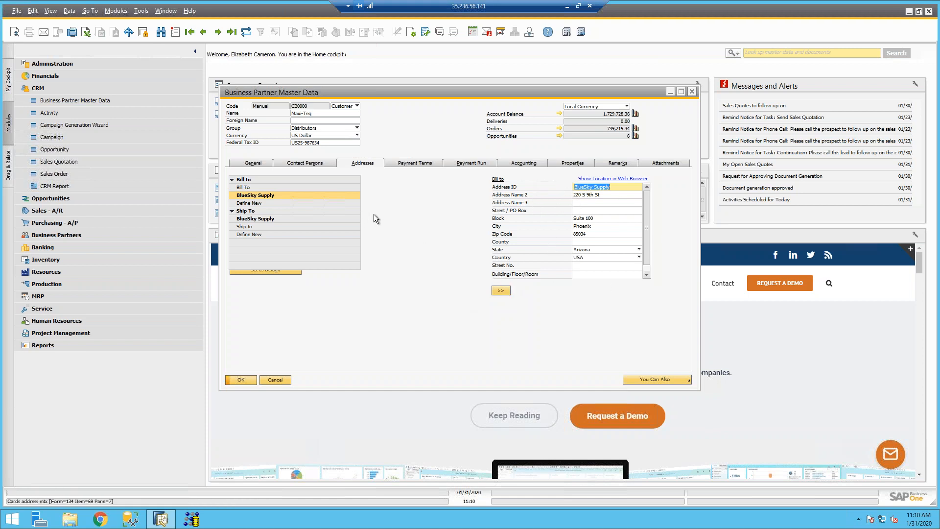
{"action": "left_click", "coordinate": [258, 218]}
{"action": "left_click", "coordinate": [257, 195]}
{"action": "left_click", "coordinate": [499, 291]}
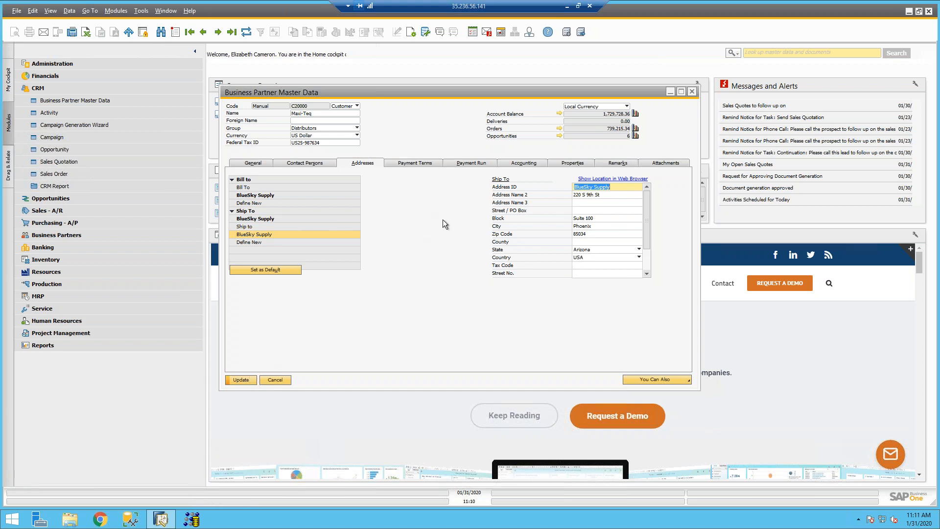
{"action": "left_click", "coordinate": [629, 189]}
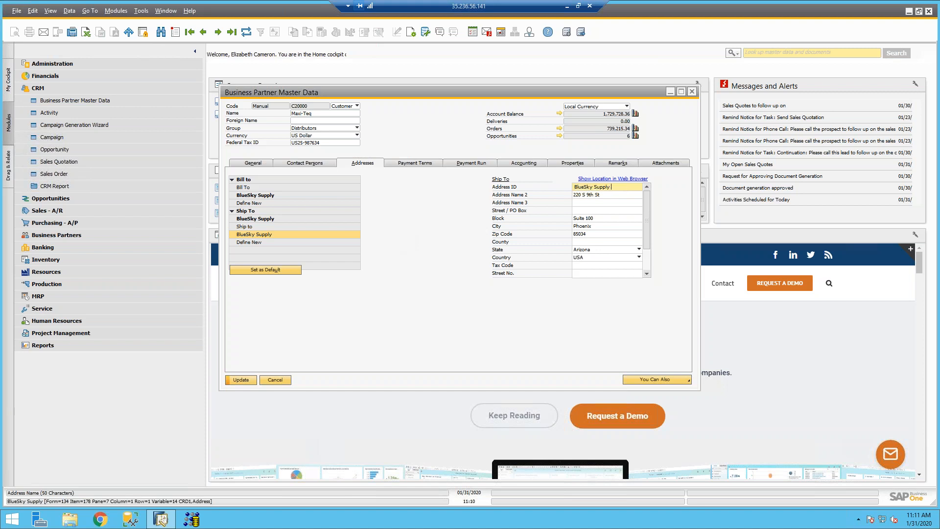
{"action": "left_click", "coordinate": [240, 380]}
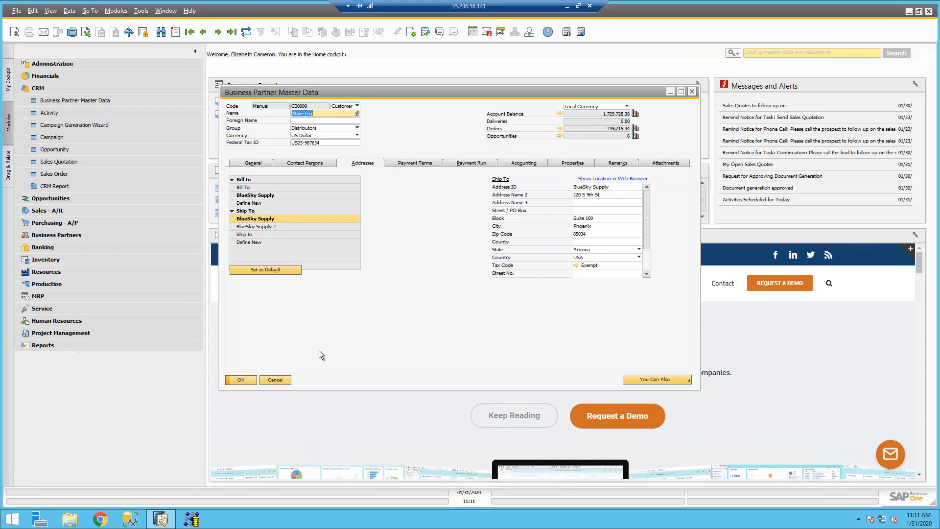
{"action": "left_click", "coordinate": [691, 93]}
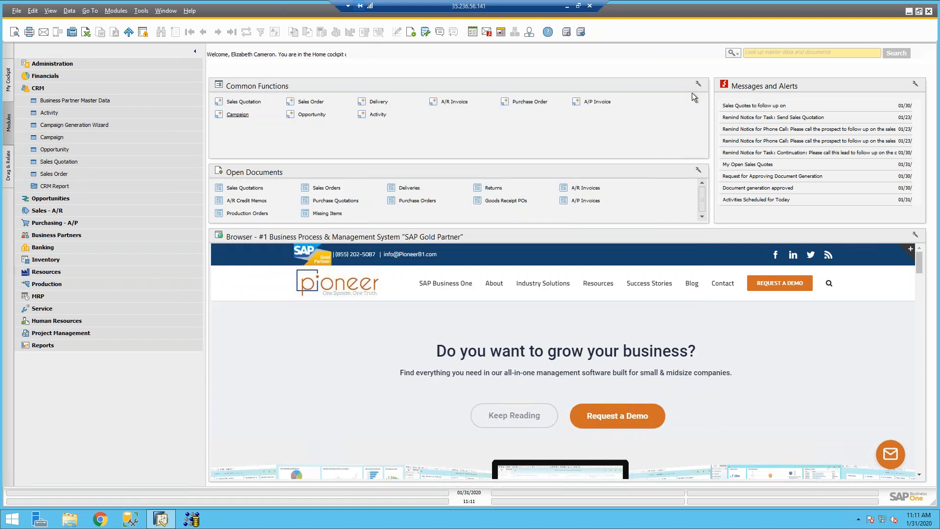
Step: Find 'inact' in menu entries, run the Inactive Customers report, and return to its criteria
{"action": "left_click", "coordinate": [66, 105]}
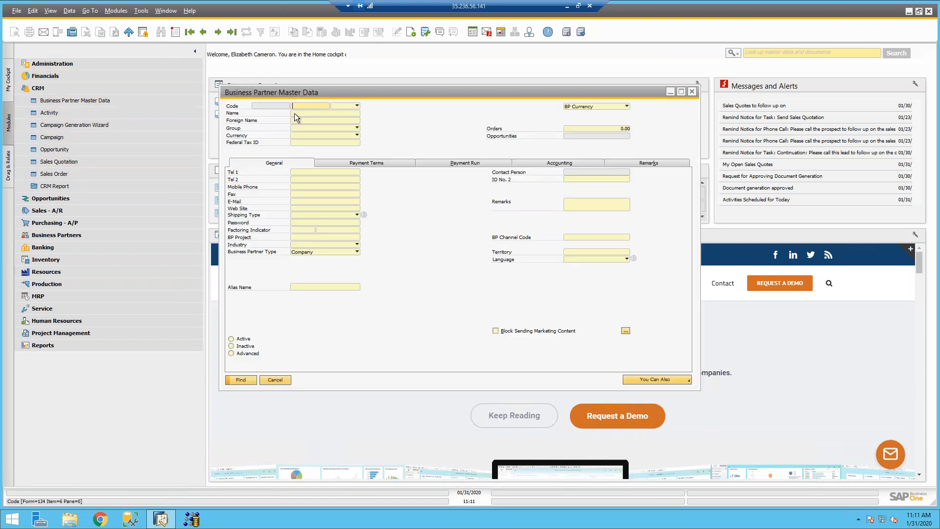
{"action": "left_click", "coordinate": [730, 54]}
{"action": "left_click", "coordinate": [742, 74]}
{"action": "type", "text": "inact"}
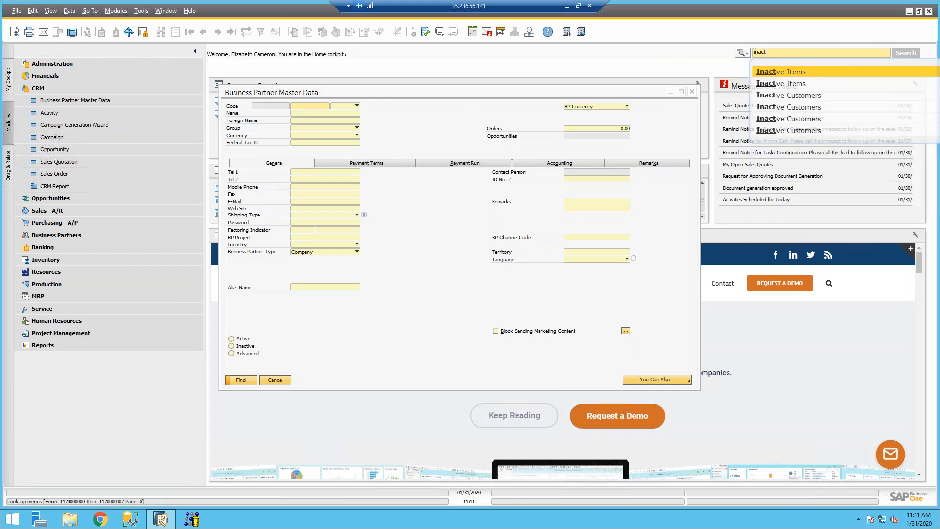
{"action": "left_click", "coordinate": [795, 96]}
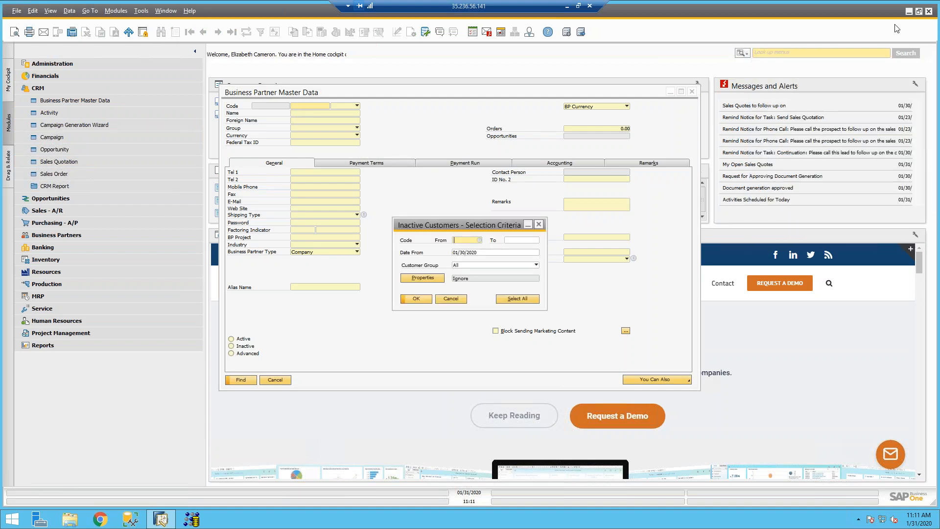
{"action": "left_click", "coordinate": [416, 299]}
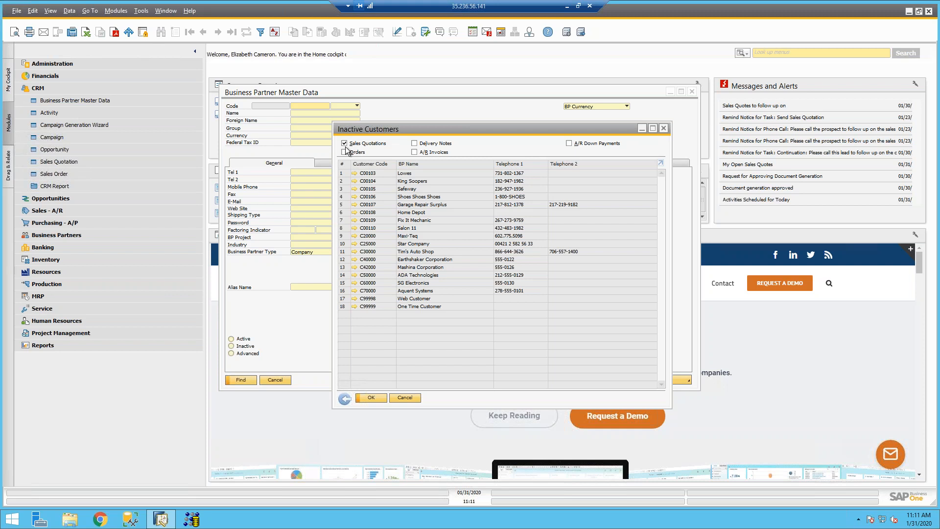
{"action": "left_click", "coordinate": [346, 400]}
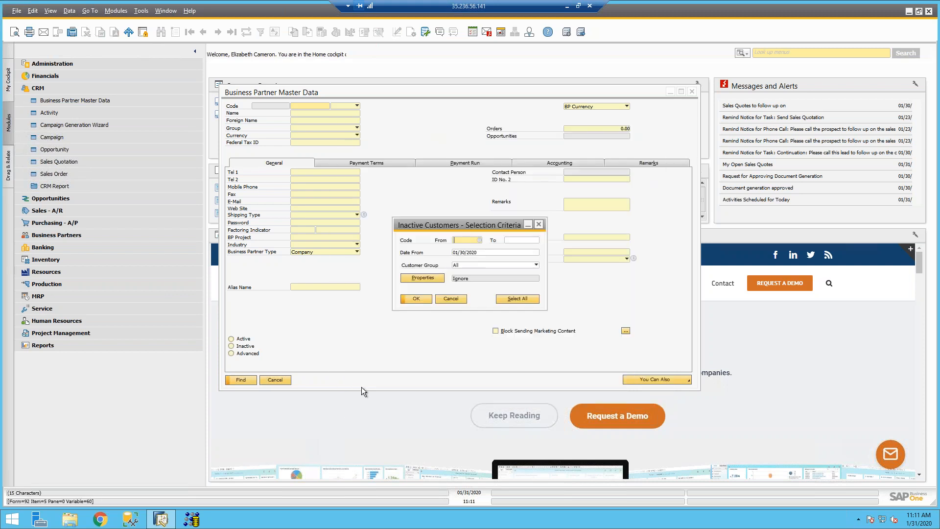
Step: Run Inactive Customers with Date From 01/01/2020 for the Customers group
{"action": "left_click", "coordinate": [487, 251]}
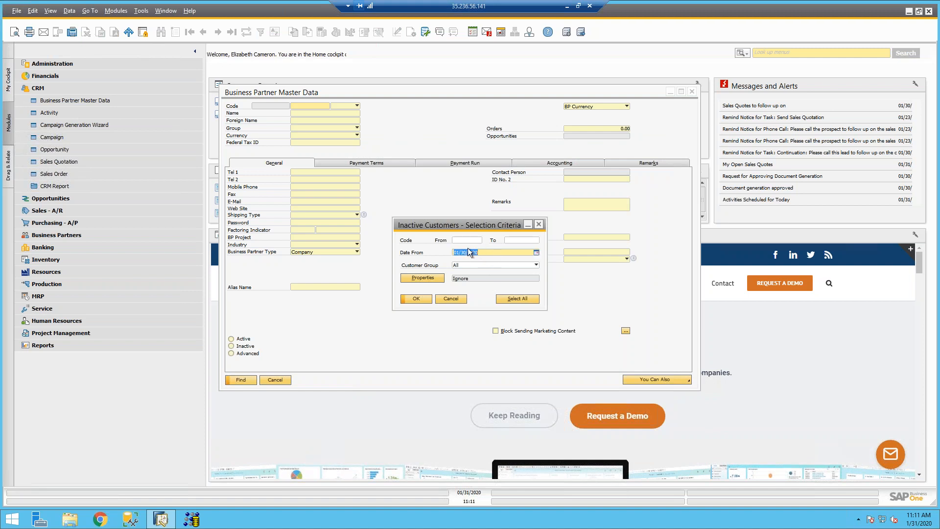
{"action": "type", "text": "01"}
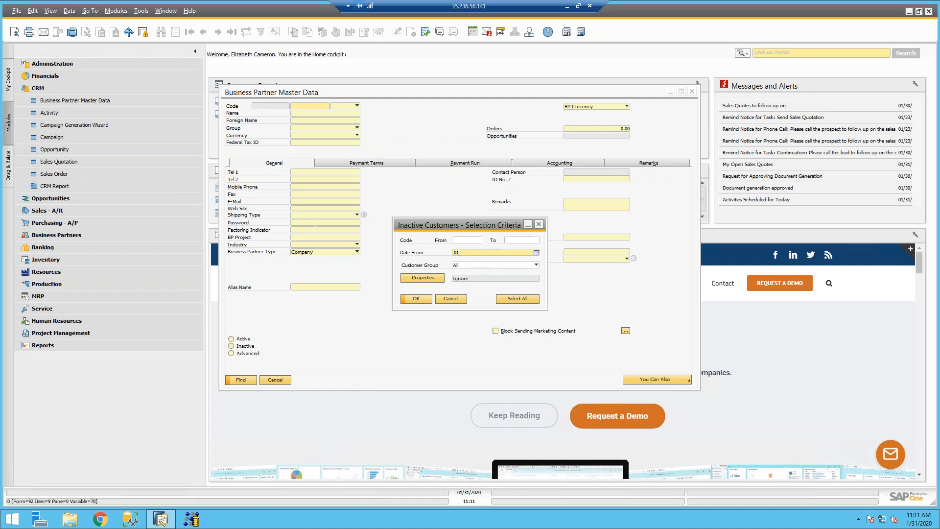
{"action": "type", "text": "/01"}
{"action": "key", "text": "Tab"}
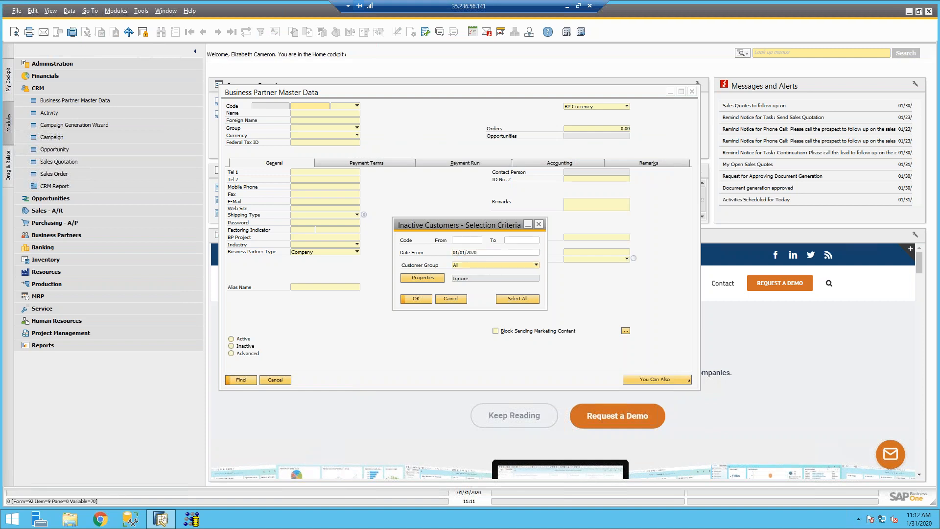
{"action": "left_click", "coordinate": [473, 264]}
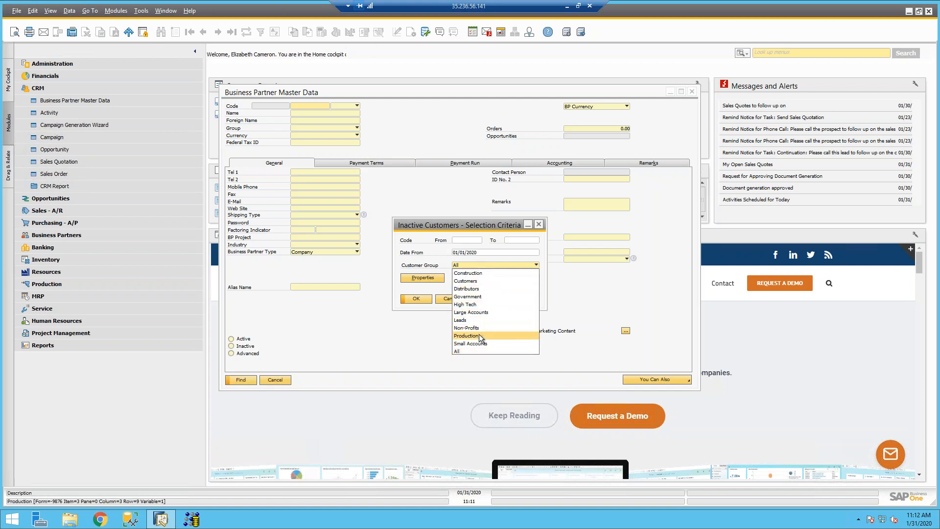
{"action": "left_click", "coordinate": [478, 279]}
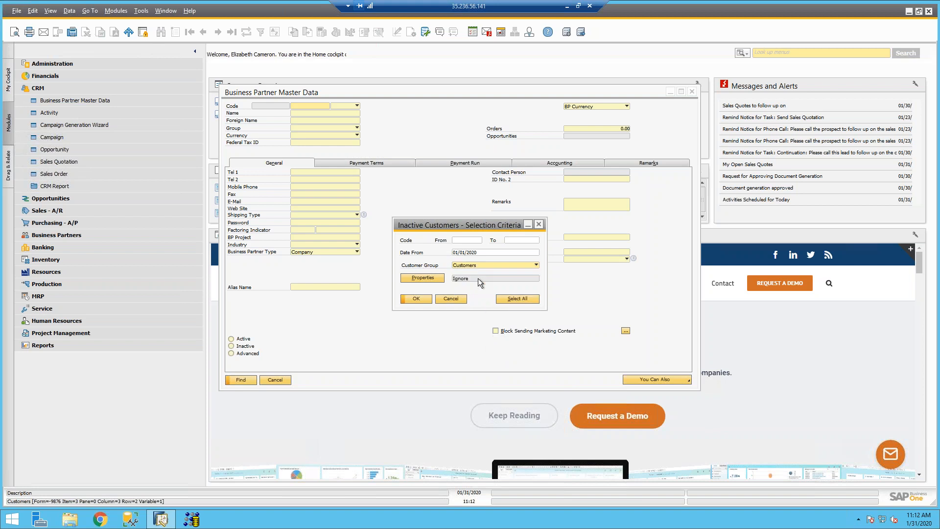
{"action": "left_click", "coordinate": [423, 298]}
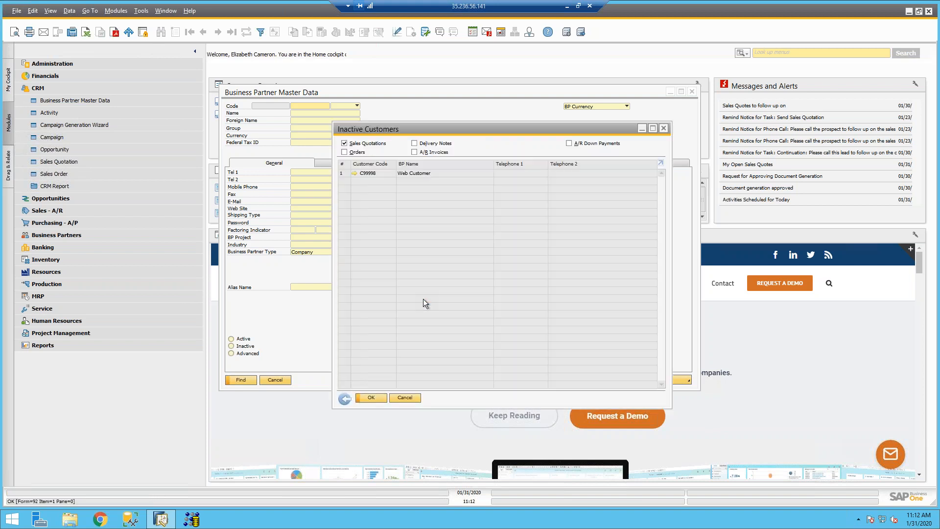
Step: Include A/R Invoices and refresh, then close the results and load Acme Corporation
{"action": "left_click", "coordinate": [414, 152]}
{"action": "left_click", "coordinate": [373, 398]}
{"action": "left_click", "coordinate": [404, 398]}
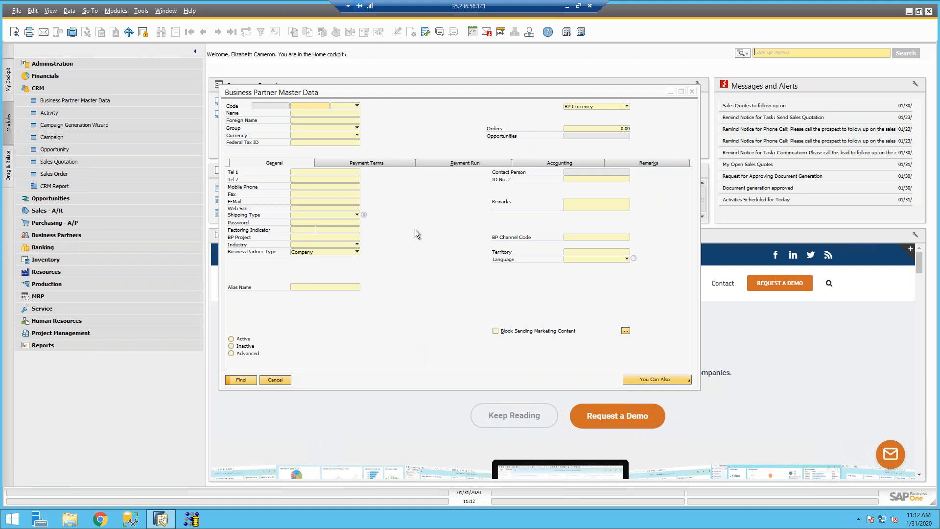
{"action": "left_click", "coordinate": [218, 32]}
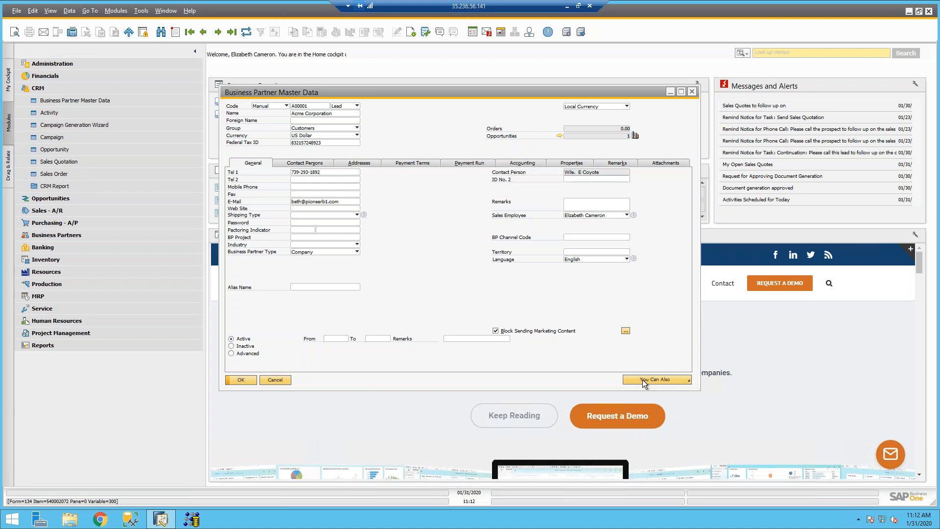
Step: View Acme Corporation's six related campaign activities from You Can Also, then close the overview
{"action": "left_click", "coordinate": [677, 380]}
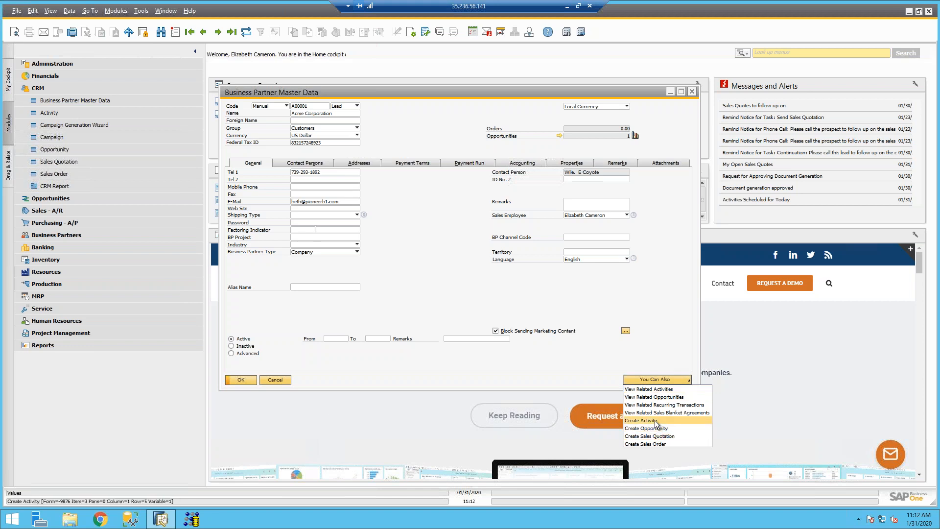
{"action": "left_click", "coordinate": [653, 390]}
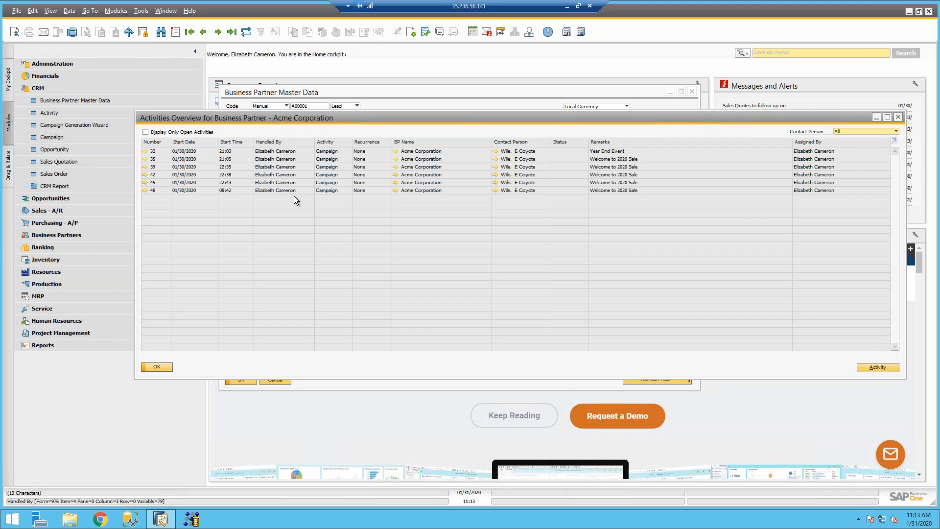
{"action": "left_click", "coordinate": [155, 368]}
{"action": "left_click", "coordinate": [639, 381]}
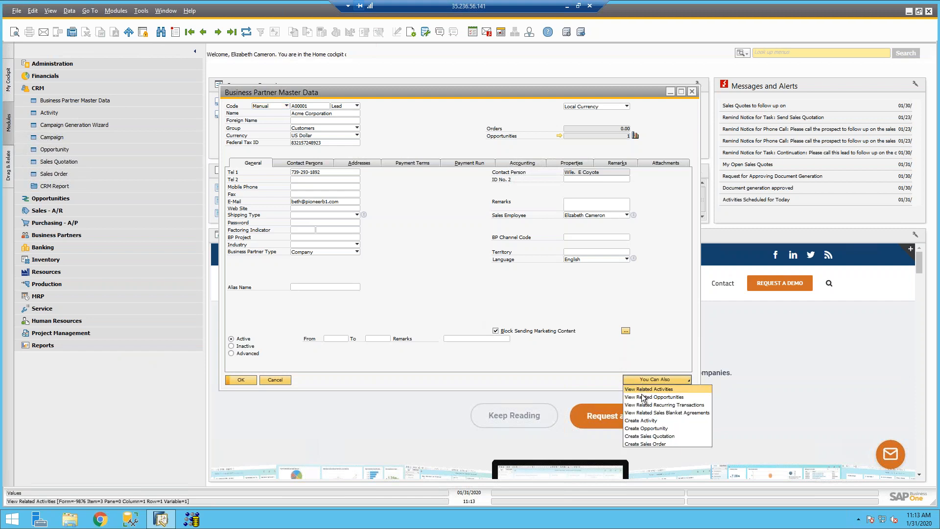
Step: Create a new activity for Acme Corporation and maximize its window
{"action": "left_click", "coordinate": [642, 420]}
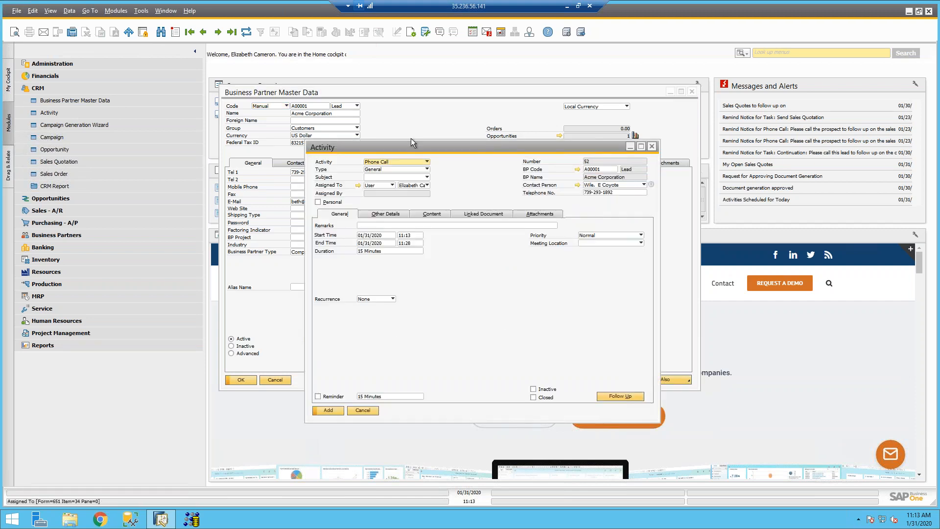
{"action": "left_click", "coordinate": [642, 149]}
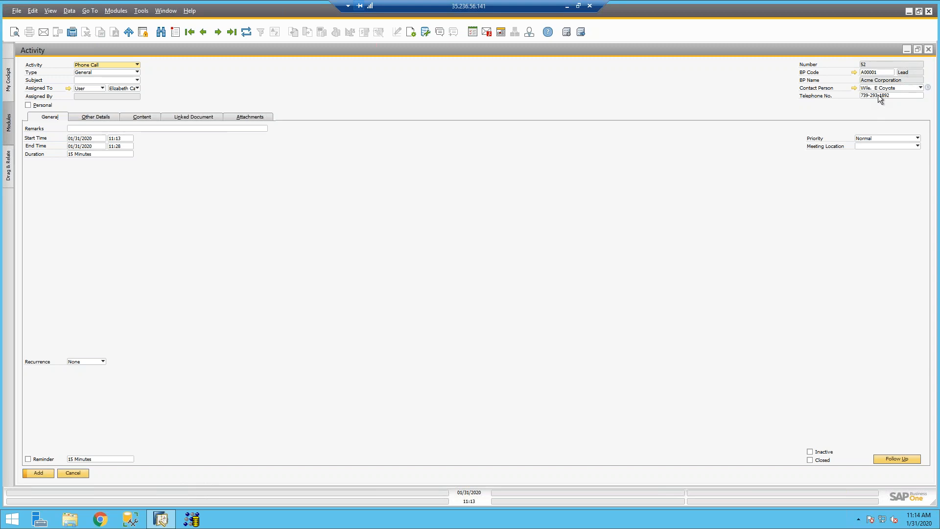
Step: Try Meeting, Task and Note as the activity kind, settle on Task, and check status options
{"action": "left_click", "coordinate": [127, 64]}
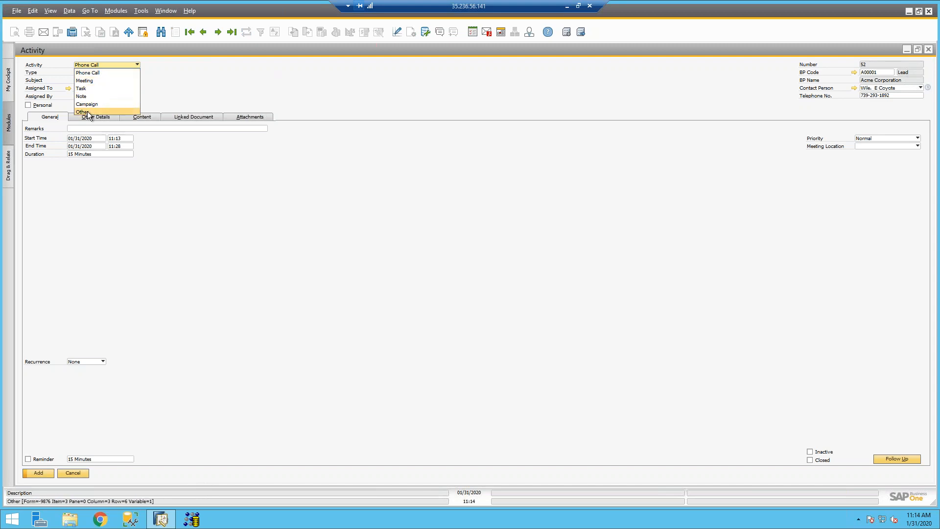
{"action": "left_click", "coordinate": [91, 82]}
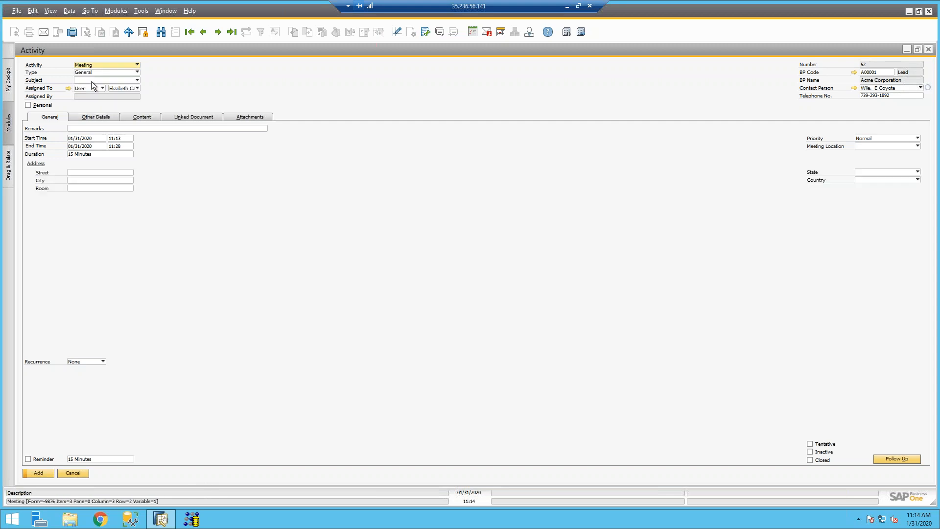
{"action": "left_click", "coordinate": [125, 65]}
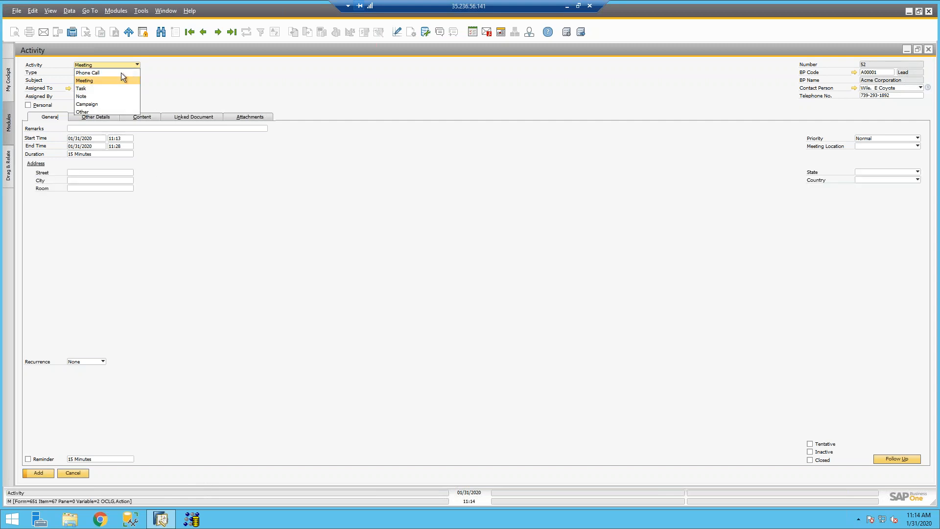
{"action": "left_click", "coordinate": [105, 87]}
{"action": "left_click", "coordinate": [107, 66]}
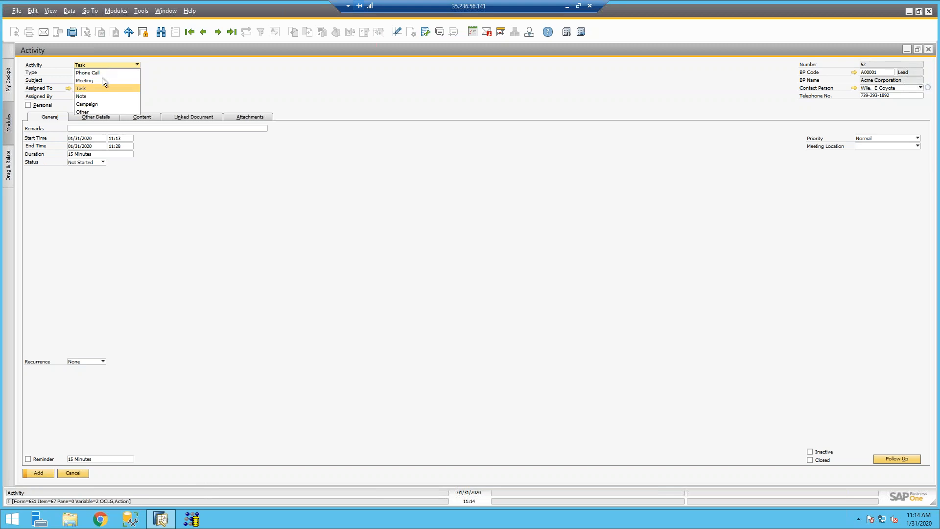
{"action": "left_click", "coordinate": [90, 96]}
{"action": "left_click", "coordinate": [99, 67]}
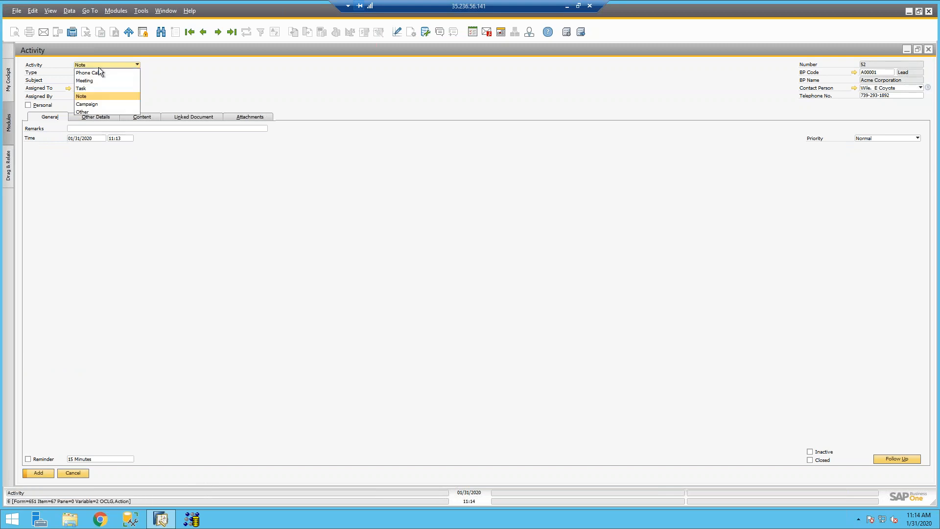
{"action": "left_click", "coordinate": [83, 89]}
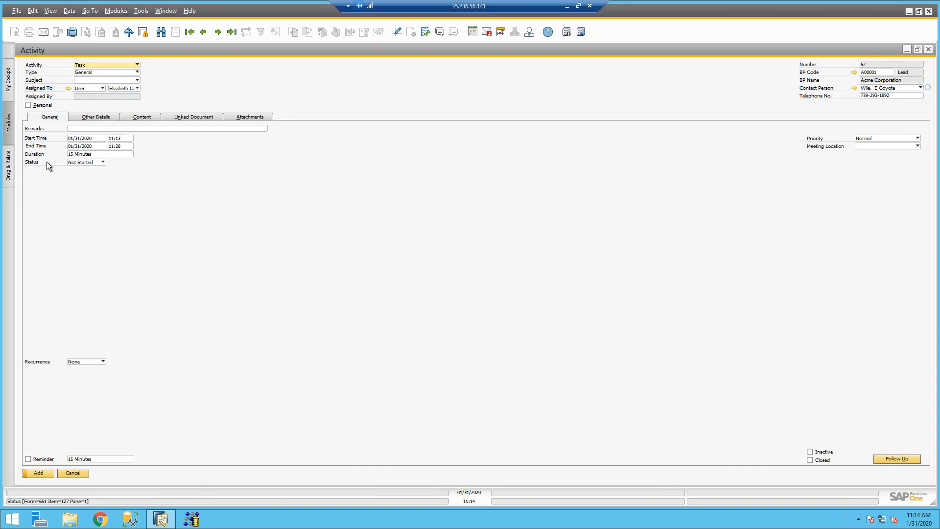
{"action": "left_click", "coordinate": [90, 164]}
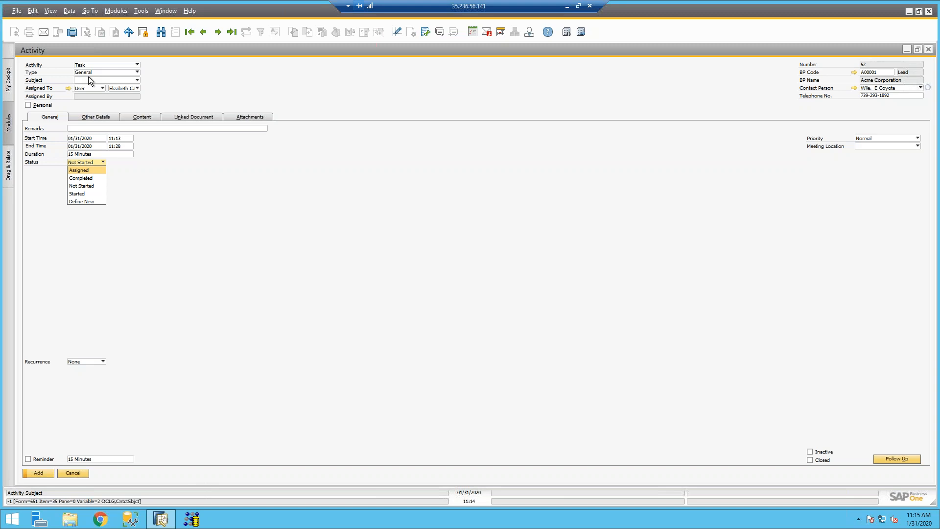
Step: Leave the status unchanged and keep Task as the activity kind
{"action": "left_click", "coordinate": [95, 165]}
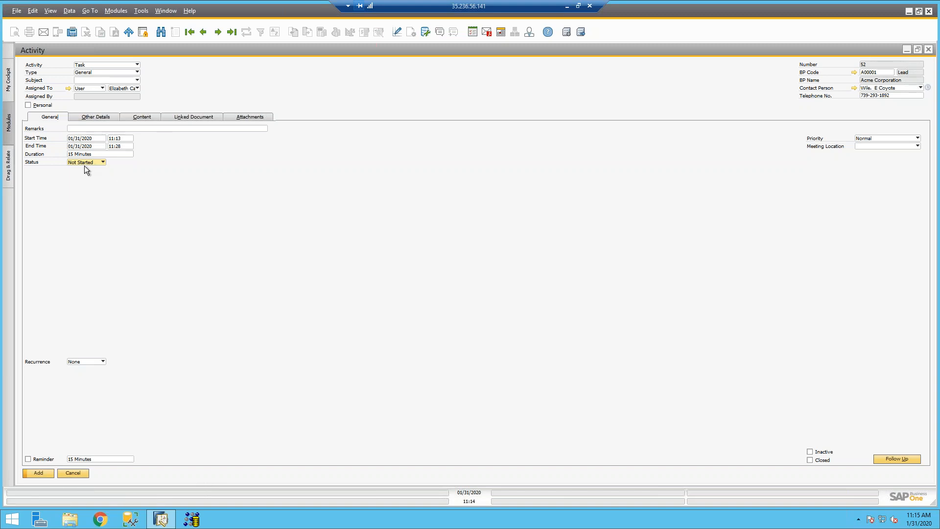
{"action": "left_click", "coordinate": [86, 74]}
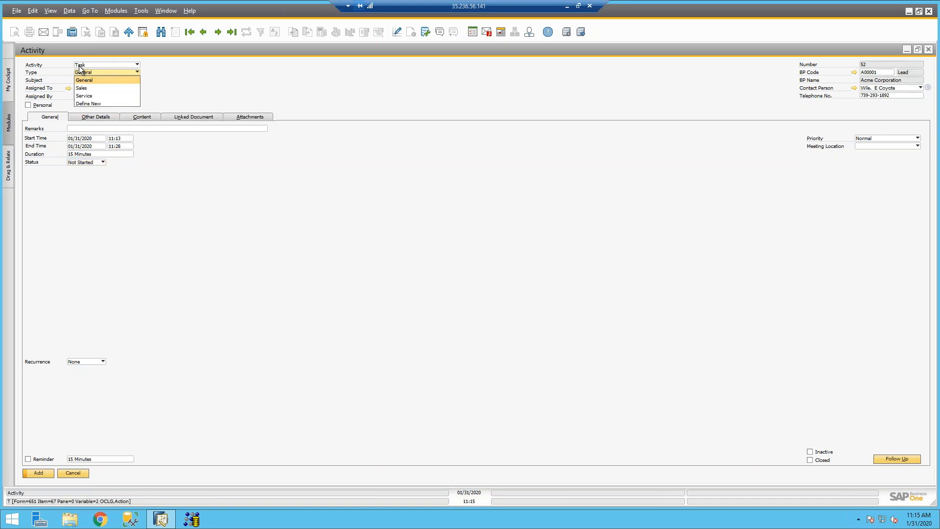
{"action": "left_click", "coordinate": [83, 68]}
{"action": "left_click", "coordinate": [85, 68]}
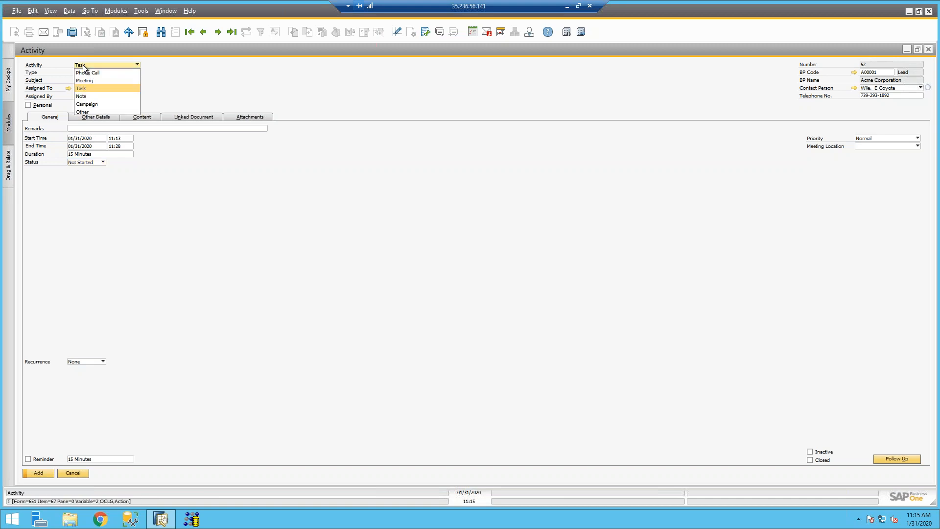
{"action": "left_click", "coordinate": [54, 72]}
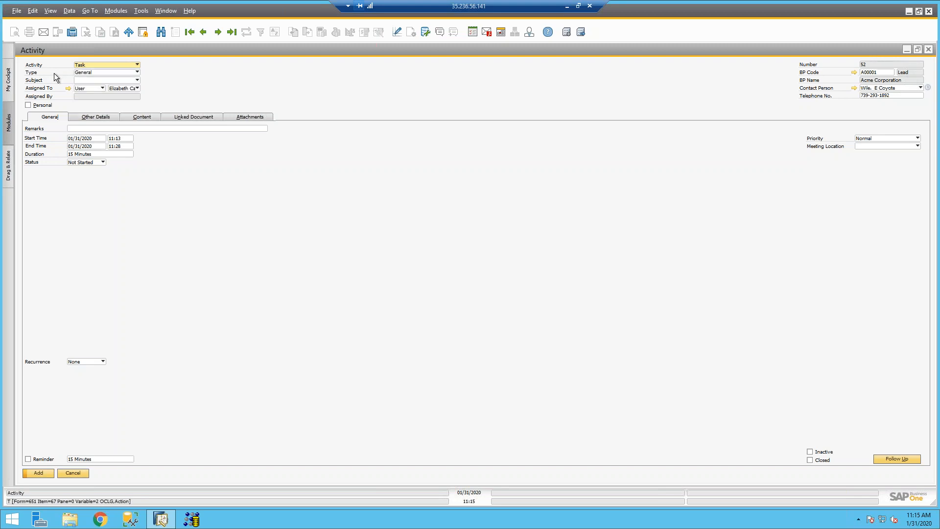
Step: Set the task's type to Sales and its subject to Quotation, ready for remarks
{"action": "left_click", "coordinate": [81, 73]}
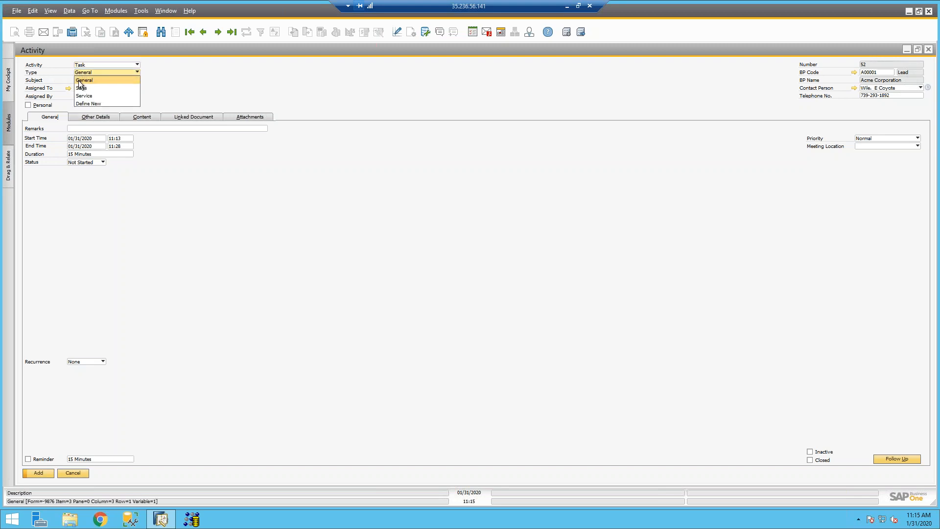
{"action": "left_click", "coordinate": [81, 88]}
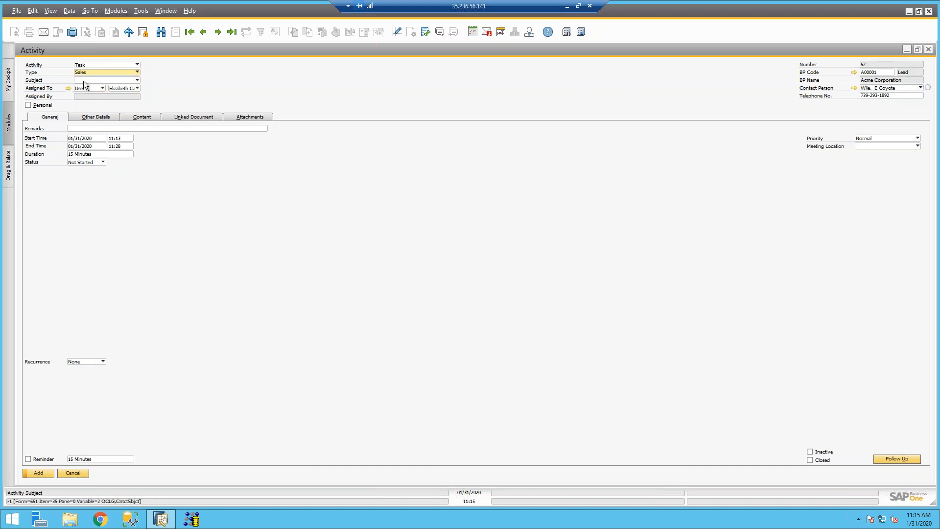
{"action": "left_click", "coordinate": [83, 81]}
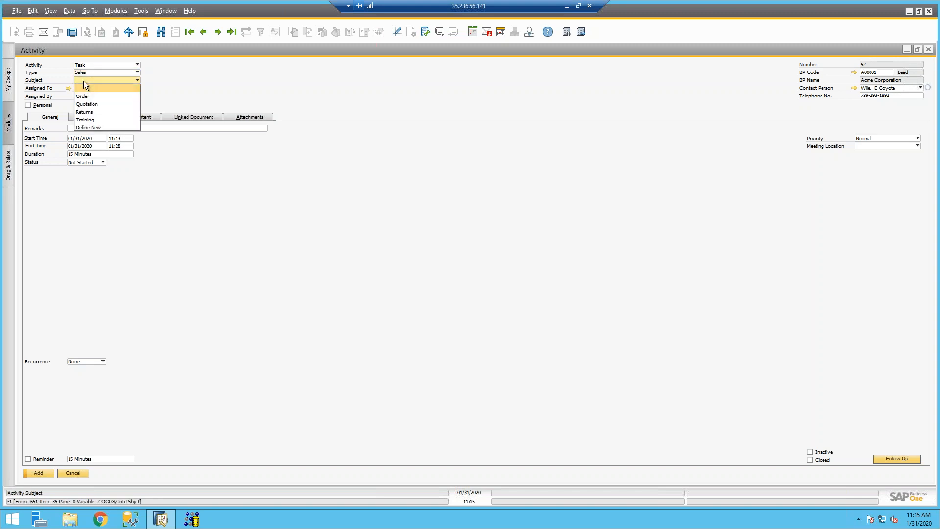
{"action": "left_click", "coordinate": [96, 104]}
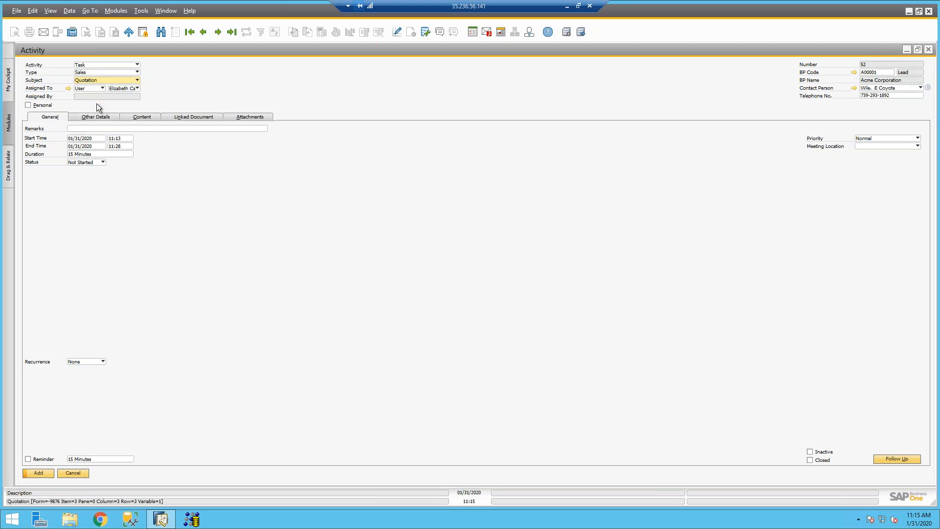
{"action": "left_click", "coordinate": [92, 128]}
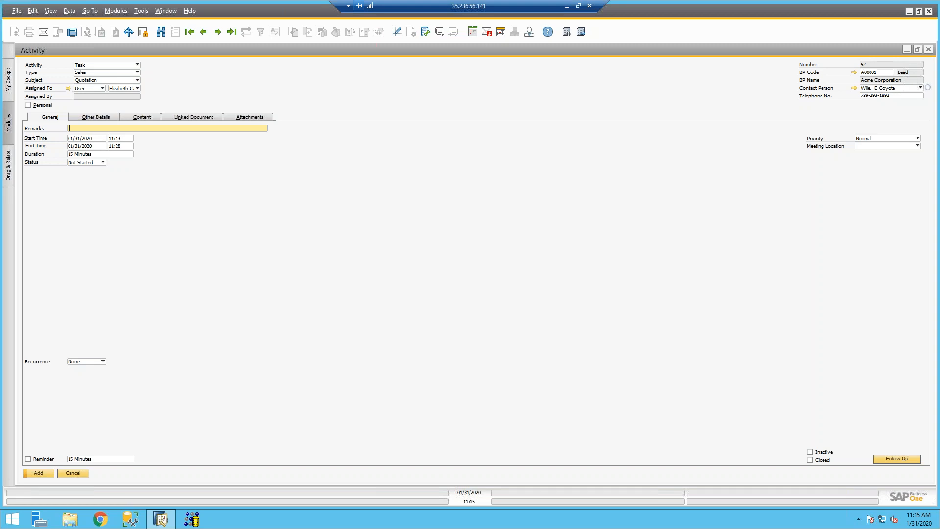
{"action": "left_click", "coordinate": [87, 73]}
Step: Set type General and subject Follow Up, with a remark about following up with leads on a quote
{"action": "left_click", "coordinate": [84, 79]}
{"action": "left_click", "coordinate": [84, 101]}
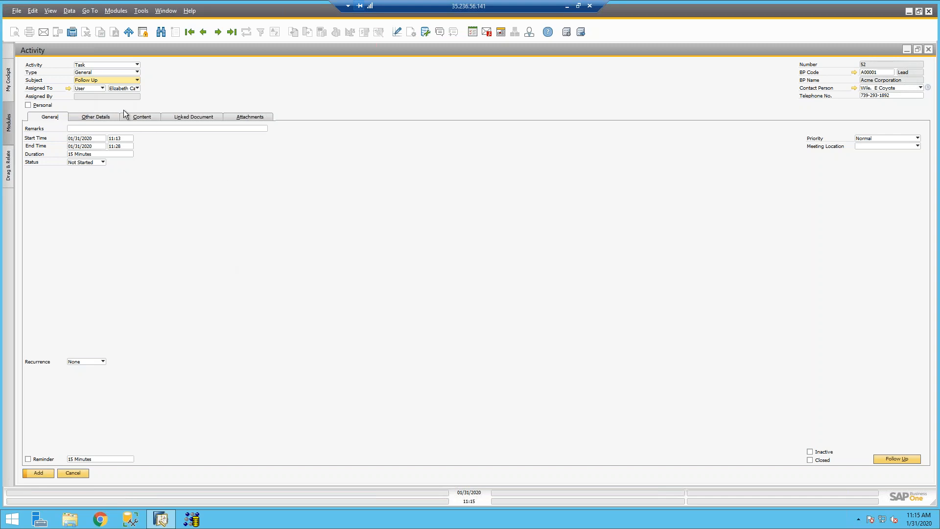
{"action": "left_click", "coordinate": [104, 127]}
{"action": "type", "text": "lease follow up with"}
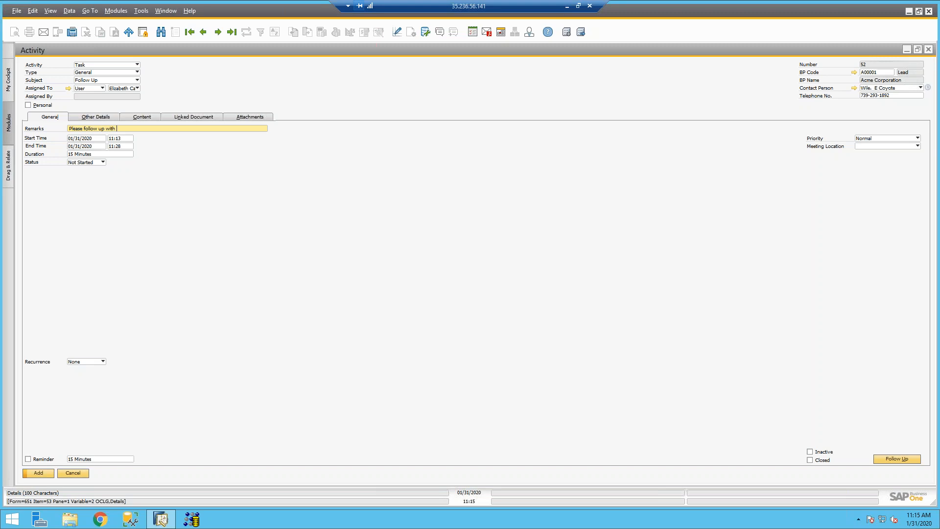
{"action": "type", "text": " leads"}
{"action": "type", "text": "to determine if "}
{"action": "type", "text": "they"}
{"action": "key", "text": "BackSpace"}
{"action": "key", "text": "BackSpace"}
{"action": "key", "text": "BackSpace"}
{"action": "key", "text": "BackSpace"}
{"action": "key", "text": "BackSpace"}
{"action": "type", "text": "we should send a quote."}
Step: Set the task status to Assigned and the meeting location to Virtual
{"action": "left_click", "coordinate": [77, 163]}
{"action": "left_click", "coordinate": [79, 171]}
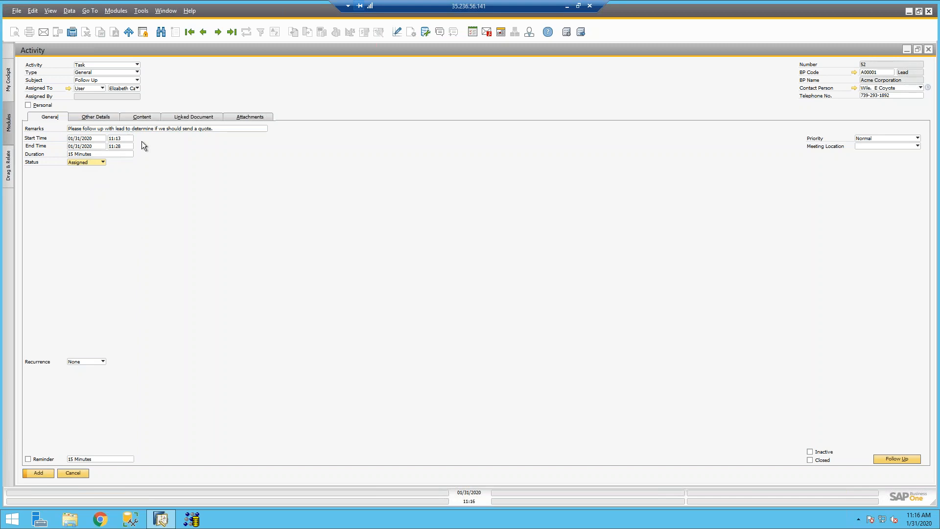
{"action": "left_click", "coordinate": [873, 147]}
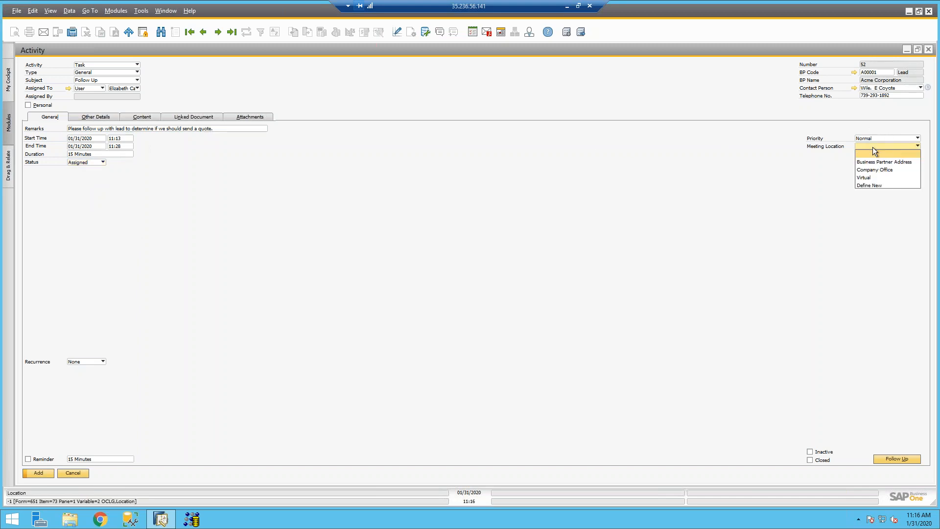
{"action": "left_click", "coordinate": [871, 178]}
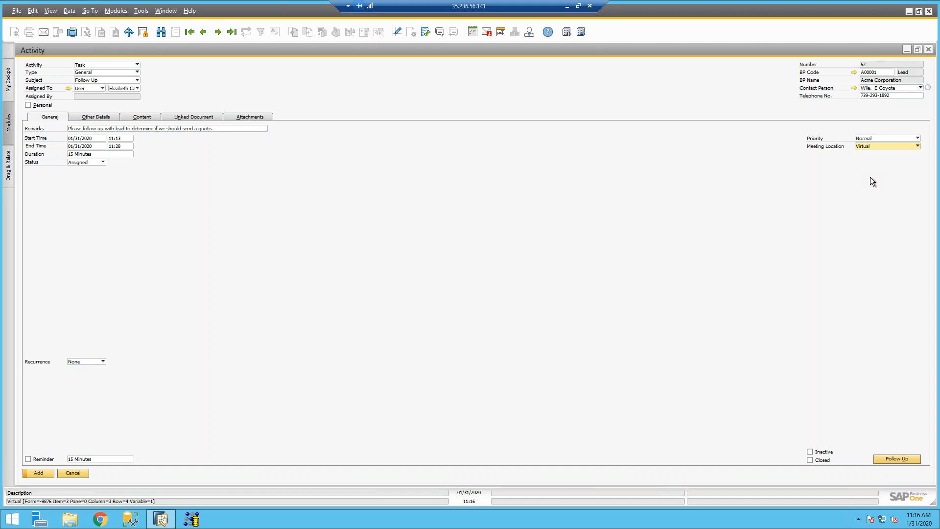
{"action": "left_click", "coordinate": [872, 147]}
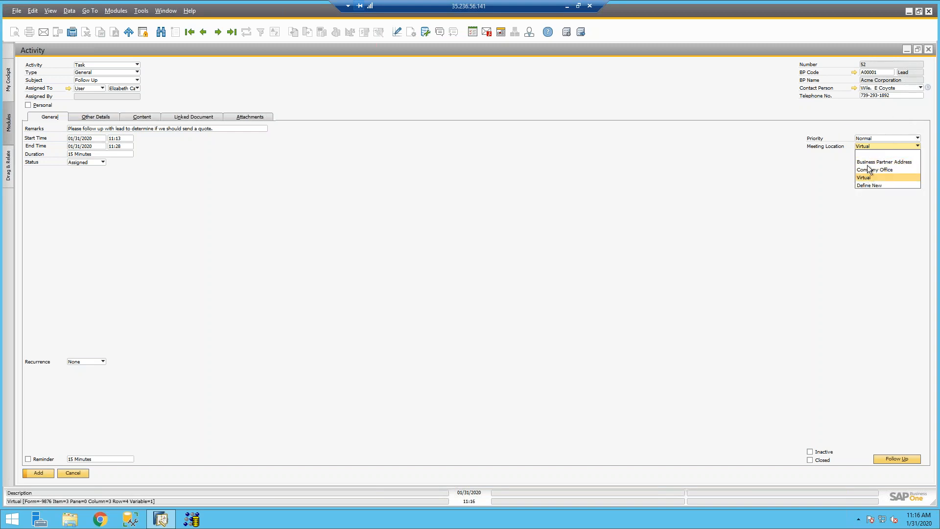
{"action": "left_click", "coordinate": [866, 177]}
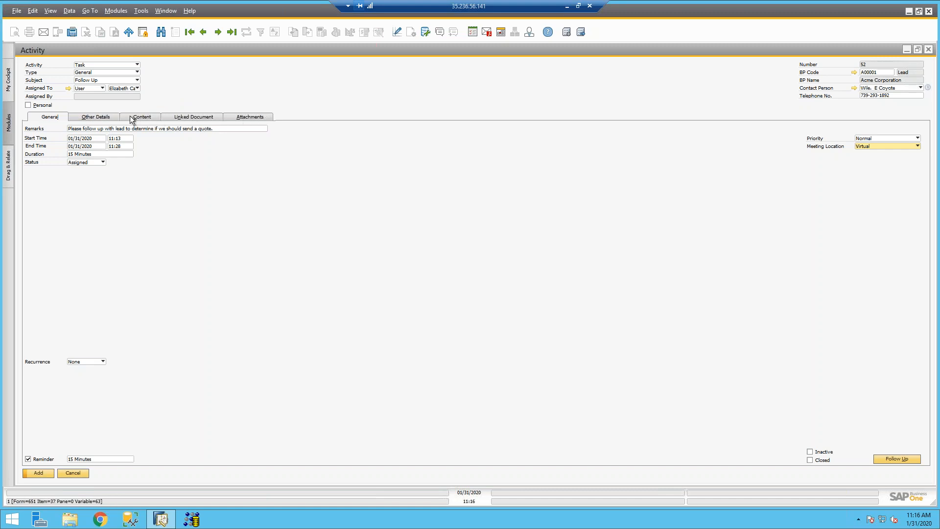
Step: Review the task's Other Details, Content, Linked Document and Attachments tabs
{"action": "left_click", "coordinate": [111, 117]}
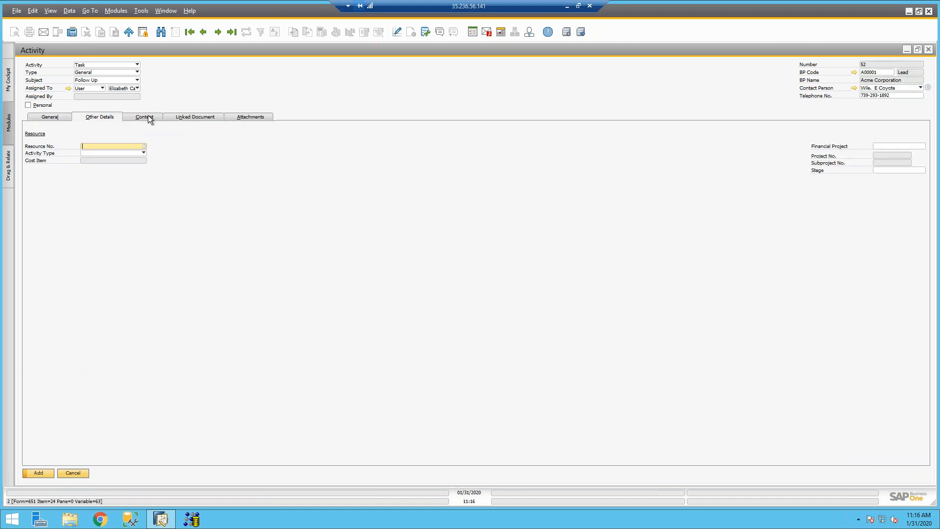
{"action": "left_click", "coordinate": [150, 120]}
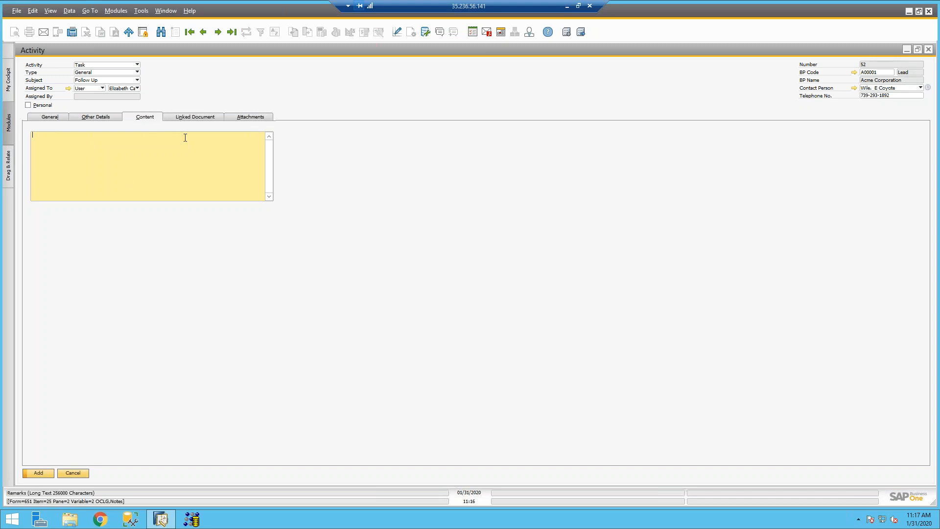
{"action": "left_click", "coordinate": [184, 119]}
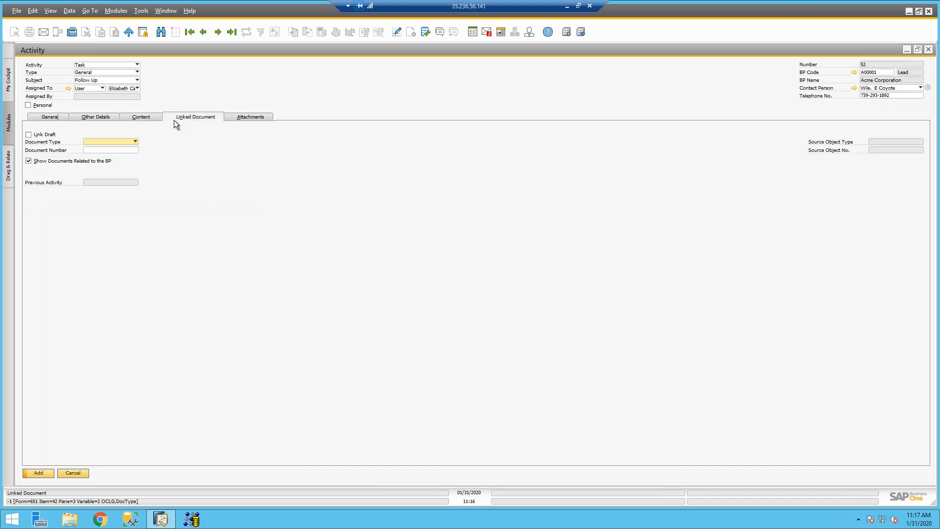
{"action": "left_click", "coordinate": [124, 140]}
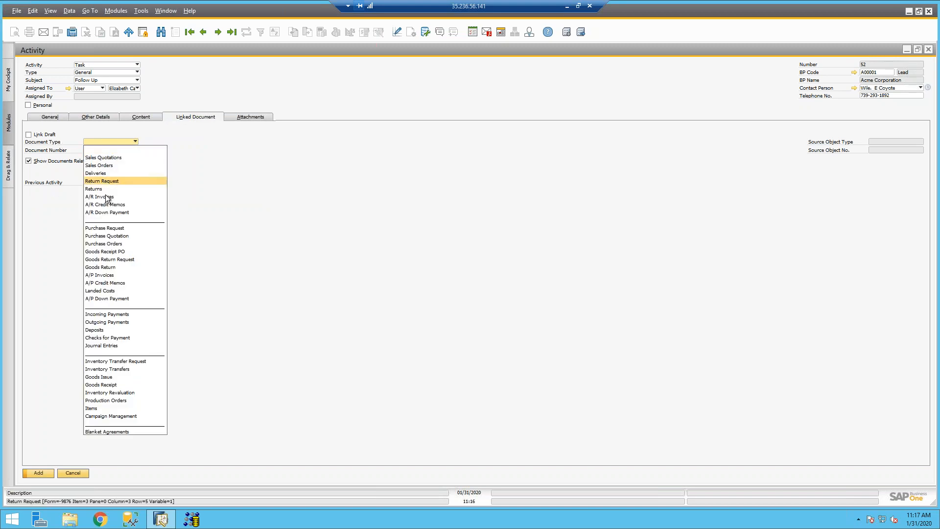
{"action": "left_click", "coordinate": [188, 174]}
{"action": "left_click", "coordinate": [249, 119]}
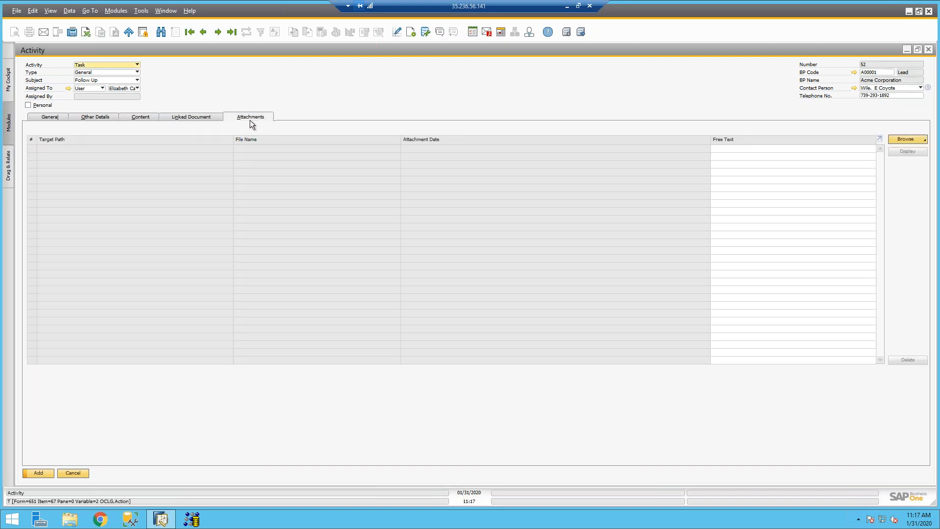
{"action": "left_click", "coordinate": [43, 118]}
Step: Add the task as activity 52, close the form, and show the Messages/Alerts overview
{"action": "left_click", "coordinate": [46, 474]}
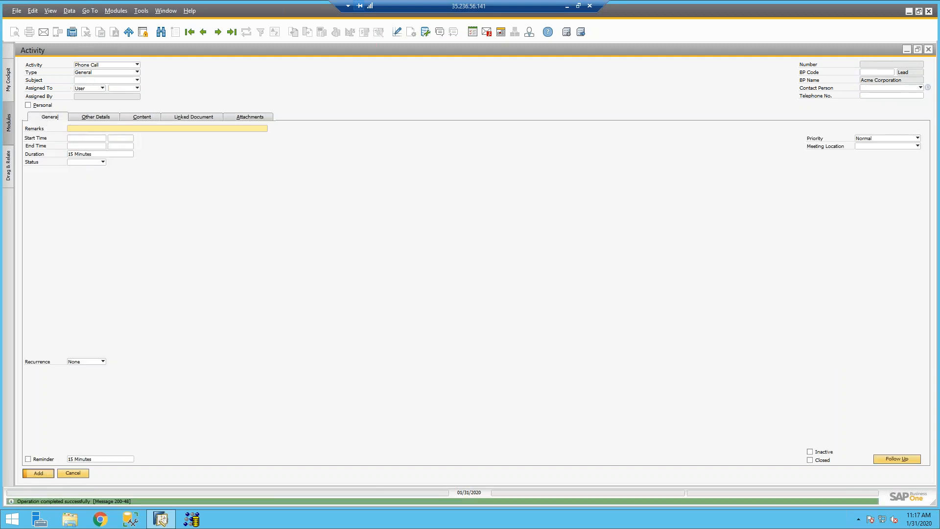
{"action": "left_click", "coordinate": [929, 49]}
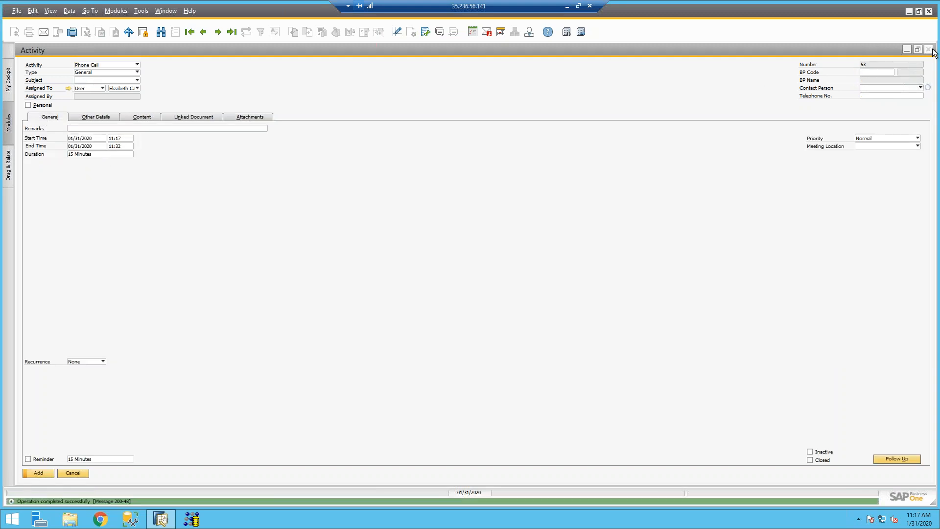
{"action": "left_click", "coordinate": [492, 33]}
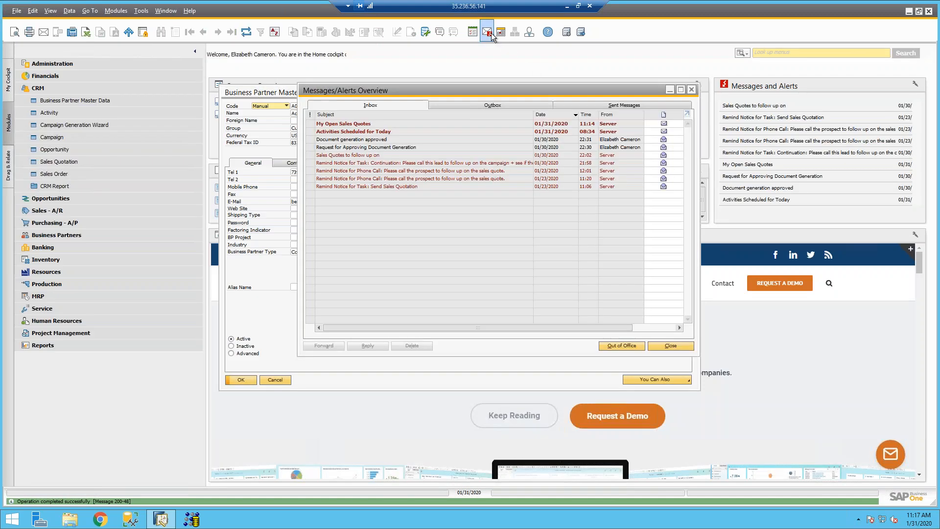
Step: Open activity 38 from the Continuation reminder in the inbox, then close it
{"action": "left_click", "coordinate": [448, 163]}
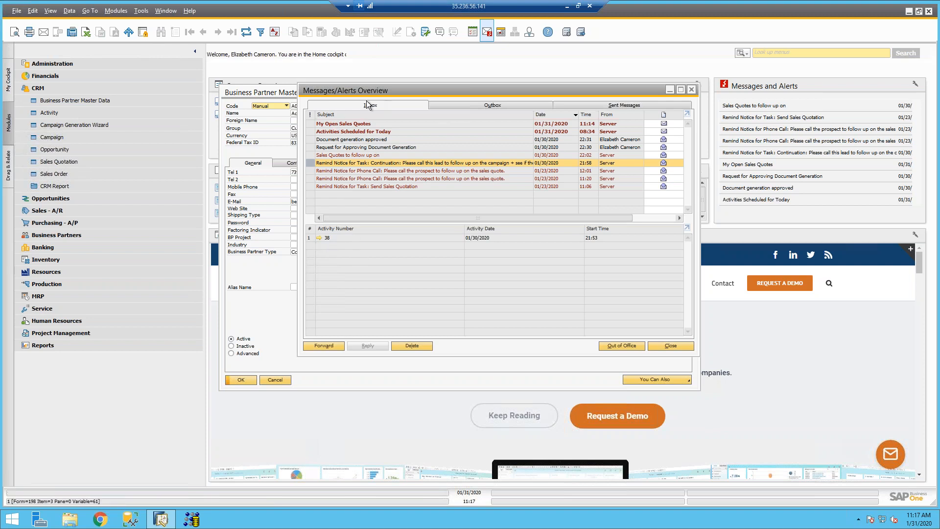
{"action": "left_click", "coordinate": [320, 239]}
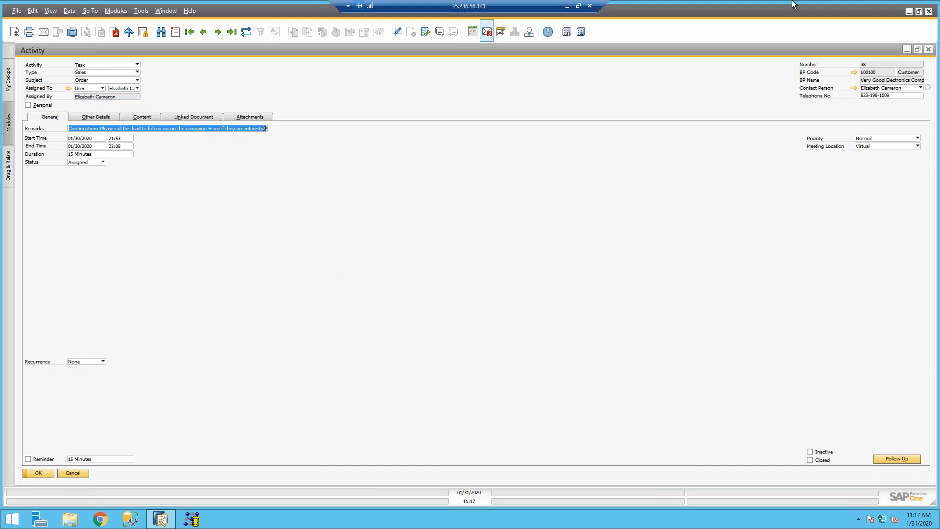
{"action": "left_click", "coordinate": [929, 49]}
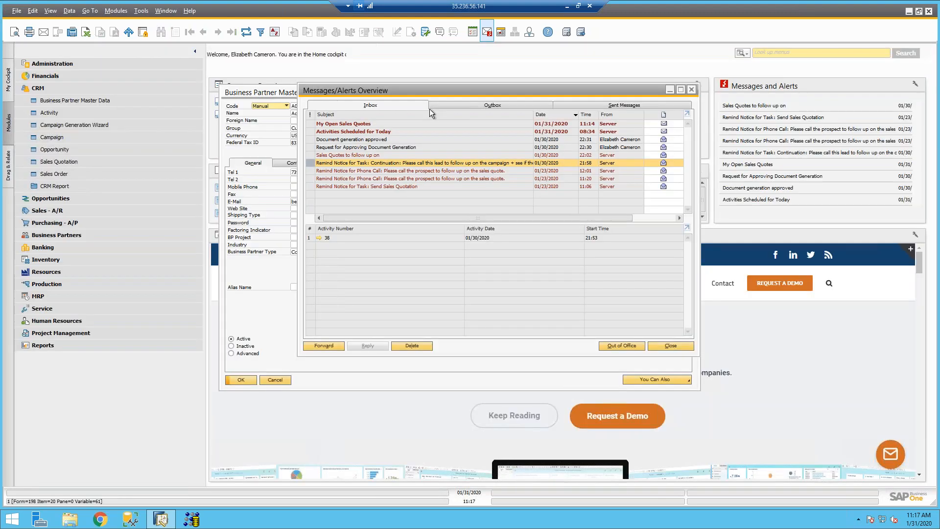
Step: Close and reopen the Messages/Alerts overview, then open activity 38 from the Continuation reminder again
{"action": "left_click", "coordinate": [679, 346]}
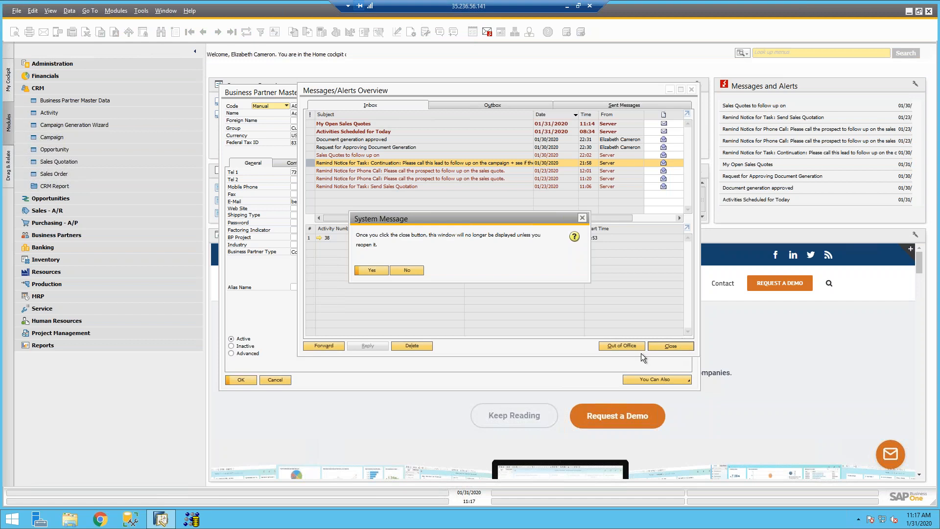
{"action": "left_click", "coordinate": [372, 270]}
{"action": "left_click", "coordinate": [487, 32]}
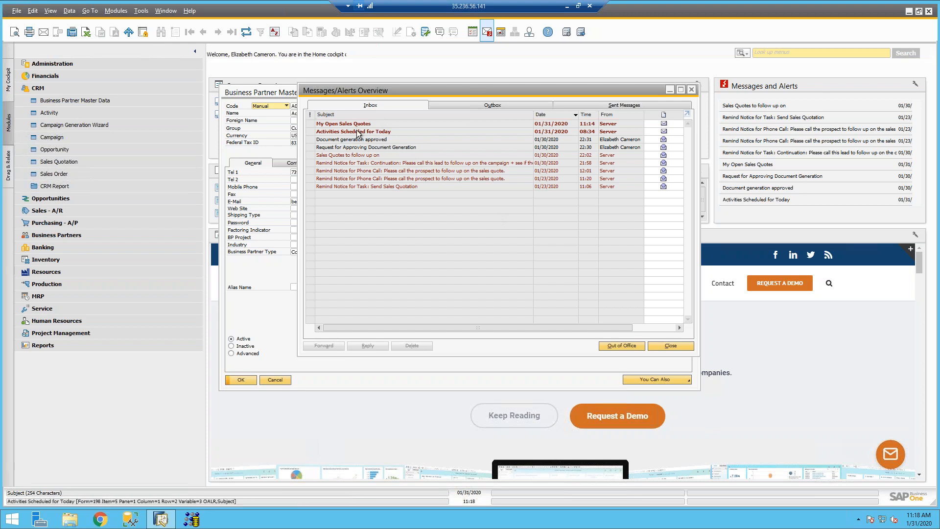
{"action": "left_click", "coordinate": [344, 165]}
{"action": "left_click", "coordinate": [319, 239]}
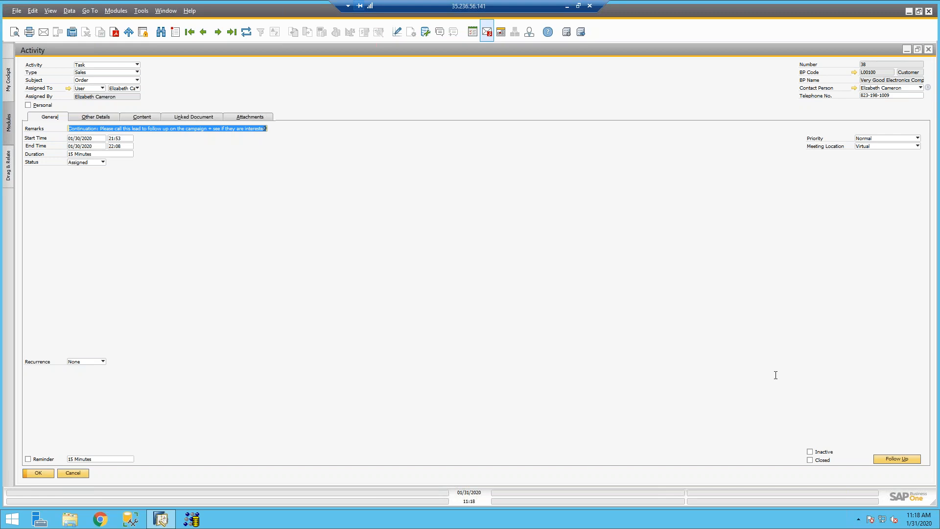
Step: Minimize activity 38 and search menus for 'inact', closing the Inactive Customers criteria
{"action": "left_click", "coordinate": [906, 50]}
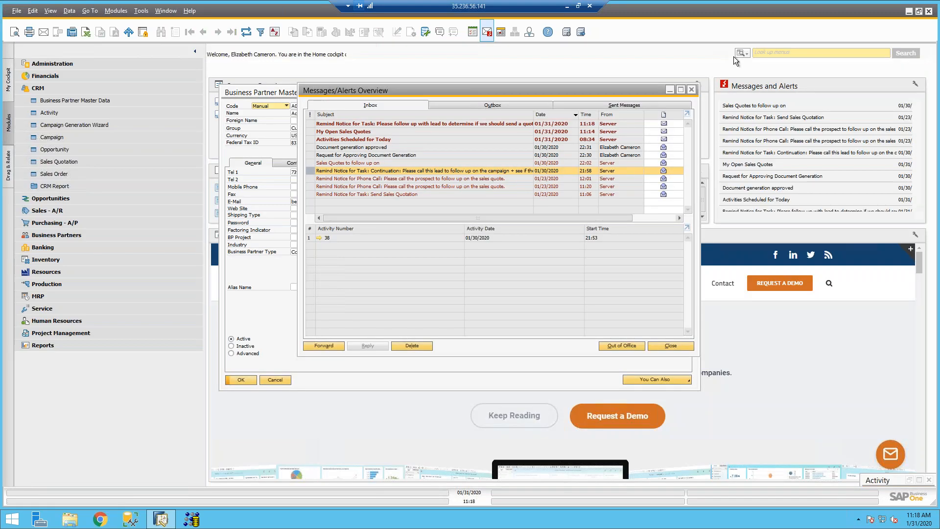
{"action": "left_click", "coordinate": [744, 52]}
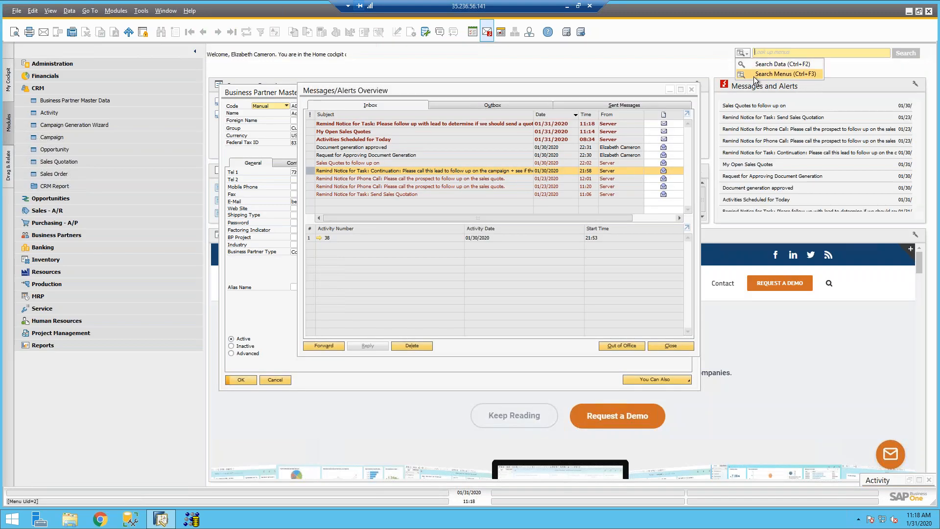
{"action": "left_click", "coordinate": [754, 74]}
{"action": "left_click", "coordinate": [744, 52]}
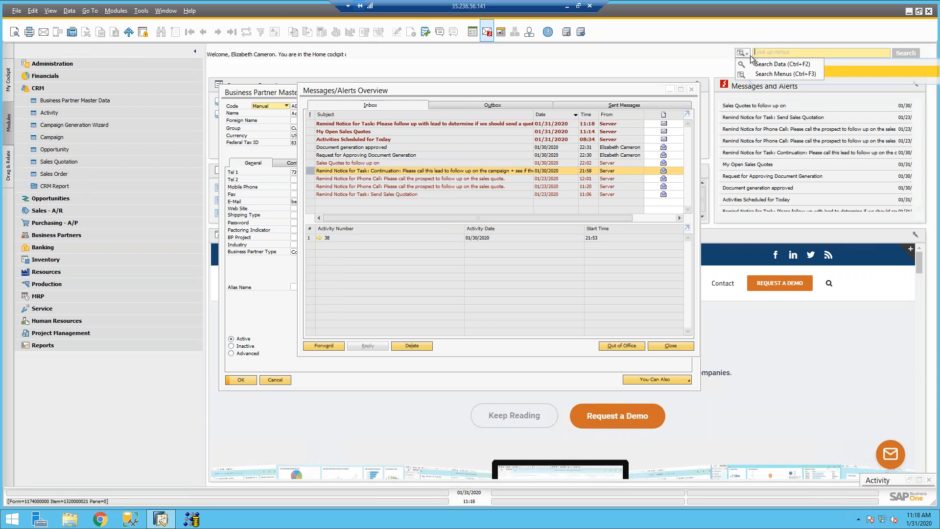
{"action": "left_click", "coordinate": [772, 74]}
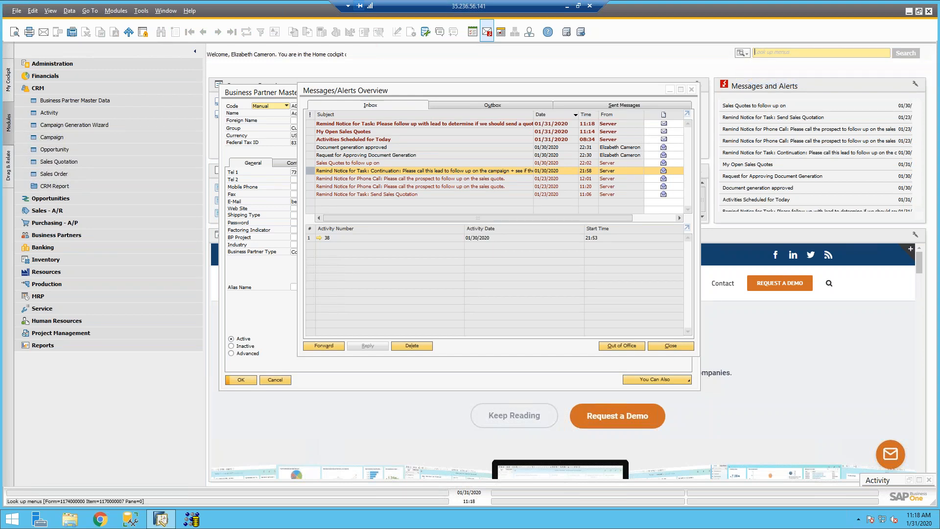
{"action": "type", "text": "inact"}
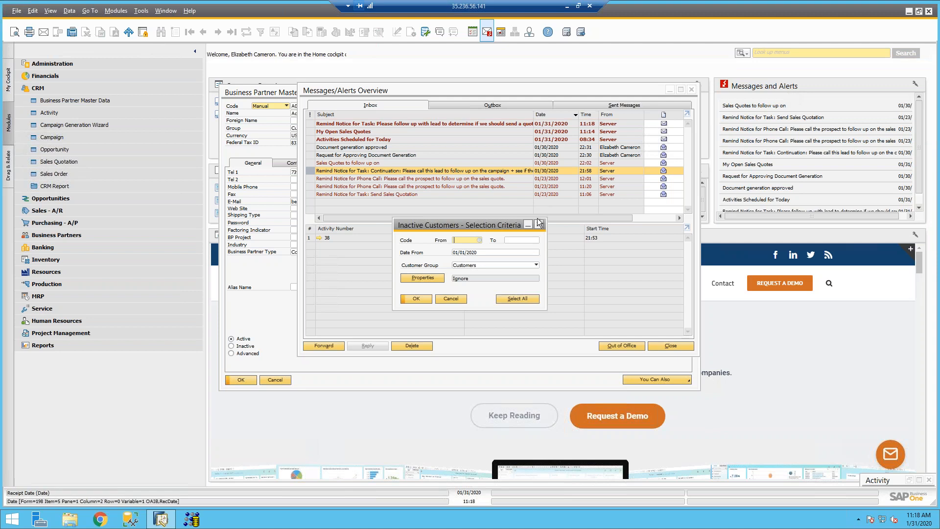
{"action": "left_click", "coordinate": [539, 224]}
Step: Expand Business Partner Reports, toggle Acme Corporation inactive then active, and minimize its record
{"action": "left_click", "coordinate": [56, 235]}
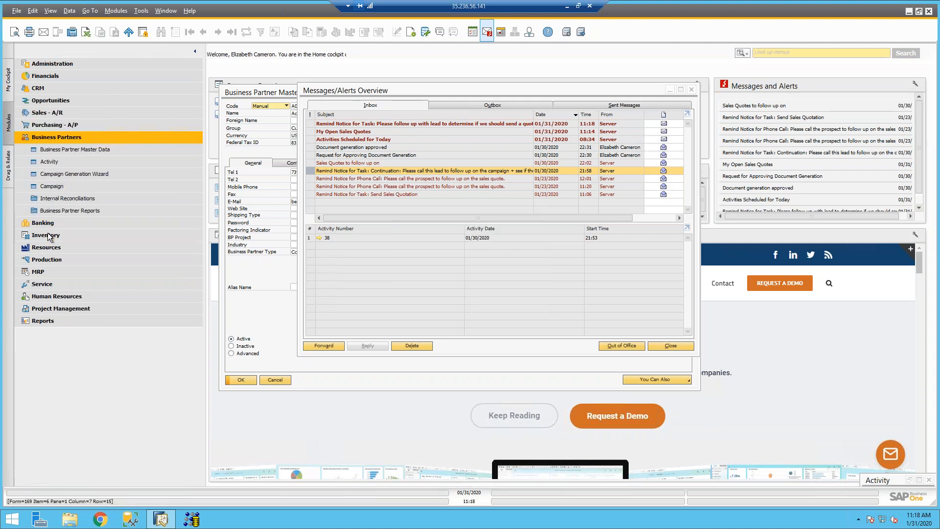
{"action": "left_click", "coordinate": [52, 211]}
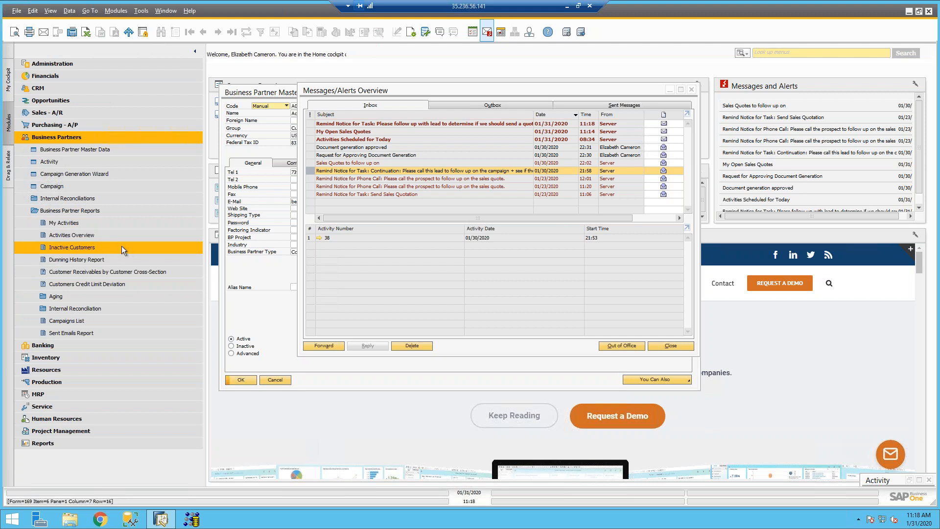
{"action": "left_click", "coordinate": [254, 324]}
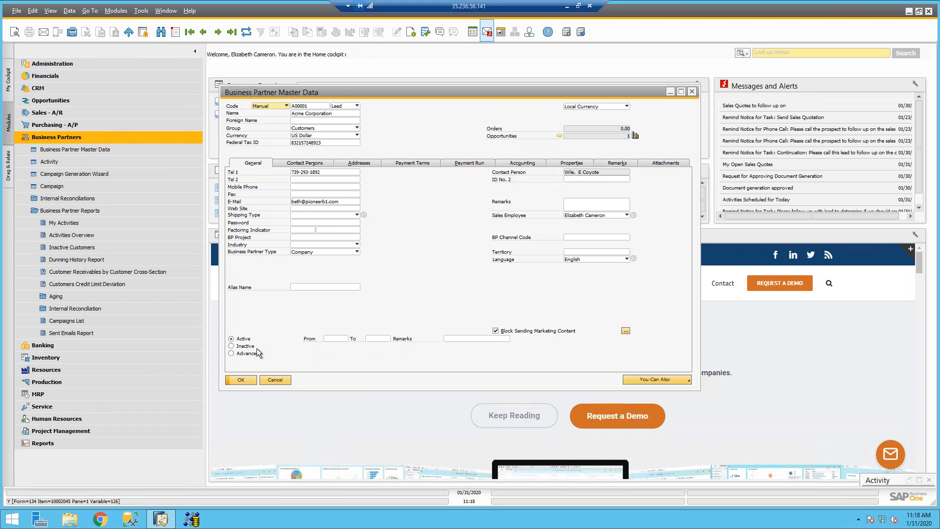
{"action": "left_click", "coordinate": [232, 346]}
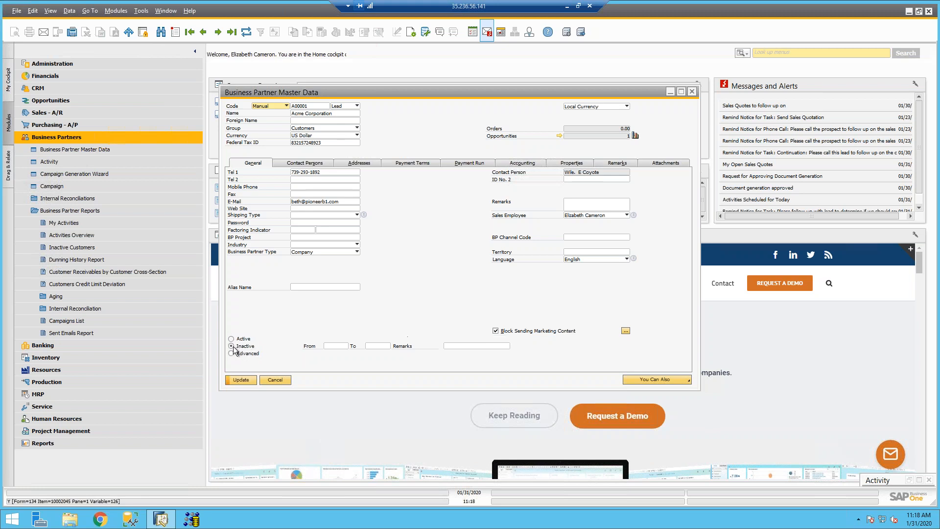
{"action": "left_click", "coordinate": [232, 339]}
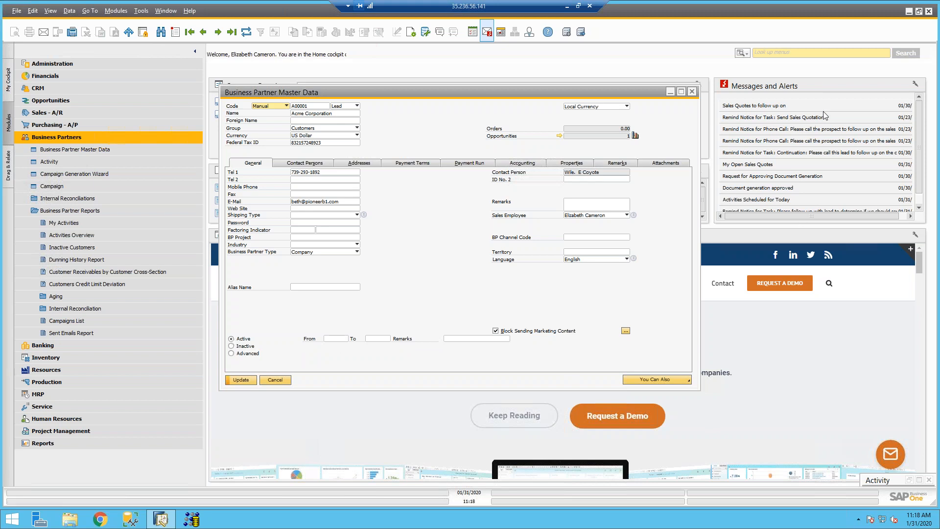
{"action": "left_click", "coordinate": [669, 93]}
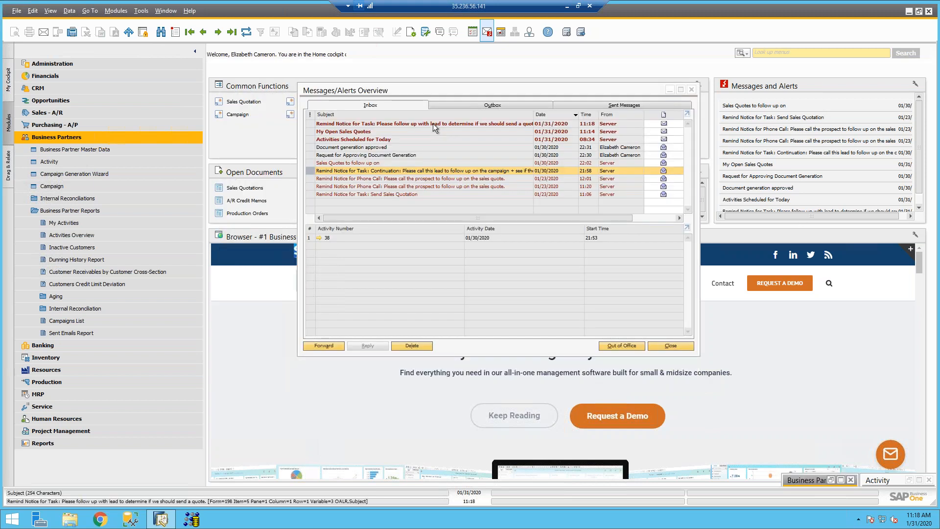
Step: Open activity 52 from the inbox message, mark it Completed, update it, and start a follow-up
{"action": "left_click", "coordinate": [433, 124]}
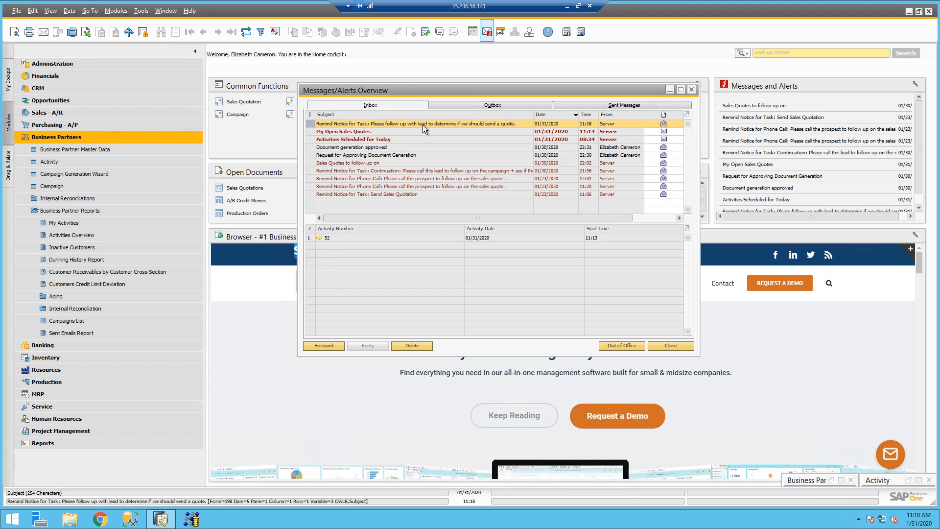
{"action": "left_click", "coordinate": [319, 238]}
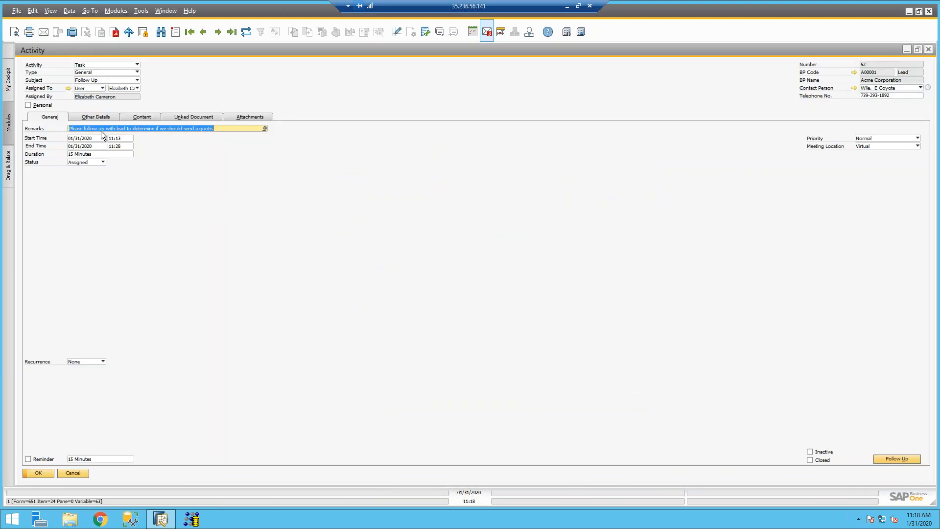
{"action": "left_click", "coordinate": [88, 162]}
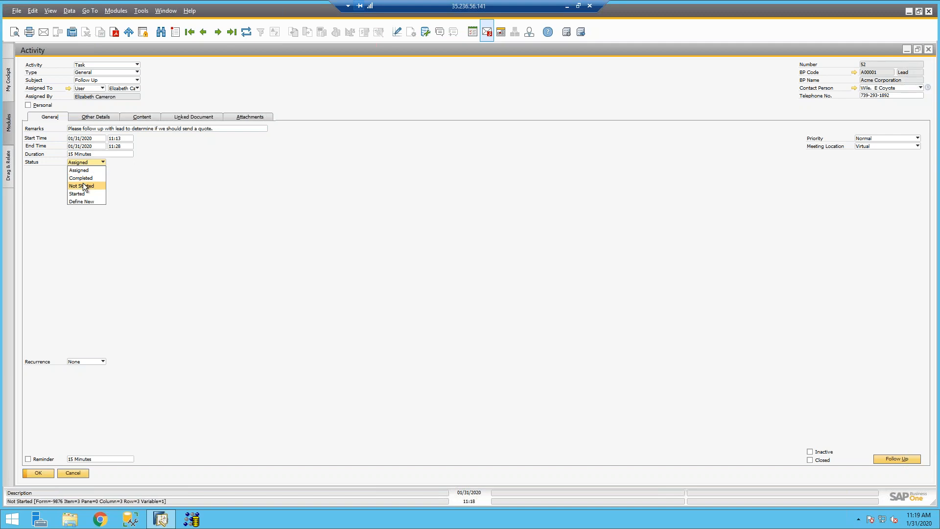
{"action": "left_click", "coordinate": [83, 178]}
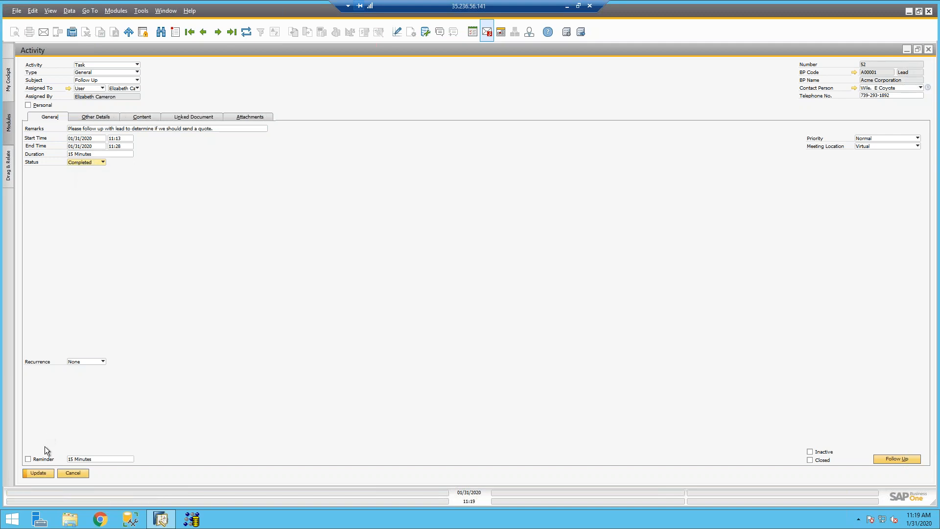
{"action": "left_click", "coordinate": [39, 472]}
{"action": "left_click", "coordinate": [890, 460]}
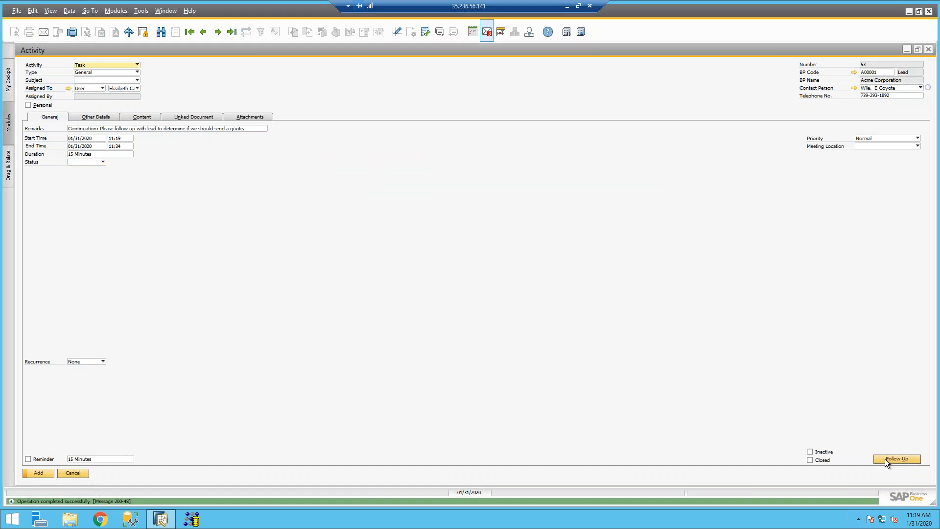
Step: Restore the new activity window and set its type to Sales and subject to Quotation
{"action": "double_click", "coordinate": [586, 51]}
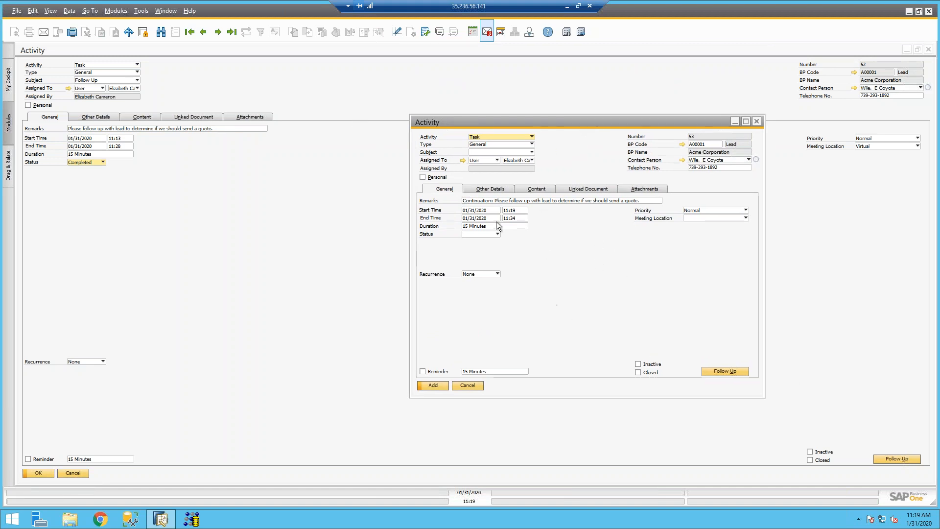
{"action": "left_click", "coordinate": [482, 145]}
{"action": "left_click", "coordinate": [481, 145]}
{"action": "left_click", "coordinate": [481, 145]}
{"action": "left_click", "coordinate": [480, 145]}
{"action": "left_click", "coordinate": [478, 153]}
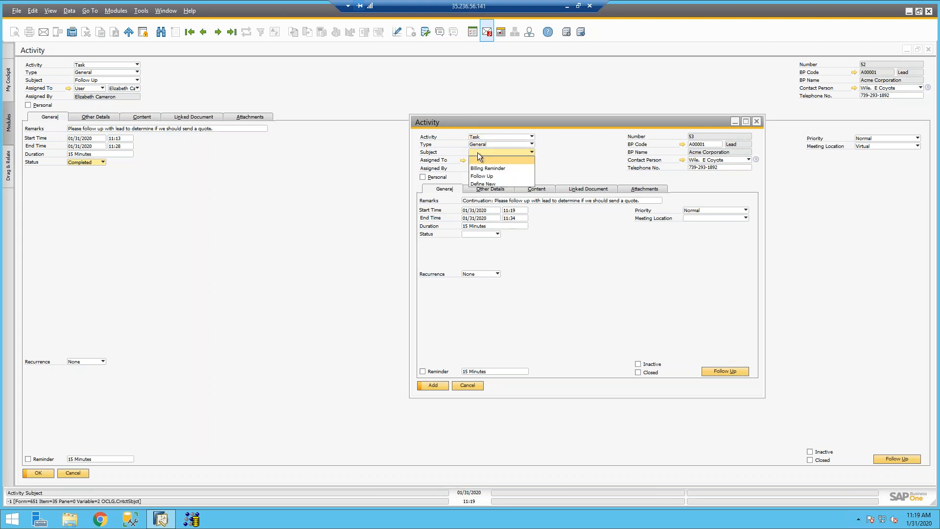
{"action": "left_click", "coordinate": [477, 146]}
{"action": "left_click", "coordinate": [475, 145]}
{"action": "left_click", "coordinate": [476, 159]}
{"action": "left_click", "coordinate": [478, 151]}
{"action": "left_click", "coordinate": [481, 177]}
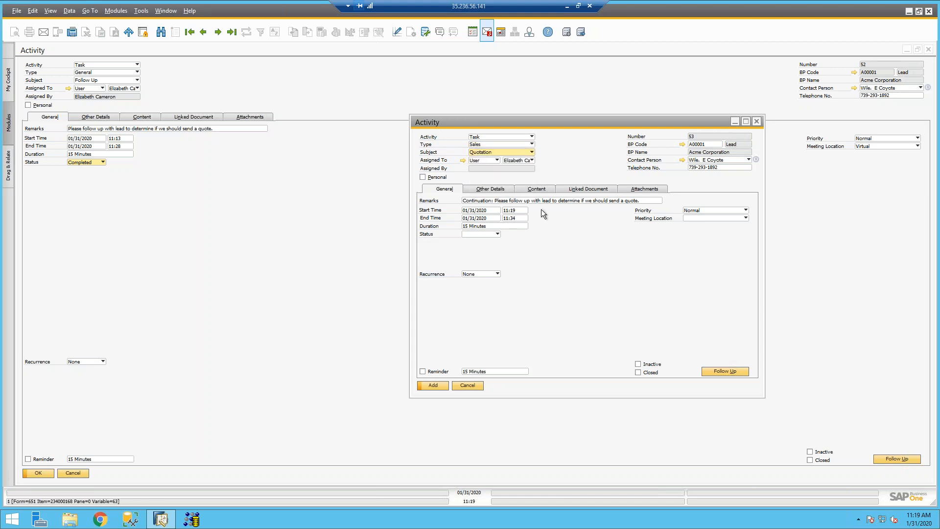
Step: Set the status to Assigned and add the activity as number 53
{"action": "left_click", "coordinate": [528, 188]}
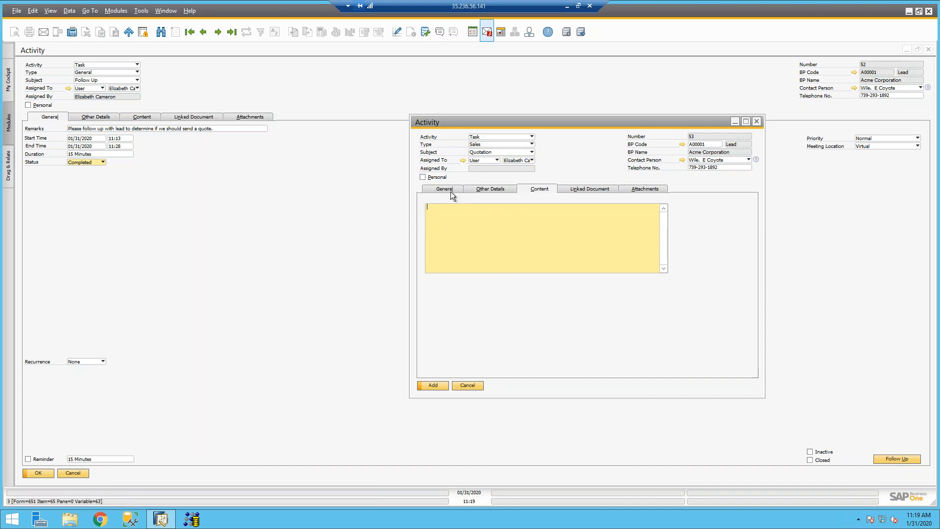
{"action": "left_click", "coordinate": [450, 191]}
{"action": "left_click", "coordinate": [472, 236]}
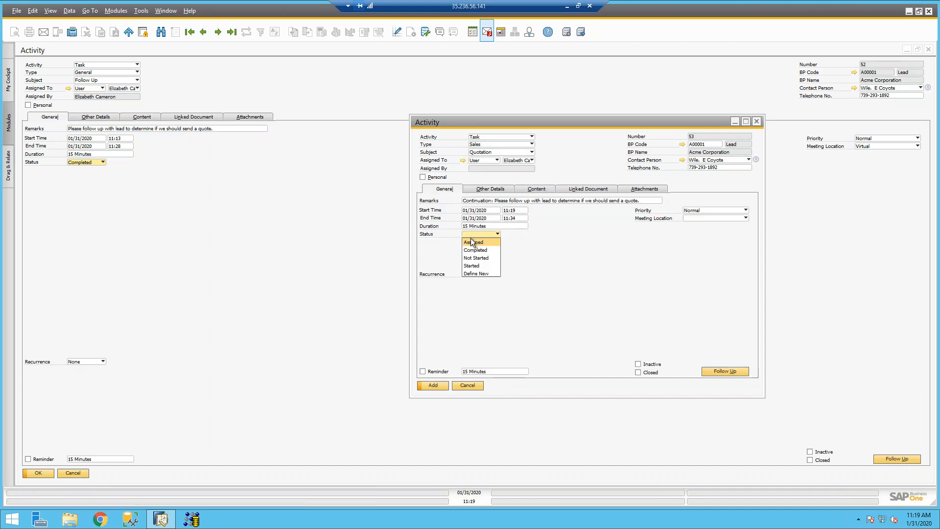
{"action": "left_click", "coordinate": [475, 250]}
{"action": "left_click", "coordinate": [471, 237]}
{"action": "left_click", "coordinate": [470, 241]}
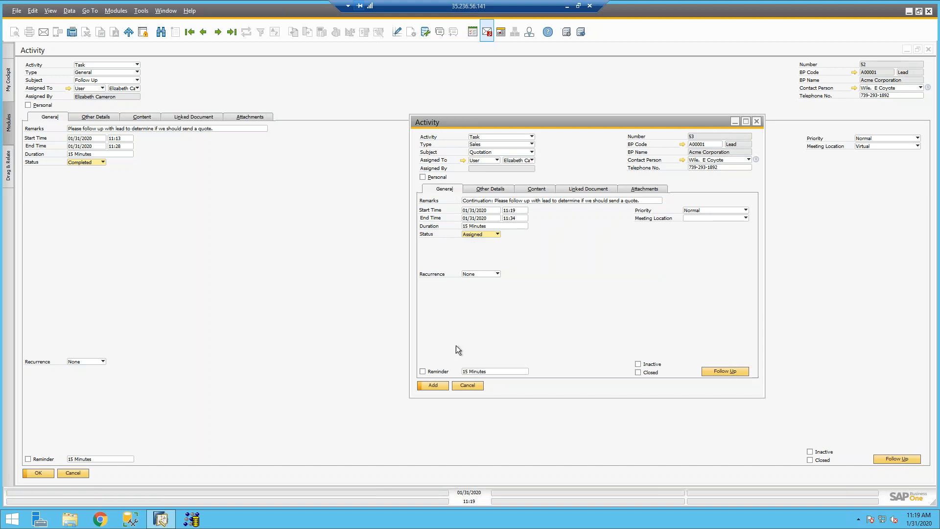
{"action": "left_click", "coordinate": [434, 385]}
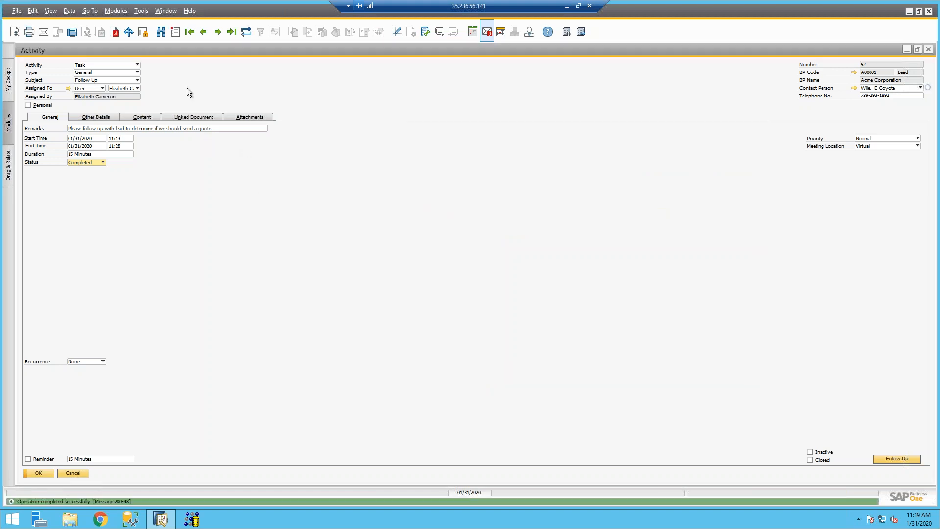
Step: Verify activity 53's Linked Document tab points to previous activity 52, then close both activity windows
{"action": "left_click", "coordinate": [229, 33]}
{"action": "left_click", "coordinate": [201, 116]}
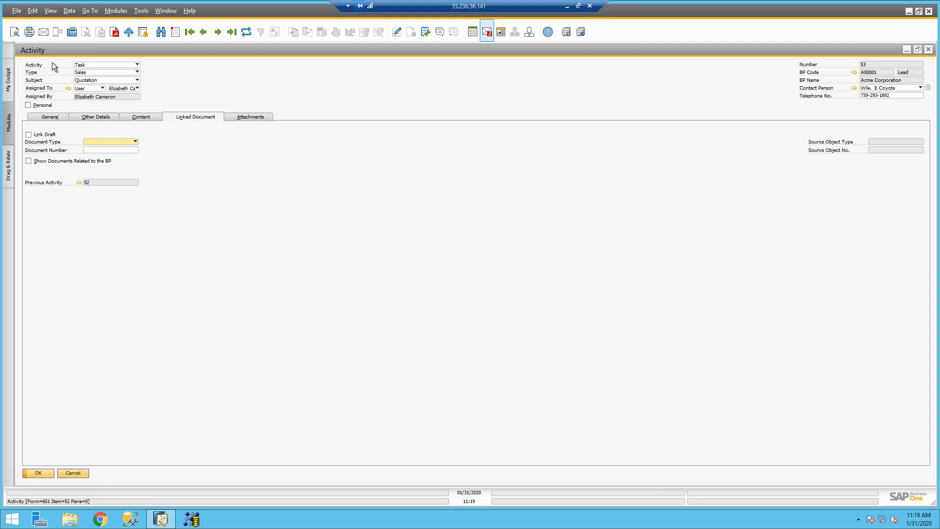
{"action": "left_click", "coordinate": [78, 183]}
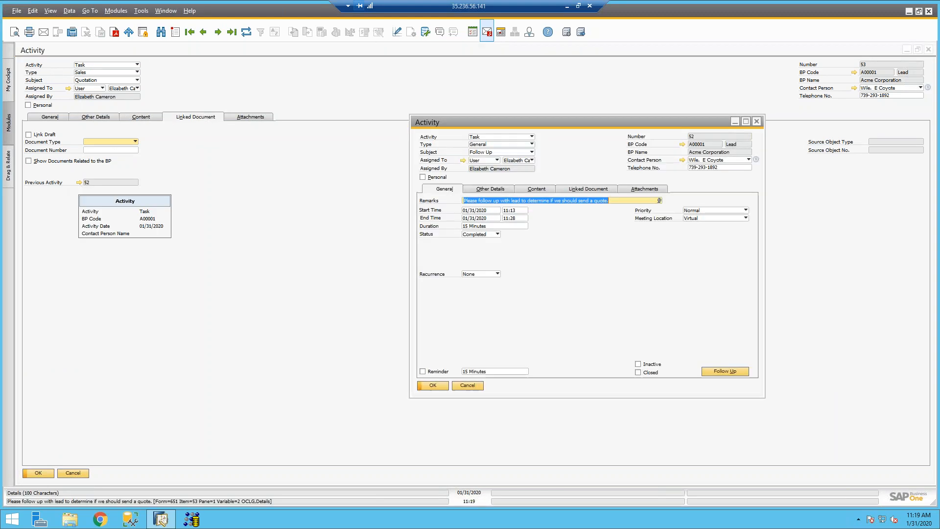
{"action": "left_click", "coordinate": [590, 190]}
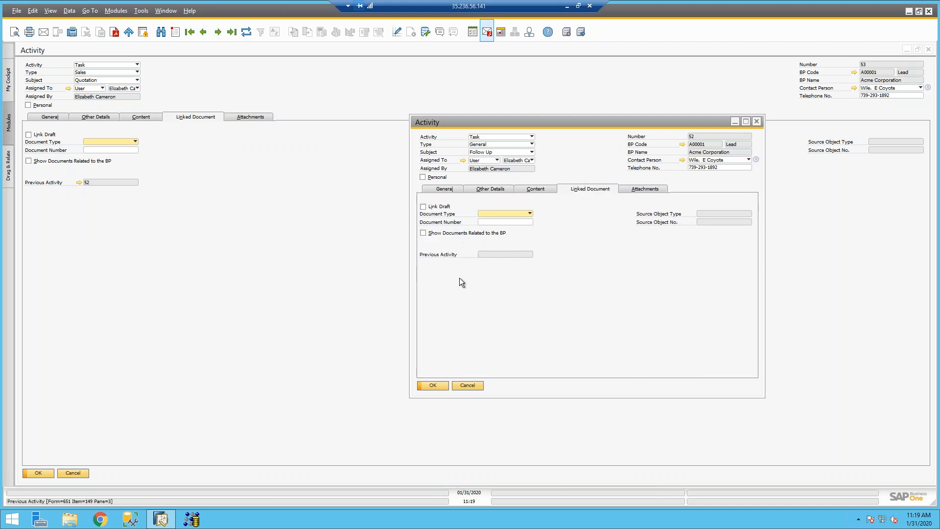
{"action": "left_click", "coordinate": [755, 122]}
{"action": "left_click", "coordinate": [929, 49]}
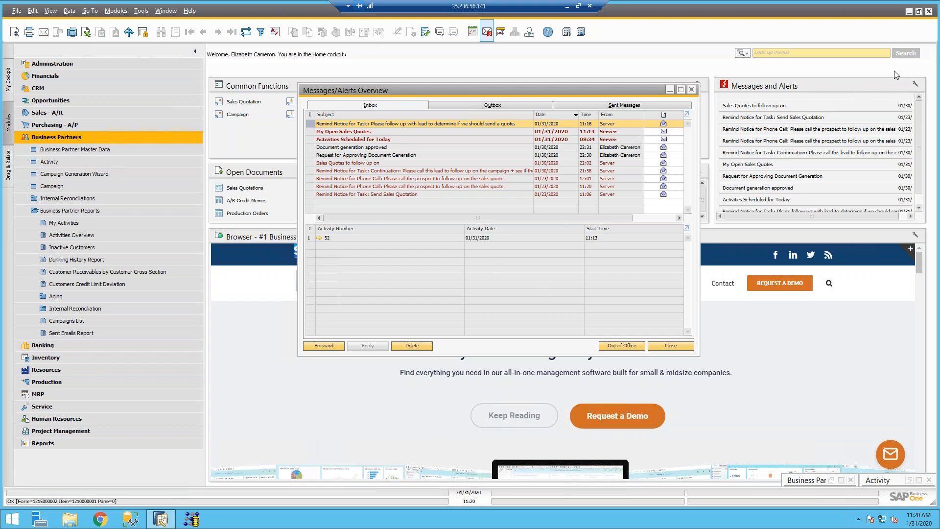
Step: Search the menus for 'recurring' and open a new Phone Call activity form
{"action": "left_click", "coordinate": [822, 52]}
{"action": "type", "text": "recurring"}
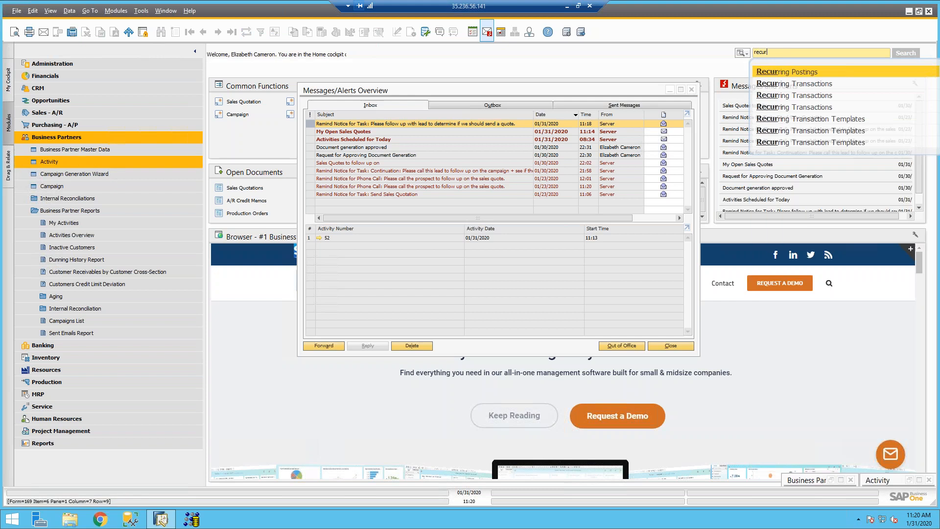
{"action": "left_click", "coordinate": [151, 162]}
{"action": "left_click", "coordinate": [627, 143]}
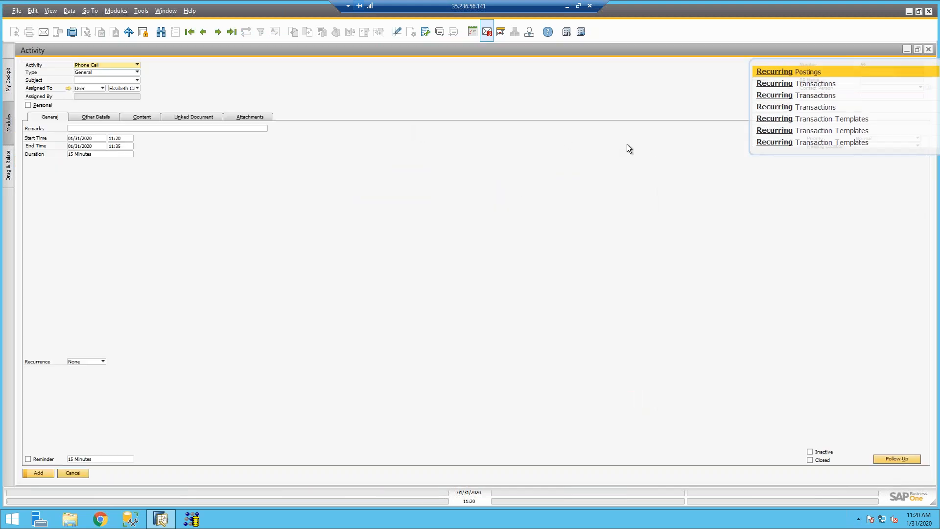
Step: Set the activity to recur monthly, every 1 month on day 31, with no end date
{"action": "left_click", "coordinate": [83, 362]}
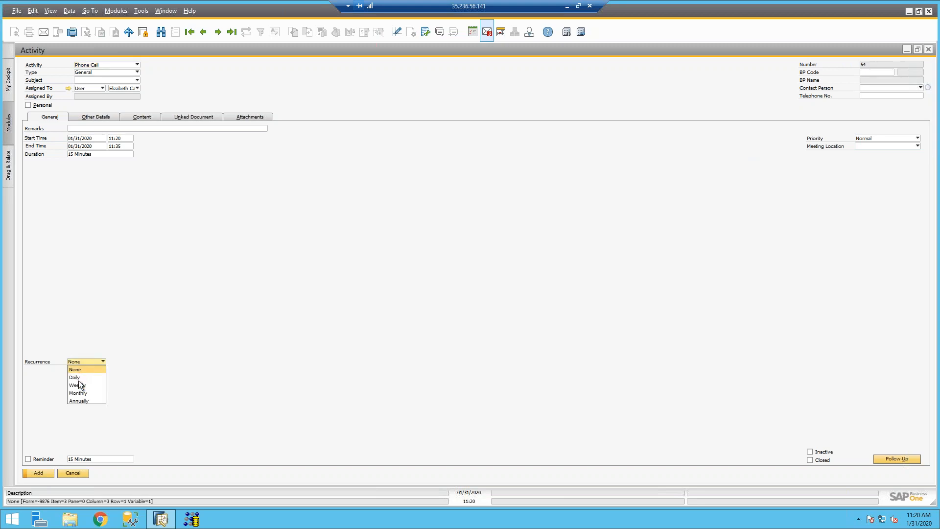
{"action": "left_click", "coordinate": [83, 392]}
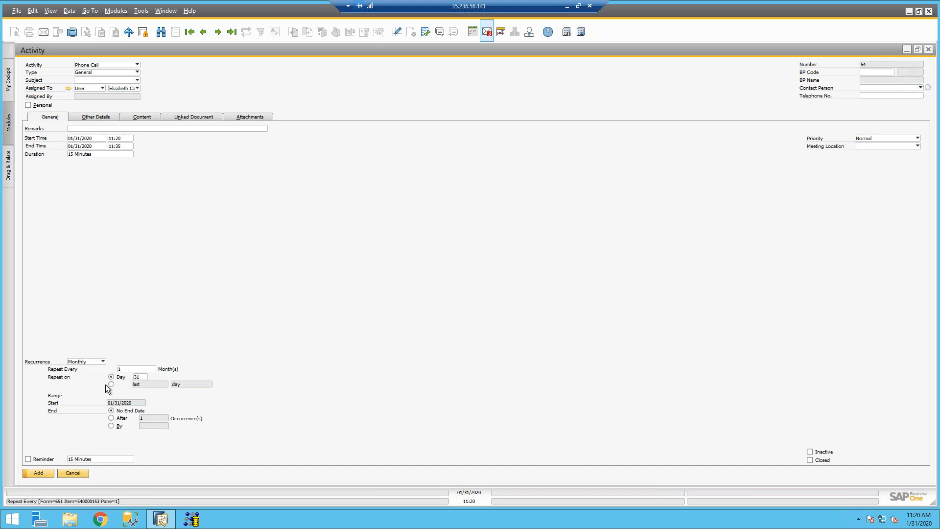
{"action": "left_click", "coordinate": [86, 362]}
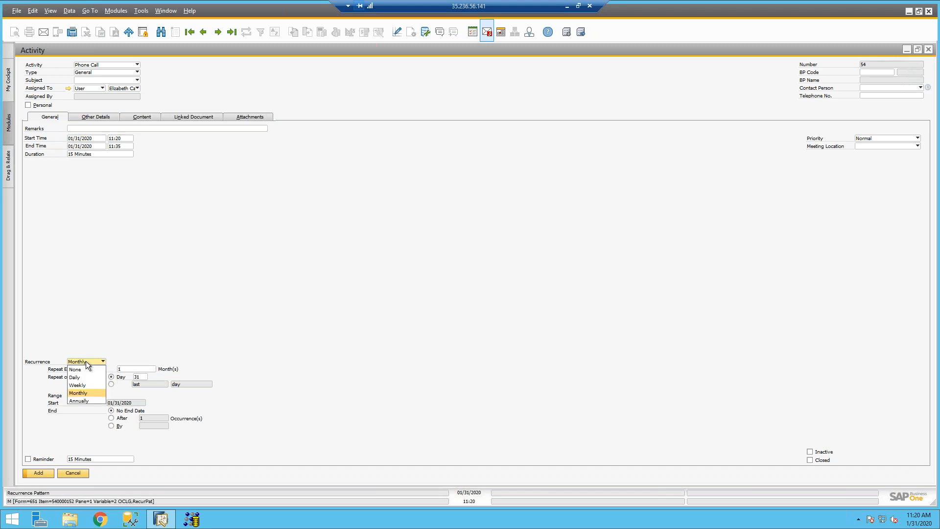
{"action": "left_click", "coordinate": [86, 361]}
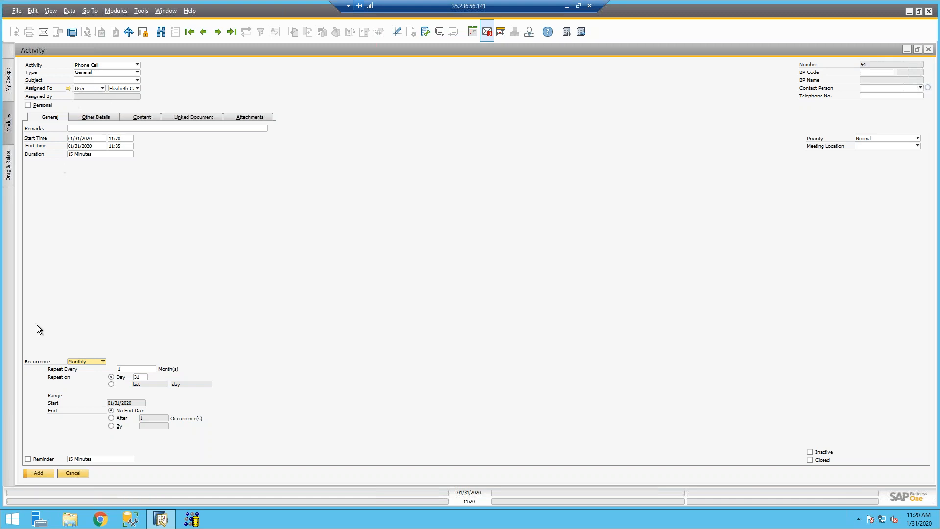
Step: Discard the unsaved activity, replace the 'recurring' menu search with 'my', and open My Activities
{"action": "left_click", "coordinate": [70, 473]}
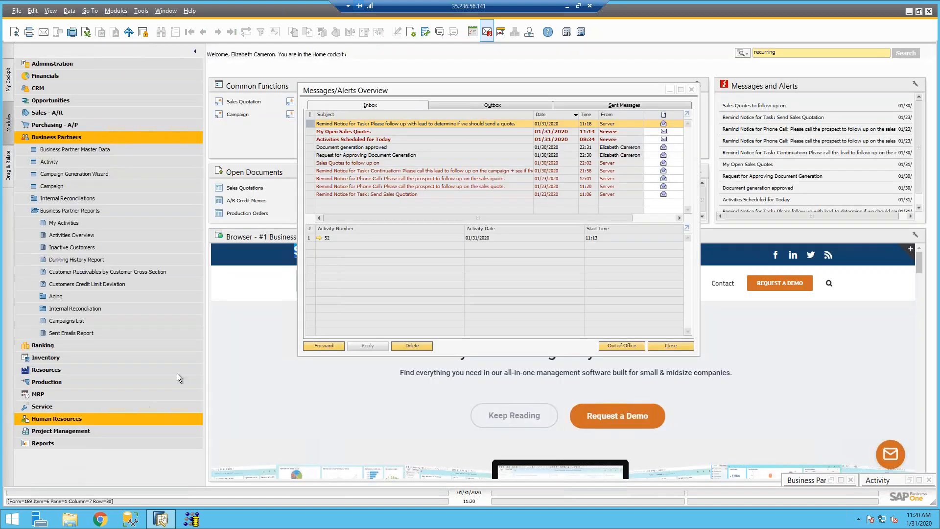
{"action": "left_click", "coordinate": [699, 89]}
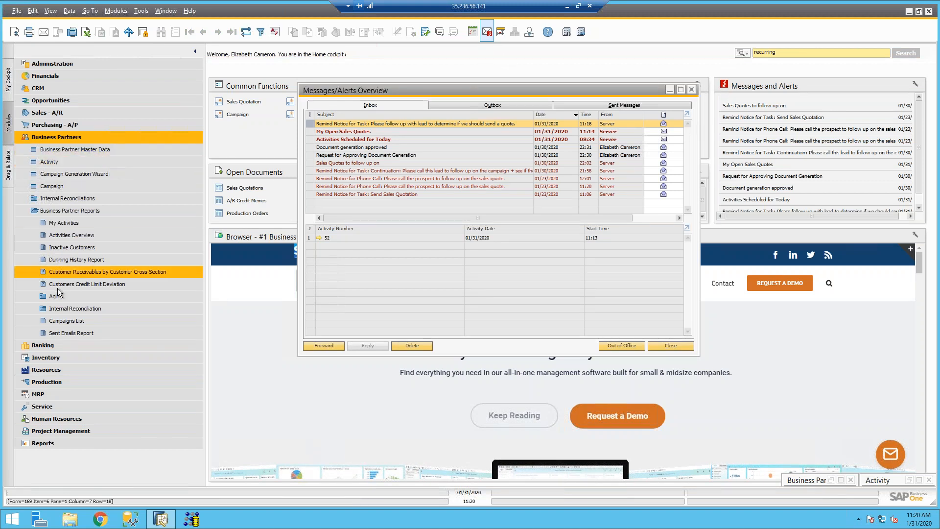
{"action": "left_click", "coordinate": [777, 52]}
{"action": "left_click_drag", "start_coordinate": [784, 51], "coordinate": [744, 55]}
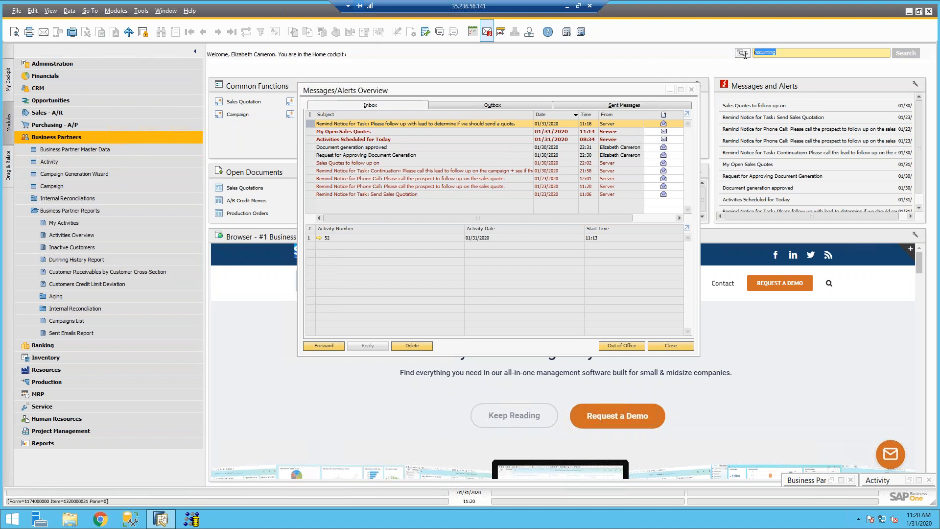
{"action": "key", "text": "BackSpace"}
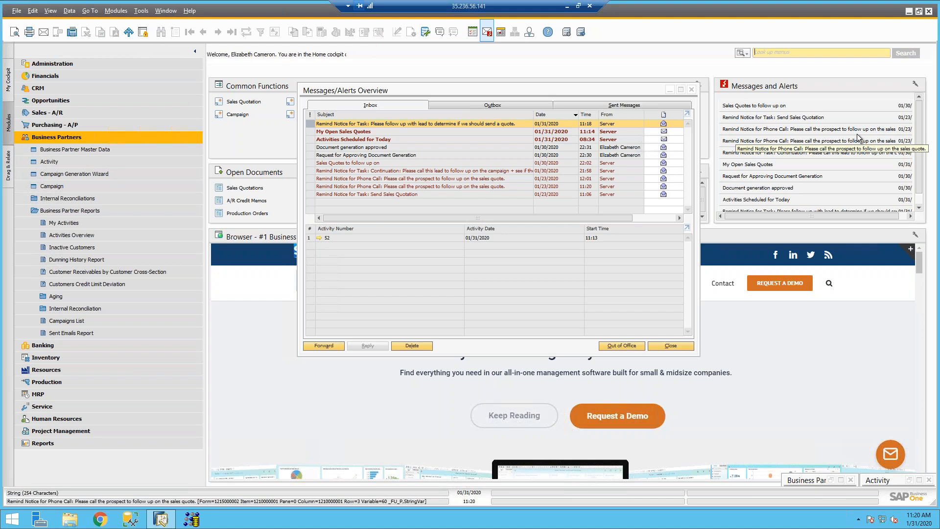
{"action": "type", "text": "mya"}
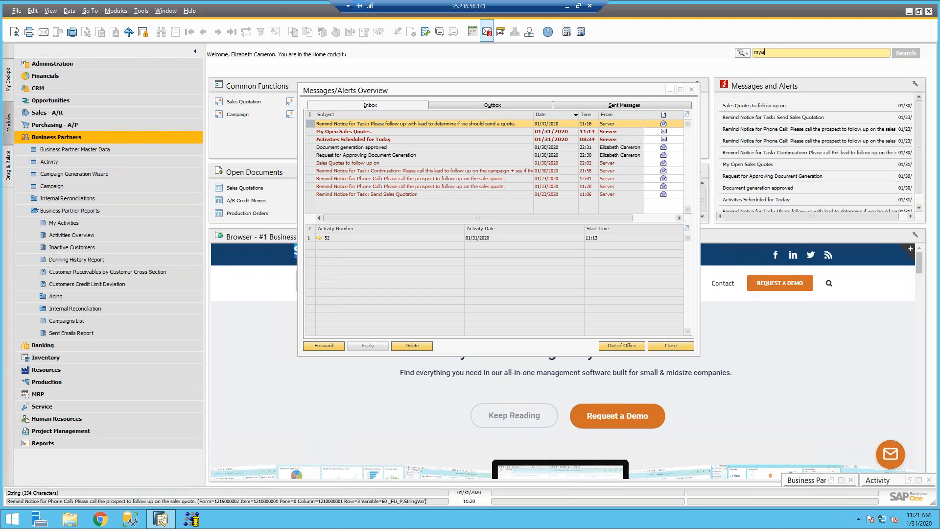
{"action": "type", "text": "ct"}
{"action": "key", "text": "BackSpace"}
{"action": "key", "text": "BackSpace"}
{"action": "key", "text": "BackSpace"}
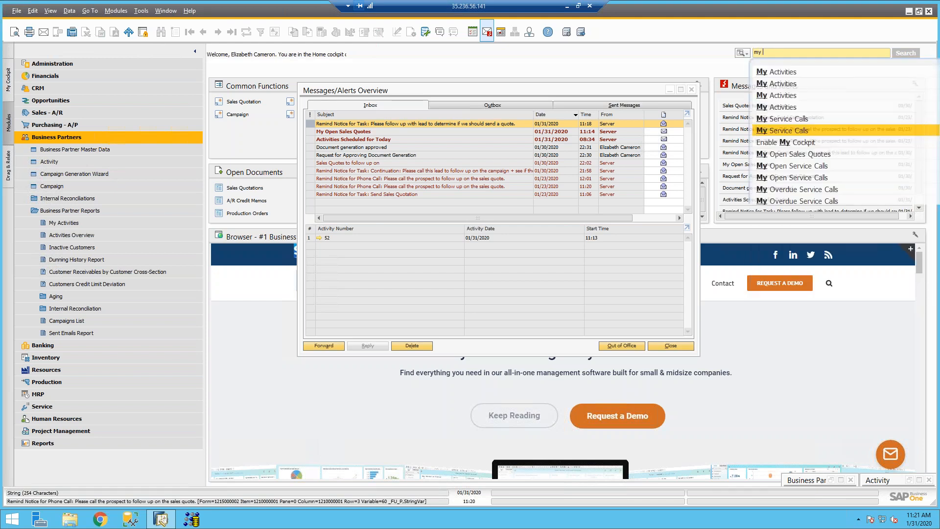
{"action": "left_click", "coordinate": [812, 111]}
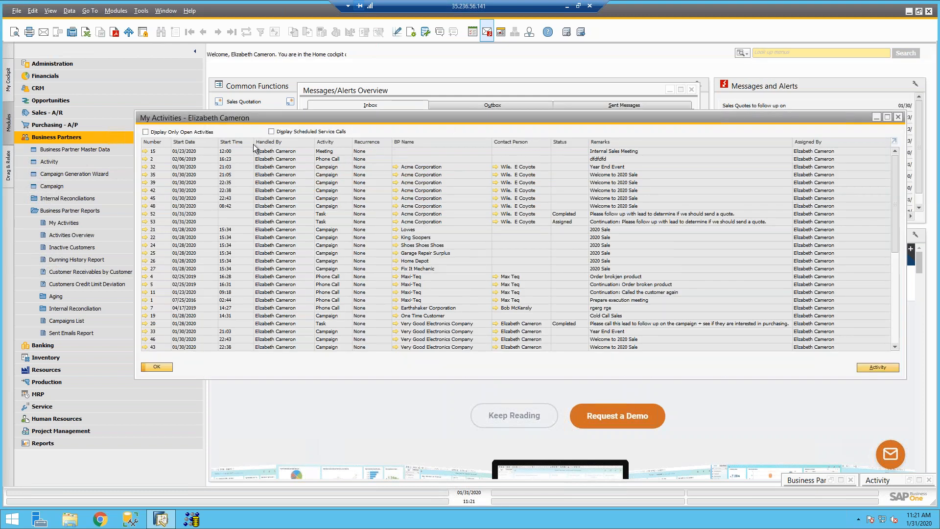
Step: Expand the Business Partners module and its Business Partner Reports list
{"action": "left_click", "coordinate": [64, 139]}
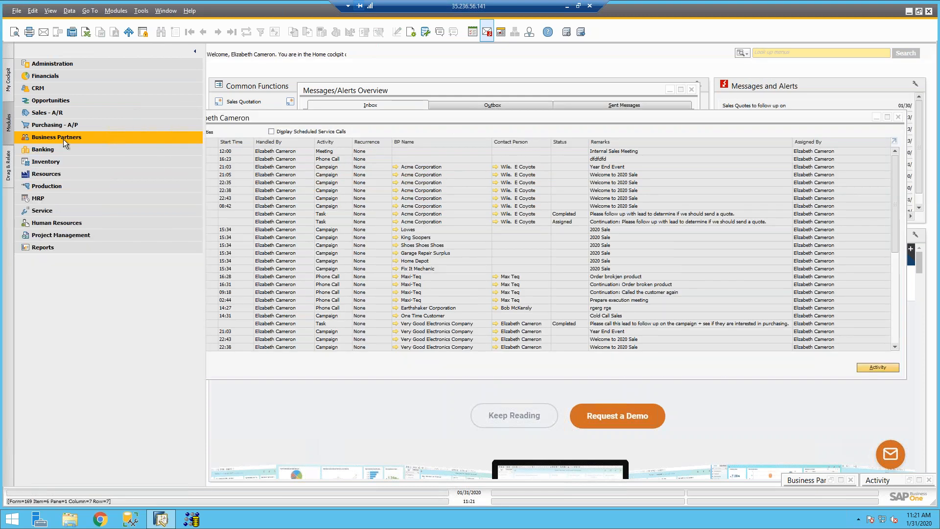
{"action": "left_click", "coordinate": [64, 142]}
{"action": "left_click", "coordinate": [101, 212]}
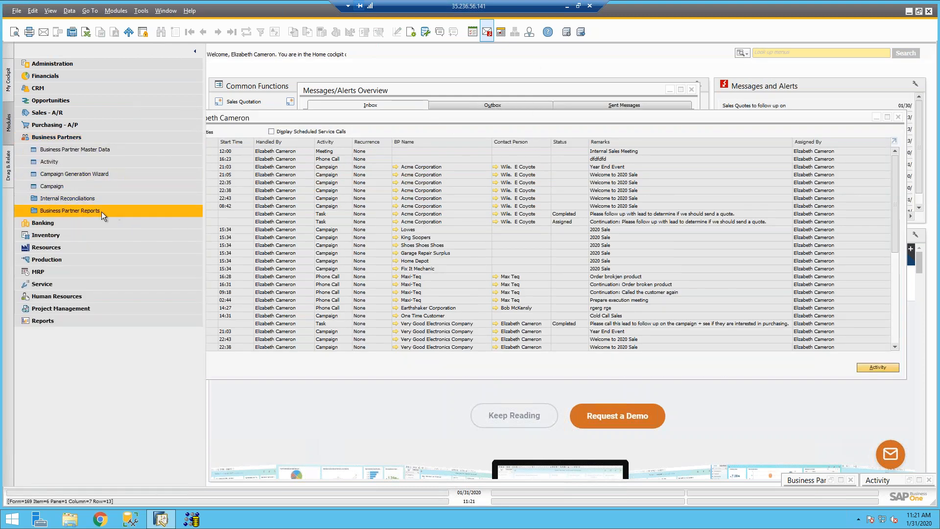
{"action": "left_click", "coordinate": [72, 223]}
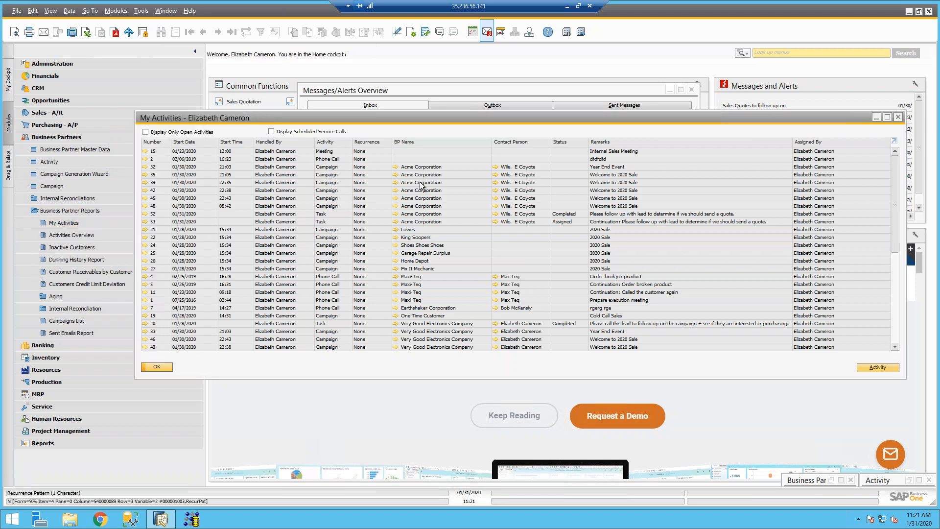
Step: Enlarge My Activities, show only open activities, and start a new blank Phone Call activity
{"action": "left_click_drag", "start_coordinate": [390, 377], "coordinate": [385, 426]}
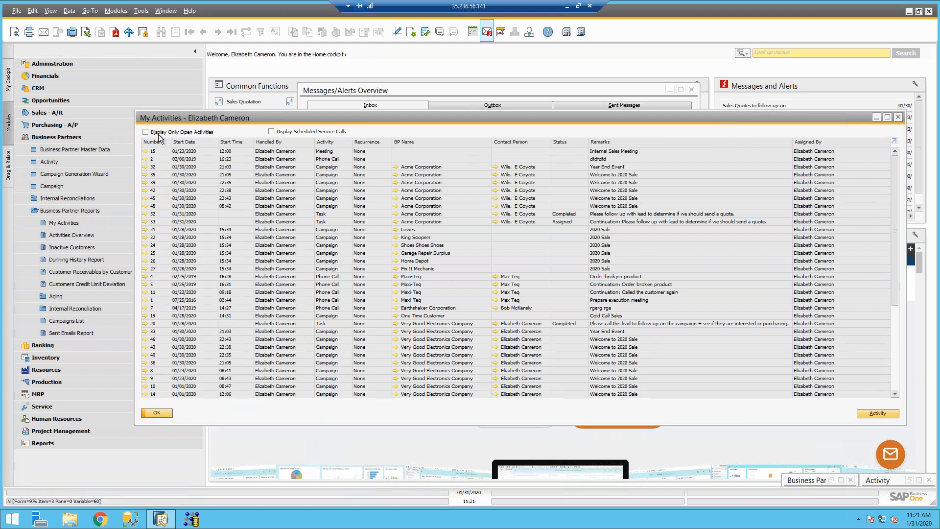
{"action": "left_click", "coordinate": [146, 132]}
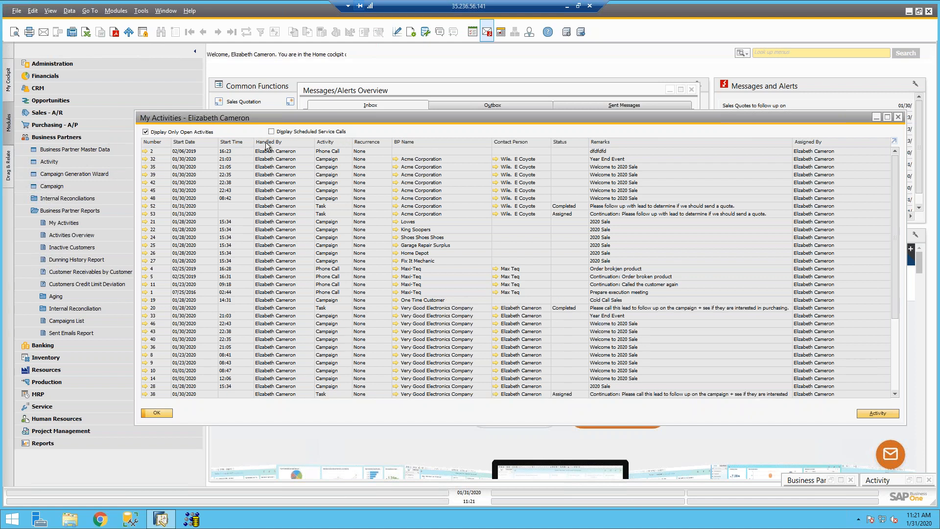
{"action": "mouse_move", "coordinate": [469, 252]}
{"action": "left_click", "coordinate": [874, 413]}
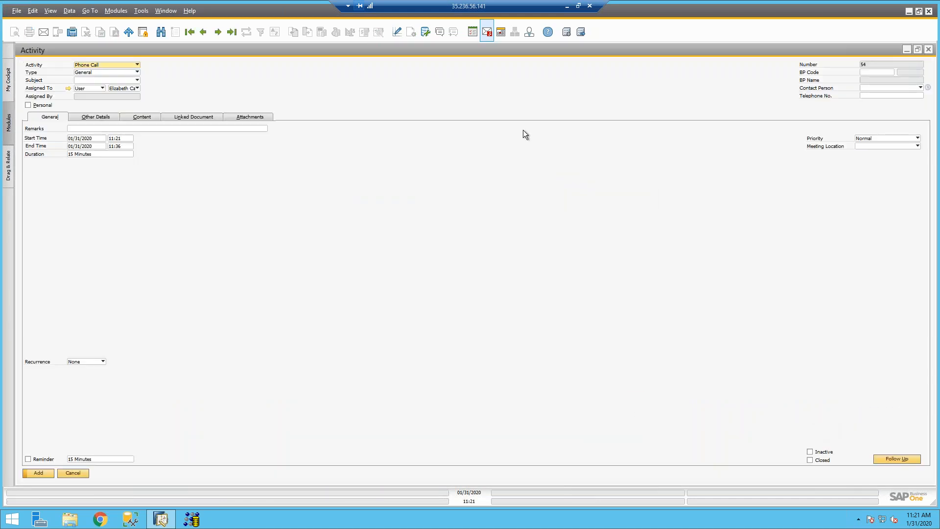
Step: Close the new activity and My Activities, then reopen Business Partner Master Data and an activity form
{"action": "left_click", "coordinate": [930, 50]}
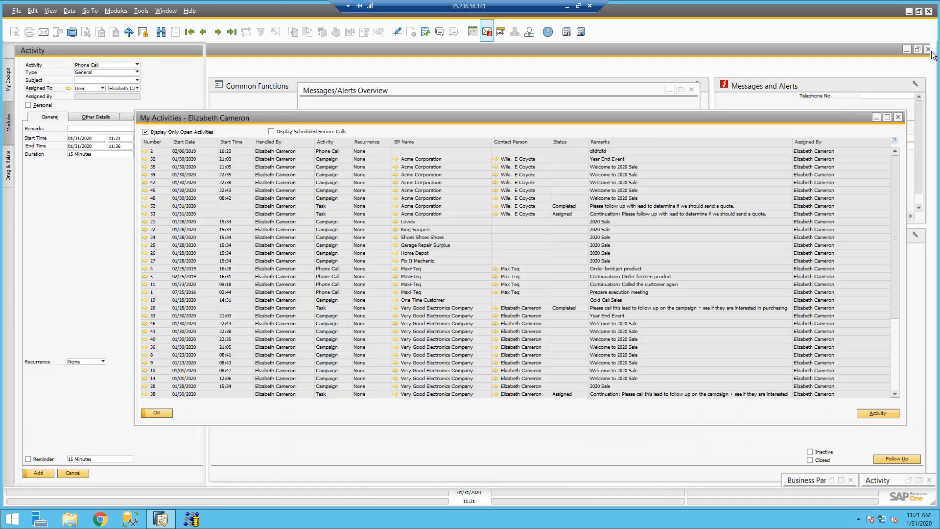
{"action": "left_click", "coordinate": [898, 118]}
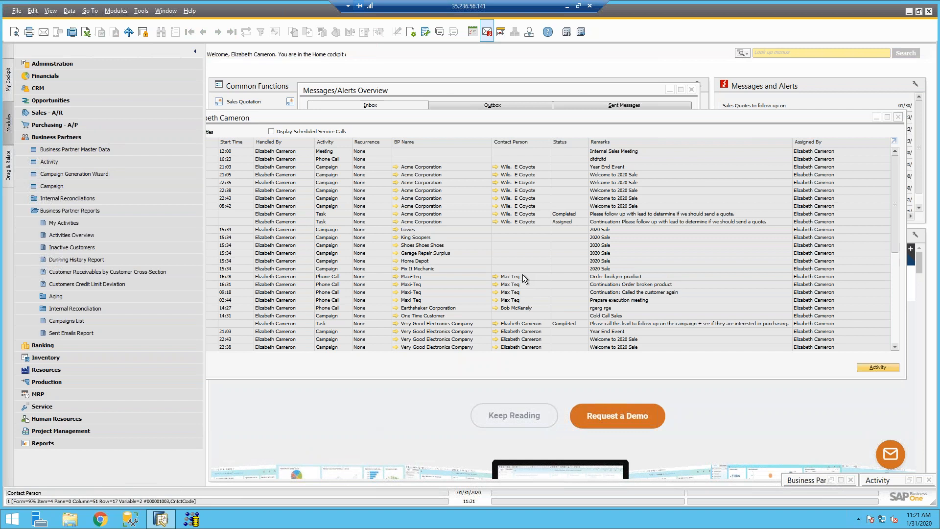
{"action": "left_click", "coordinate": [48, 138]}
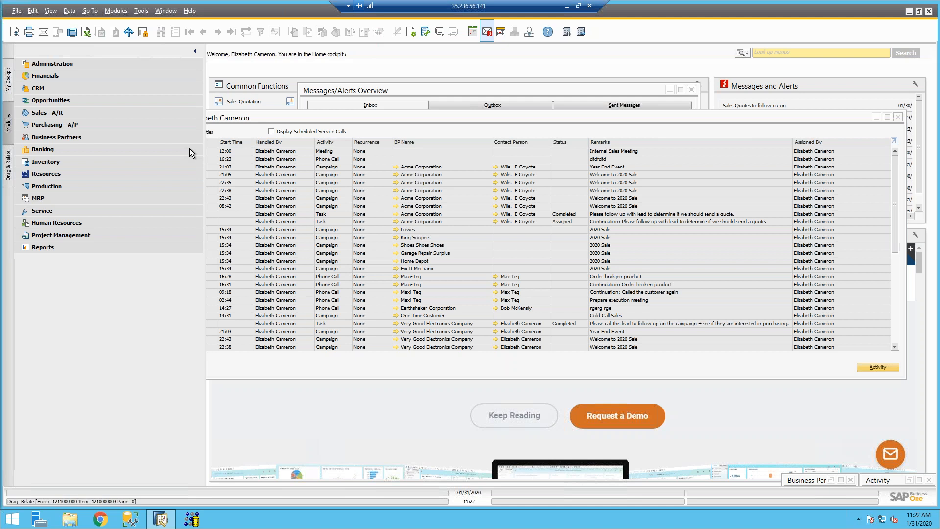
{"action": "left_click", "coordinate": [59, 136]}
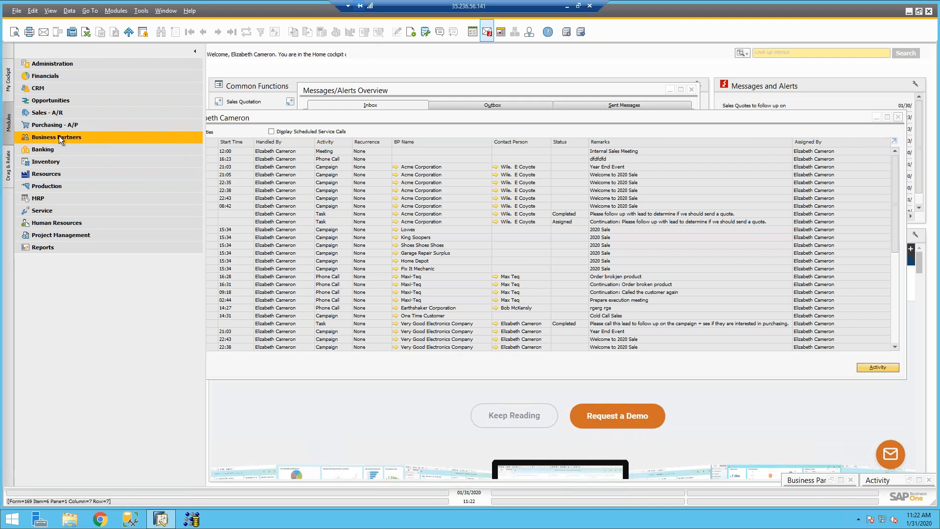
{"action": "left_click", "coordinate": [62, 149]}
{"action": "left_click", "coordinate": [54, 159]}
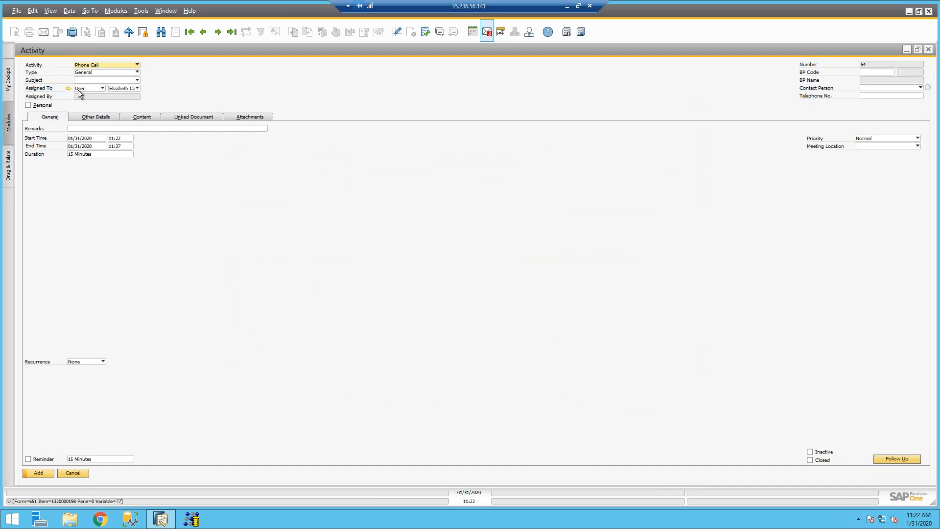
Step: Close the activity, Business Partner, My Activities and Messages/Alerts windows and launch the Campaign Generation Wizard
{"action": "left_click", "coordinate": [929, 50]}
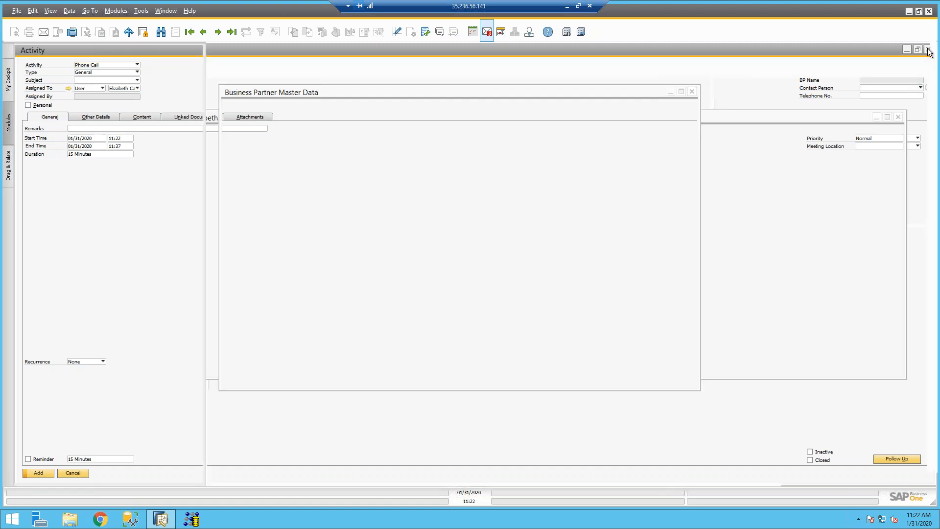
{"action": "left_click", "coordinate": [690, 92]}
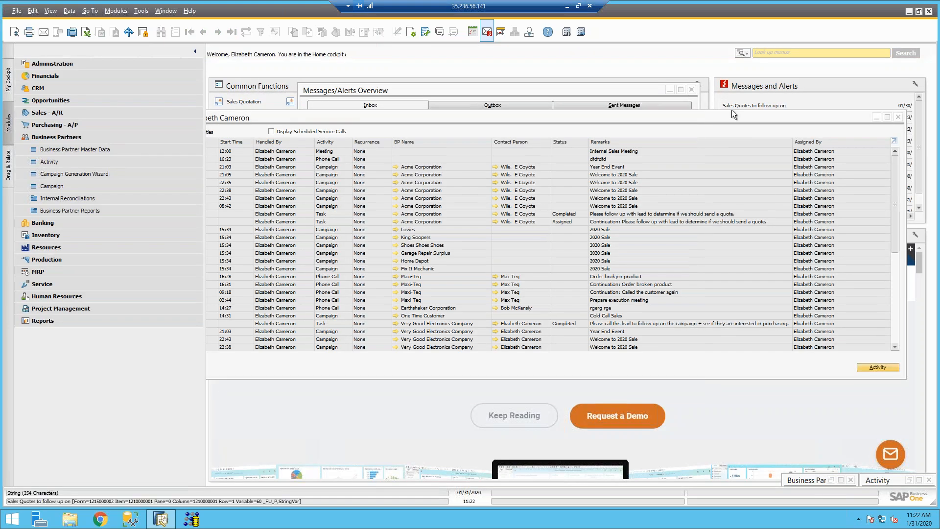
{"action": "left_click", "coordinate": [898, 106]}
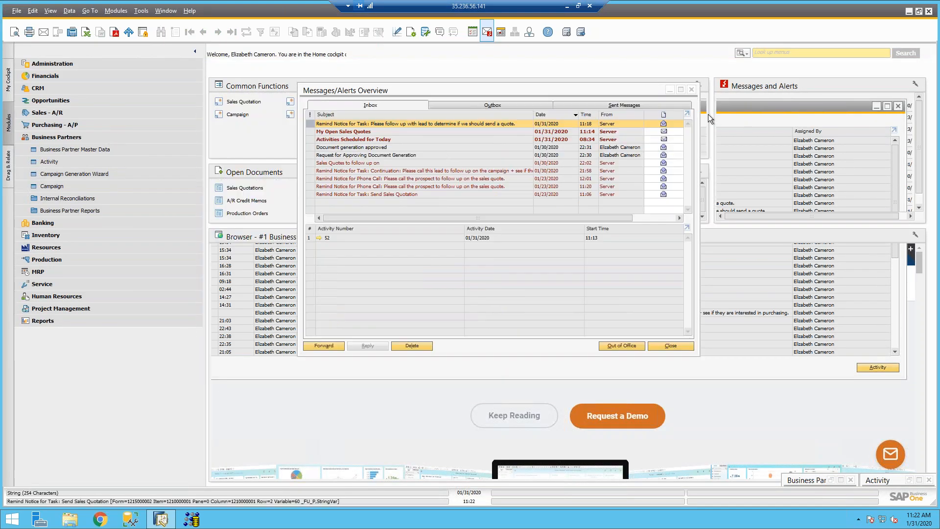
{"action": "left_click", "coordinate": [692, 90]}
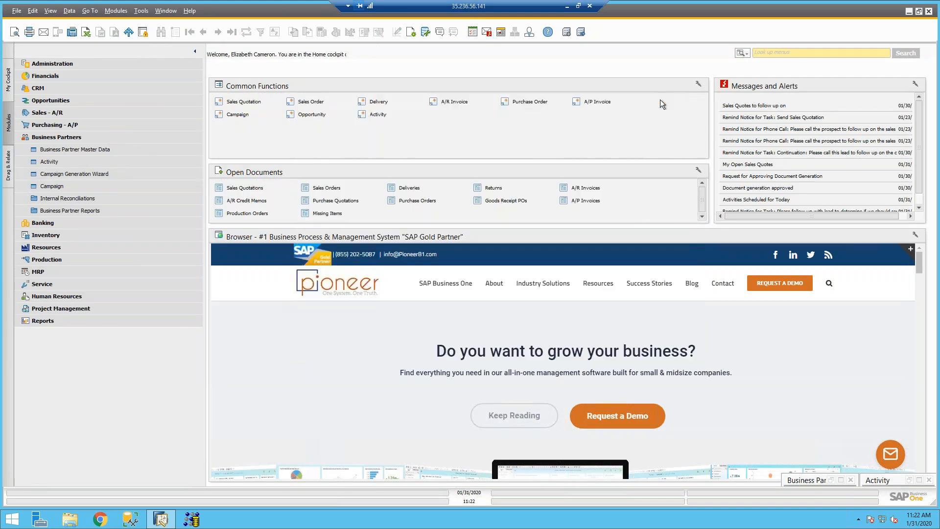
{"action": "left_click", "coordinate": [61, 175]}
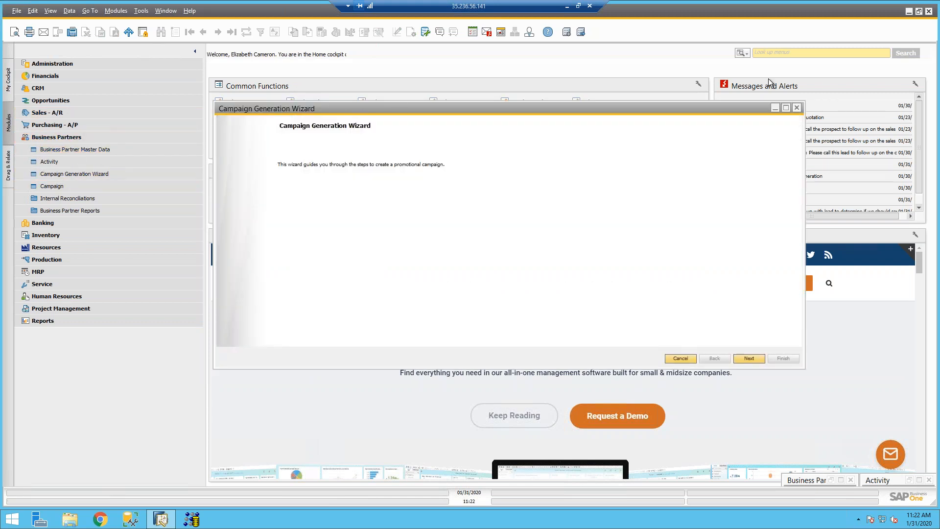
Step: Maximize the Campaign Generation Wizard and bring the Messages/Alerts Overview inbox up over it
{"action": "left_click", "coordinate": [786, 108]}
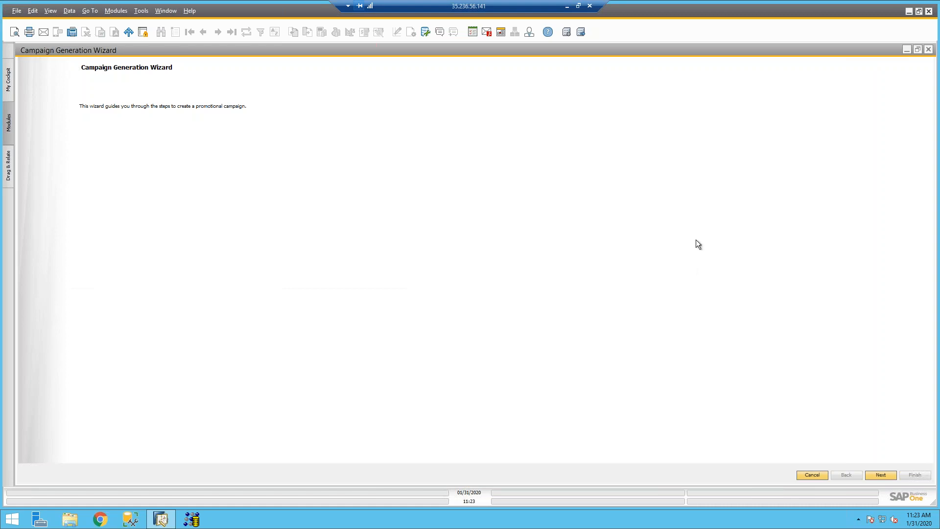
{"action": "left_click", "coordinate": [487, 34]}
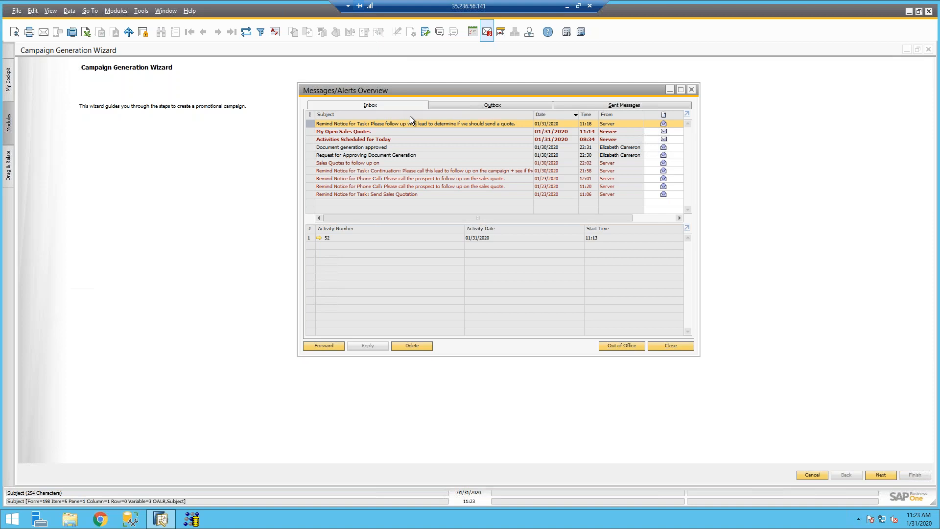
Step: Check the Activities Scheduled for Today list, then minimize and close the Messages/Alerts Overview
{"action": "left_click", "coordinate": [390, 140]}
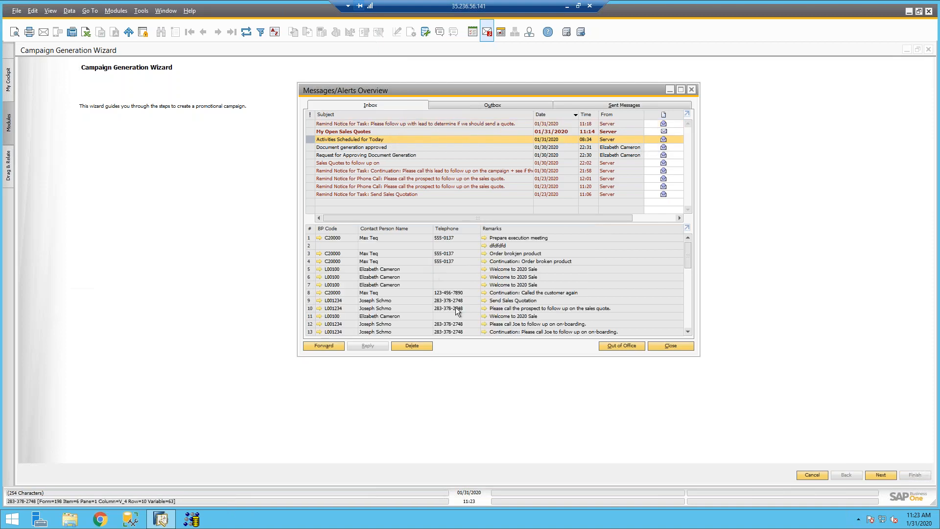
{"action": "scroll", "coordinate": [455, 307], "scroll_direction": "down", "scroll_amount": 5}
{"action": "scroll", "coordinate": [455, 307], "scroll_direction": "up", "scroll_amount": 5}
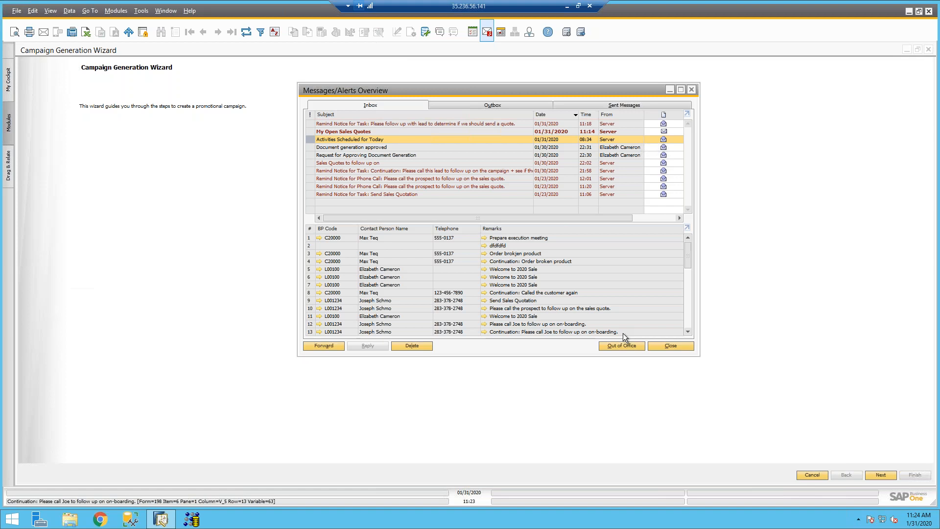
{"action": "left_click", "coordinate": [671, 92]}
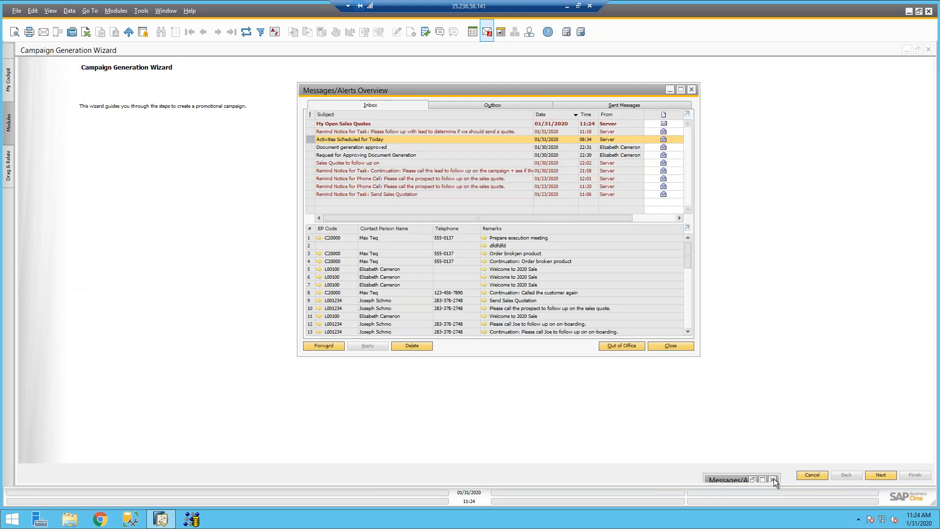
{"action": "left_click", "coordinate": [773, 479]}
Step: Choose Create New Campaign and name it 'End of The Year Party'
{"action": "left_click", "coordinate": [878, 478]}
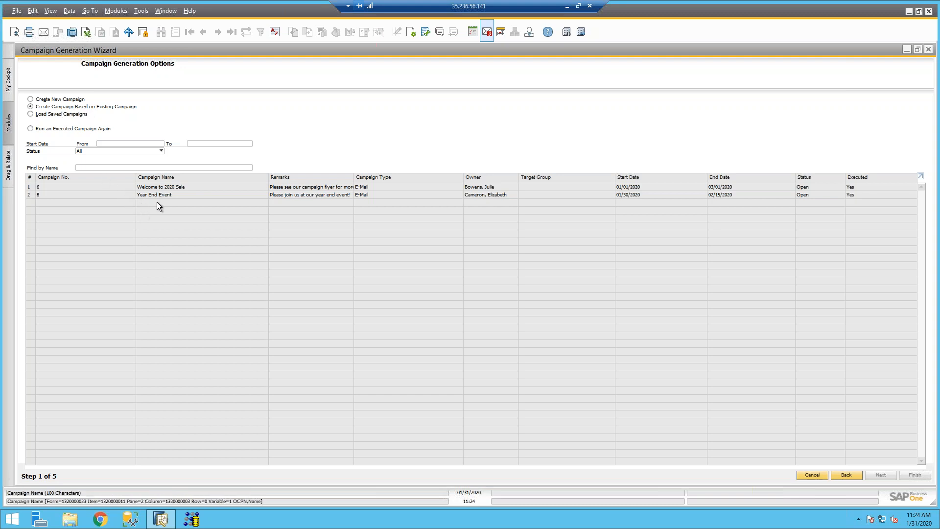
{"action": "left_click", "coordinate": [52, 100]}
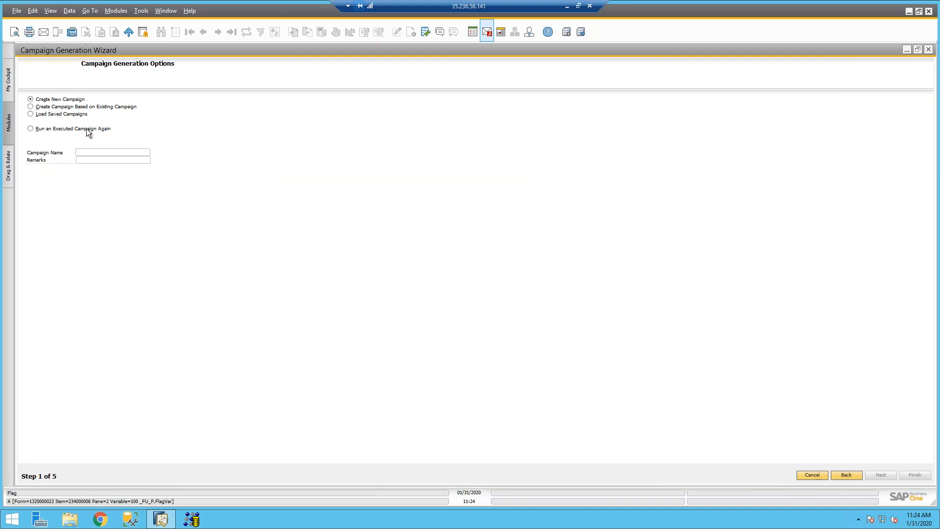
{"action": "left_click", "coordinate": [81, 152]}
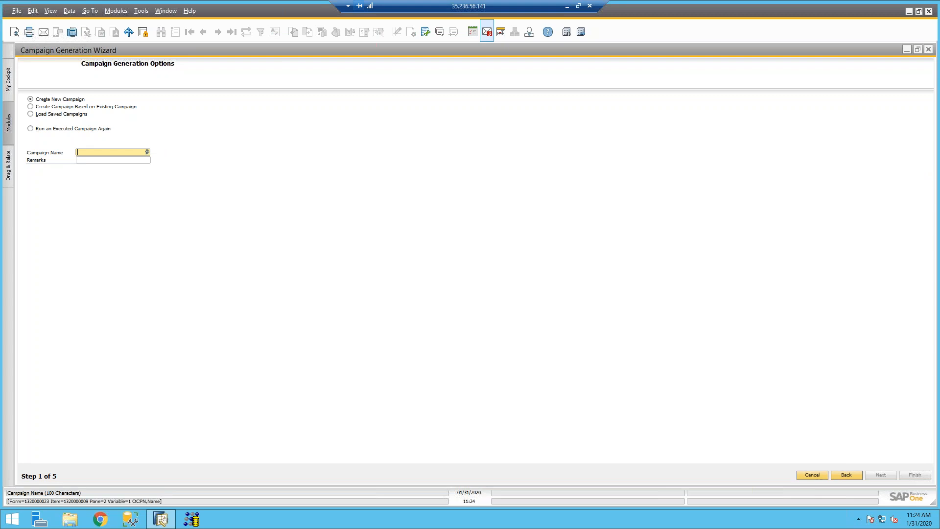
{"action": "type", "text": "End of The Year Party"}
{"action": "key", "text": "Tab"}
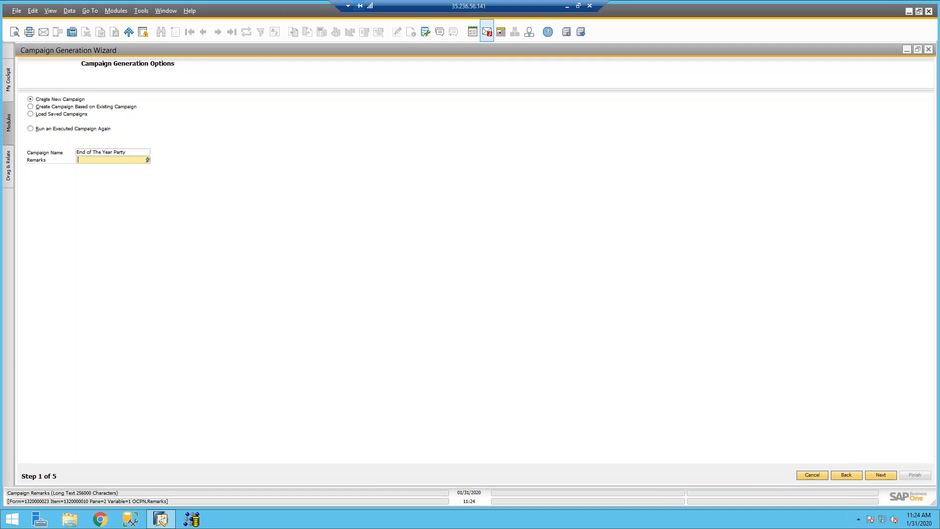
Step: On Campaign Details, keep E-Mail as the campaign type and pick the owner from the employee list
{"action": "left_click", "coordinate": [880, 475]}
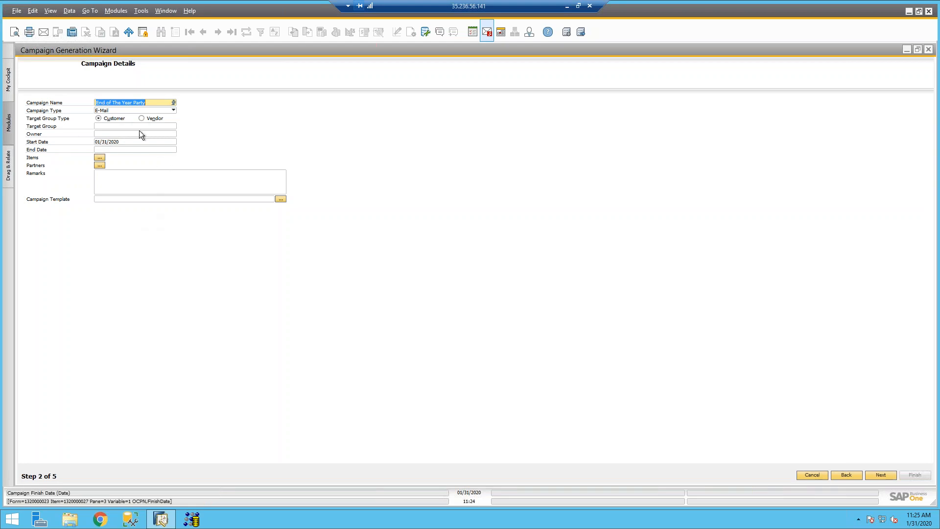
{"action": "left_click", "coordinate": [115, 111]}
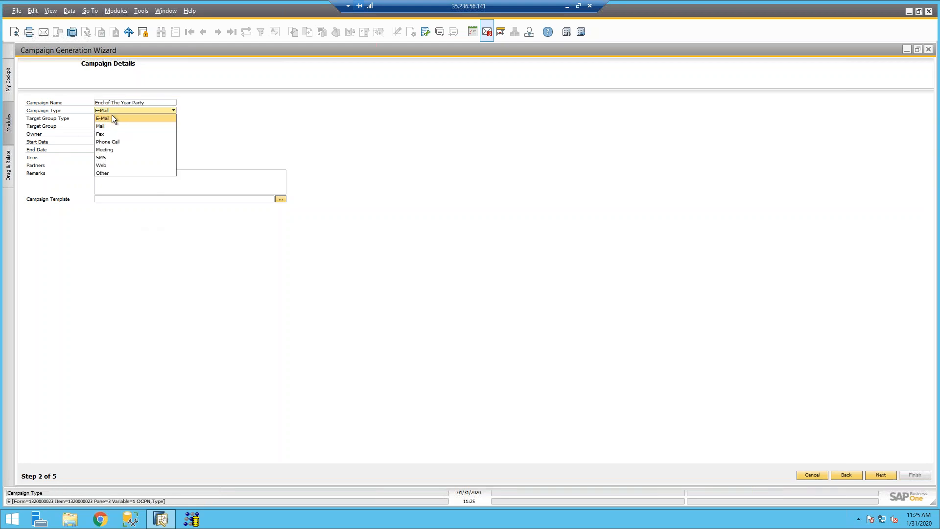
{"action": "left_click", "coordinate": [111, 118]}
{"action": "left_click", "coordinate": [110, 134]}
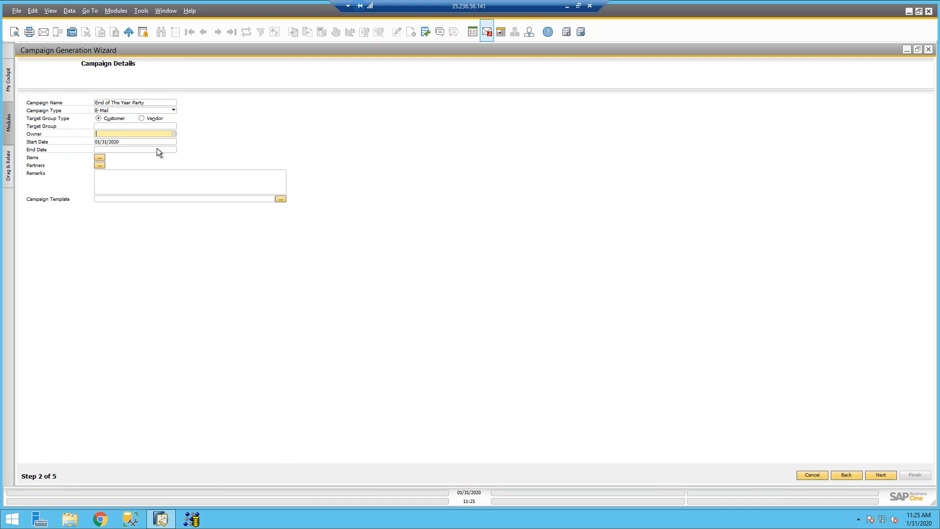
{"action": "key", "text": "Tab"}
{"action": "double_click", "coordinate": [316, 291]}
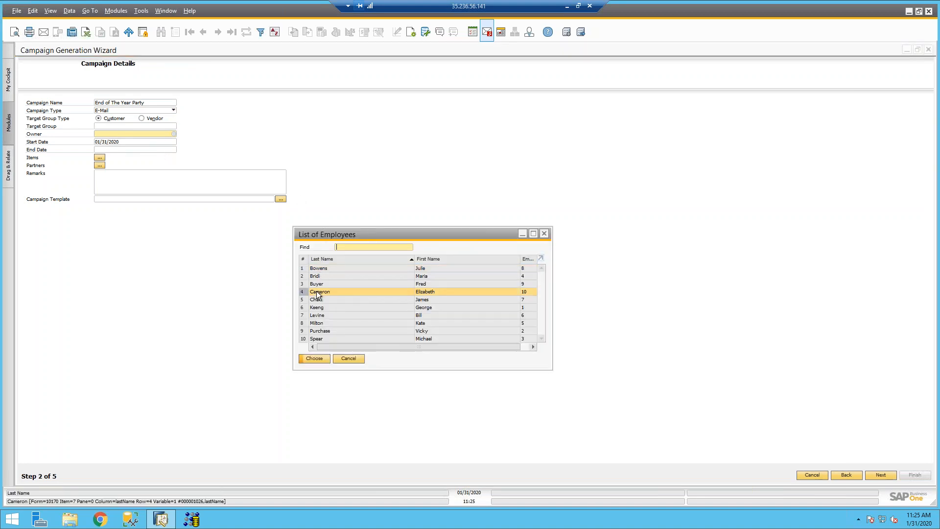
Step: Set the campaign end date to 02/13/2020, picking it from the calendar after invalid typed dates
{"action": "left_click", "coordinate": [115, 150]}
{"action": "type", "text": "230"}
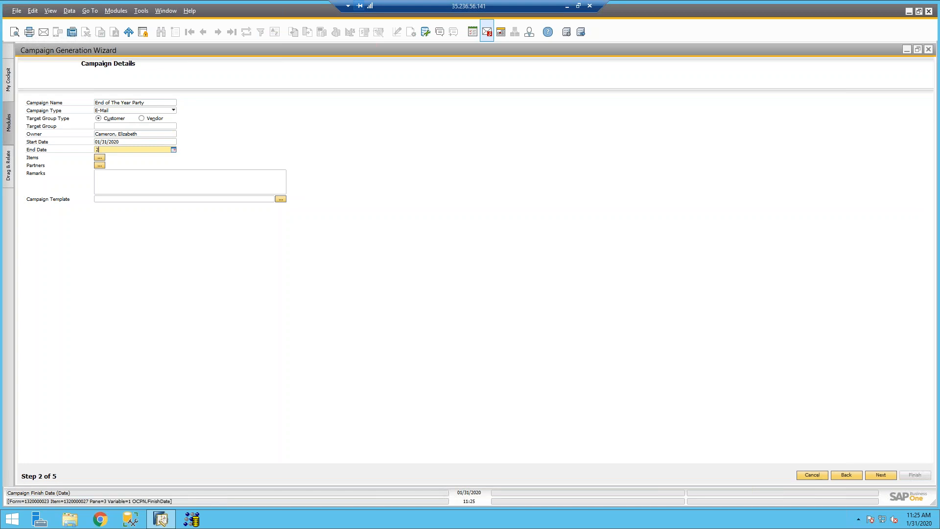
{"action": "key", "text": "Tab"}
{"action": "left_click", "coordinate": [117, 151]}
{"action": "key", "text": "BackSpace"}
{"action": "key", "text": "BackSpace"}
{"action": "key", "text": "BackSpace"}
{"action": "type", "text": "02/30"}
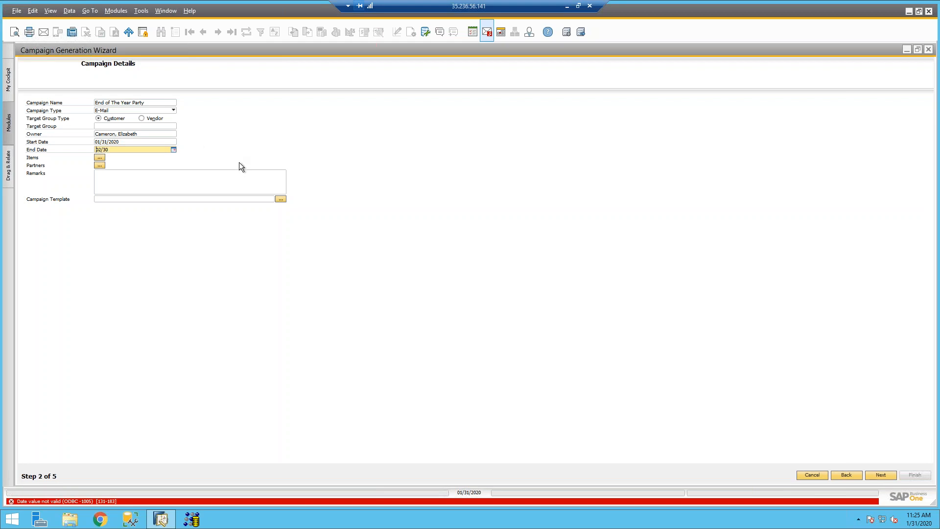
{"action": "left_click_drag", "start_coordinate": [147, 150], "coordinate": [64, 151]}
{"action": "key", "text": "BackSpace"}
{"action": "left_click", "coordinate": [173, 149]}
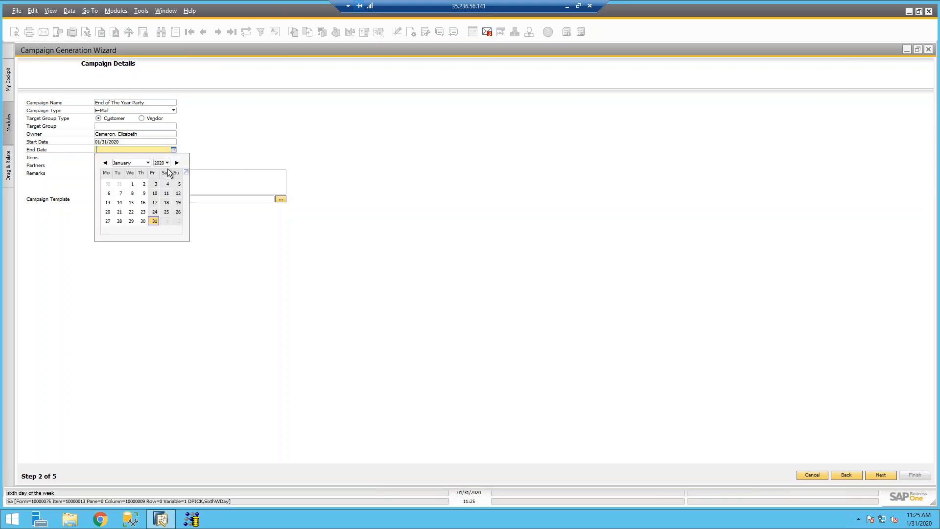
{"action": "left_click", "coordinate": [177, 163]}
{"action": "left_click", "coordinate": [143, 202]}
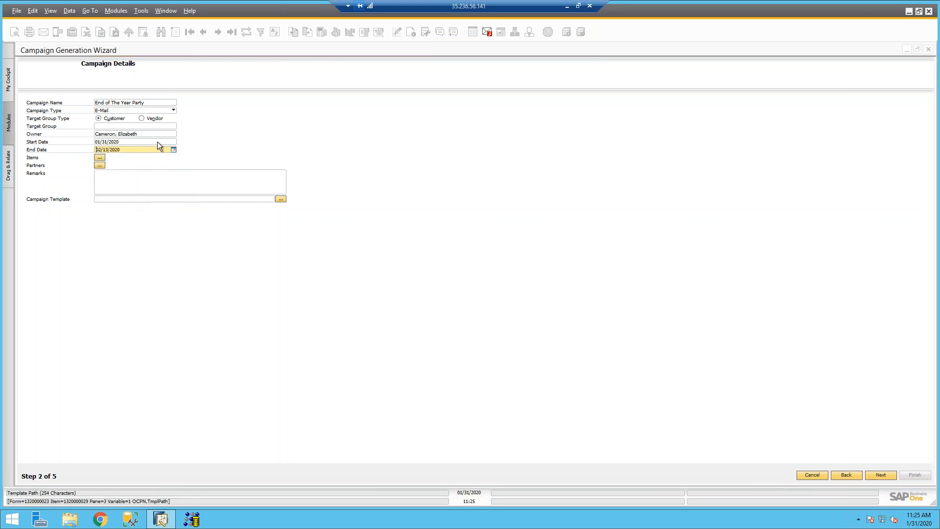
{"action": "left_click", "coordinate": [121, 189]}
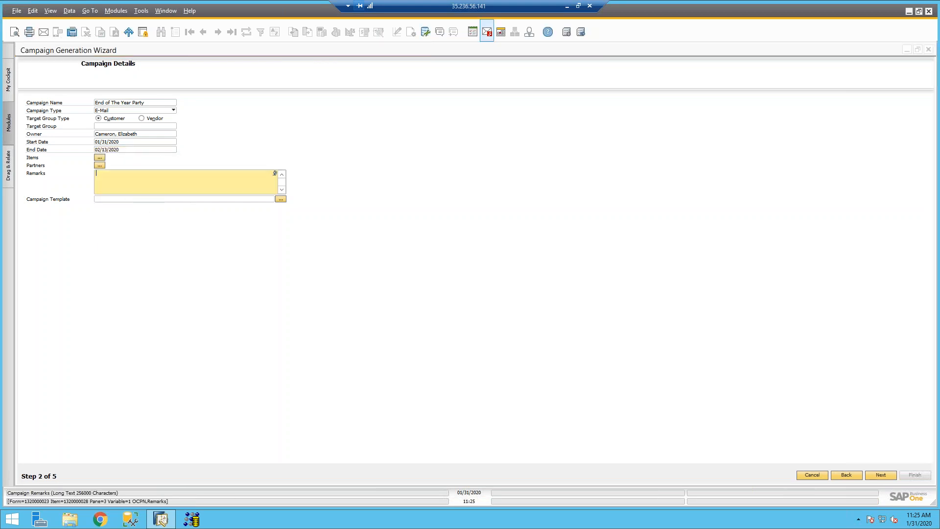
Step: Enter the remark 'Please join us at our end of the year patyy' and use C:\PB1\Attachments\PioneerEvent2019.png as template
{"action": "type", "text": "Please join us at our end of the year patyy"}
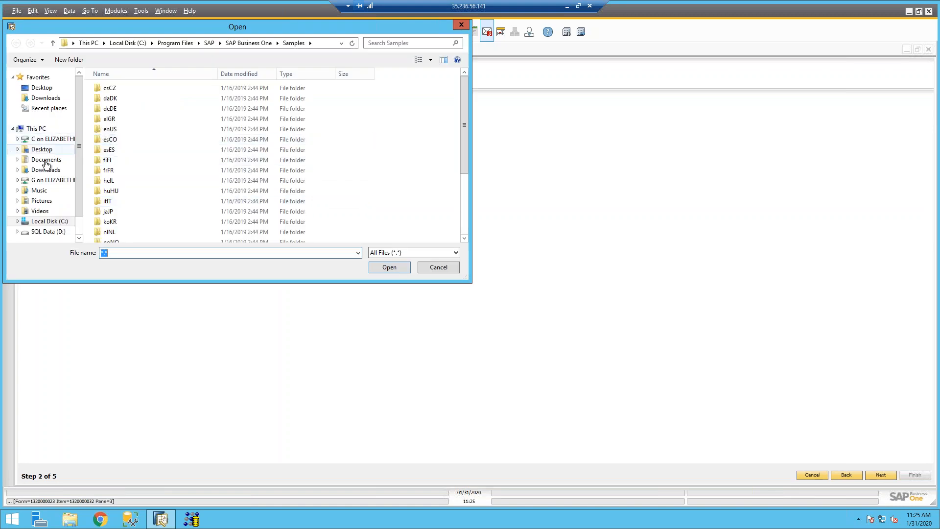
{"action": "left_click", "coordinate": [46, 222]}
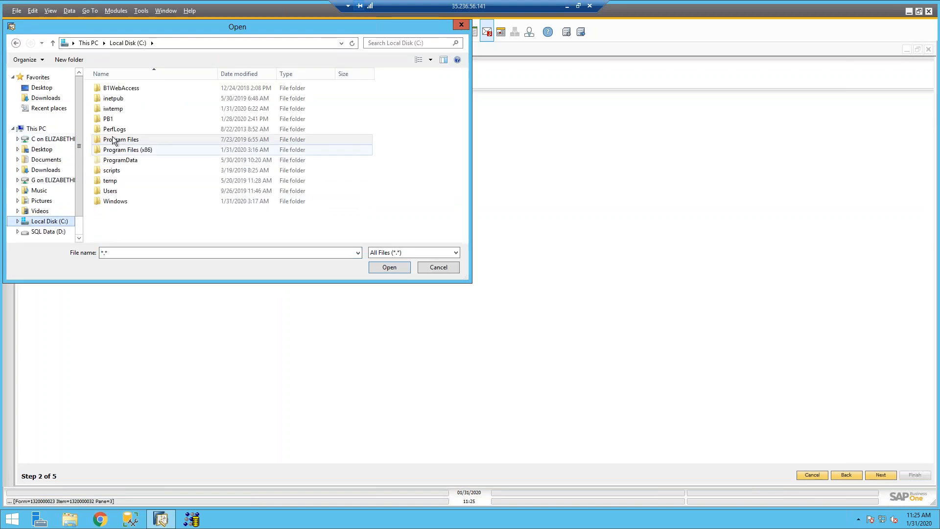
{"action": "double_click", "coordinate": [107, 119]}
{"action": "double_click", "coordinate": [118, 89]}
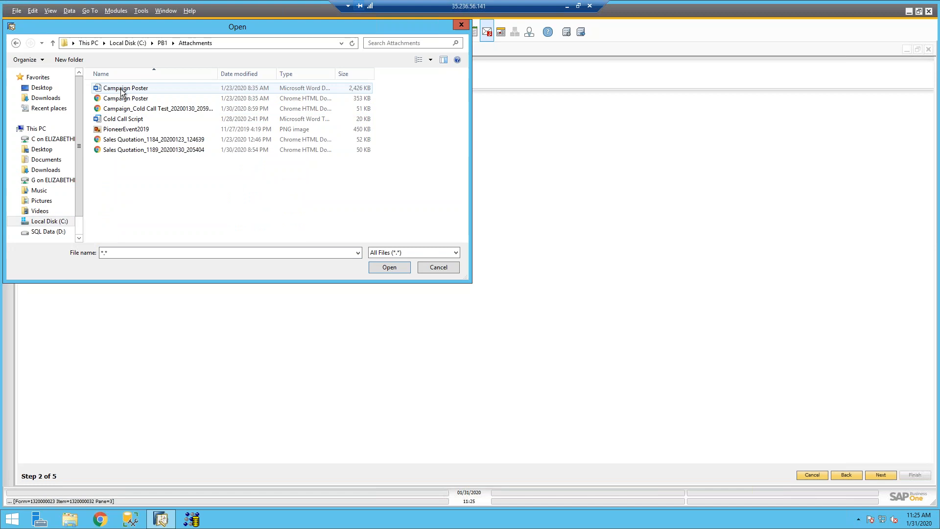
{"action": "double_click", "coordinate": [136, 130]}
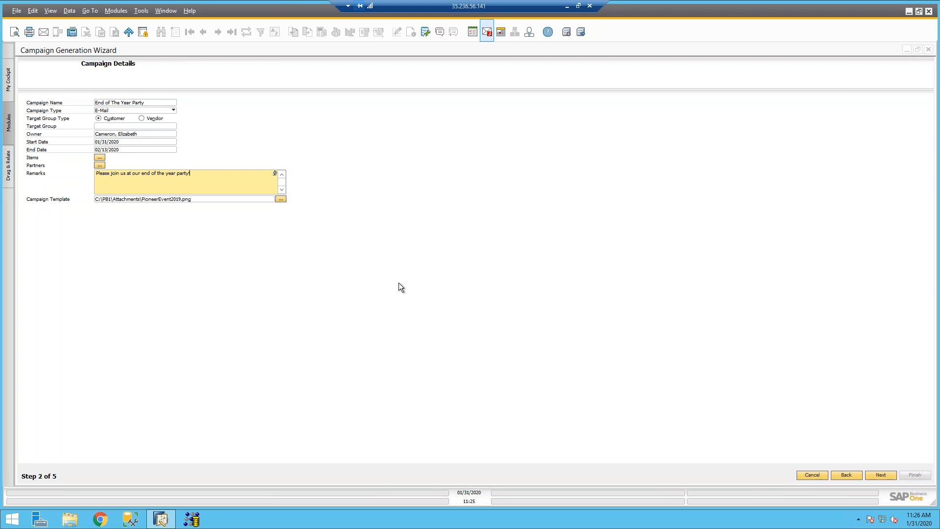
Step: Close the Items and Partners selections without adding any, then continue to Target BPs
{"action": "left_click", "coordinate": [100, 158]}
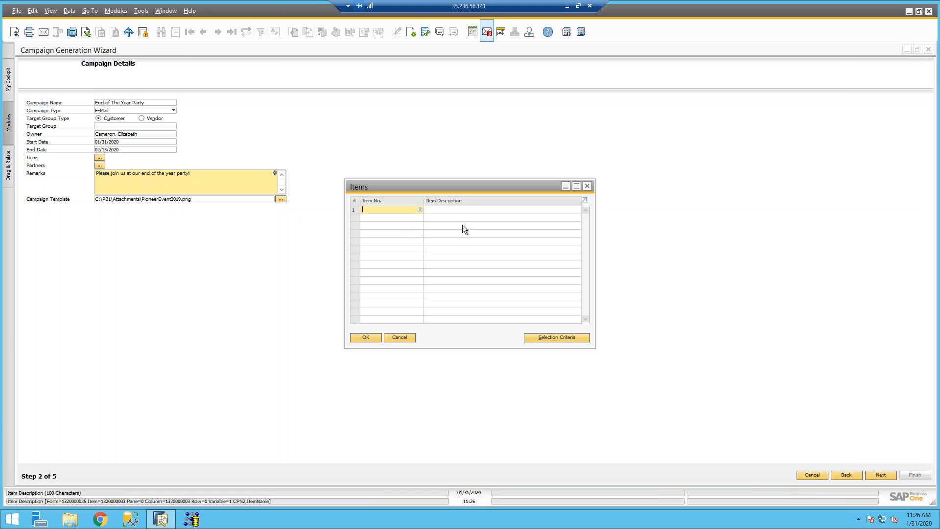
{"action": "left_click", "coordinate": [403, 337]}
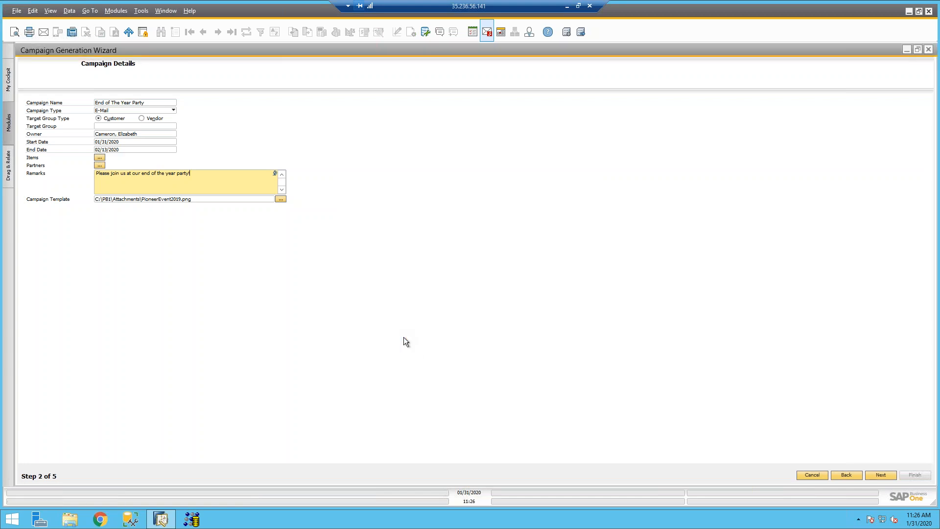
{"action": "left_click", "coordinate": [99, 166]}
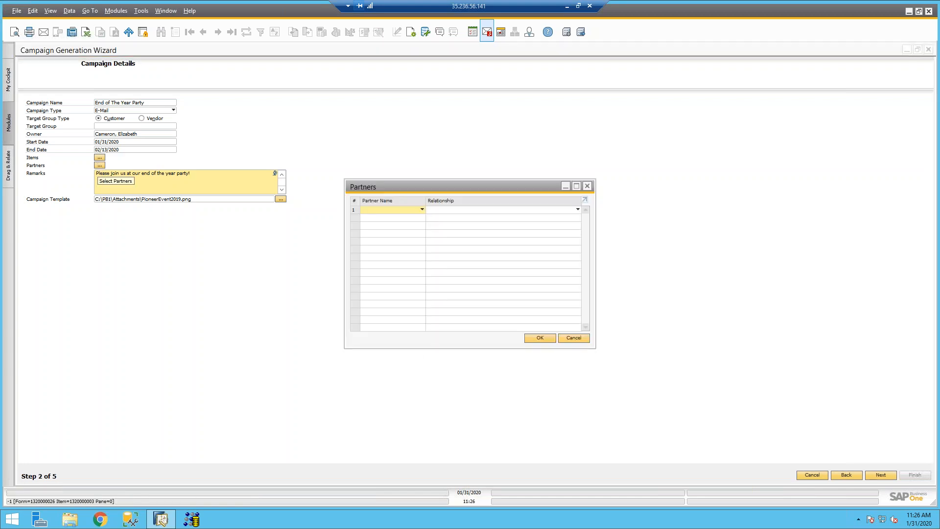
{"action": "left_click", "coordinate": [574, 338]}
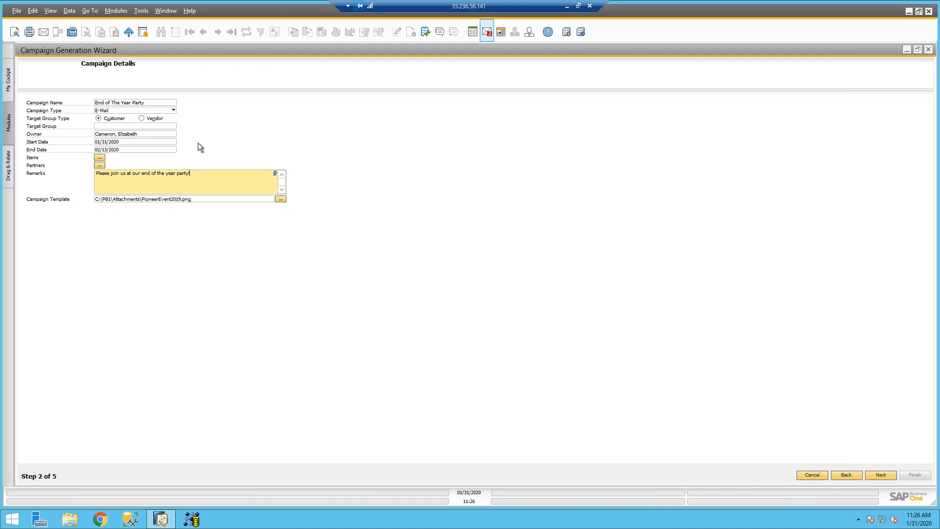
{"action": "left_click", "coordinate": [883, 477]}
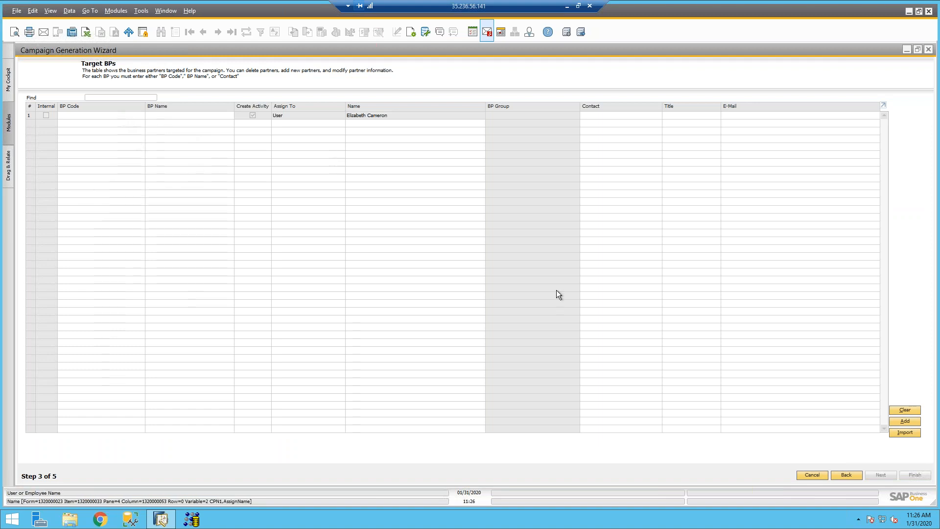
Step: Add Acme Corporation and Globex Corporation as the first target business partners
{"action": "left_click", "coordinate": [123, 115]}
{"action": "key", "text": "Tab"}
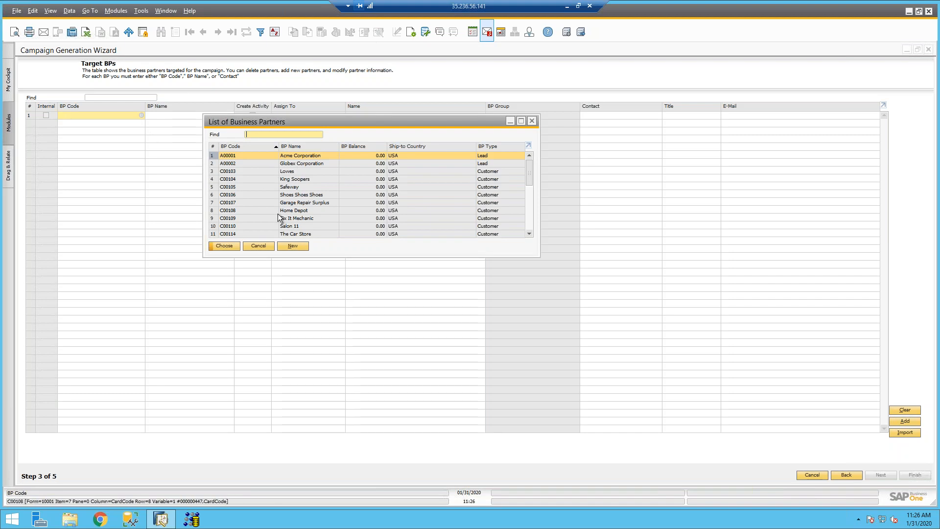
{"action": "left_click", "coordinate": [298, 164], "text": "ctrl"}
{"action": "left_click", "coordinate": [228, 245]}
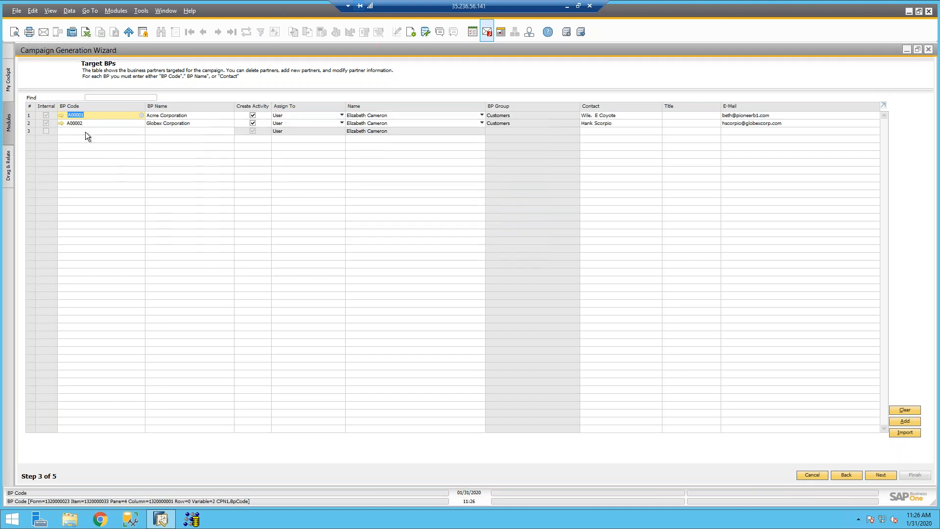
Step: Add four more partners from list rows 24–27 and continue to Step 4, Save Campaign and Execute
{"action": "left_click", "coordinate": [87, 132]}
{"action": "key", "text": "Tab"}
{"action": "scroll", "coordinate": [316, 228], "scroll_direction": "down", "scroll_amount": 6}
{"action": "scroll", "coordinate": [316, 227], "scroll_direction": "down", "scroll_amount": 1}
{"action": "left_click", "coordinate": [303, 195]}
{"action": "left_click", "coordinate": [284, 222]}
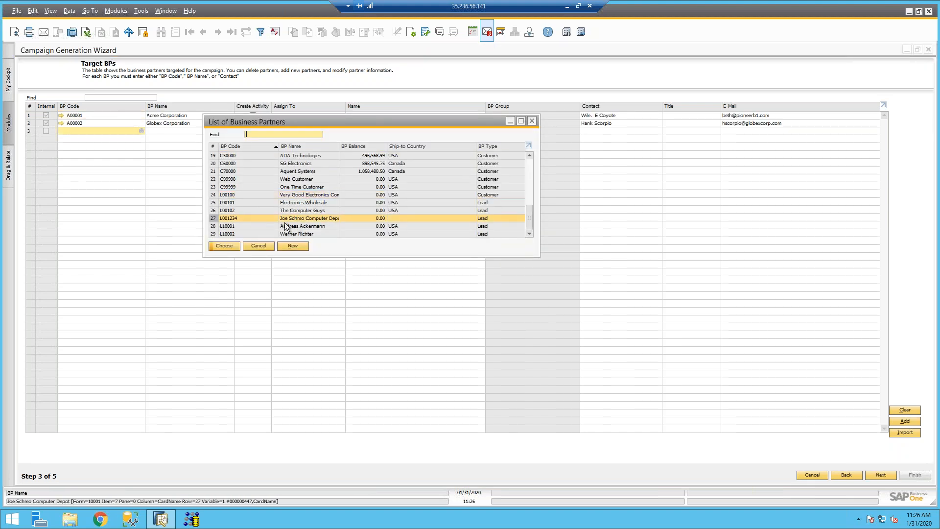
{"action": "left_click", "coordinate": [309, 195], "text": "shift"}
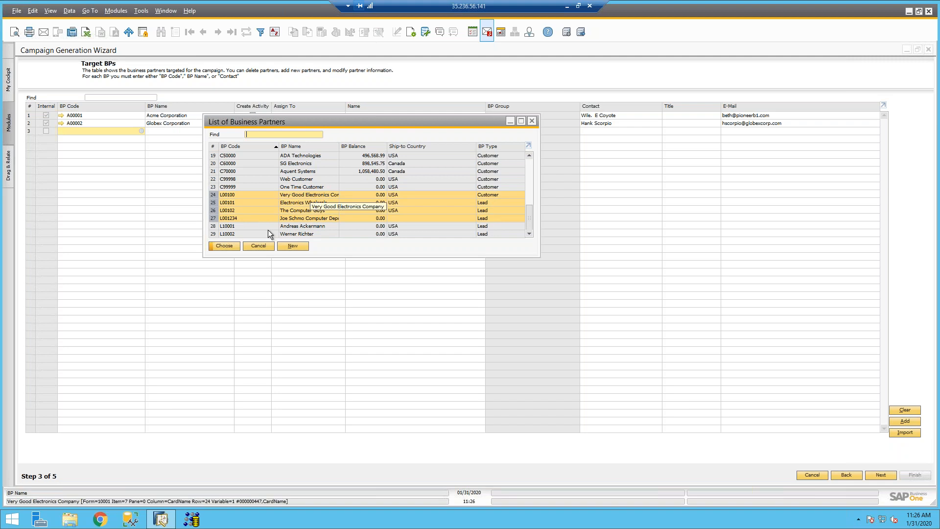
{"action": "left_click", "coordinate": [236, 243]}
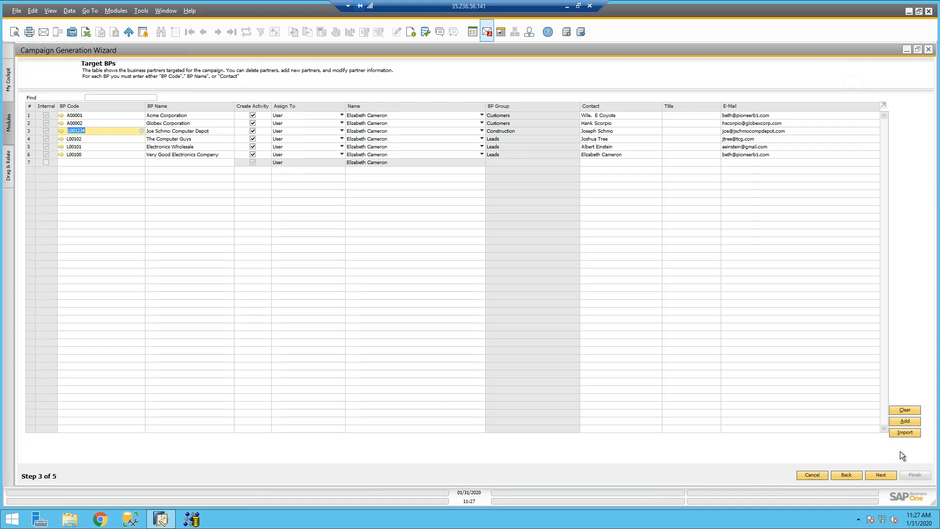
{"action": "left_click", "coordinate": [881, 476]}
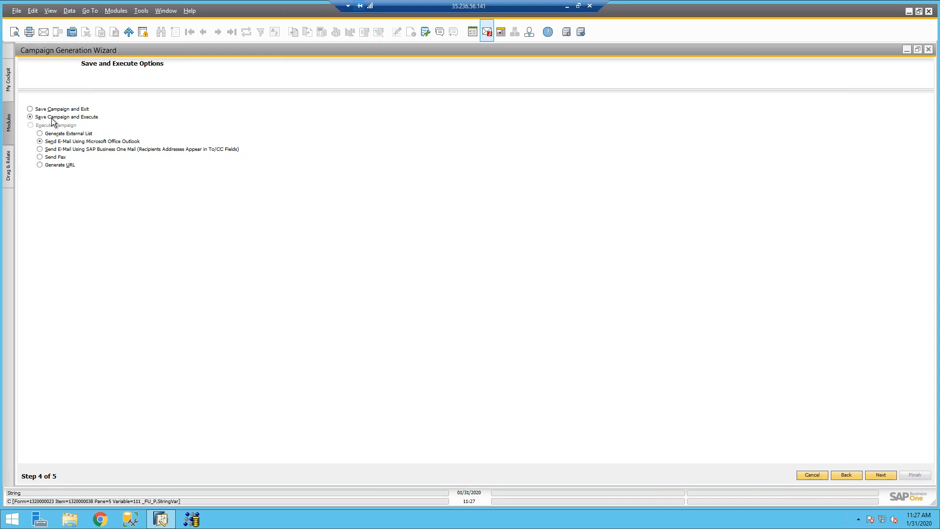
Step: Choose SAP Business One Mail as the sending method and save campaign no. 14
{"action": "left_click", "coordinate": [69, 150]}
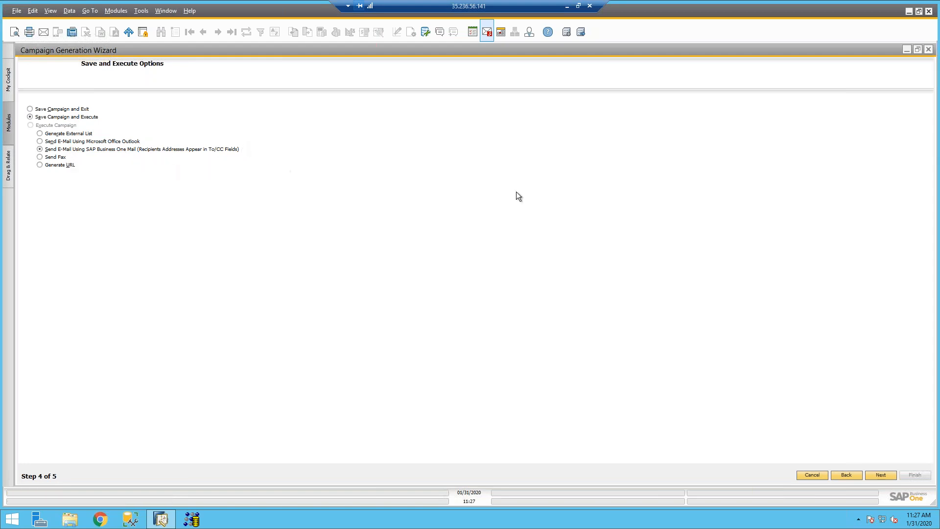
{"action": "left_click", "coordinate": [880, 474]}
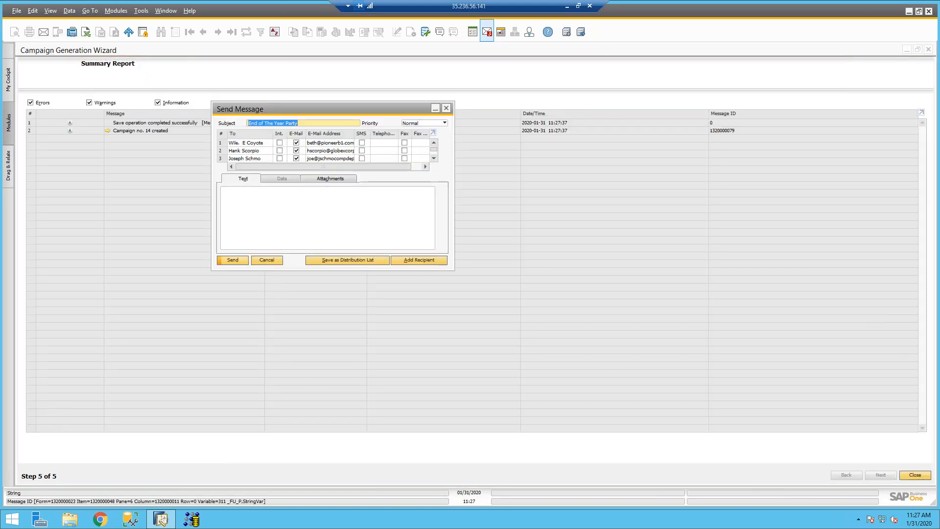
{"action": "left_click", "coordinate": [233, 260]}
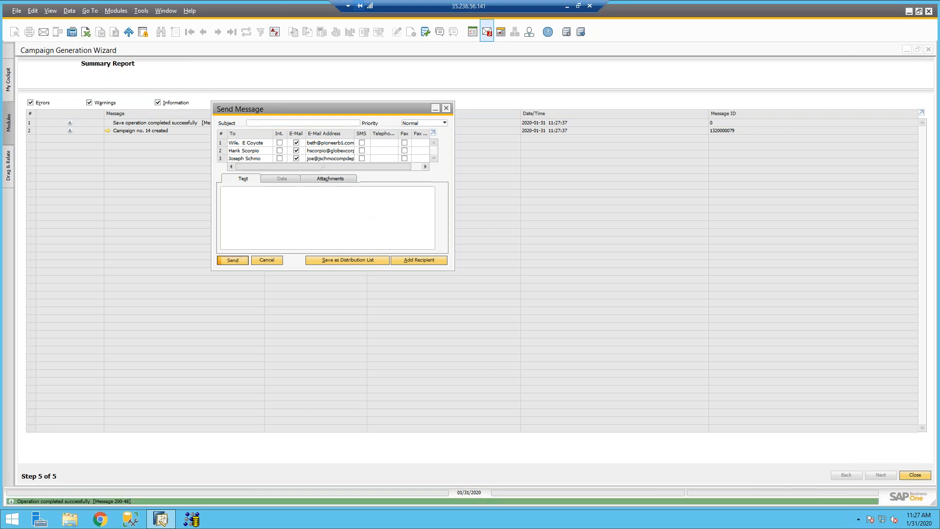
Step: Dismiss the Send Message window unsent, close the wizard, and select the Reports module
{"action": "left_click", "coordinate": [447, 108]}
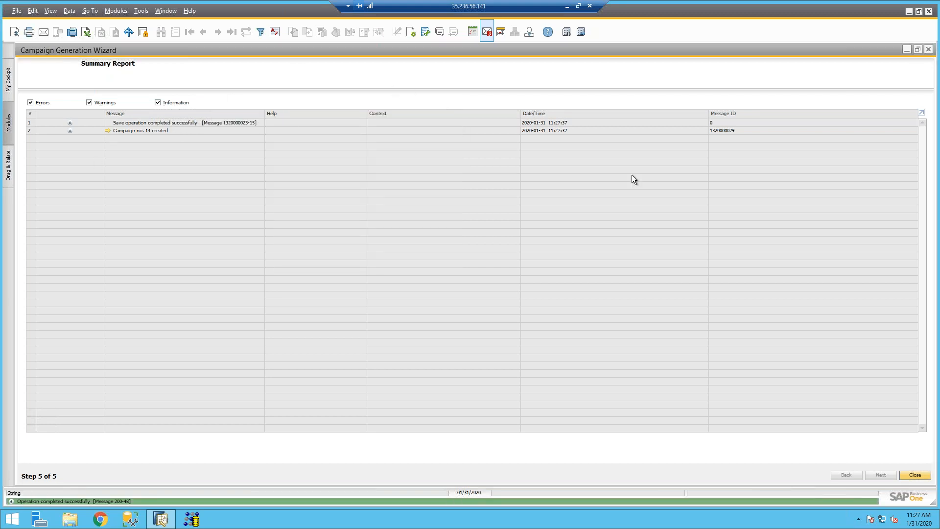
{"action": "left_click", "coordinate": [928, 50]}
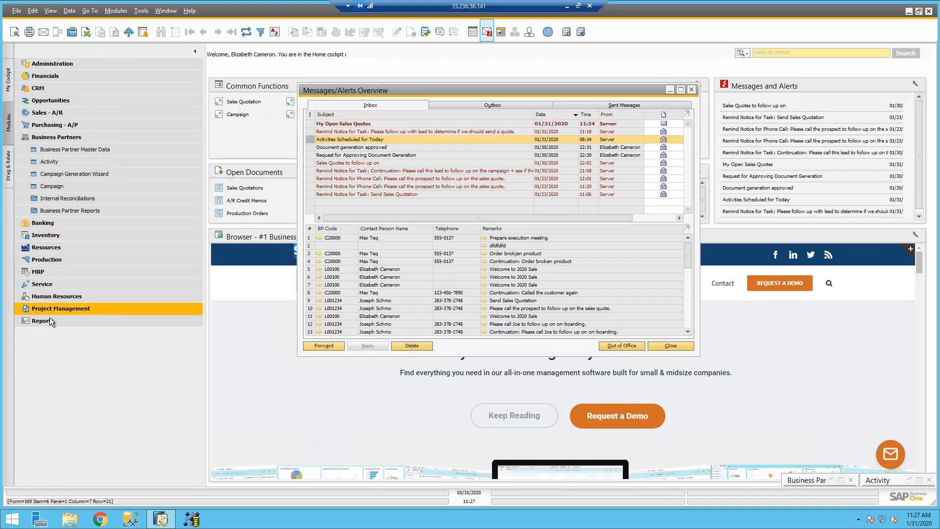
{"action": "left_click", "coordinate": [51, 321]}
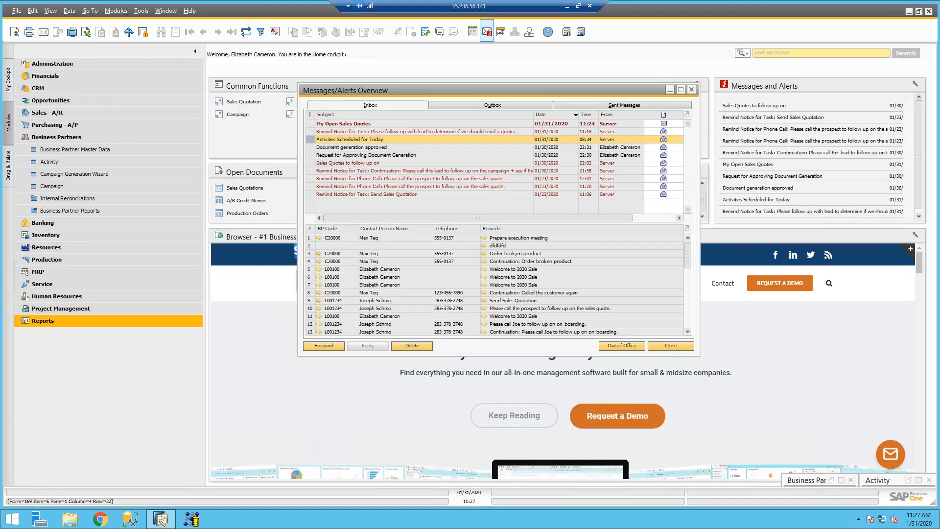
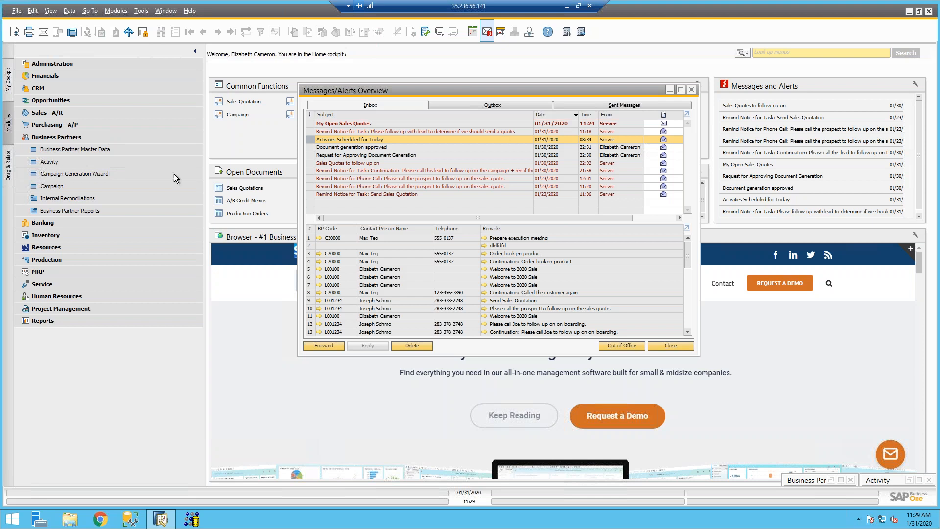
Step: Start the campaign generation wizard from End of The Year Party and advance to target partners
{"action": "left_click", "coordinate": [68, 175]}
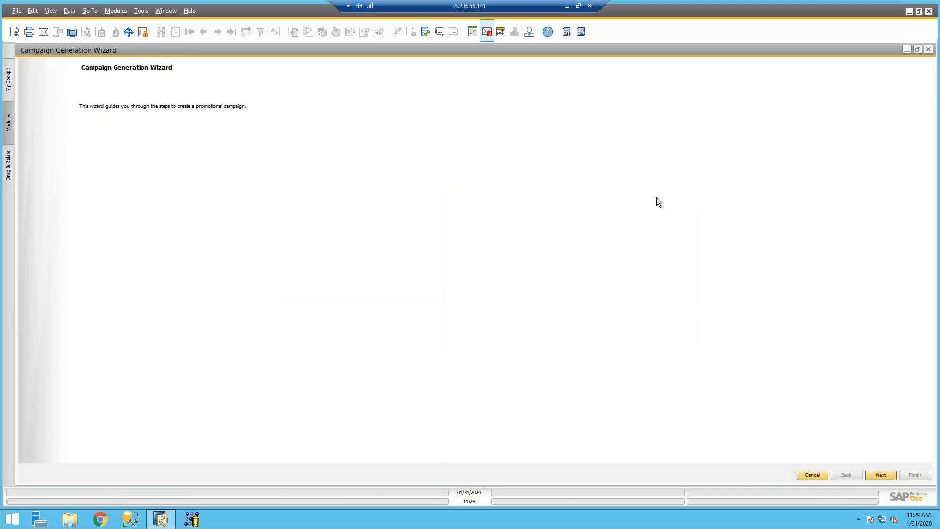
{"action": "left_click", "coordinate": [878, 476]}
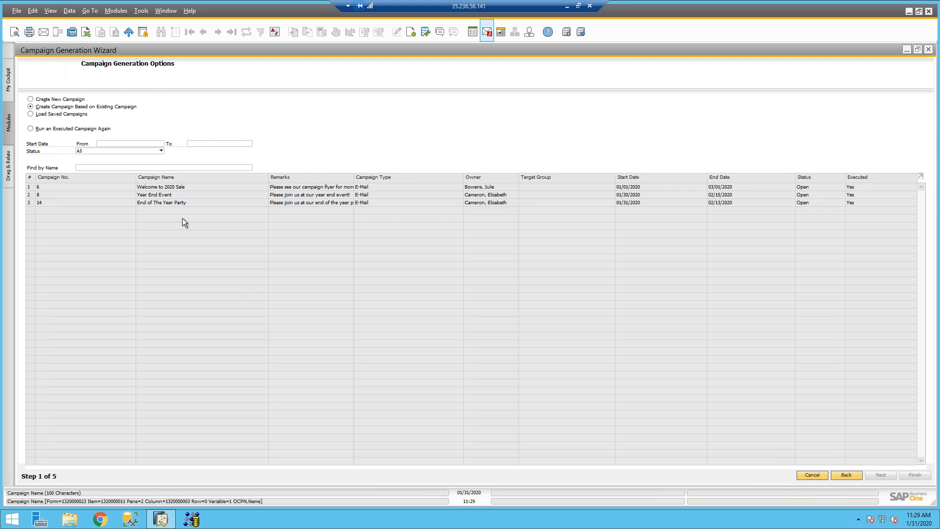
{"action": "left_click", "coordinate": [174, 195]}
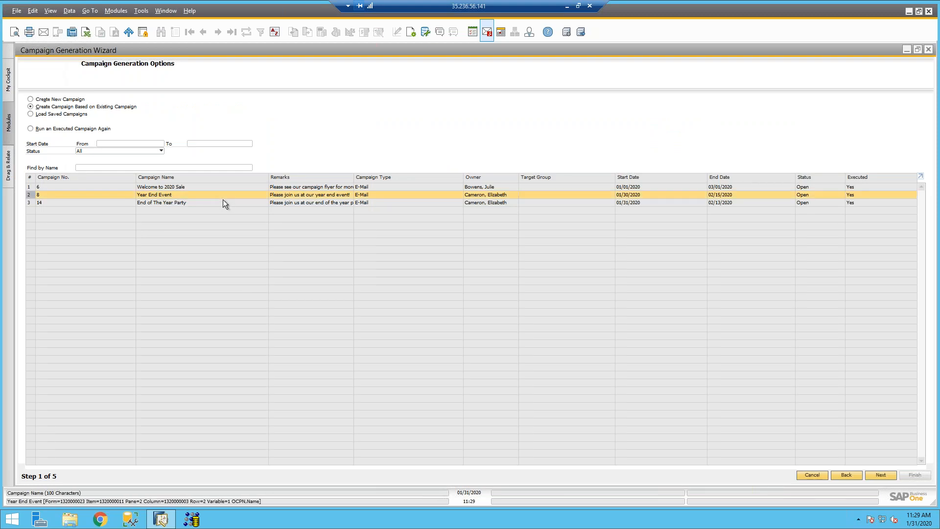
{"action": "left_click", "coordinate": [325, 203]}
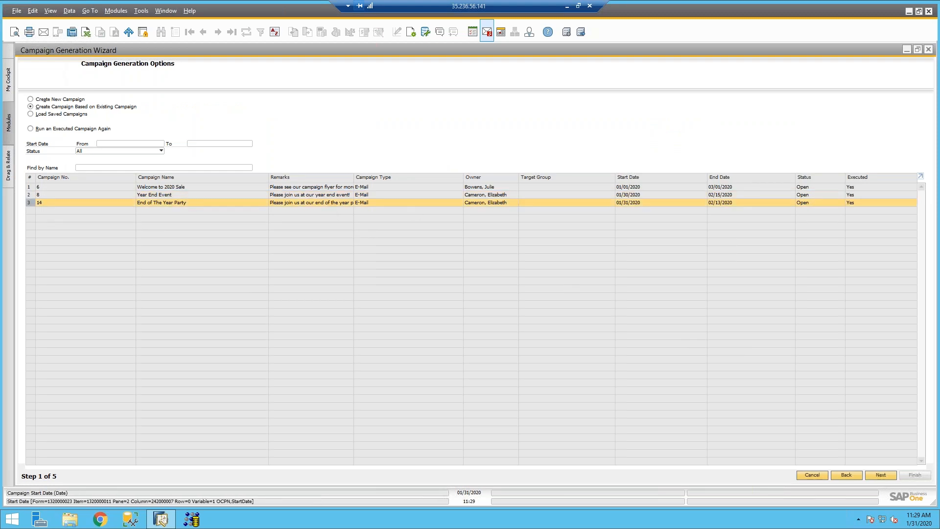
{"action": "left_click", "coordinate": [886, 474]}
{"action": "left_click", "coordinate": [886, 475]}
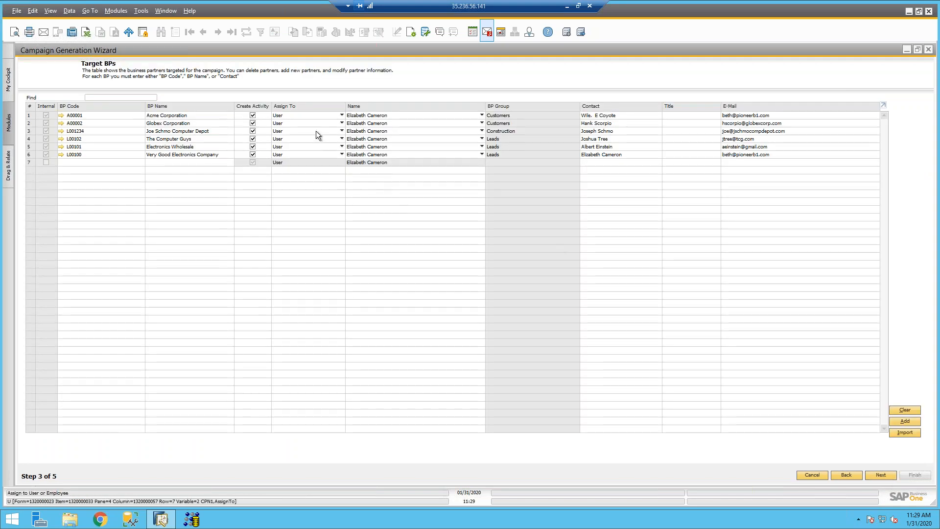
Step: Clear The Computer Guys' contact name, then close the contact list and the wizard
{"action": "left_click", "coordinate": [625, 120]}
{"action": "left_click", "coordinate": [639, 116]}
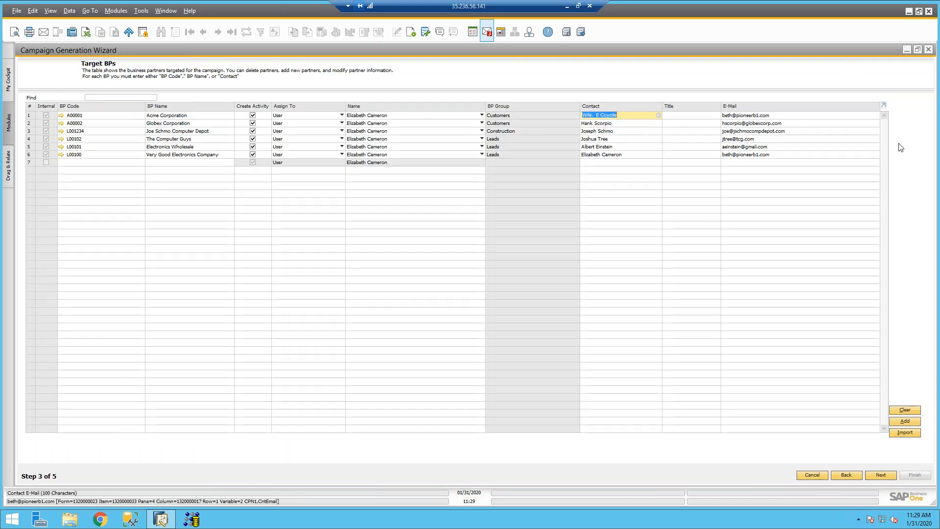
{"action": "left_click", "coordinate": [640, 140]}
{"action": "key", "text": "Tab"}
{"action": "left_click", "coordinate": [642, 139]}
{"action": "key", "text": "Delete"}
{"action": "key", "text": "Tab"}
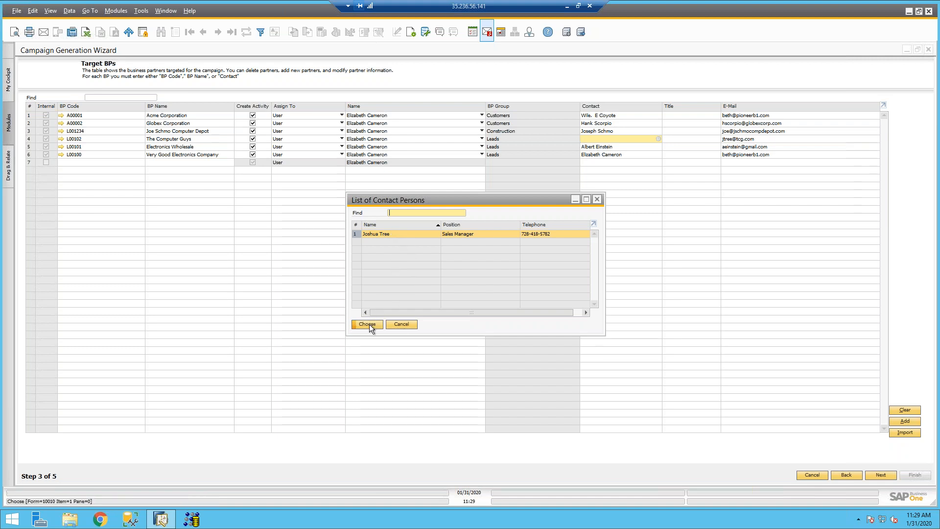
{"action": "left_click", "coordinate": [401, 327]}
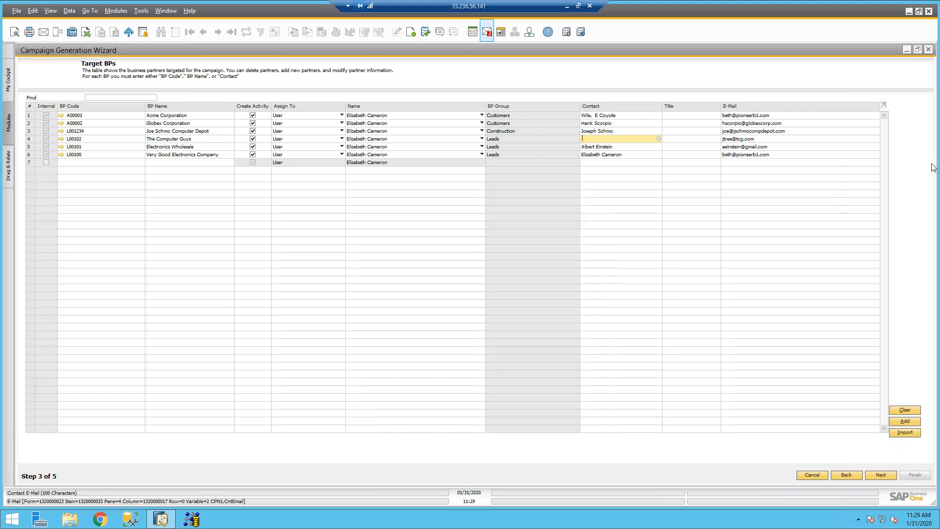
{"action": "left_click", "coordinate": [929, 51]}
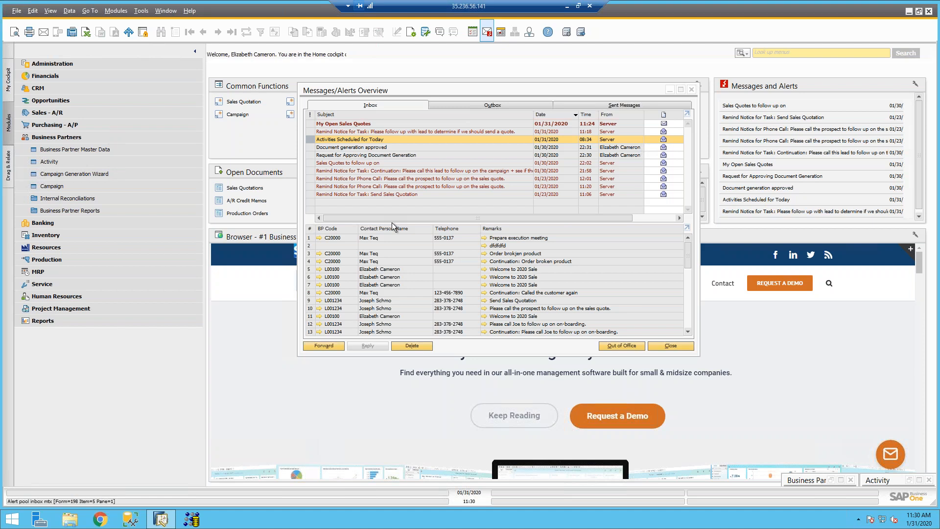
Step: Open the Campaign form on the saved End of The Year Party campaign and reposition it
{"action": "left_click", "coordinate": [68, 188]}
{"action": "left_click", "coordinate": [232, 32]}
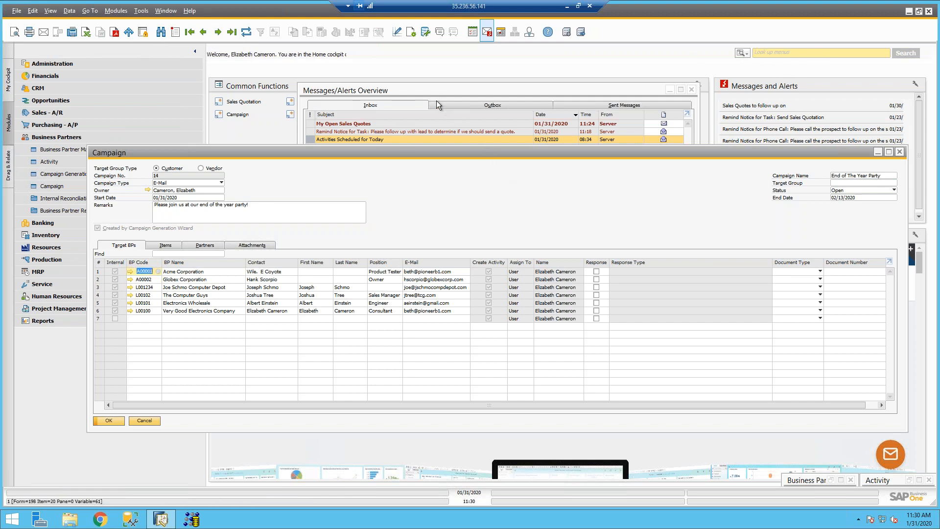
{"action": "left_click_drag", "start_coordinate": [458, 145], "coordinate": [394, 87]}
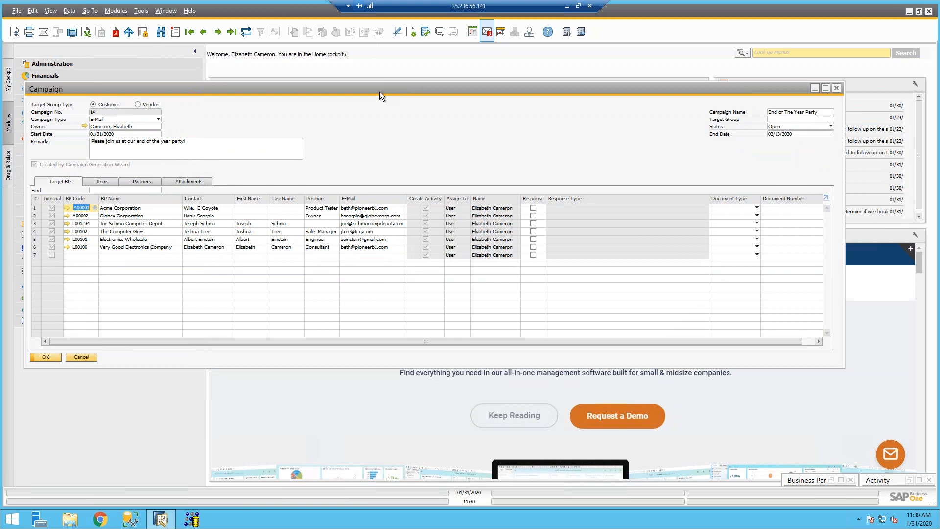
{"action": "left_click_drag", "start_coordinate": [378, 90], "coordinate": [381, 90]}
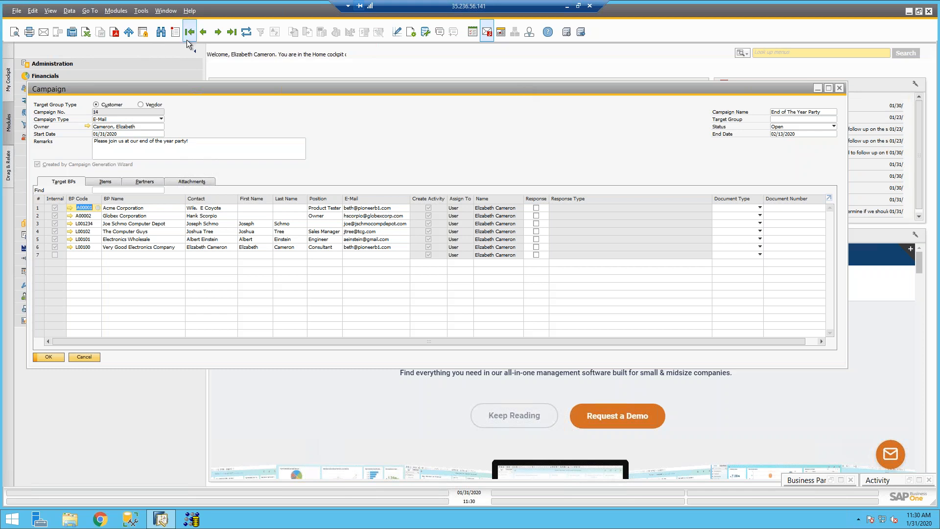
{"action": "left_click", "coordinate": [233, 33]}
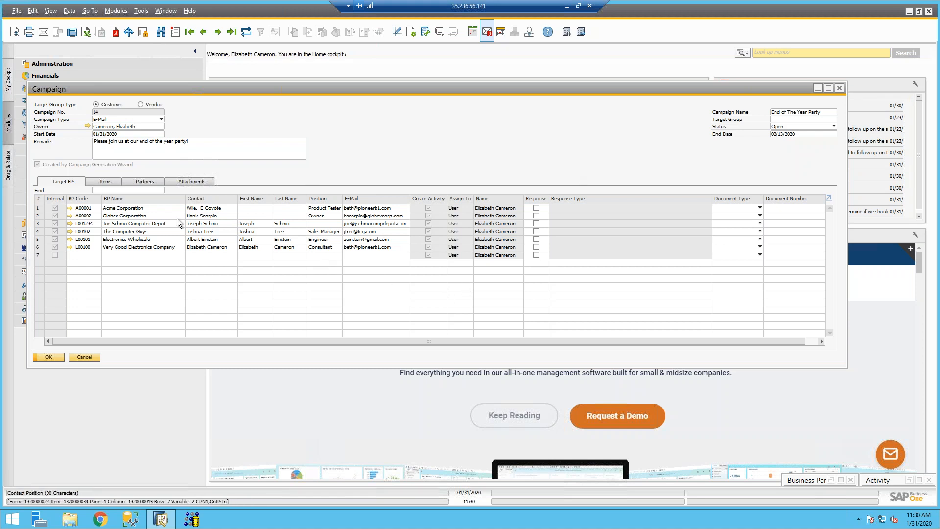
Step: Review the Items, Partners and Attachments tabs, try displaying the PioneerEvent image, then return to Target BPs
{"action": "left_click", "coordinate": [108, 181]}
{"action": "left_click", "coordinate": [149, 183]}
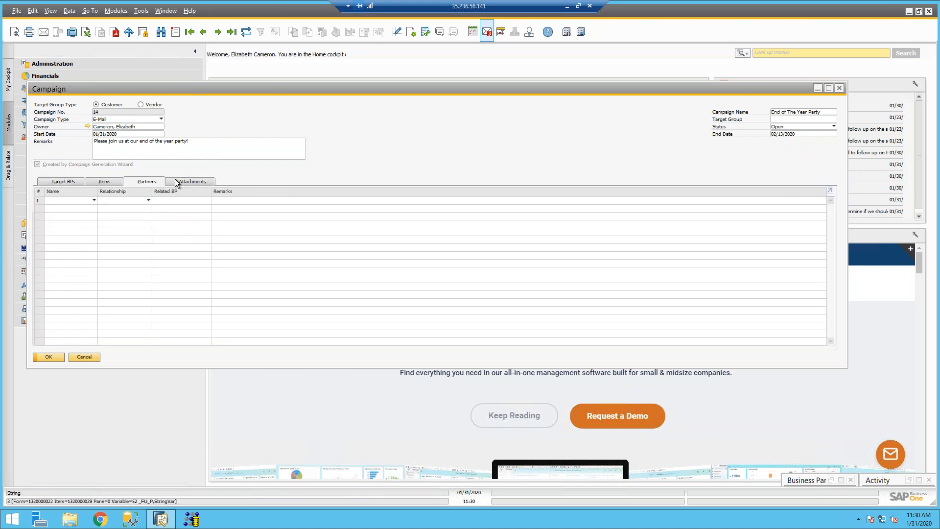
{"action": "left_click", "coordinate": [178, 183]}
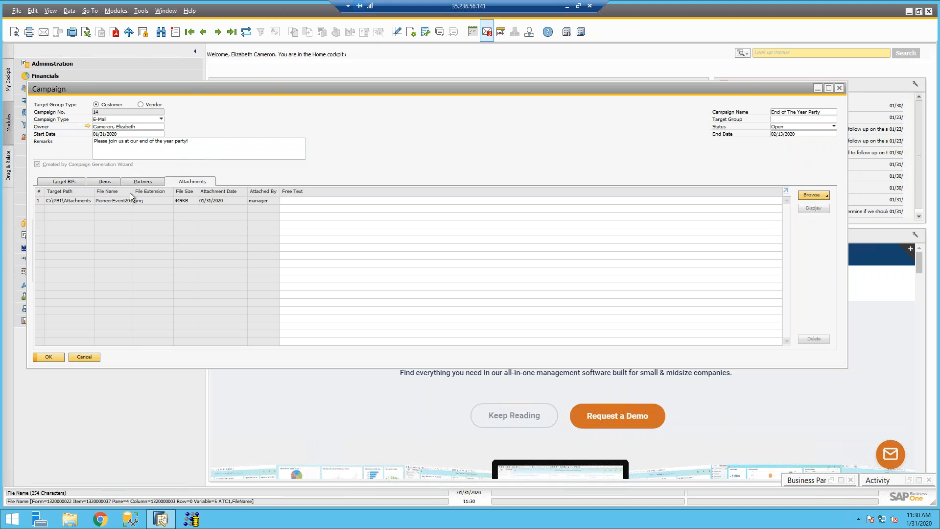
{"action": "left_click", "coordinate": [84, 202]}
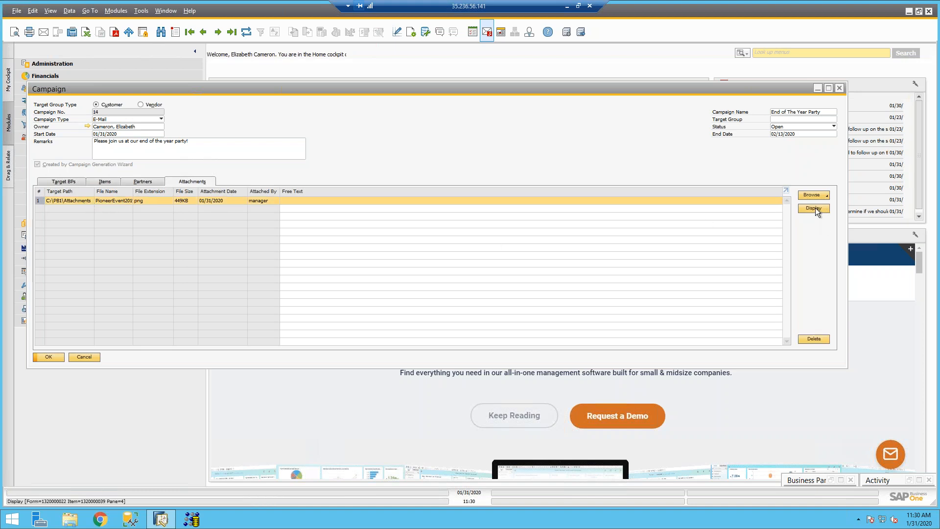
{"action": "left_click", "coordinate": [815, 207]}
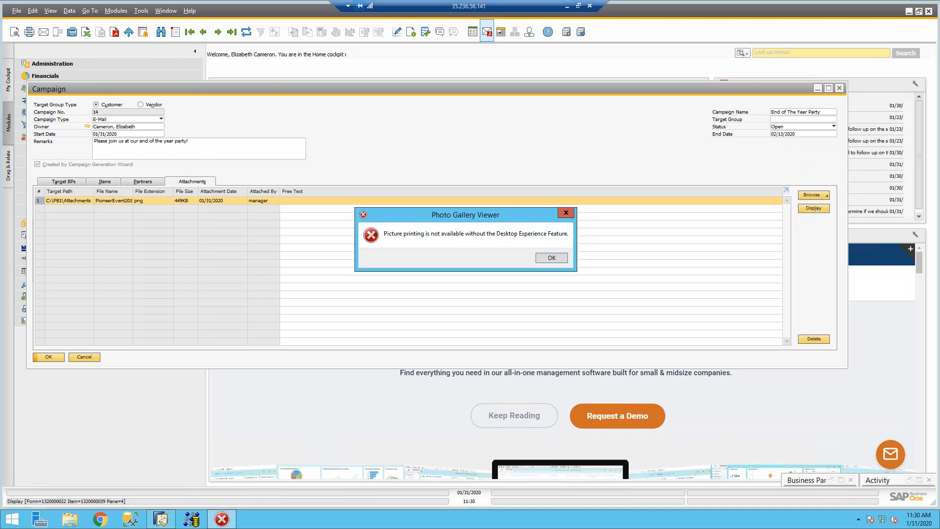
{"action": "left_click", "coordinate": [554, 260]}
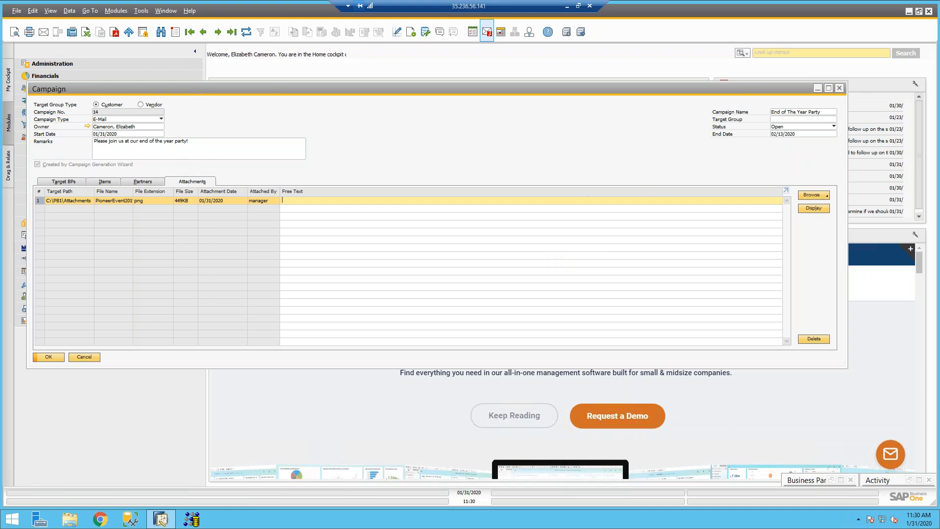
{"action": "left_click", "coordinate": [48, 183]}
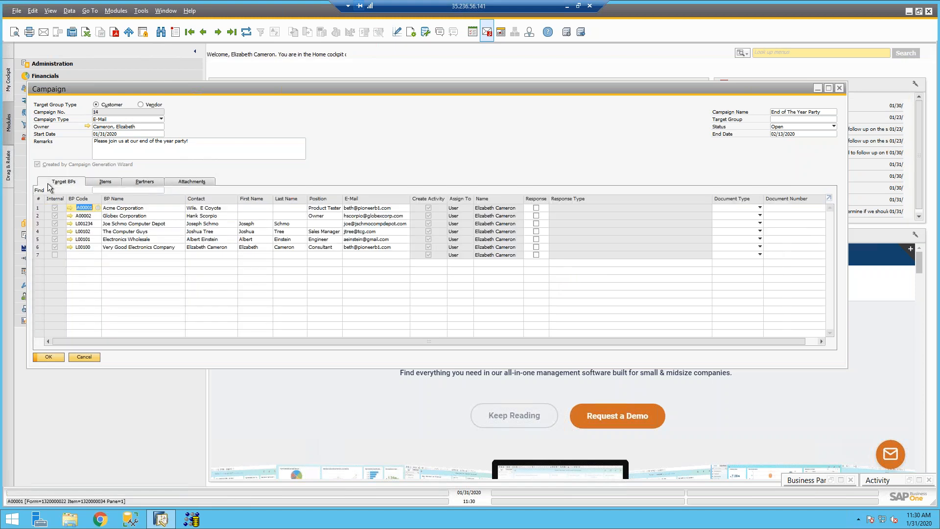
Step: Add a new campaign, number 15, and set its owner from the List of Employees
{"action": "left_click", "coordinate": [178, 33]}
{"action": "left_click", "coordinate": [133, 126]}
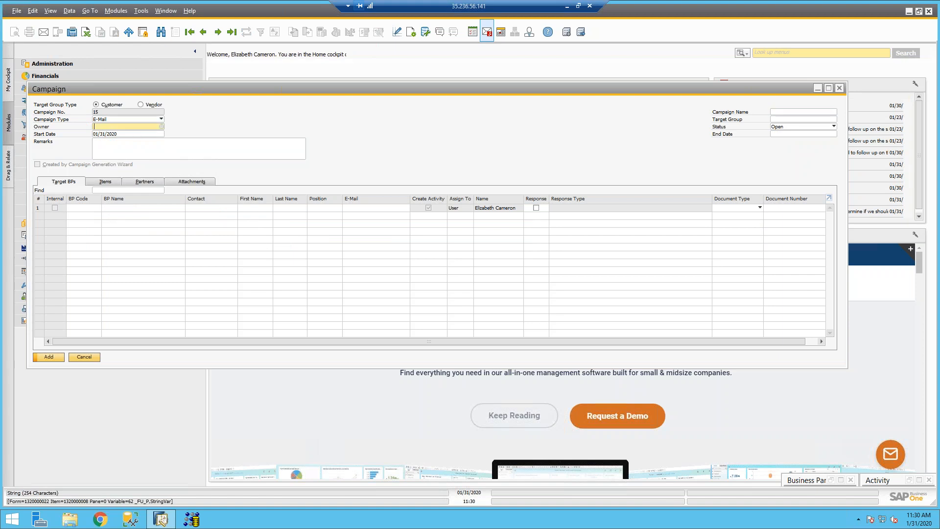
{"action": "key", "text": "Tab"}
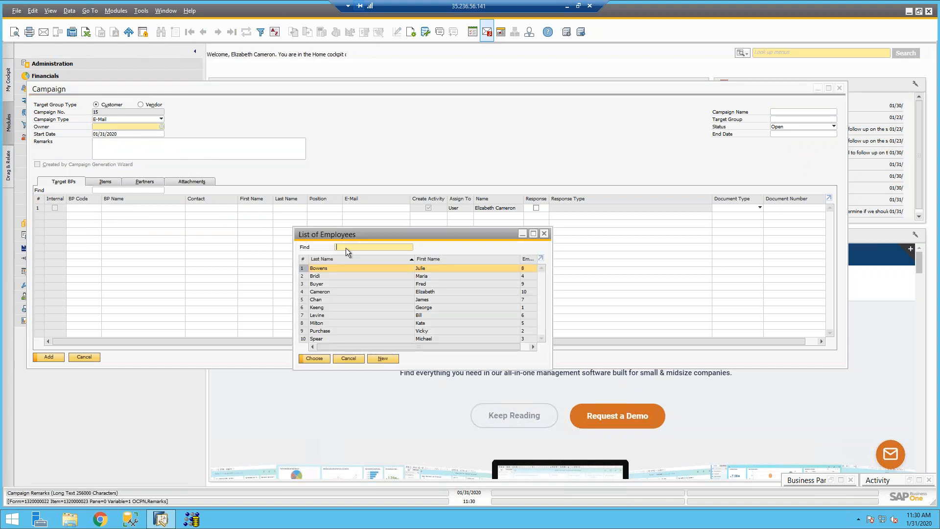
{"action": "left_click", "coordinate": [336, 293]}
{"action": "double_click", "coordinate": [337, 294]}
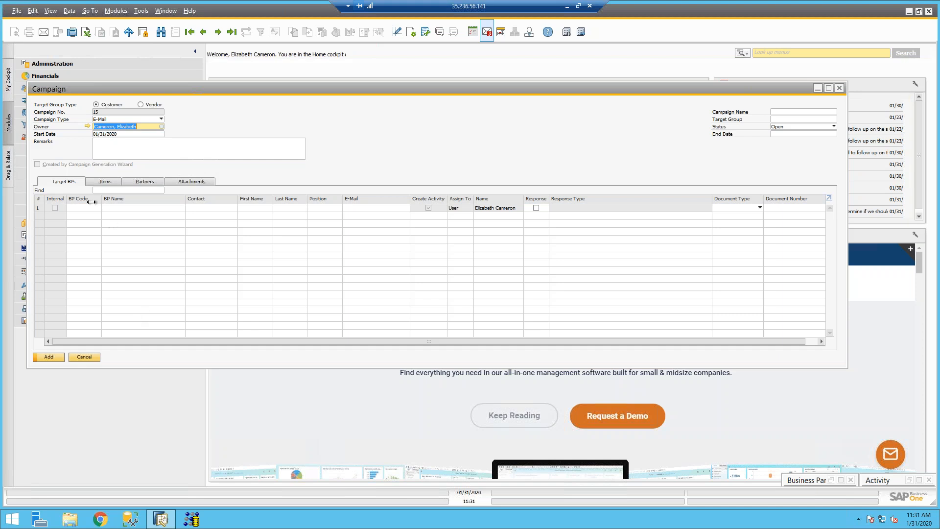
Step: Bring the Campaign Lead List spreadsheet into view, then refocus the campaign form
{"action": "left_click_drag", "start_coordinate": [0, 147], "coordinate": [382, 1]}
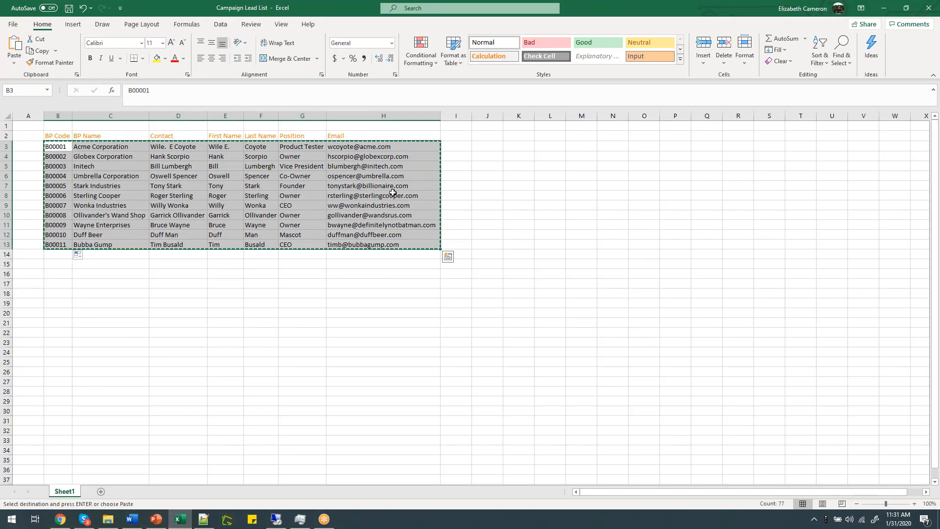
{"action": "left_click_drag", "start_coordinate": [659, 8], "coordinate": [0, 144]}
{"action": "left_click", "coordinate": [219, 147]}
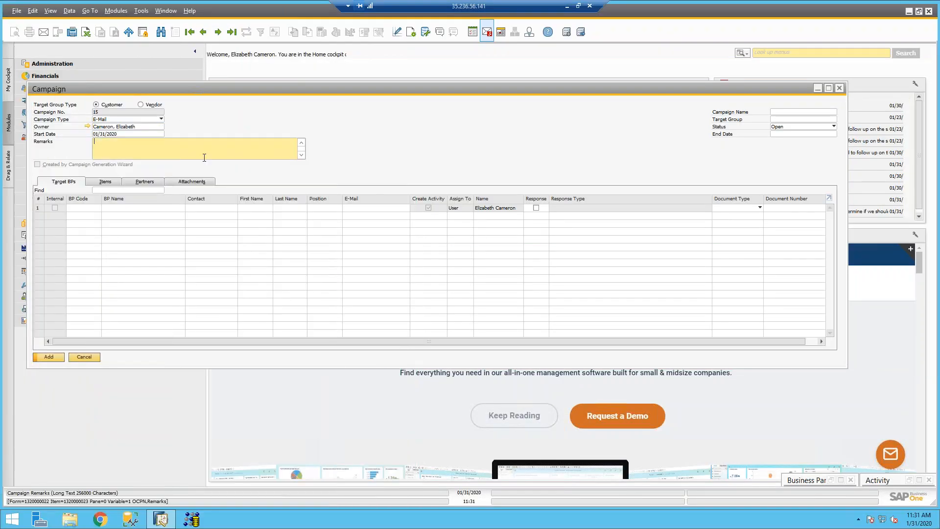
Step: Paste the eleven leads BP00001–BP00011 as target partners, name the campaign COLD CALL, save and reload it
{"action": "left_click", "coordinate": [93, 207]}
{"action": "type", "text": "B00001 B00002 B00003 B00004 B00005 B00006 B00007 B00008 B00009 B00010 B00011"}
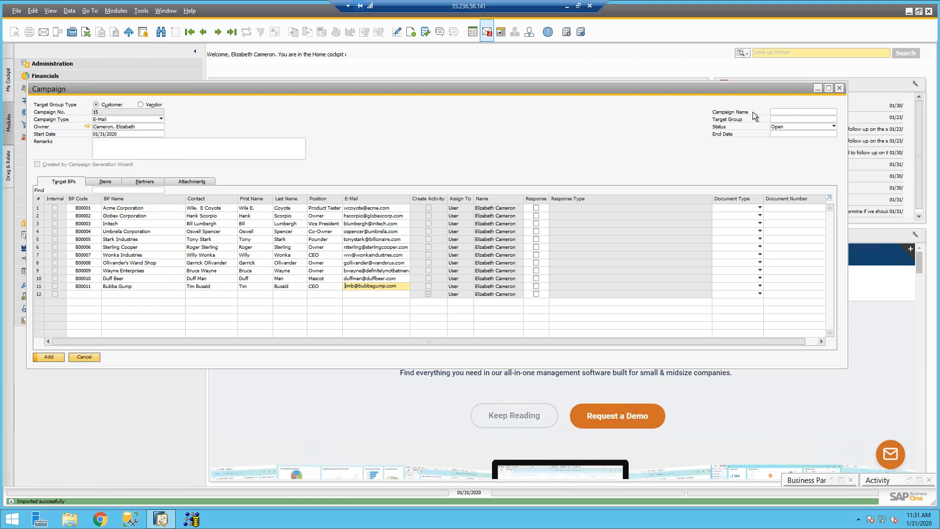
{"action": "left_click", "coordinate": [774, 113]}
{"action": "type", "text": "COLD CALL"}
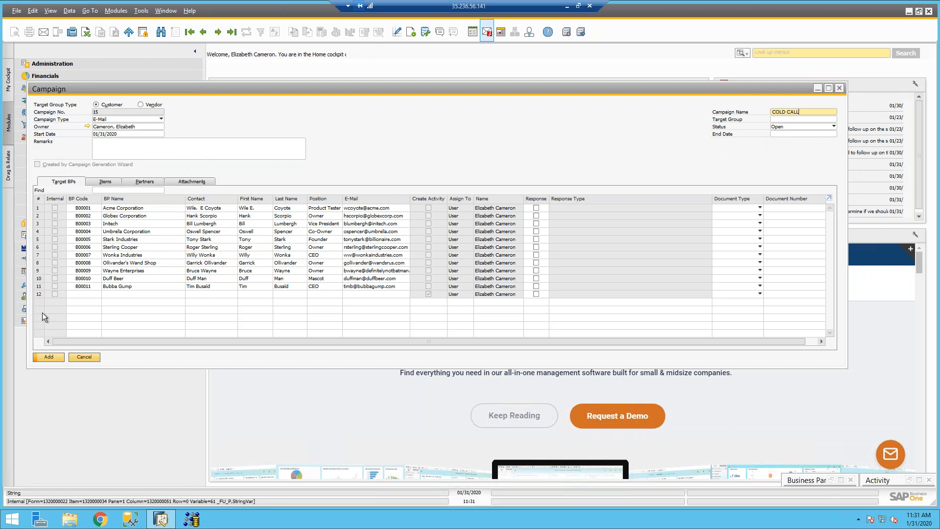
{"action": "left_click", "coordinate": [48, 360]}
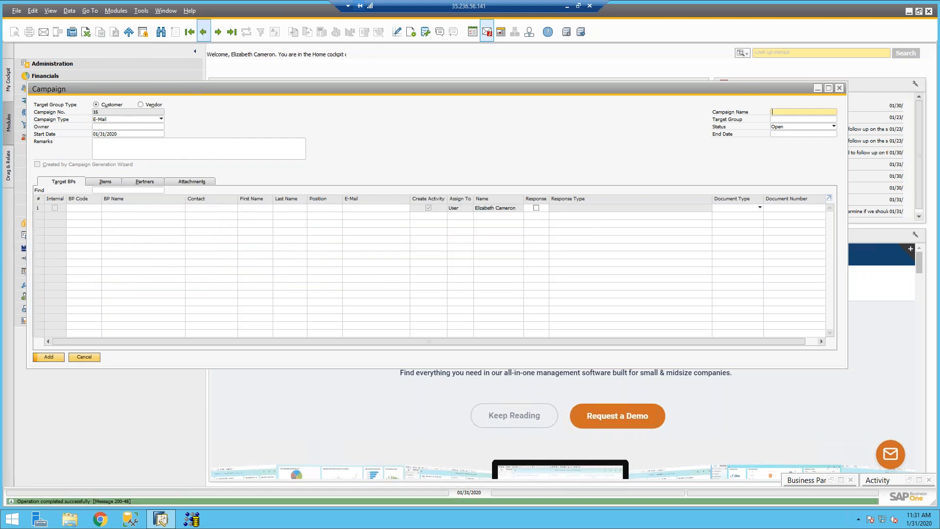
{"action": "left_click", "coordinate": [232, 32]}
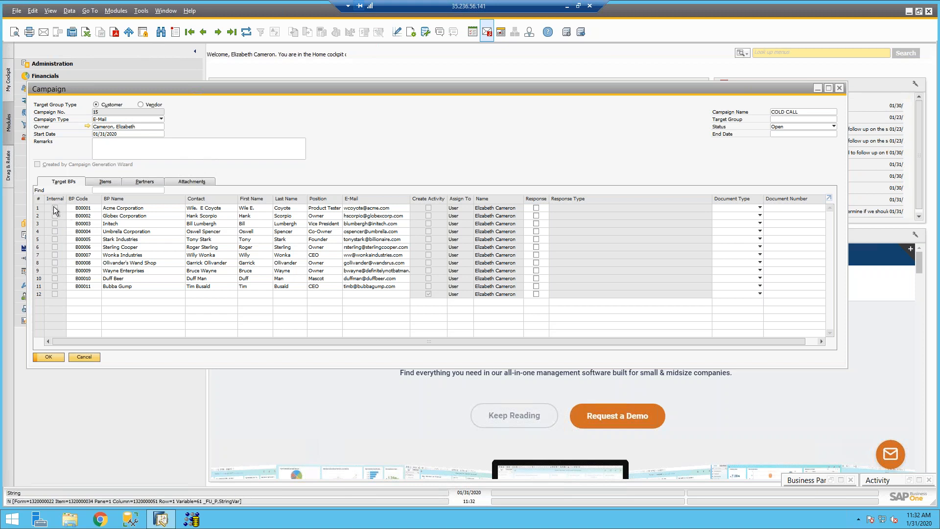
Step: Log responses: Acme Corporation and Stark Industries Interested, Initech Not Interested
{"action": "left_click", "coordinate": [536, 208]}
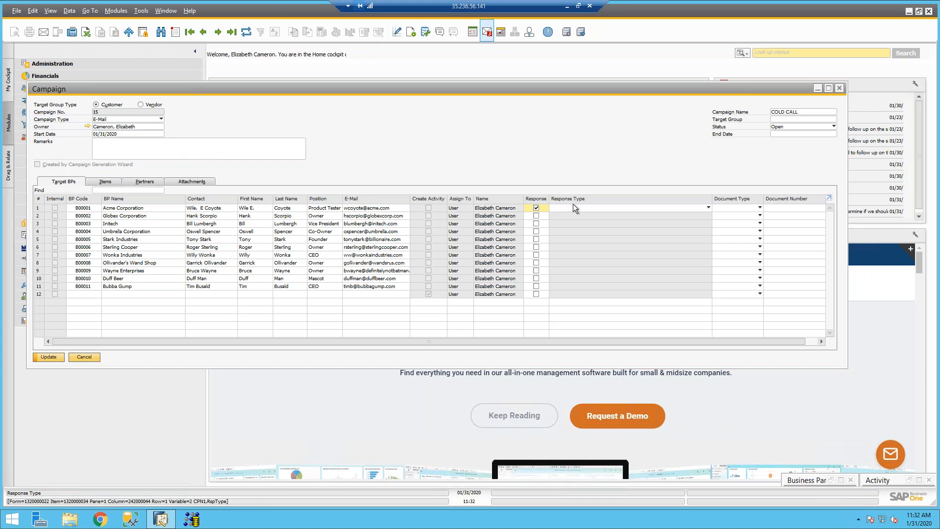
{"action": "left_click", "coordinate": [569, 208]}
{"action": "left_click", "coordinate": [566, 223]}
{"action": "left_click", "coordinate": [537, 224]}
{"action": "left_click", "coordinate": [557, 225]}
{"action": "left_click", "coordinate": [564, 248]}
{"action": "left_click", "coordinate": [537, 240]}
{"action": "left_click", "coordinate": [558, 240]}
{"action": "left_click", "coordinate": [562, 256]}
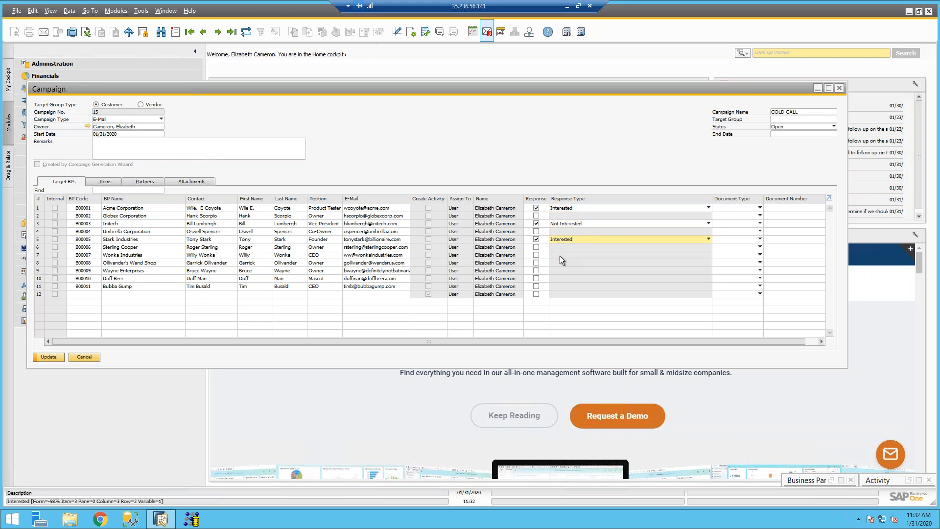
Step: Set Acme Corporation's document type to Sales Opportunities and select its document number cell
{"action": "left_click", "coordinate": [727, 207]}
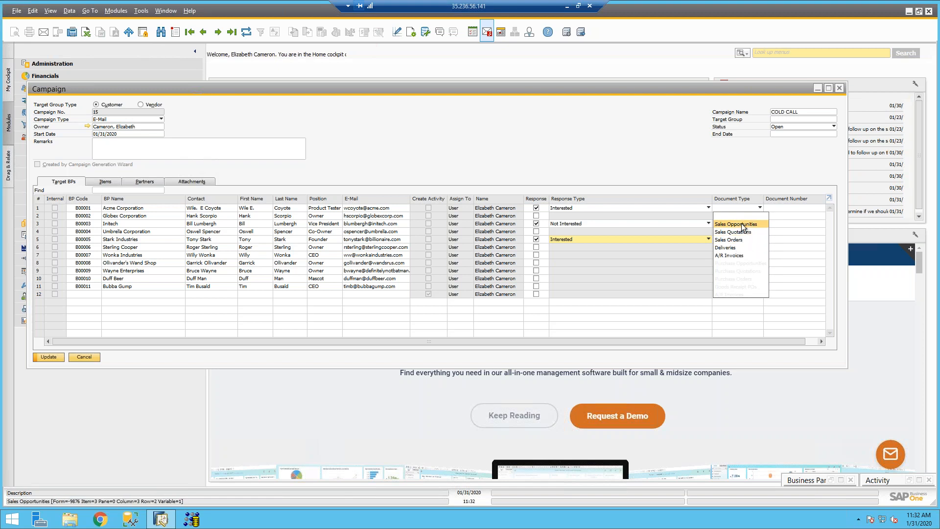
{"action": "left_click", "coordinate": [743, 225]}
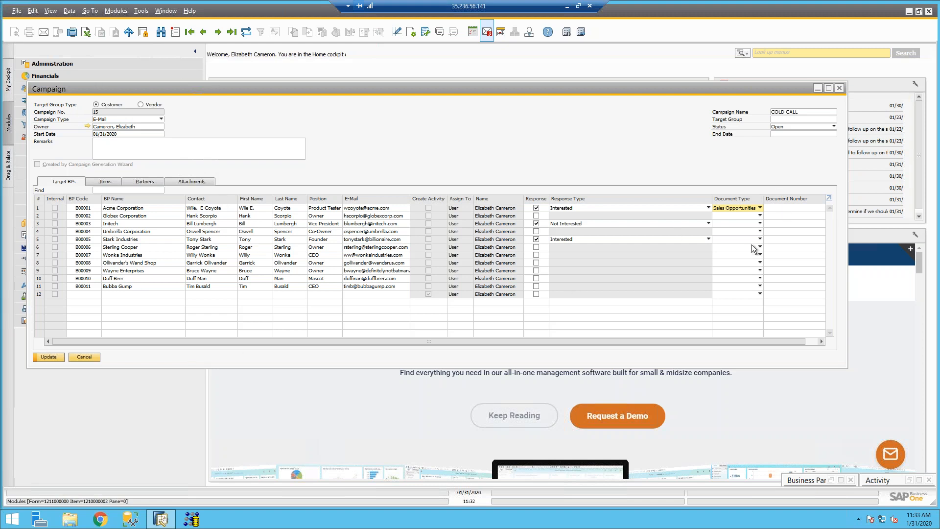
{"action": "left_click", "coordinate": [789, 209]}
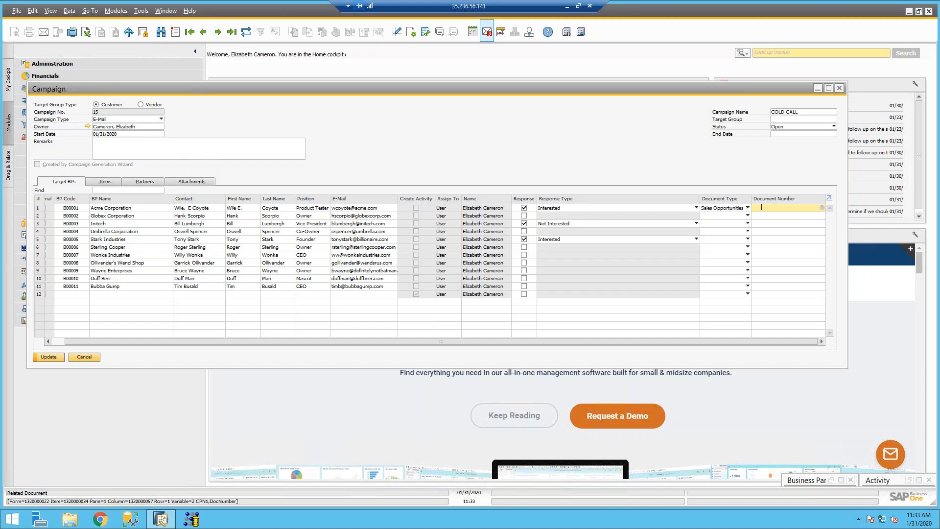
Step: Open the List of Opportunity from Acme's document number and create new opportunity 72
{"action": "key", "text": "Tab"}
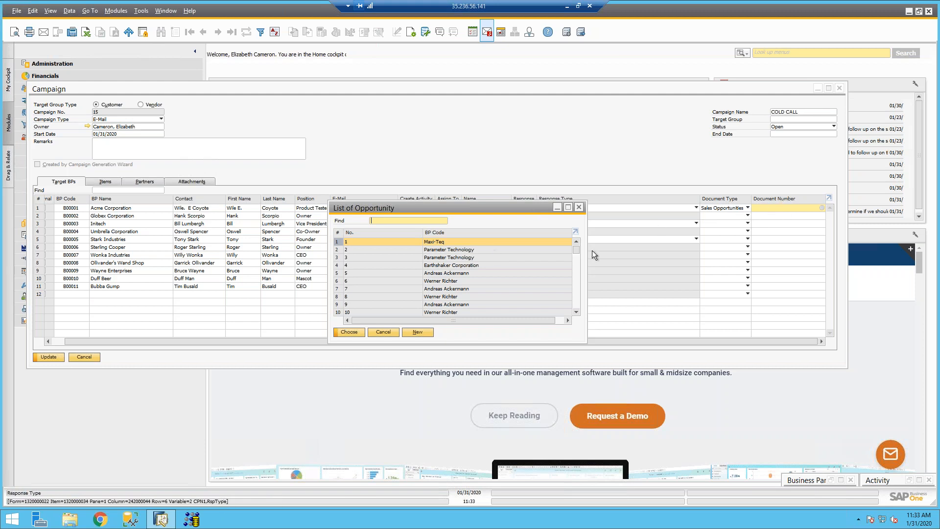
{"action": "left_click_drag", "start_coordinate": [577, 269], "coordinate": [577, 315]}
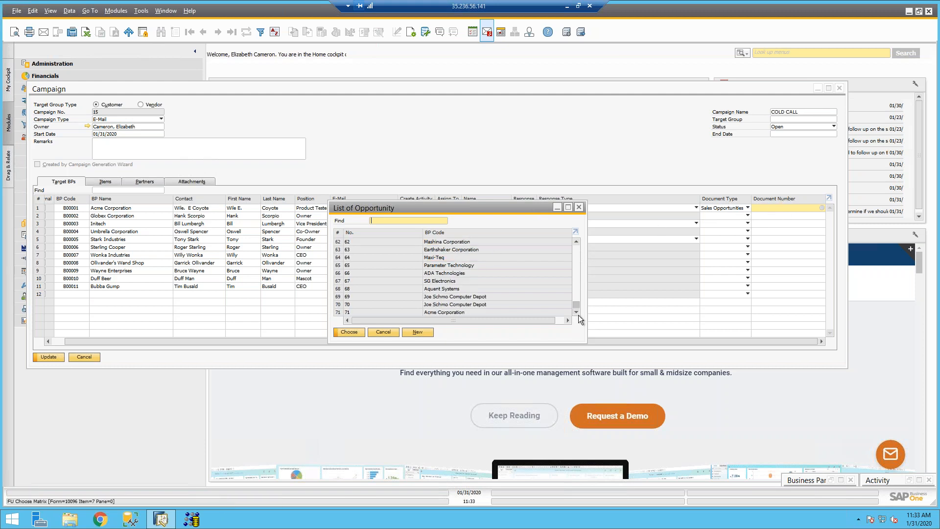
{"action": "left_click", "coordinate": [418, 333]}
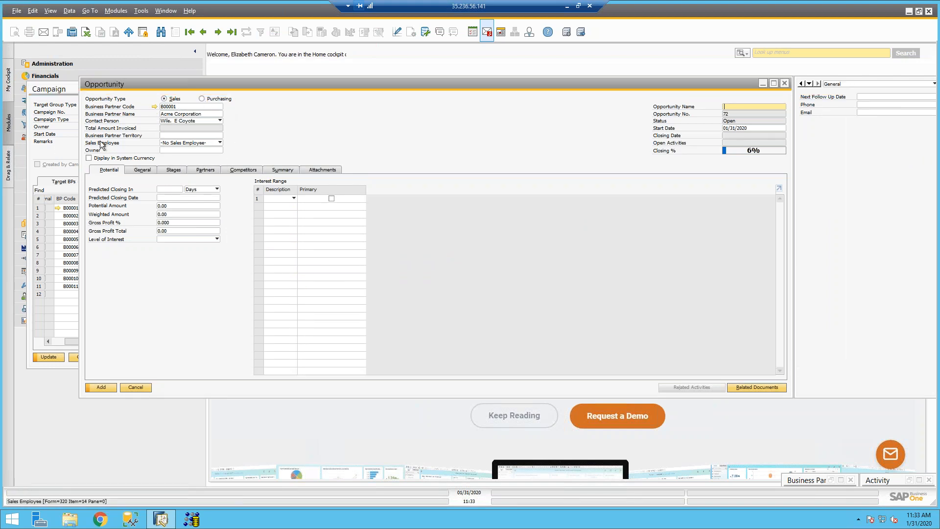
Step: Update the campaign record, maximize the opportunity form, and assign its sales employee
{"action": "left_click_drag", "start_coordinate": [168, 88], "coordinate": [232, 134]}
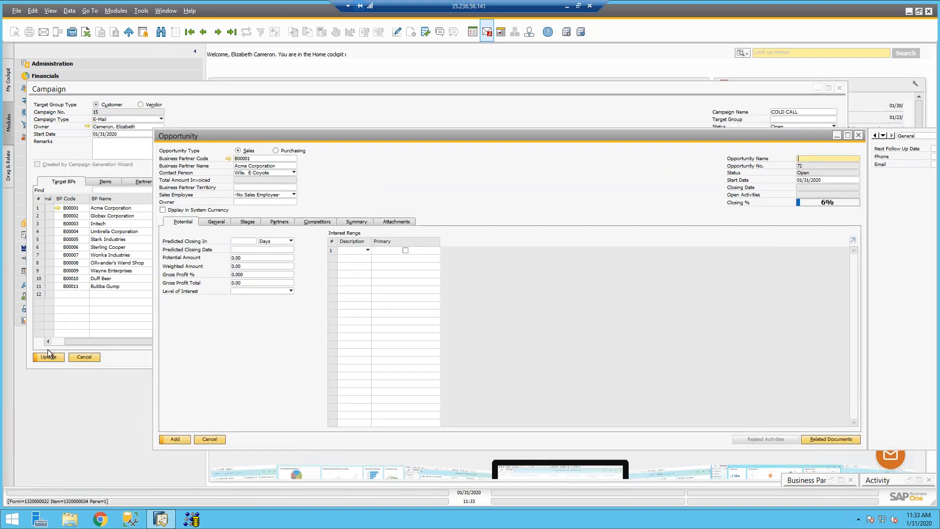
{"action": "left_click", "coordinate": [47, 357]}
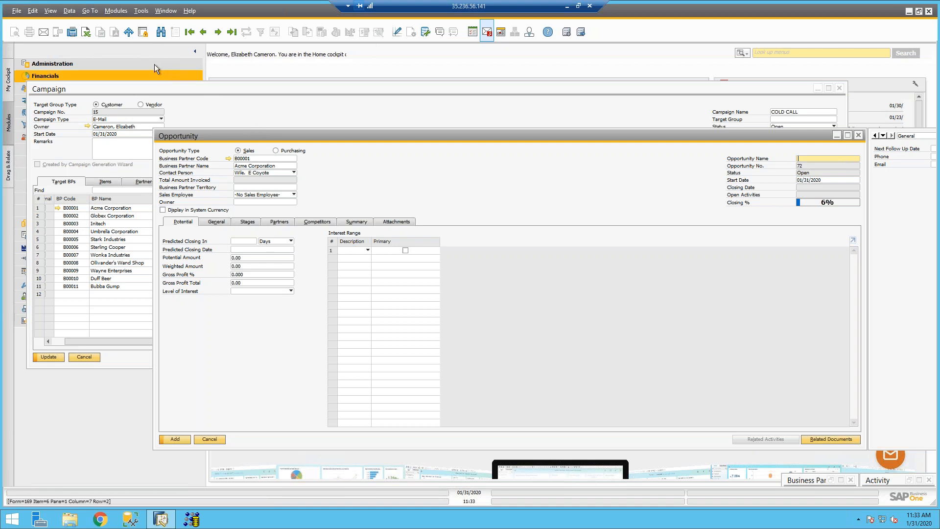
{"action": "left_click", "coordinate": [848, 135]}
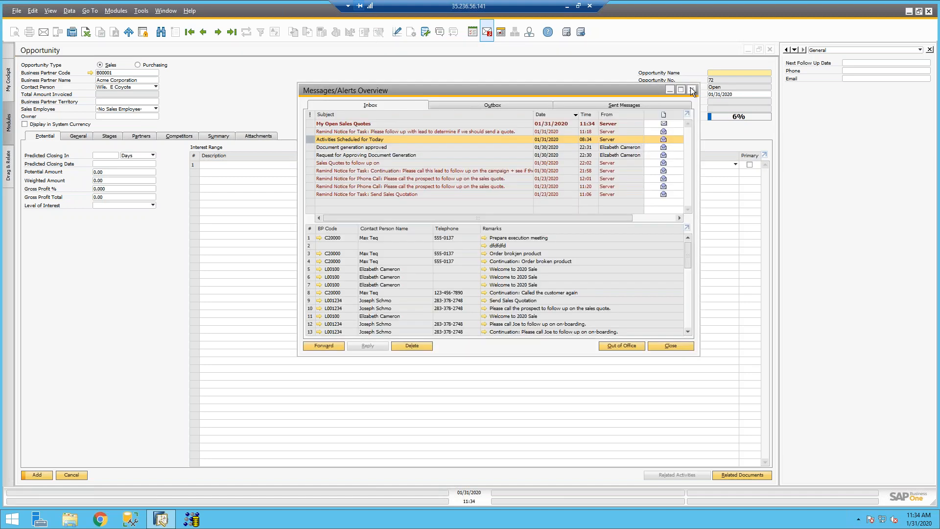
{"action": "left_click", "coordinate": [750, 99]}
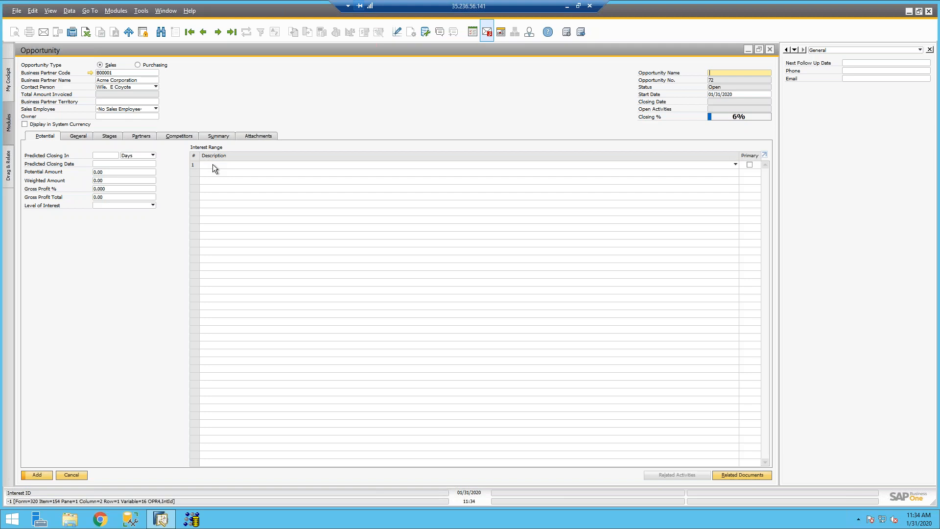
{"action": "left_click", "coordinate": [124, 109]}
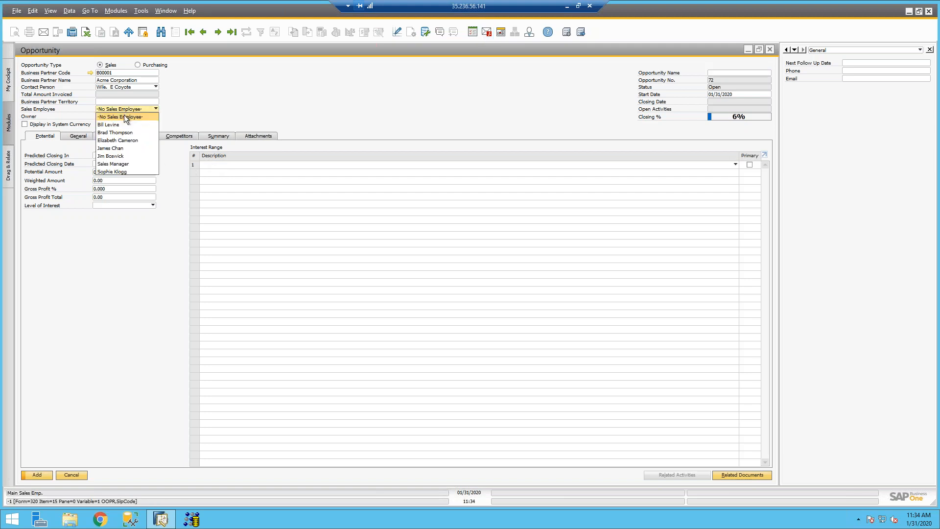
{"action": "left_click", "coordinate": [116, 140]}
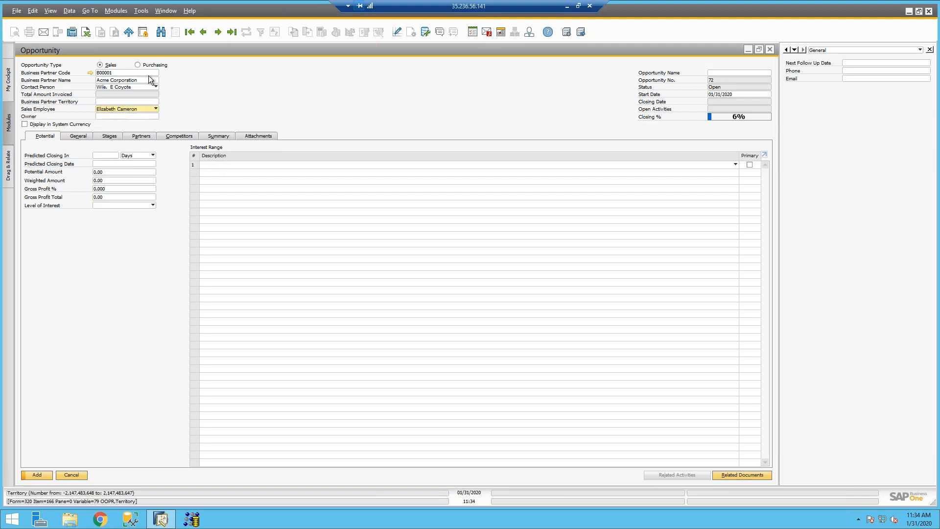
Step: Set predicted closing to 60 days, potential amount to 50,000.00, and level of interest to HOT
{"action": "left_click", "coordinate": [104, 157]}
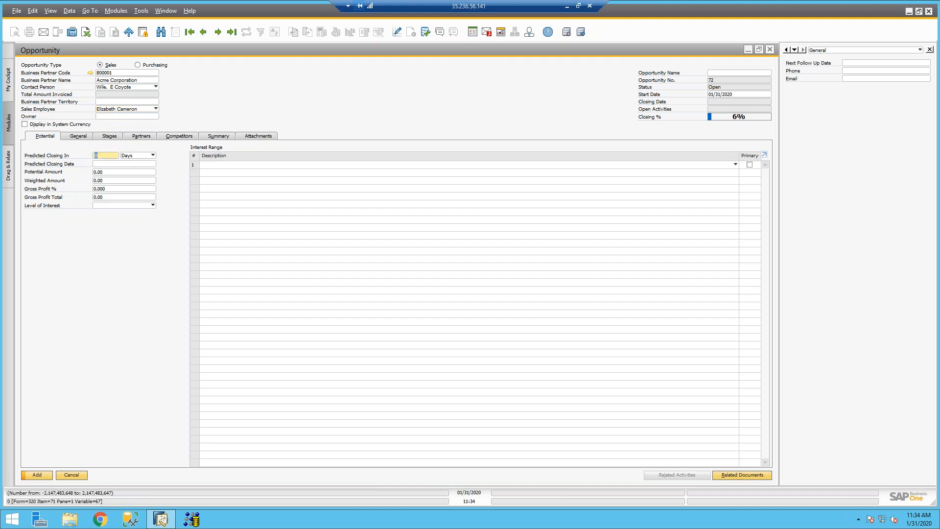
{"action": "type", "text": "60"}
{"action": "key", "text": "Tab"}
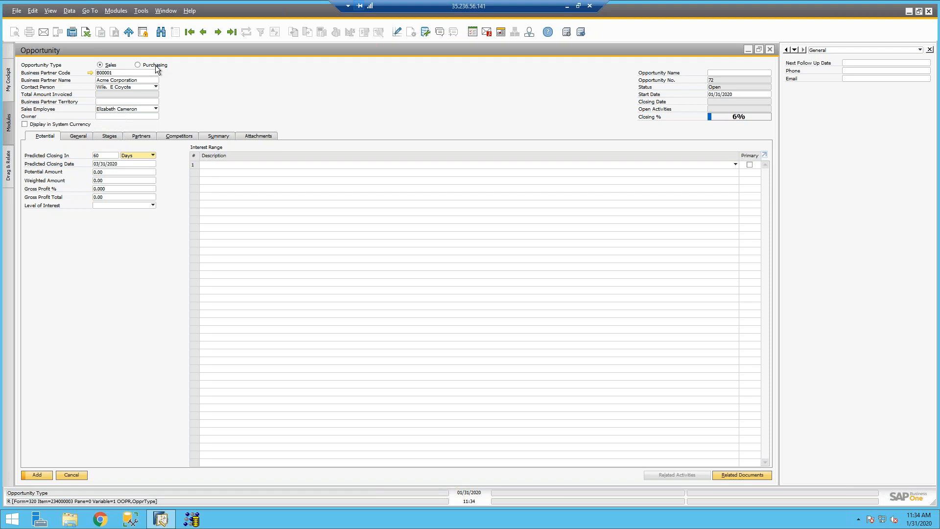
{"action": "left_click", "coordinate": [122, 164]}
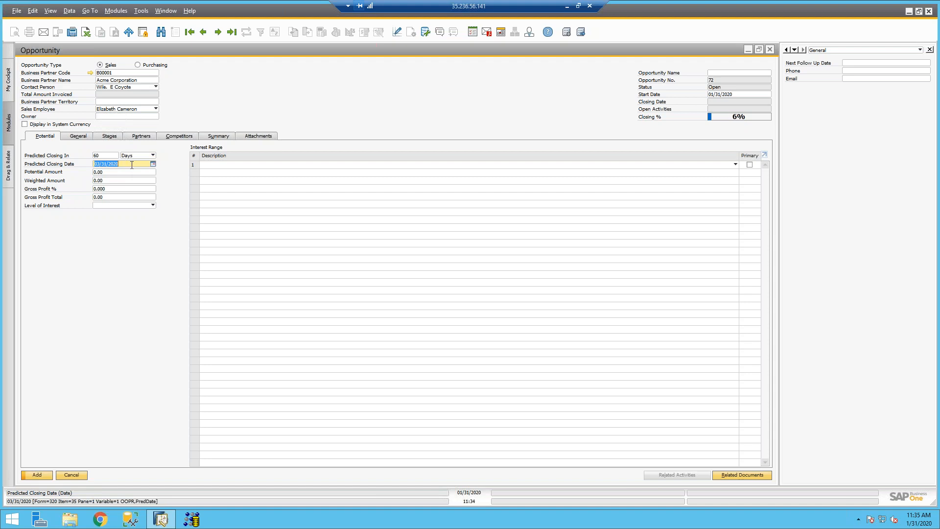
{"action": "left_click", "coordinate": [111, 173]}
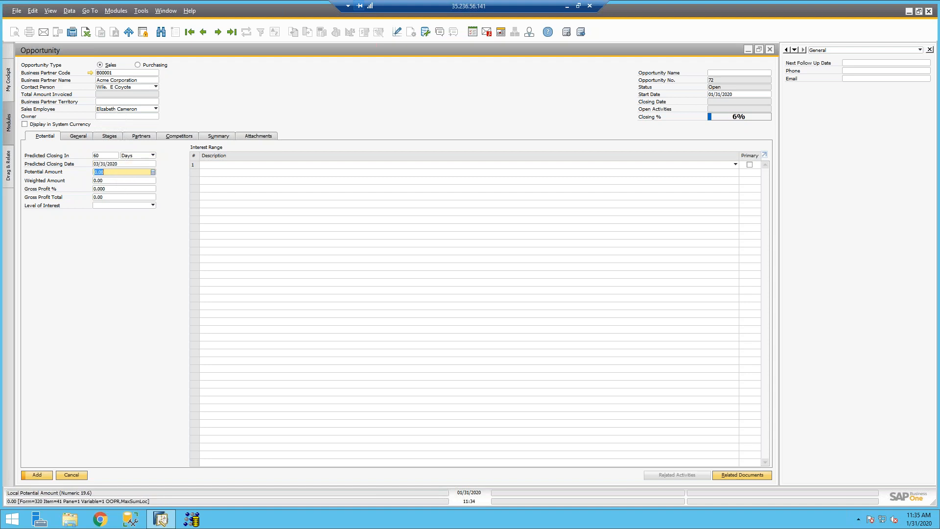
{"action": "type", "text": "50,00"}
{"action": "key", "text": "Tab"}
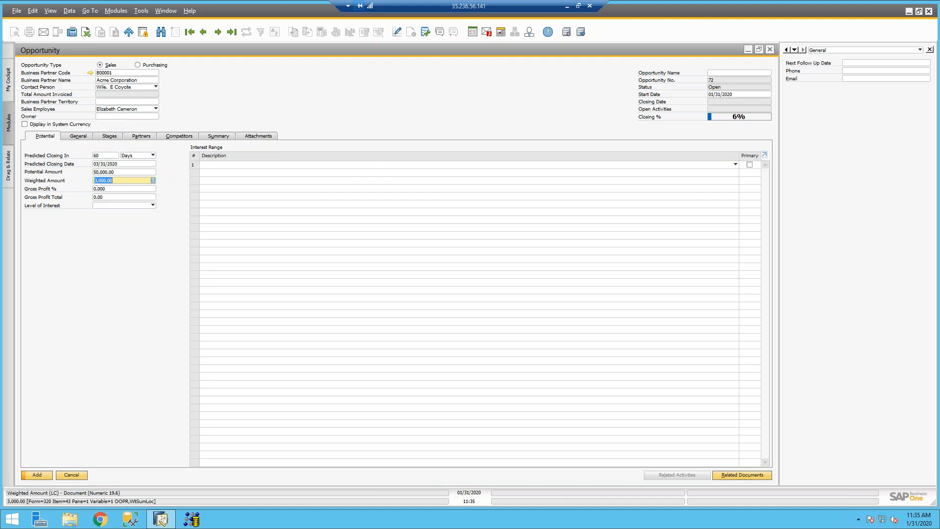
{"action": "left_click", "coordinate": [105, 204]}
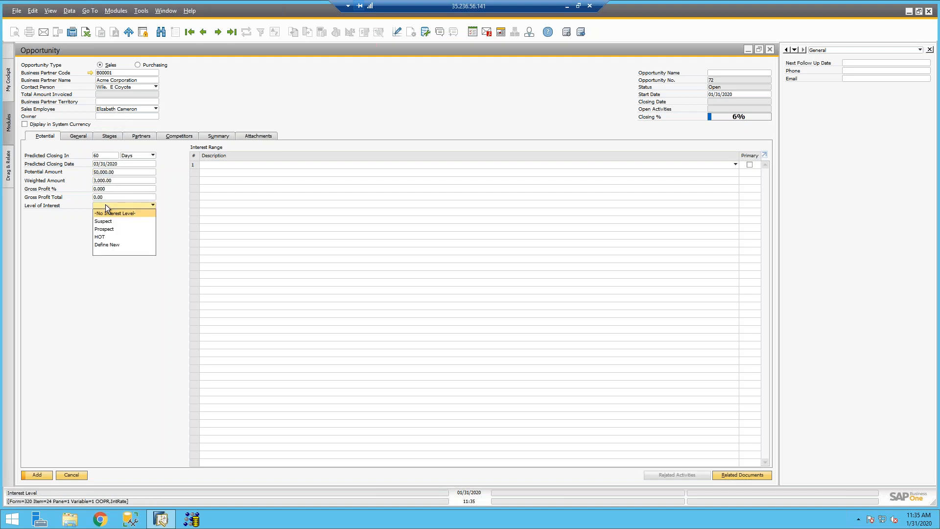
{"action": "left_click", "coordinate": [106, 239]}
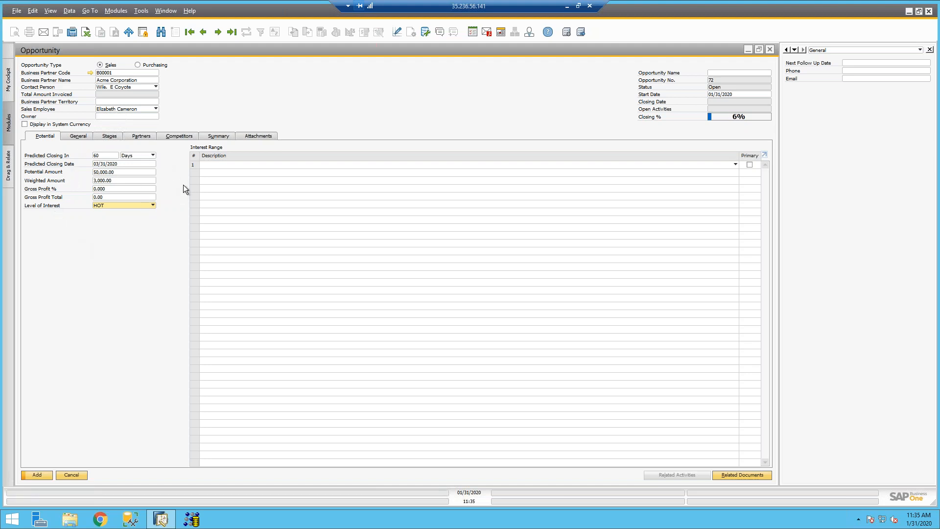
Step: Add Printers as the primary interest and Scanners as the second interest
{"action": "left_click", "coordinate": [272, 164]}
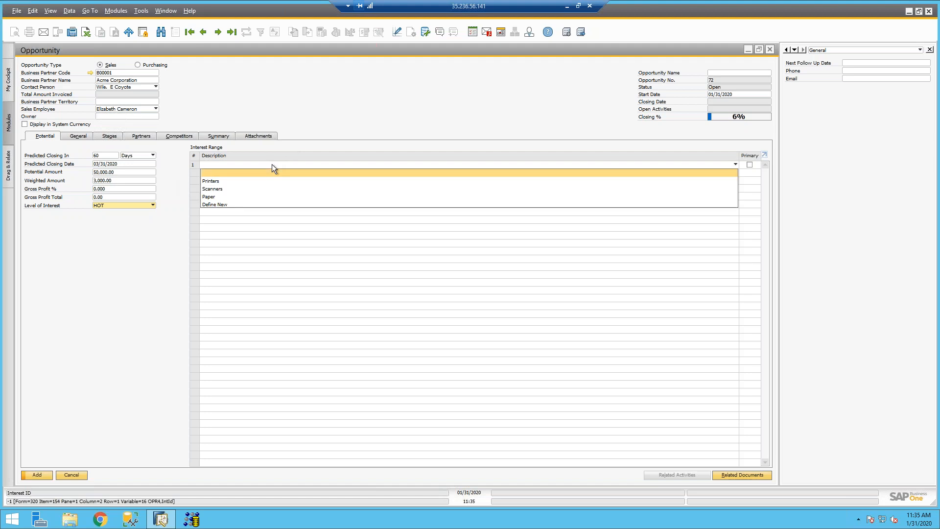
{"action": "left_click", "coordinate": [233, 181]}
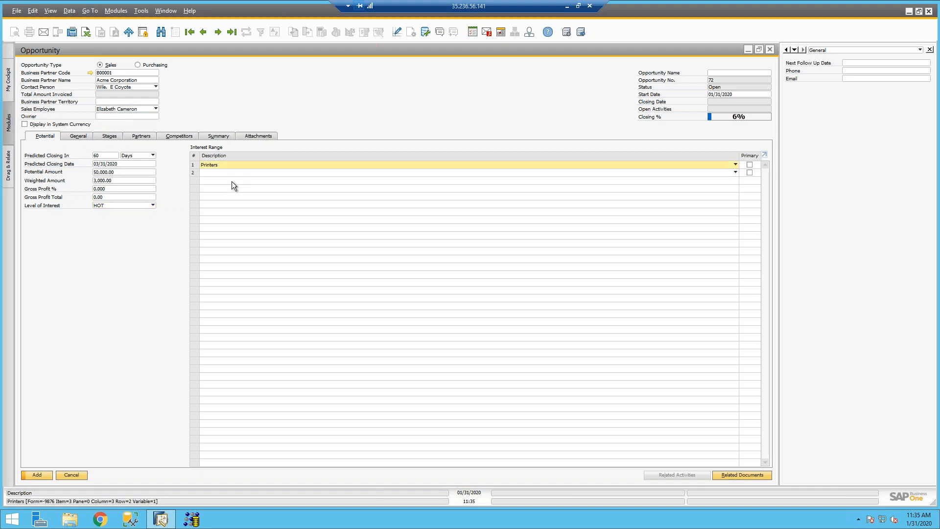
{"action": "left_click", "coordinate": [223, 173]}
{"action": "left_click", "coordinate": [210, 196]}
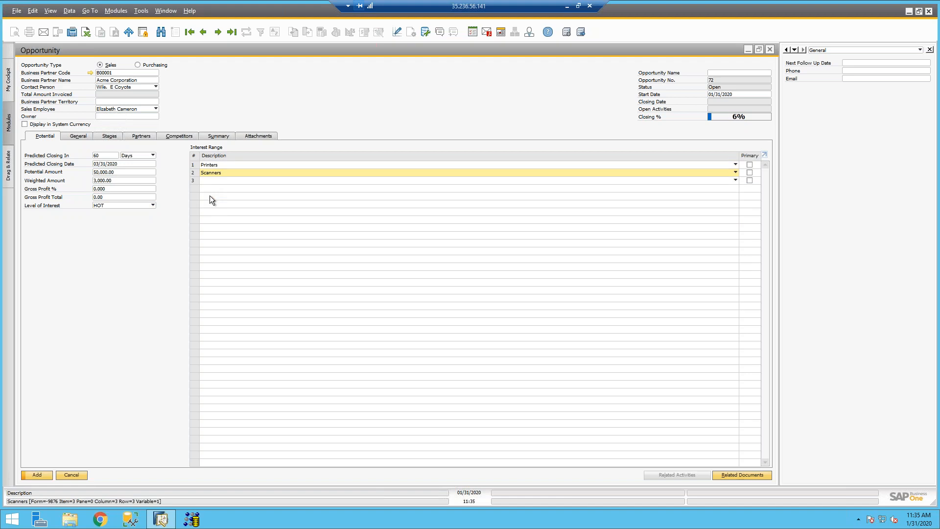
{"action": "left_click", "coordinate": [750, 165]}
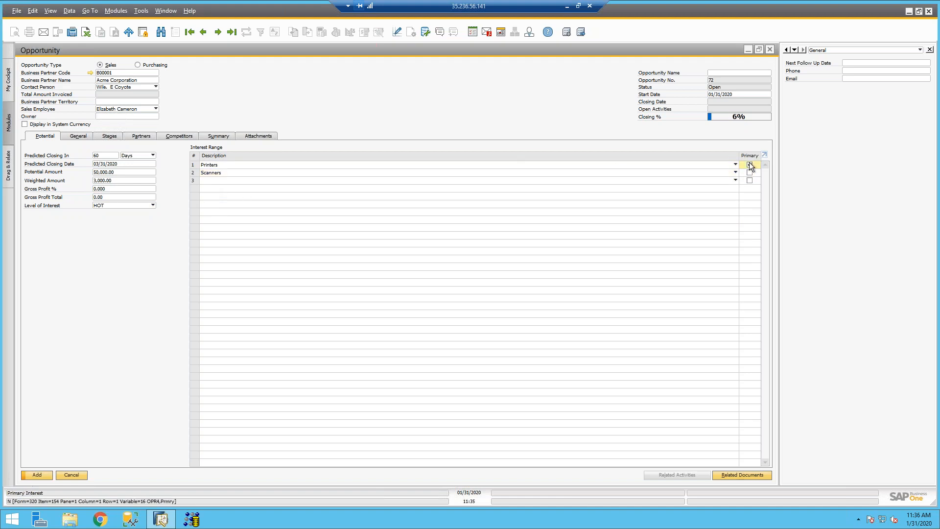
{"action": "left_click", "coordinate": [750, 165]}
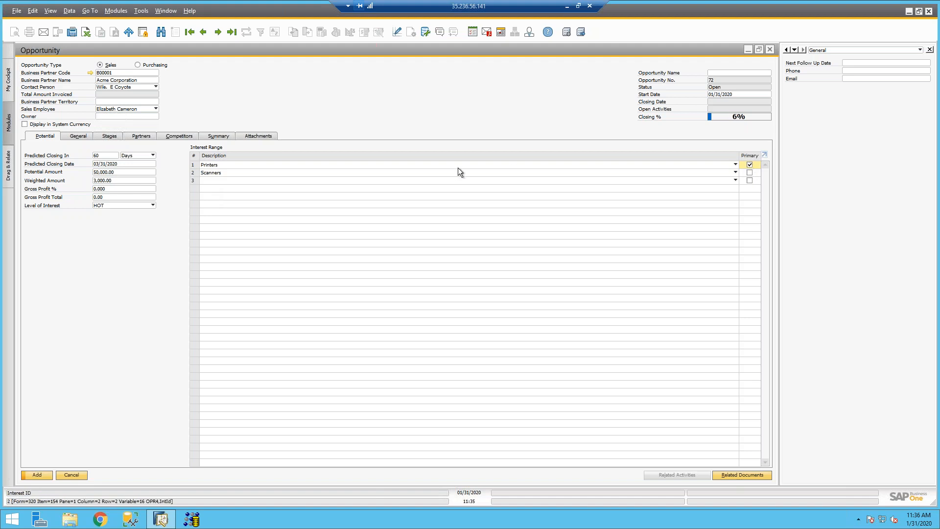
Step: Open and cancel the level-of-interest and interest setup dialogs, then show the General tab
{"action": "left_click", "coordinate": [86, 138]}
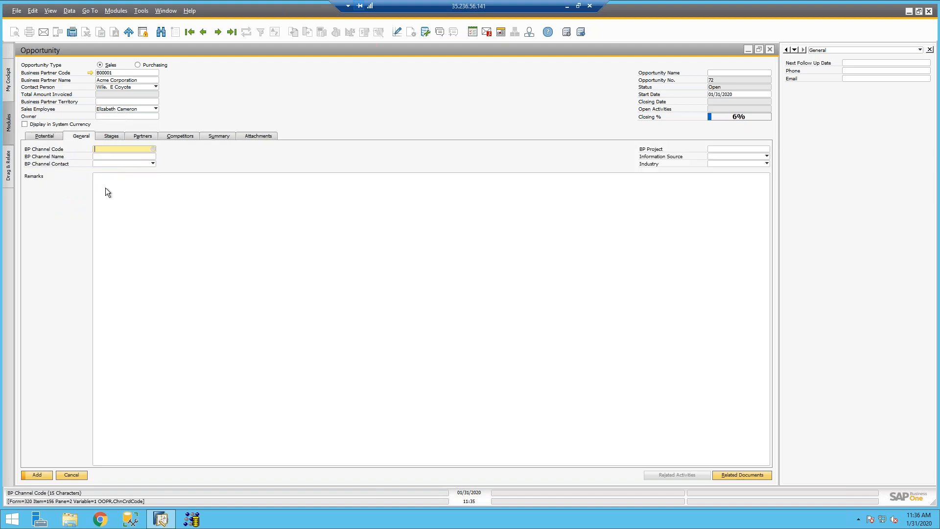
{"action": "left_click", "coordinate": [45, 136]}
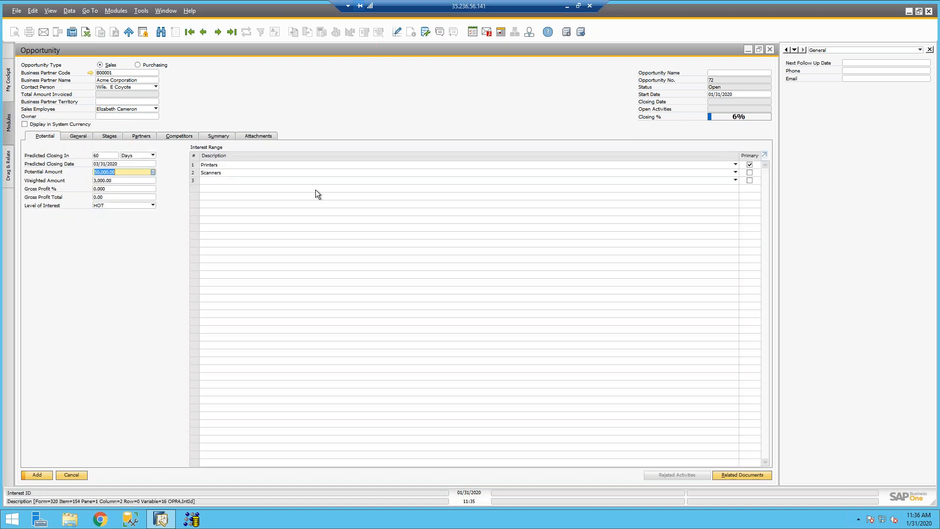
{"action": "left_click", "coordinate": [125, 204]}
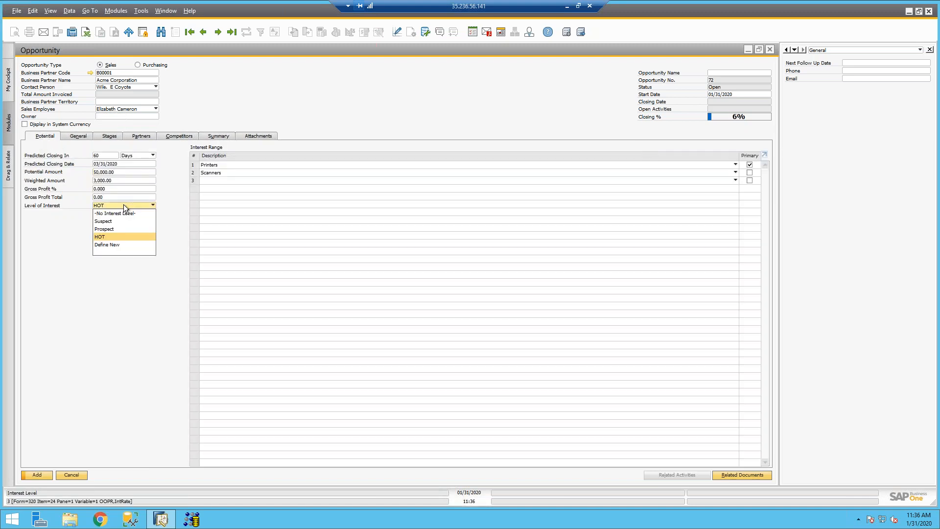
{"action": "left_click", "coordinate": [113, 245]}
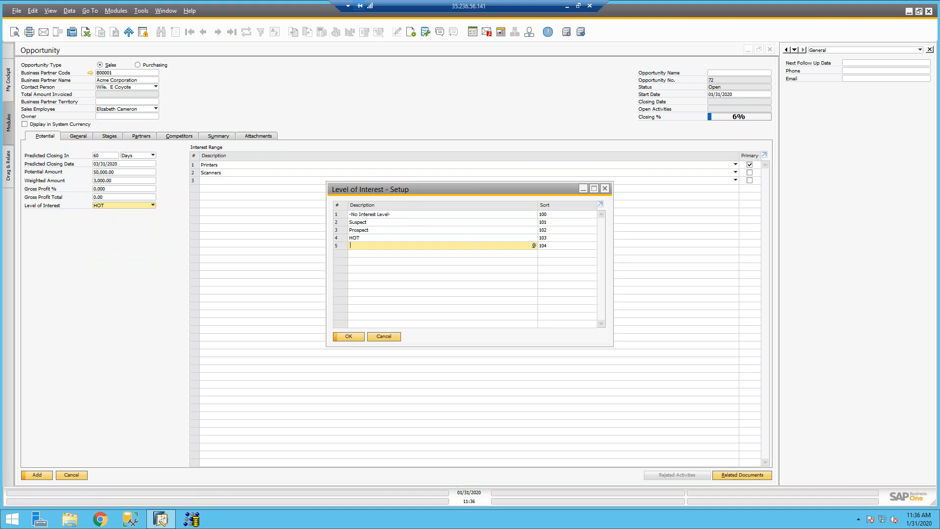
{"action": "left_click", "coordinate": [386, 339]}
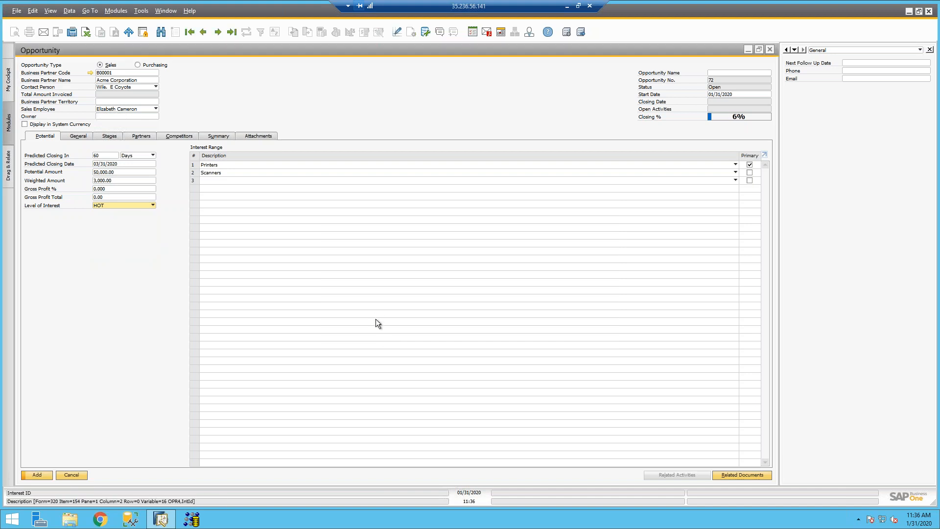
{"action": "left_click", "coordinate": [264, 170]}
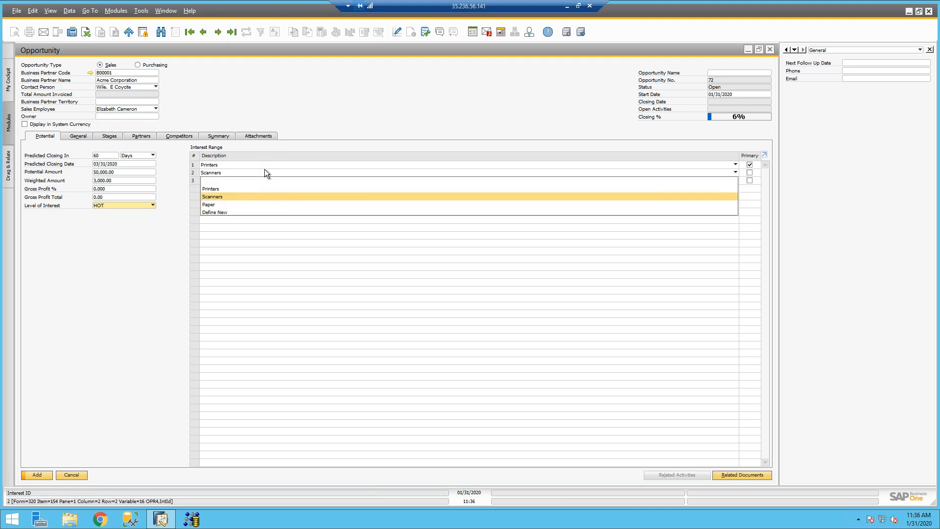
{"action": "left_click", "coordinate": [256, 210]}
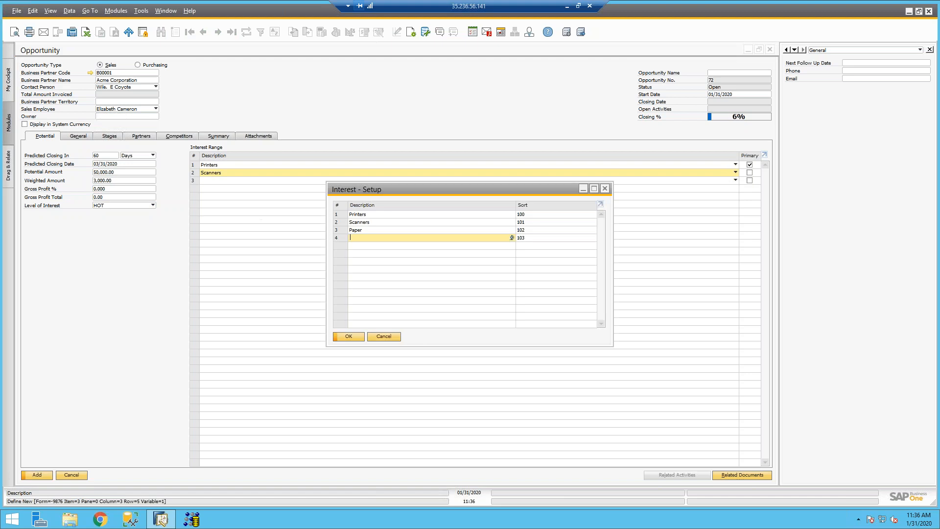
{"action": "left_click", "coordinate": [382, 337]}
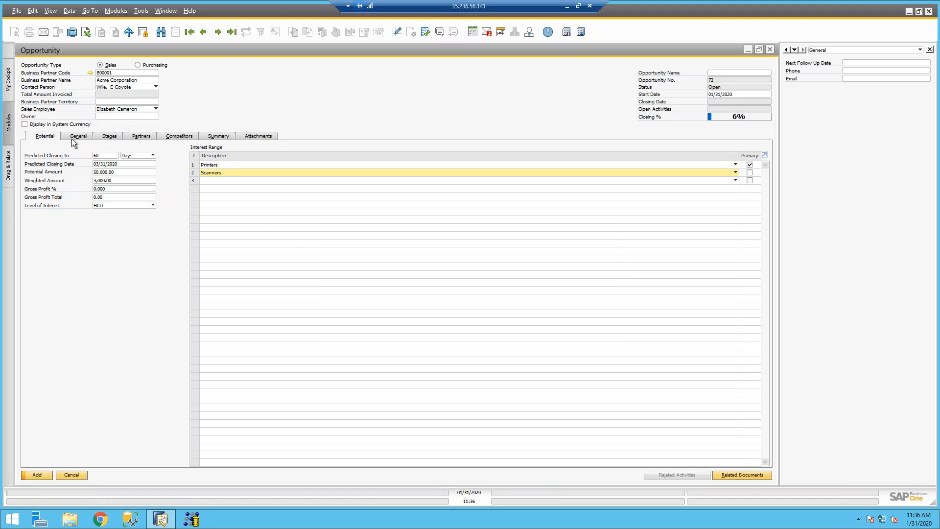
{"action": "left_click", "coordinate": [72, 140]}
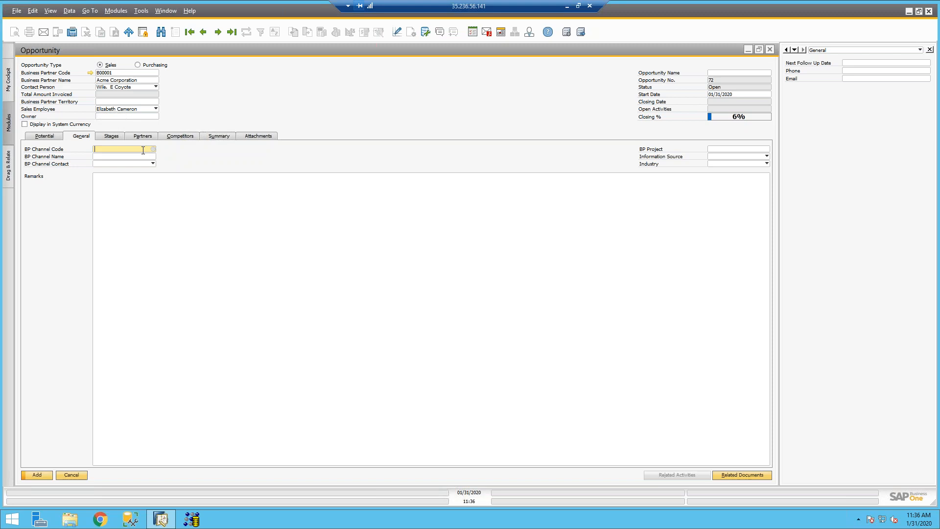
Step: Choose Garage Repair Surplus as BP channel, Trade Shows as source, Manufacturing as industry, then view Stages
{"action": "key", "text": "Tab"}
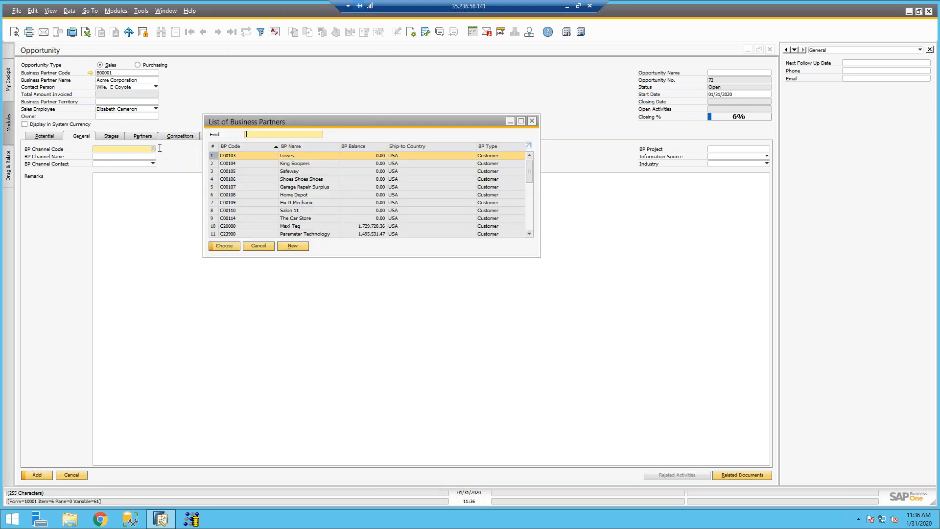
{"action": "double_click", "coordinate": [300, 188]}
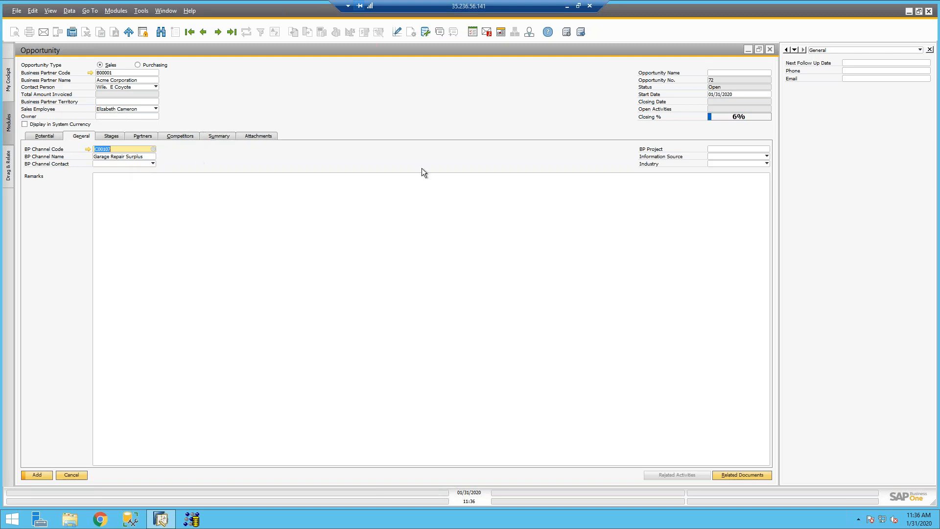
{"action": "left_click", "coordinate": [737, 158]}
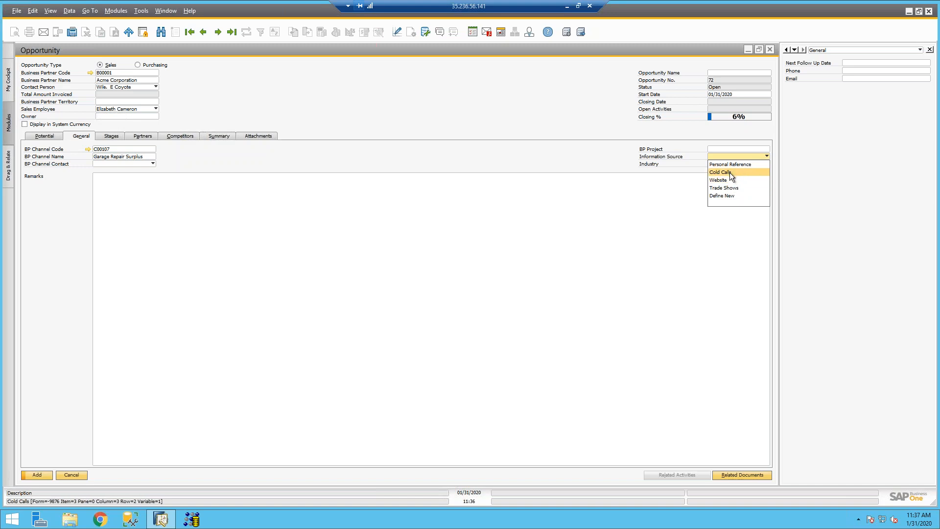
{"action": "left_click", "coordinate": [721, 188]}
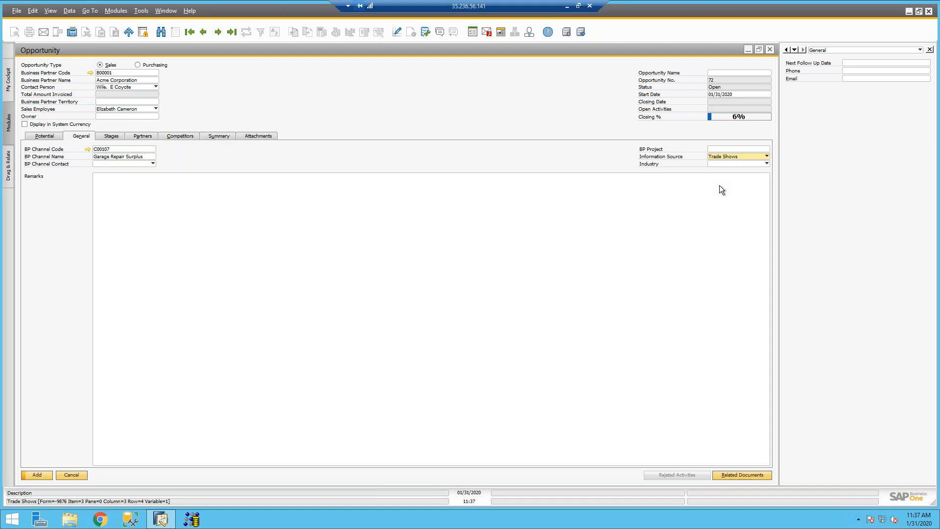
{"action": "left_click", "coordinate": [718, 163]}
{"action": "left_click", "coordinate": [724, 184]}
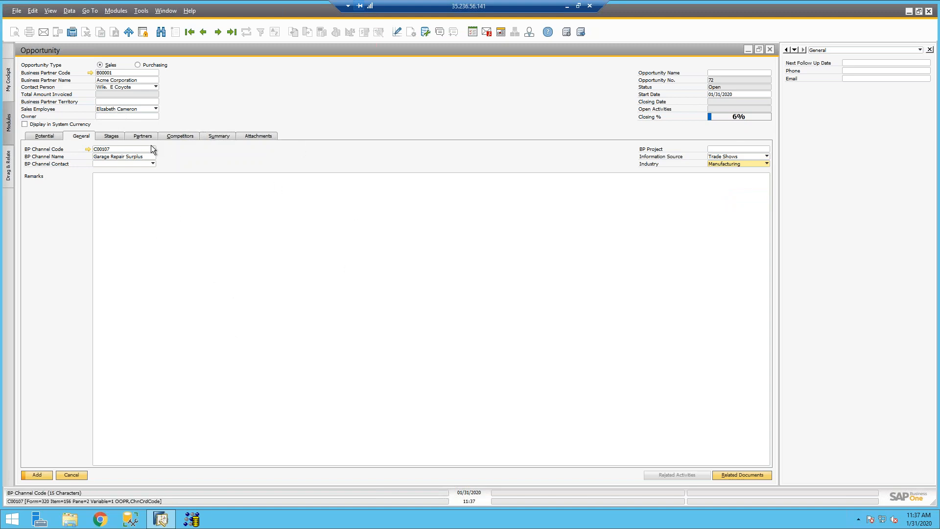
{"action": "left_click", "coordinate": [120, 136]}
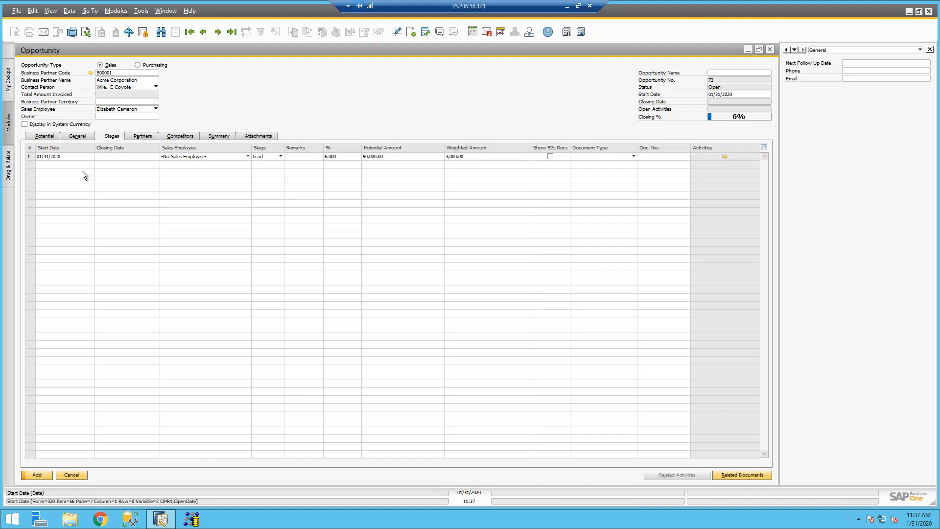
Step: Set the opportunity and Lead stage start and closing dates to 01/15/2020 and assign the stage's sales employee
{"action": "left_click", "coordinate": [110, 156]}
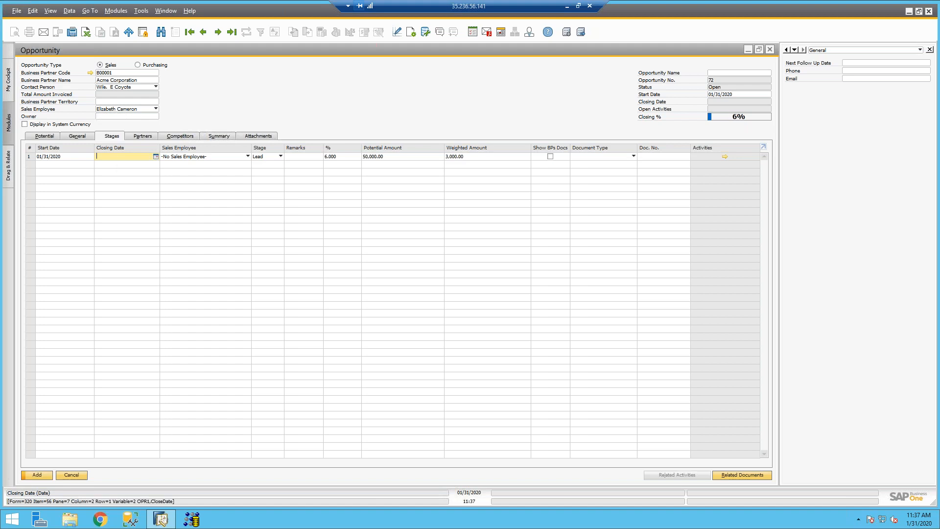
{"action": "left_click", "coordinate": [710, 94]}
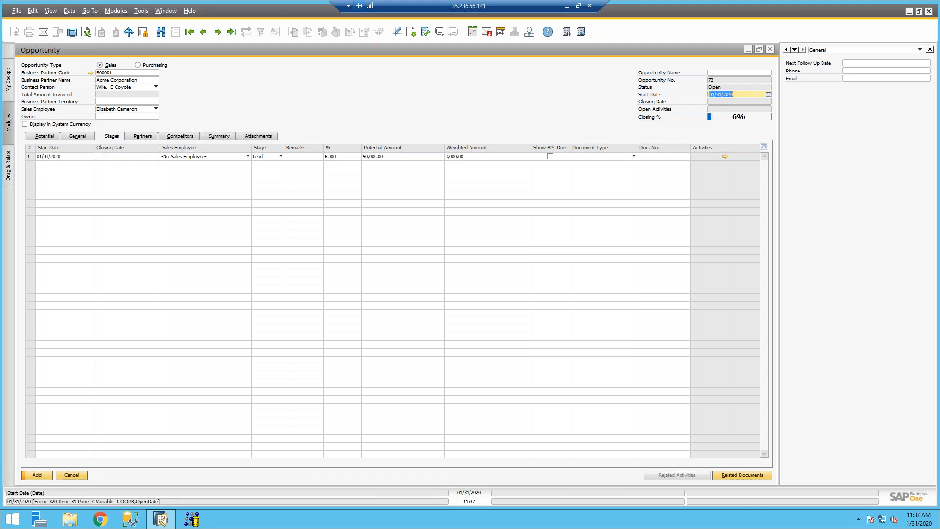
{"action": "type", "text": "15"}
{"action": "key", "text": "Tab"}
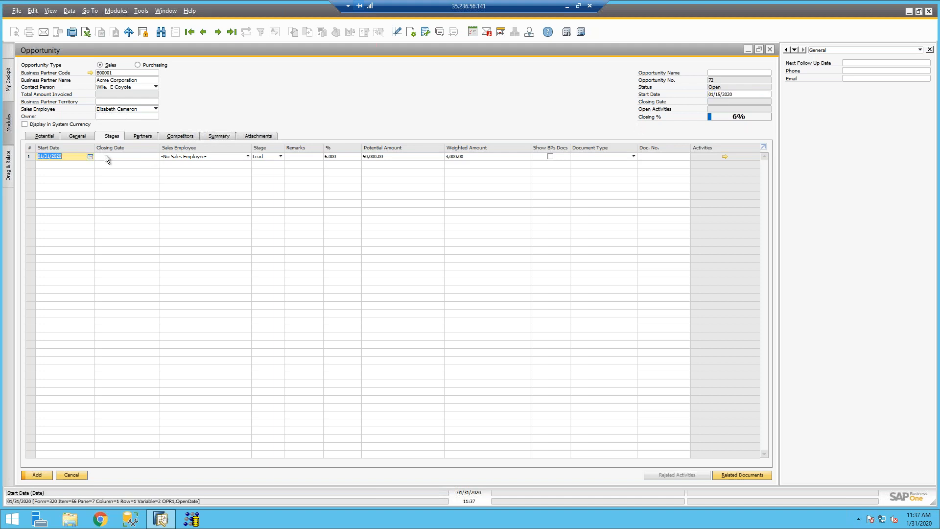
{"action": "type", "text": "15"}
{"action": "key", "text": "Tab"}
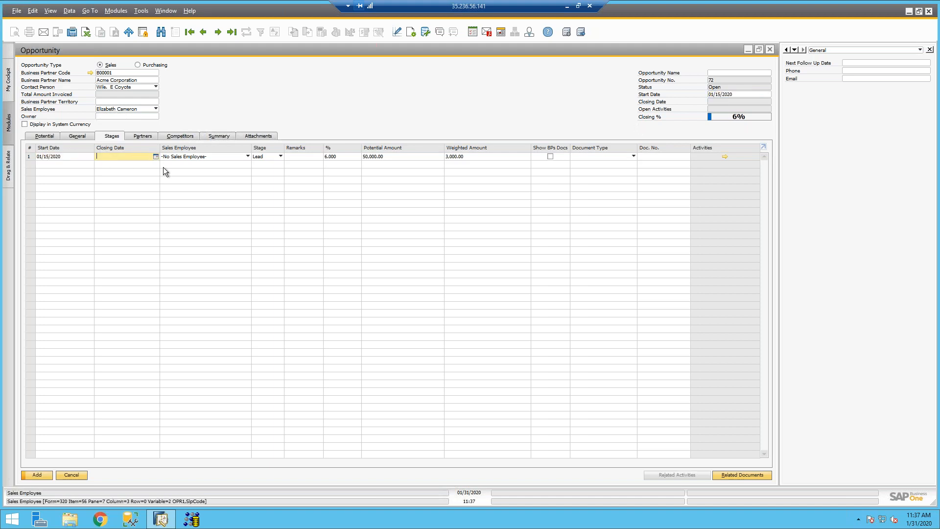
{"action": "type", "text": "15"}
{"action": "key", "text": "Tab"}
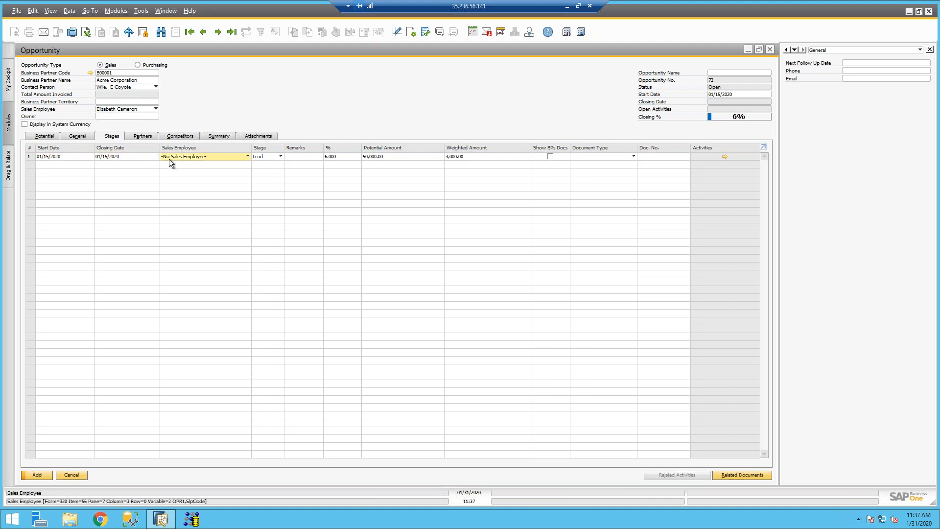
{"action": "left_click", "coordinate": [169, 157]}
{"action": "left_click", "coordinate": [176, 189]}
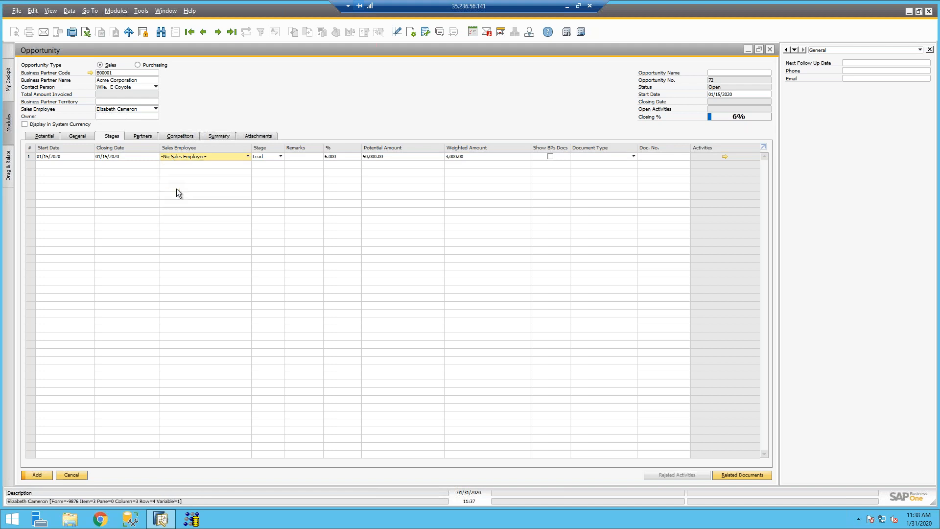
Step: Keep the Lead stage with remark Received lead, and review the stages setup before closing it
{"action": "left_click", "coordinate": [293, 159]}
{"action": "left_click", "coordinate": [275, 158]}
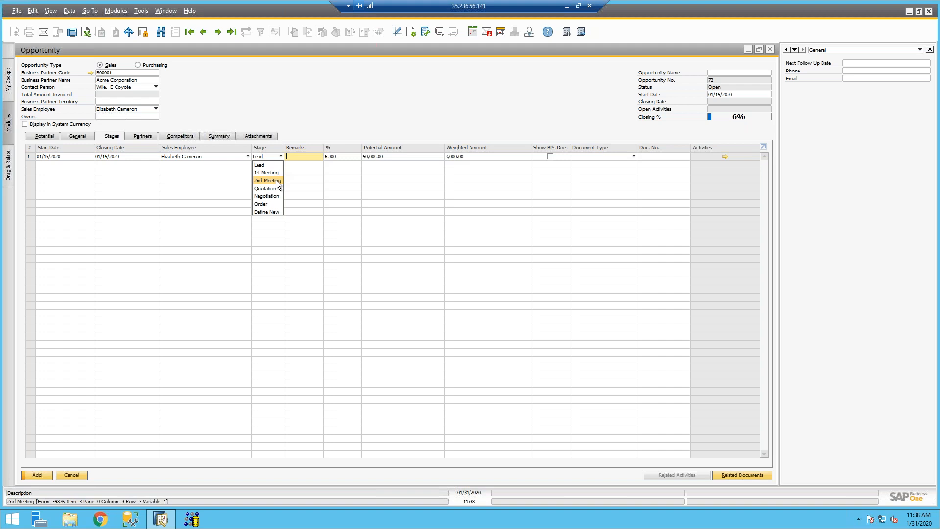
{"action": "left_click", "coordinate": [292, 157]}
{"action": "type", "text": "Received lead"}
{"action": "key", "text": "Tab"}
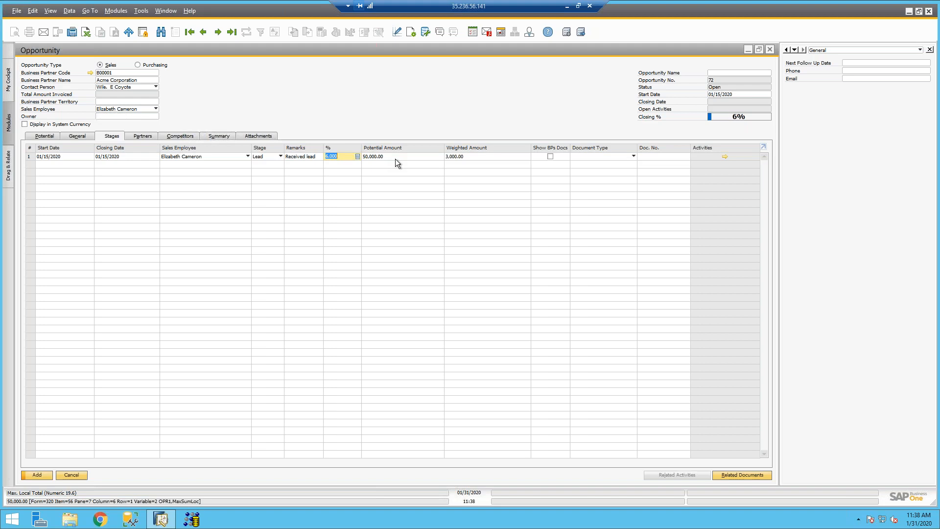
{"action": "left_click", "coordinate": [271, 158]}
{"action": "left_click", "coordinate": [271, 212]}
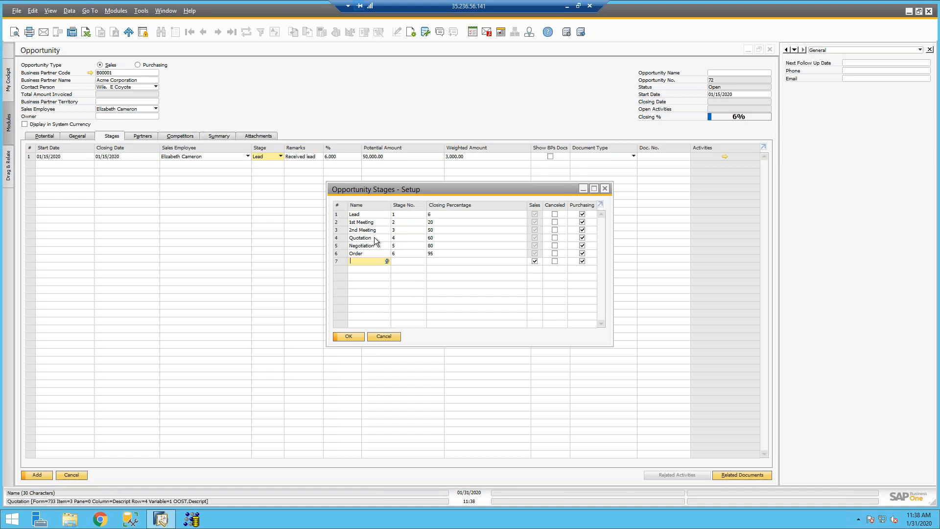
{"action": "left_click", "coordinate": [439, 238]}
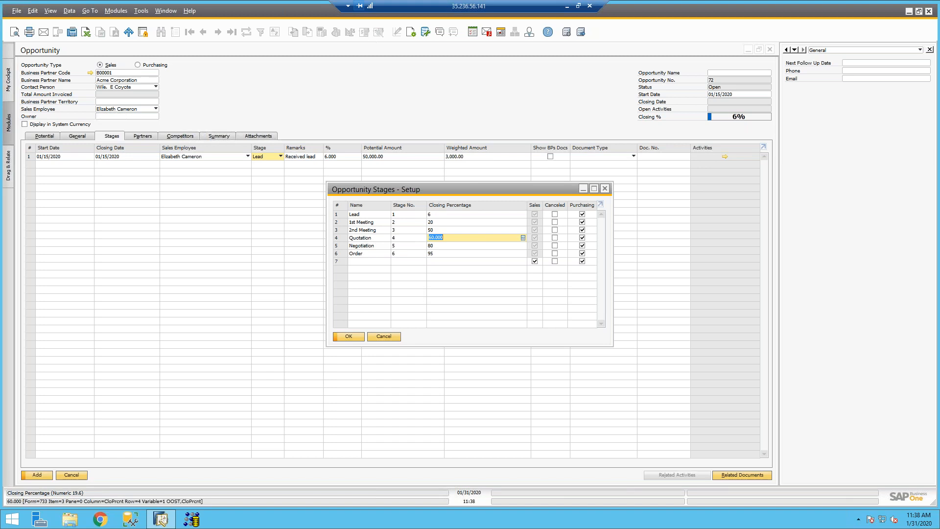
{"action": "left_click", "coordinate": [356, 339]}
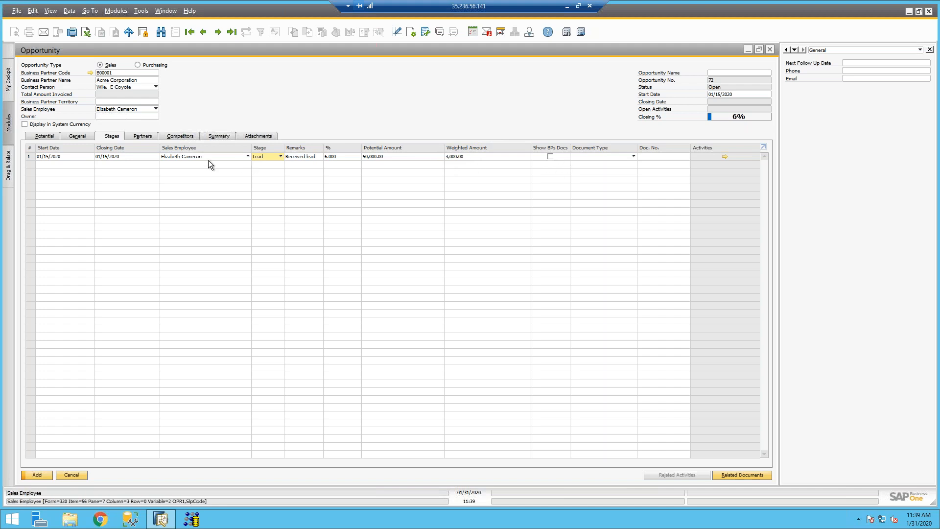
Step: Add the opportunity, then open and close Acme Corporation's business partner record from the campaign
{"action": "key", "text": "Return"}
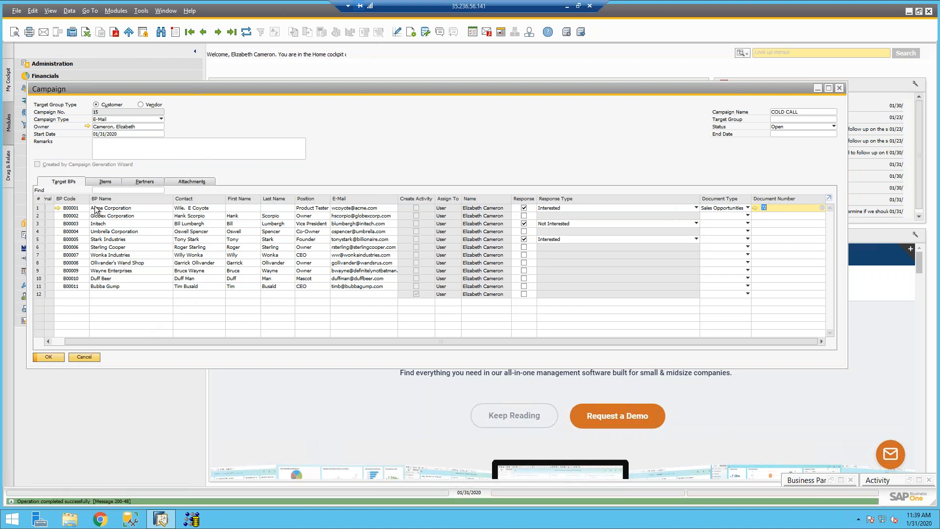
{"action": "left_click_drag", "start_coordinate": [99, 341], "coordinate": [51, 295]}
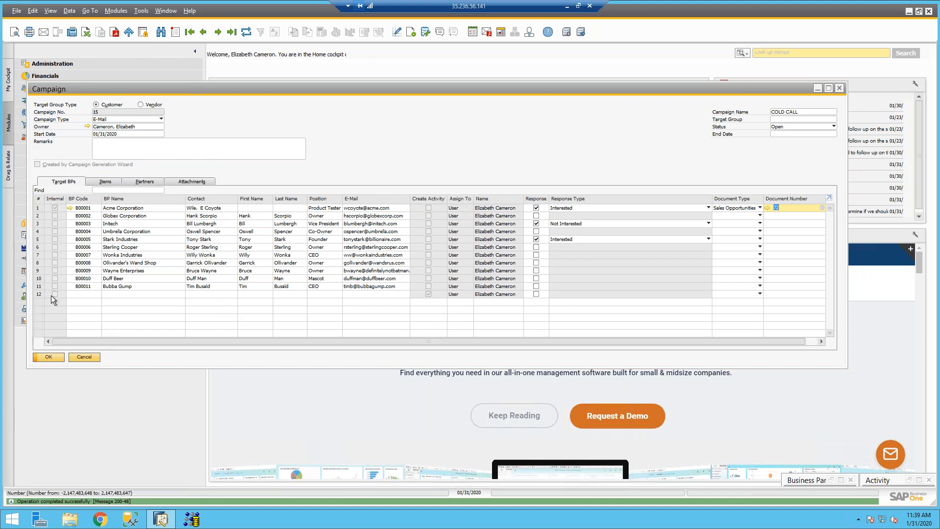
{"action": "left_click", "coordinate": [71, 208]}
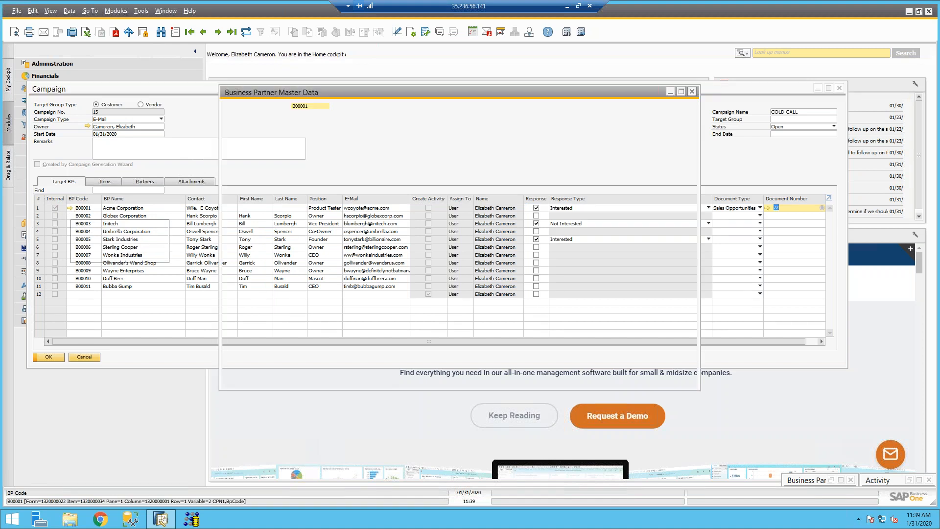
{"action": "left_click", "coordinate": [691, 92]}
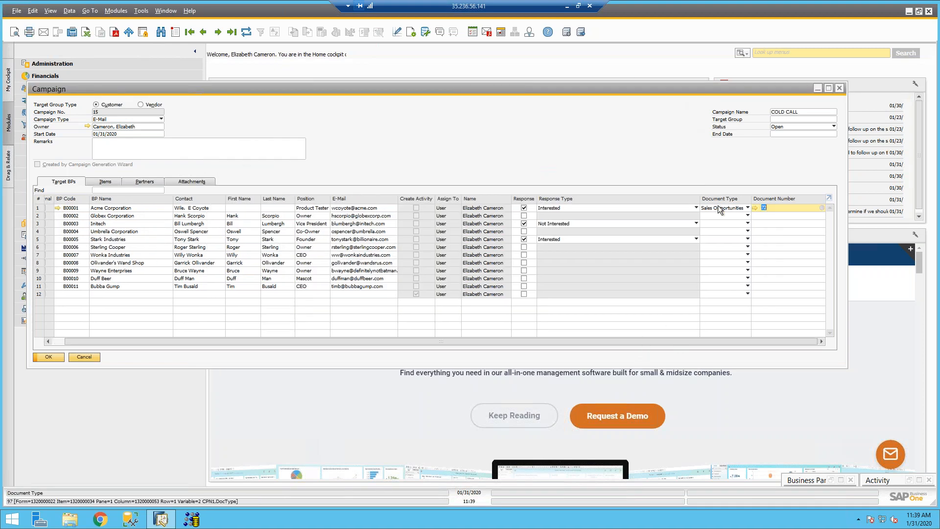
Step: Open linked opportunity 72 to view its stages, then minimize it and the campaign
{"action": "left_click", "coordinate": [756, 207]}
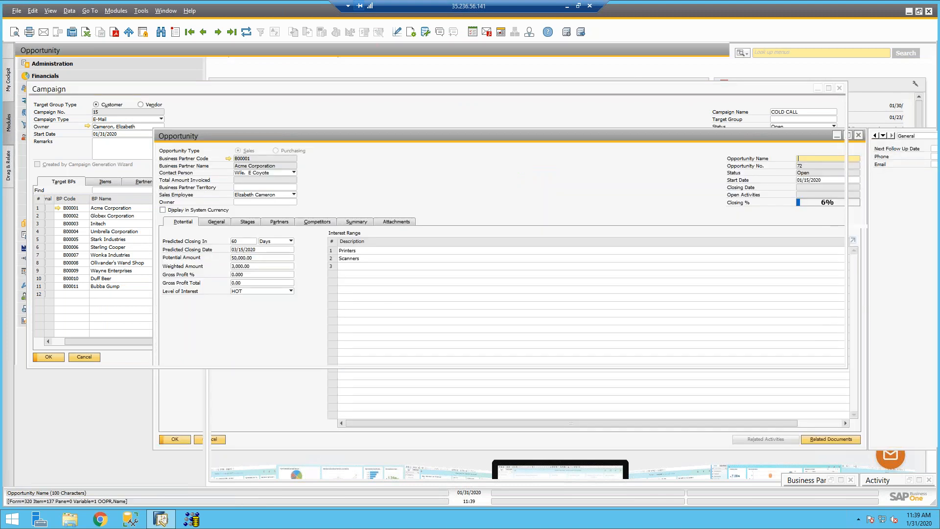
{"action": "left_click", "coordinate": [112, 136]}
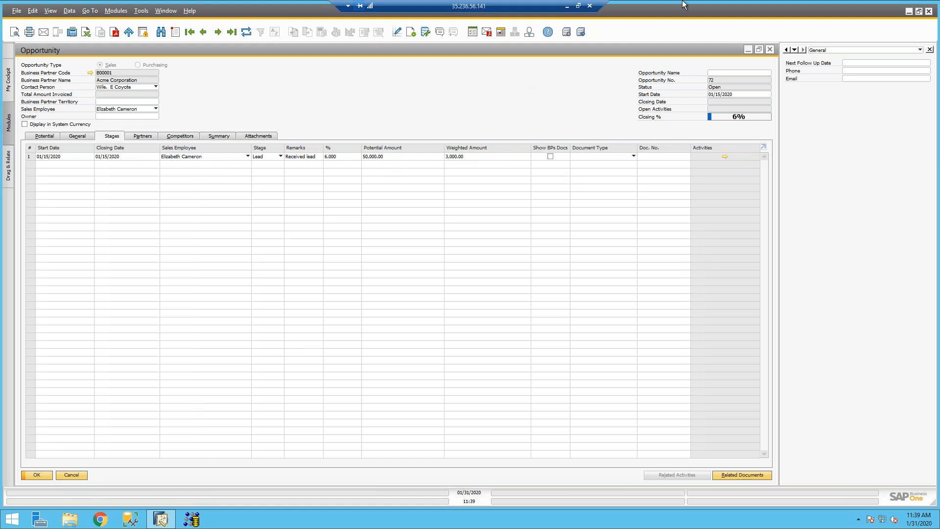
{"action": "left_click", "coordinate": [751, 49]}
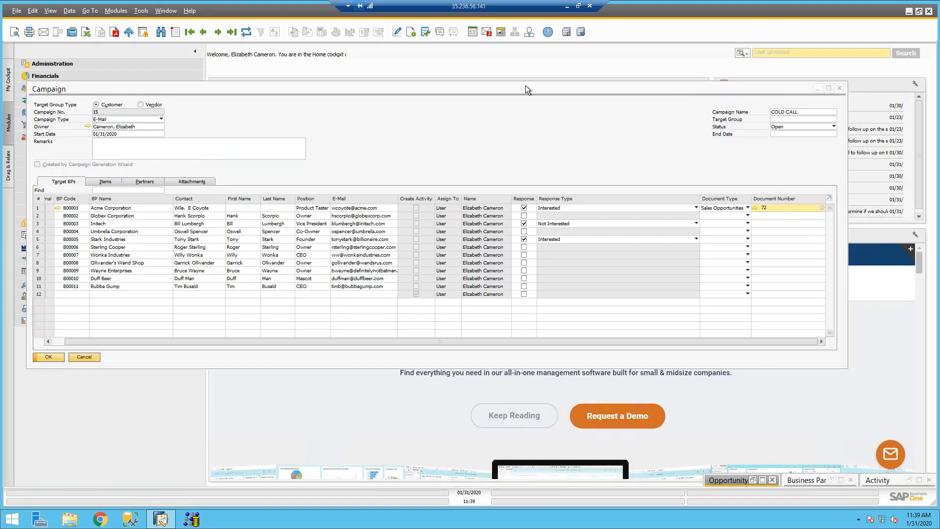
{"action": "left_click", "coordinate": [818, 88]}
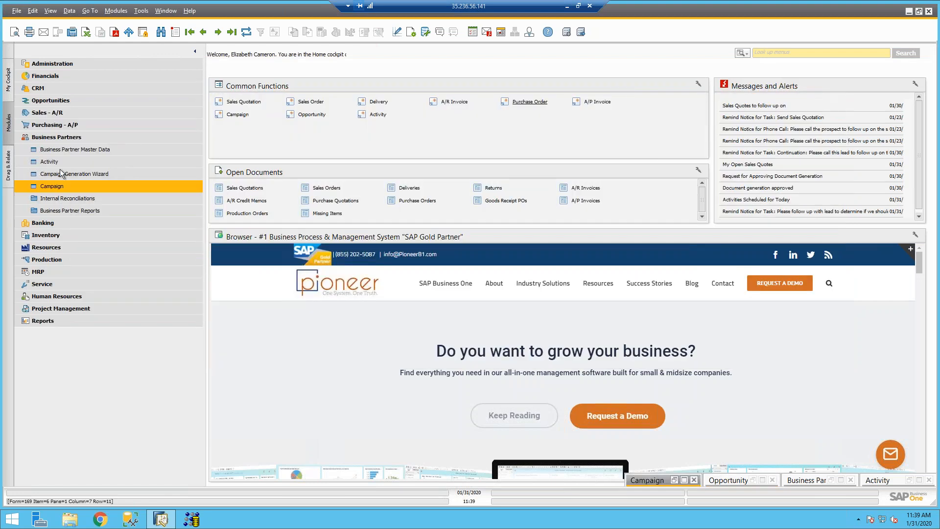
Step: Open the Campaigns List report selection criteria
{"action": "left_click", "coordinate": [65, 188]}
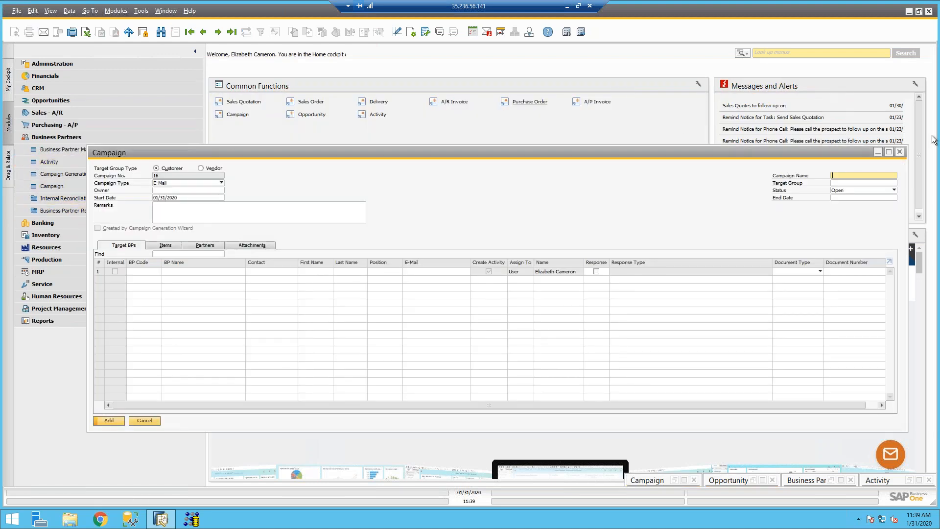
{"action": "left_click", "coordinate": [900, 153]}
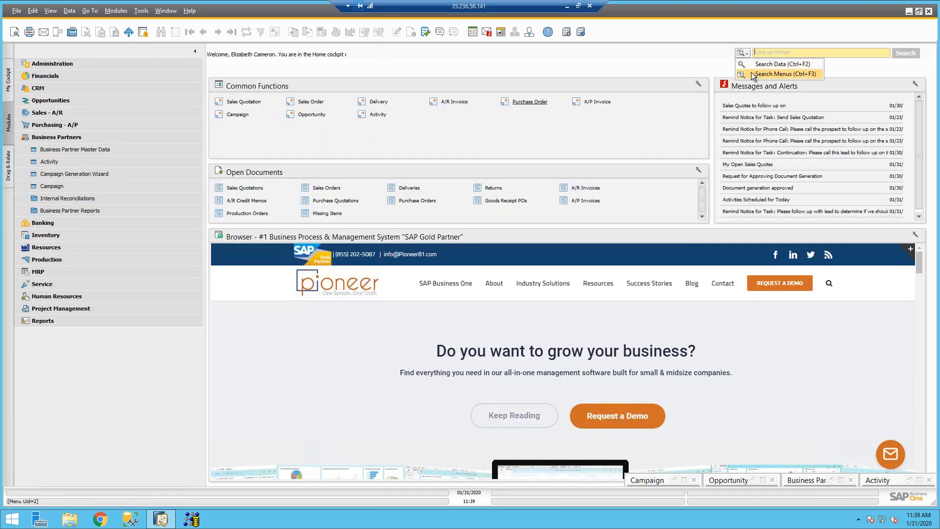
{"action": "type", "text": "campaign"}
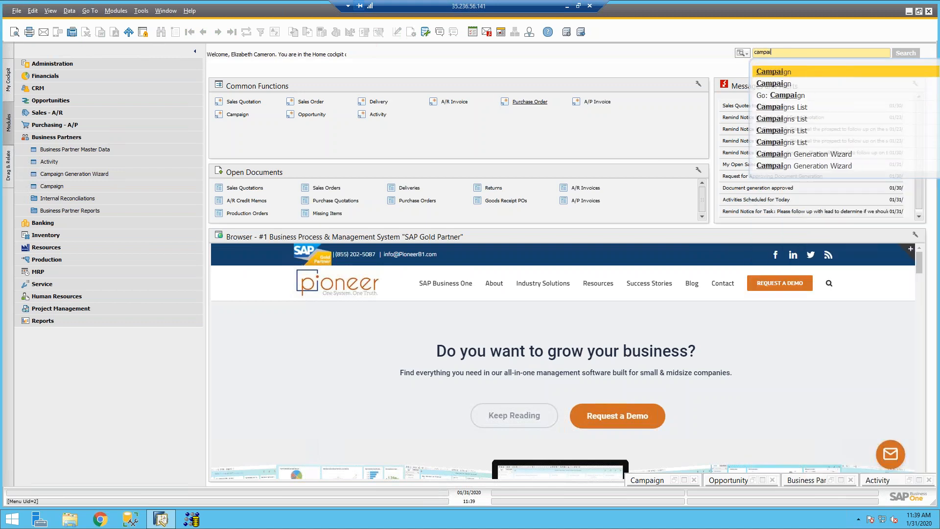
{"action": "left_click", "coordinate": [813, 142]}
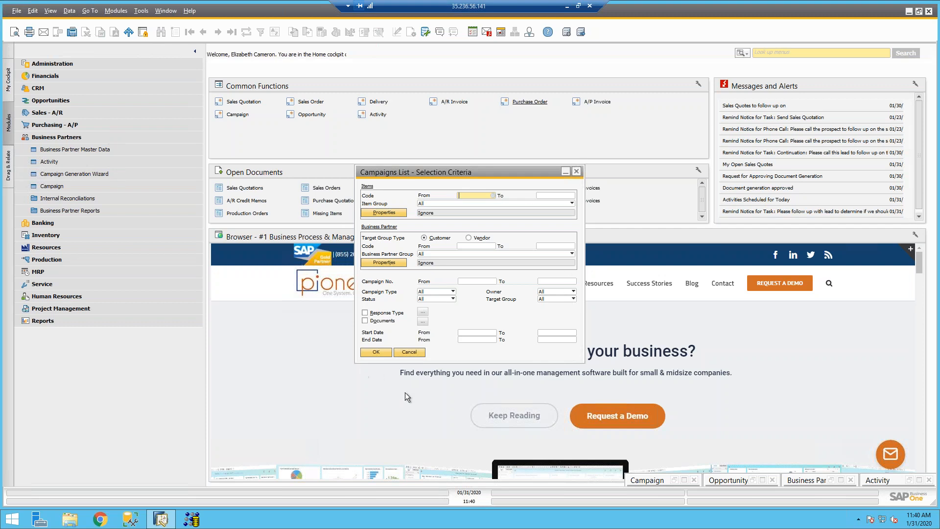
Step: Run the Campaigns List report filtered to the Interested in Campaign response type
{"action": "left_click", "coordinate": [364, 312]}
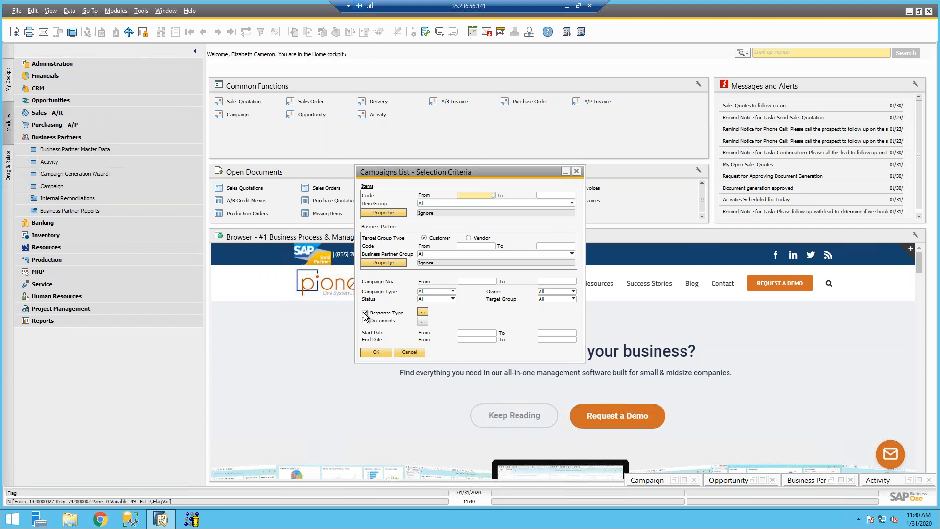
{"action": "left_click", "coordinate": [422, 312]}
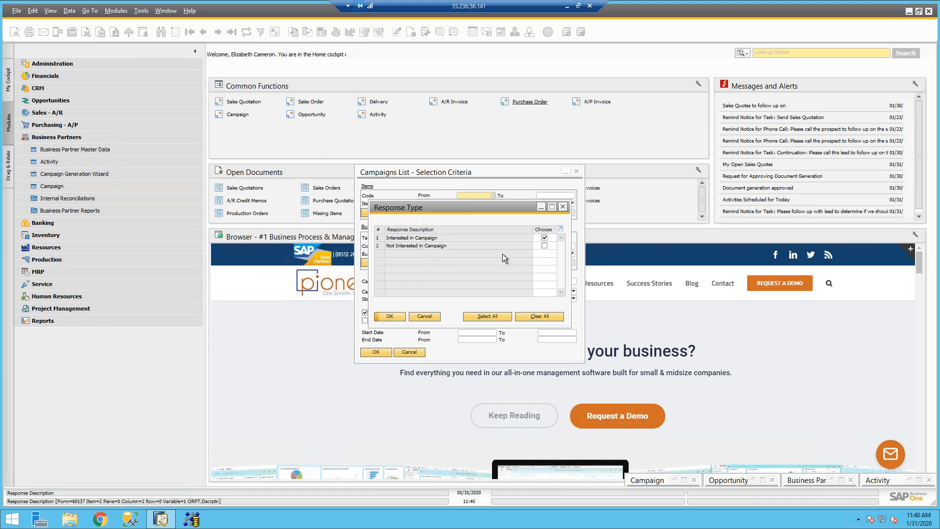
{"action": "left_click", "coordinate": [390, 317]}
{"action": "left_click", "coordinate": [374, 351]}
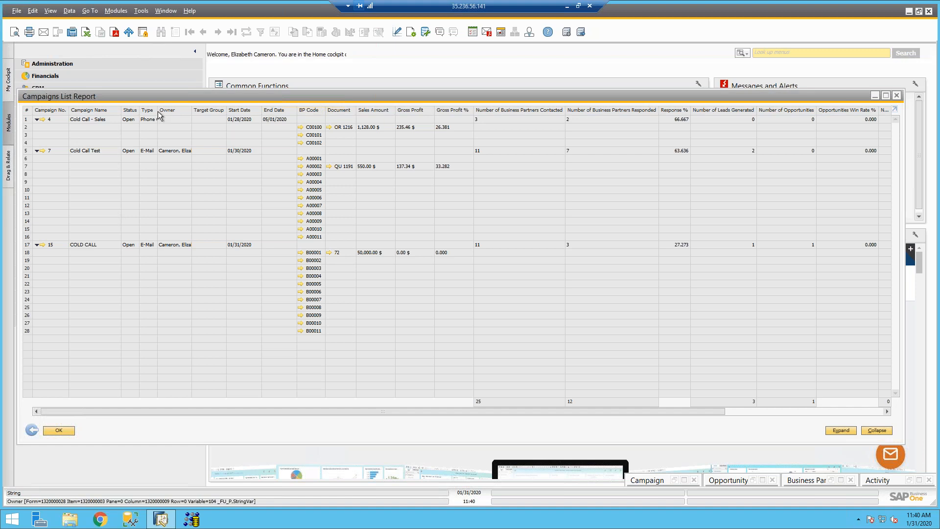
Step: Widen the Type column to show Phone Call, close the report, and expand Opportunities
{"action": "left_click_drag", "start_coordinate": [158, 113], "coordinate": [168, 113]}
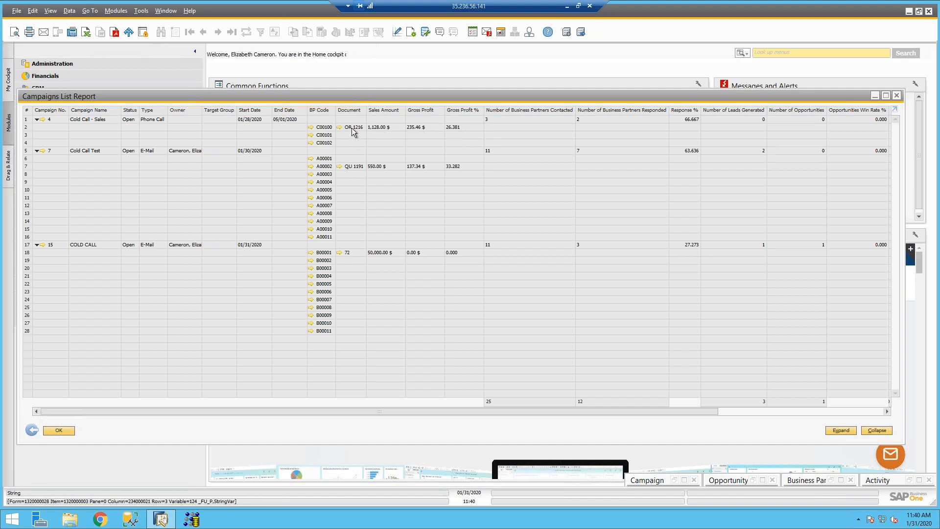
{"action": "mouse_move", "coordinate": [354, 141]}
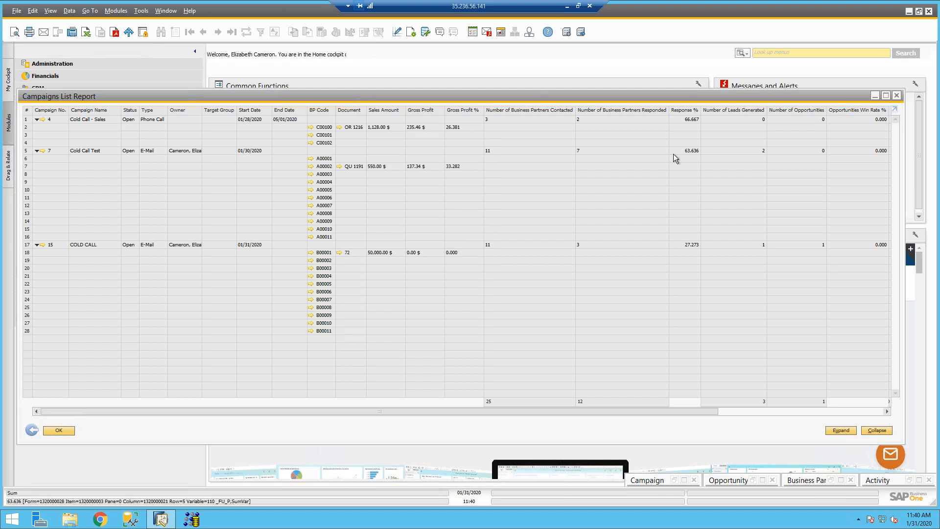
{"action": "left_click", "coordinate": [899, 100]}
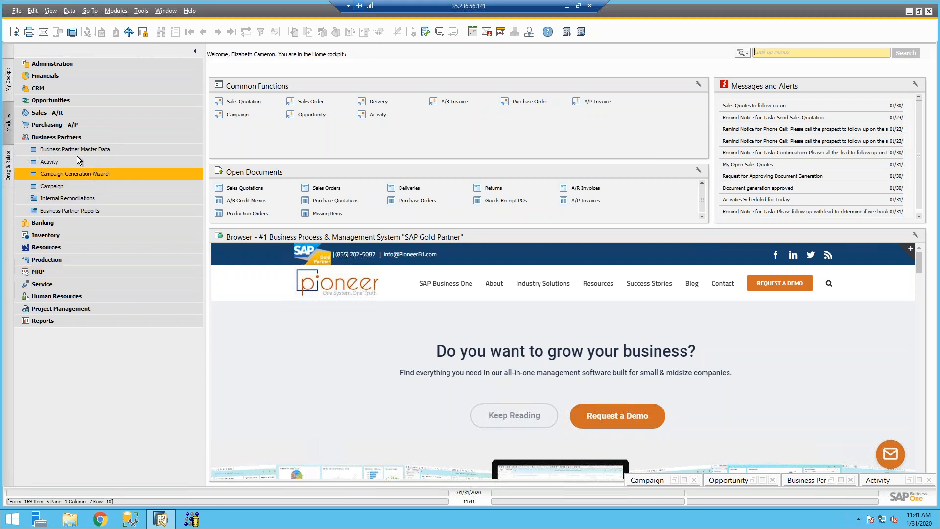
{"action": "left_click", "coordinate": [59, 100]}
Step: Open the Opportunity form and browse back to opportunity 71
{"action": "left_click", "coordinate": [56, 112]}
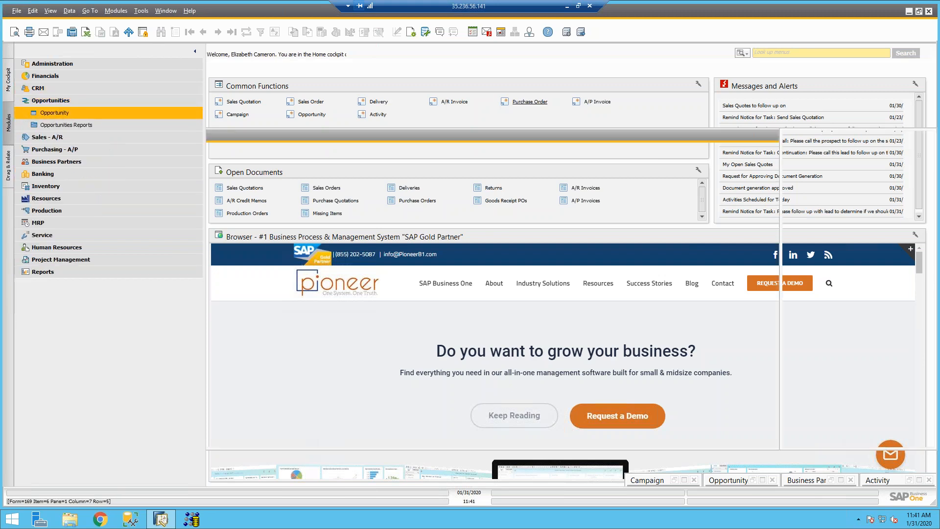
{"action": "left_click", "coordinate": [231, 31]}
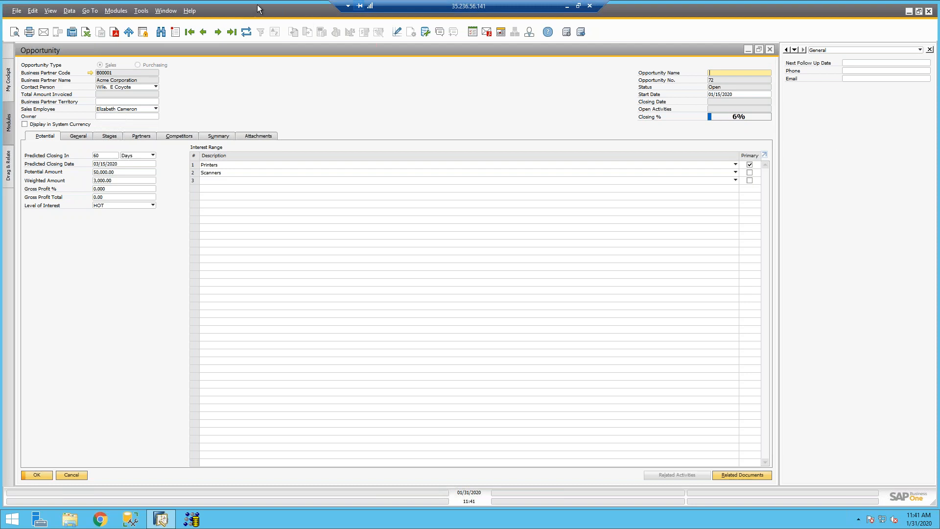
{"action": "left_click", "coordinate": [203, 32]}
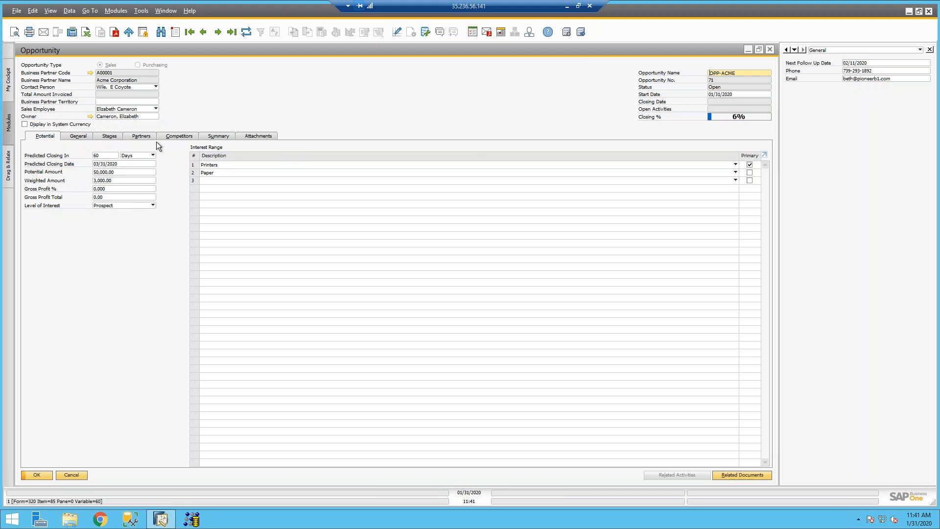
Step: Check its stages and linked activity, then move forward to opportunity 72
{"action": "left_click", "coordinate": [109, 136]}
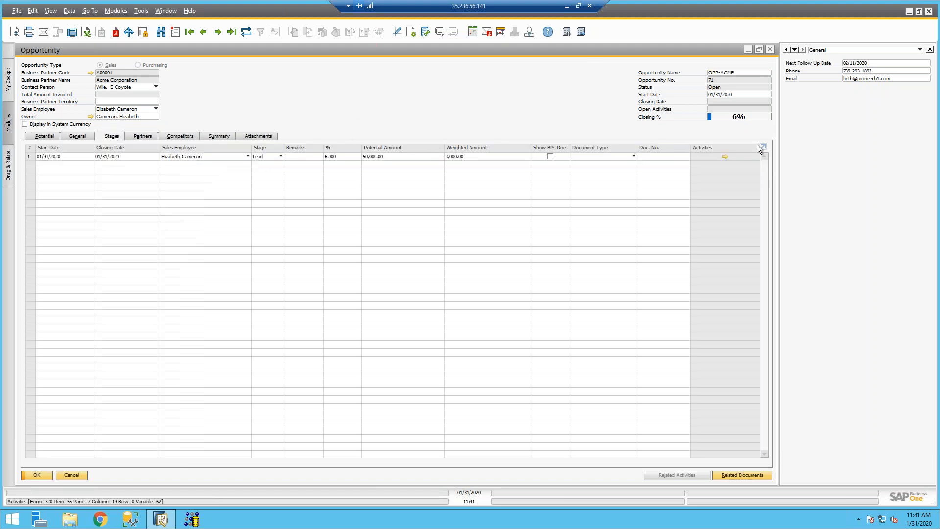
{"action": "left_click", "coordinate": [724, 156]}
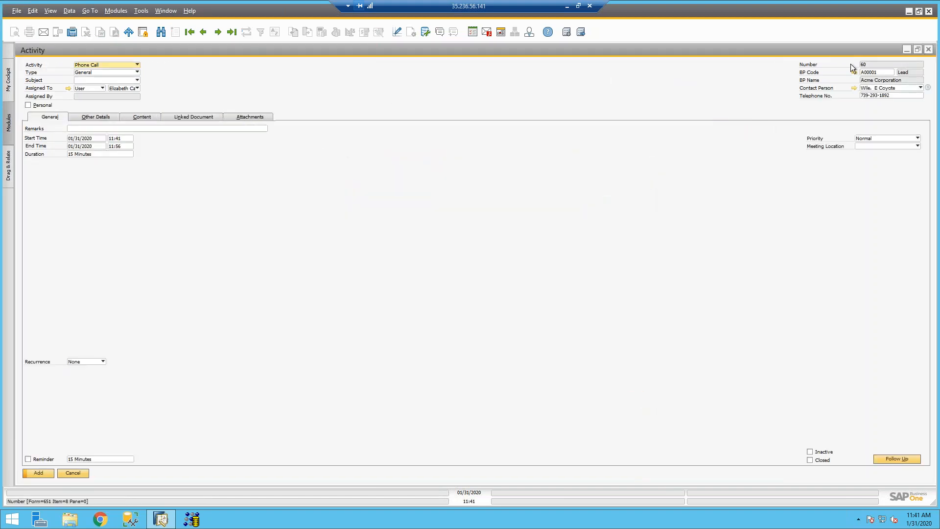
{"action": "left_click", "coordinate": [928, 50]}
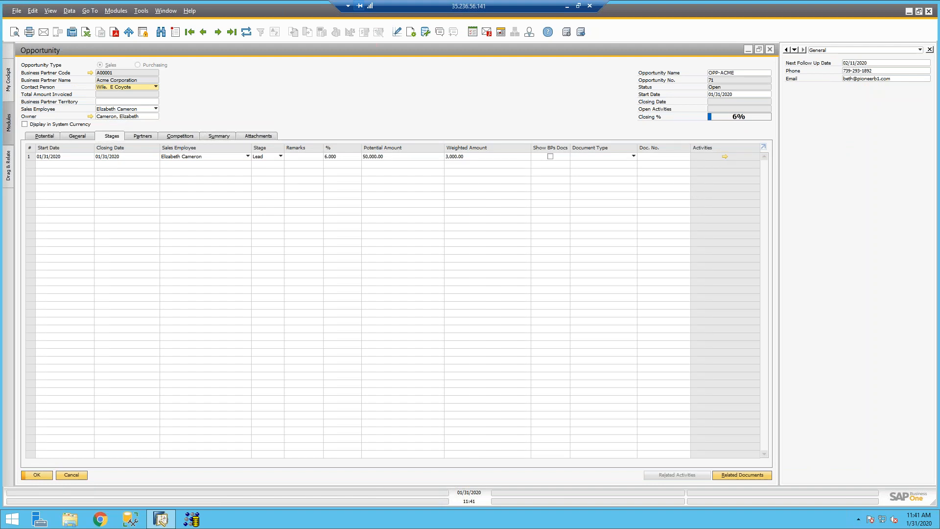
{"action": "left_click", "coordinate": [218, 32]}
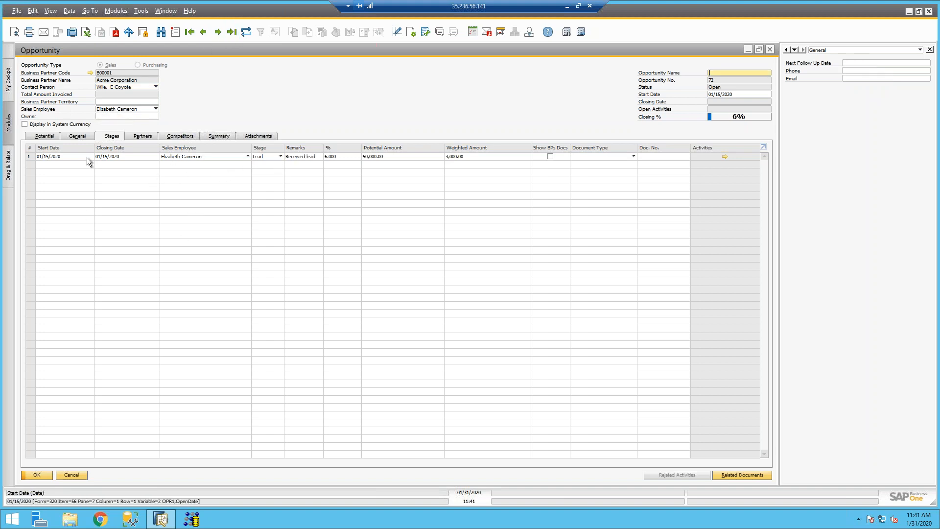
Step: Add a second stage row set to Quotation with closing date 01/31/2020
{"action": "left_click", "coordinate": [155, 165]}
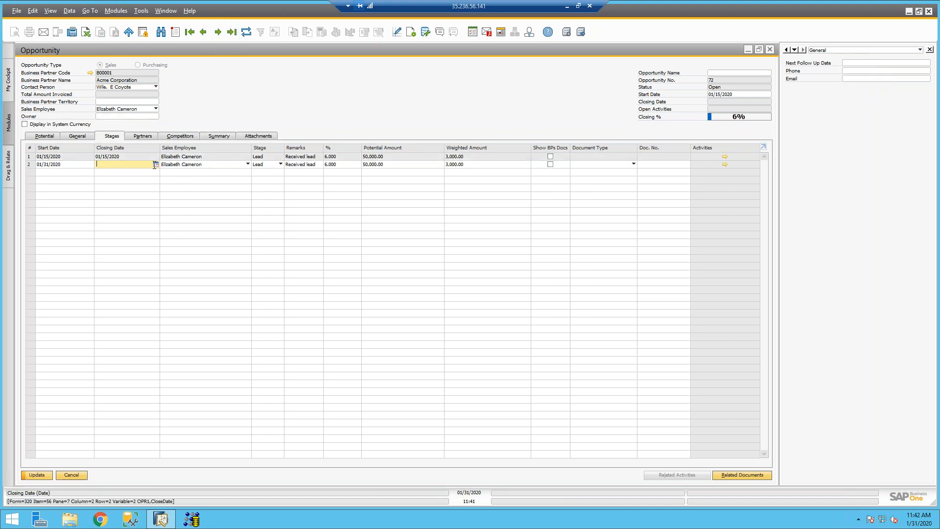
{"action": "left_click", "coordinate": [264, 164]}
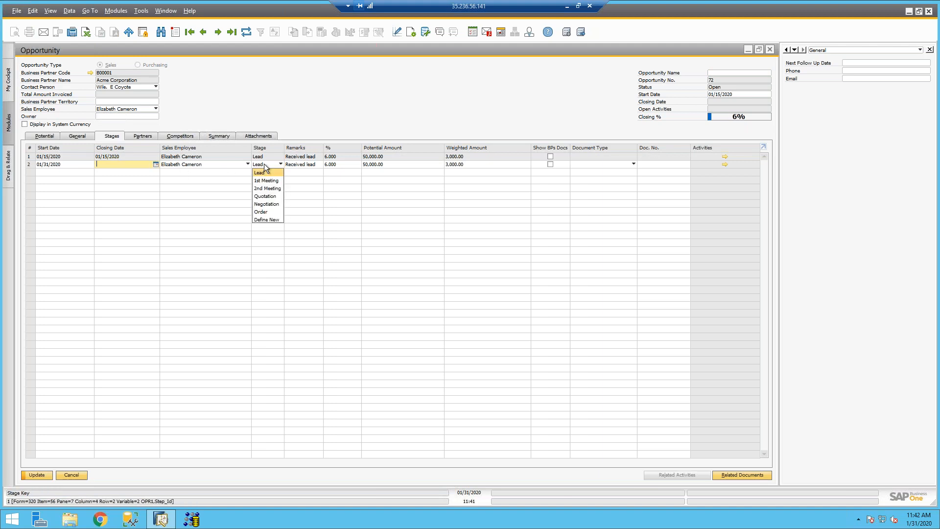
{"action": "left_click", "coordinate": [265, 196]}
{"action": "left_click", "coordinate": [157, 165]}
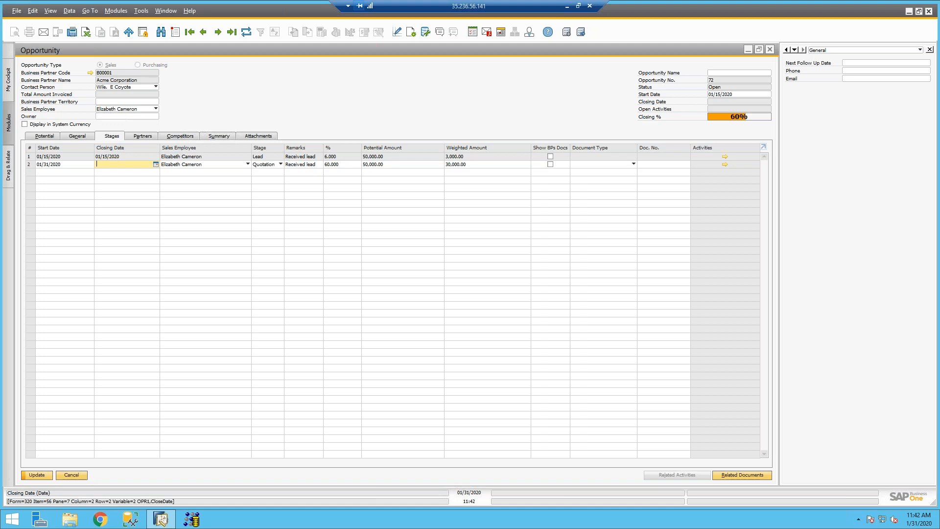
{"action": "type", "text": "31"}
{"action": "key", "text": "Tab"}
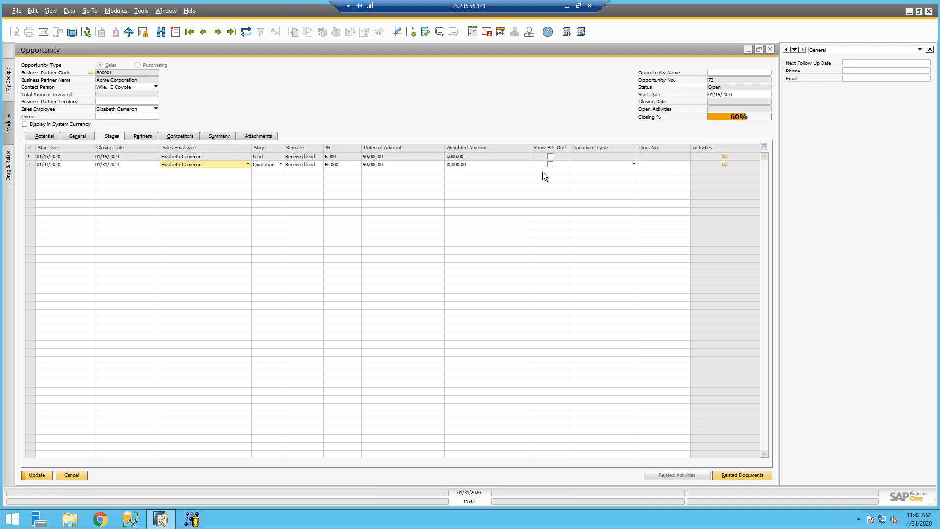
Step: Name the opportunity OPP-ACME and set row 2's document type to Sales Quotations
{"action": "left_click", "coordinate": [725, 73]}
{"action": "type", "text": "OPP ACME"}
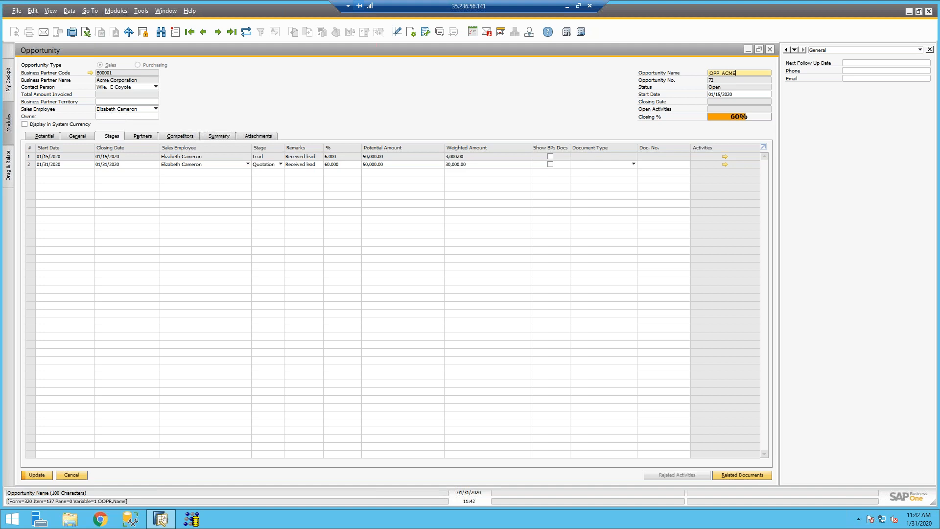
{"action": "key", "text": "Return"}
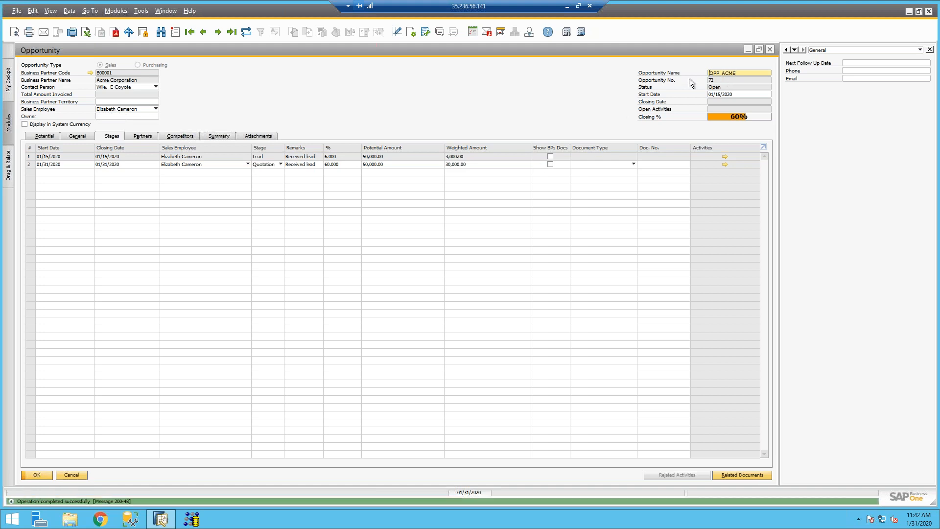
{"action": "left_click", "coordinate": [724, 73]}
{"action": "key", "text": "BackSpace"}
{"action": "type", "text": "-"}
{"action": "key", "text": "Return"}
{"action": "left_click", "coordinate": [580, 164]}
{"action": "left_click", "coordinate": [587, 180]}
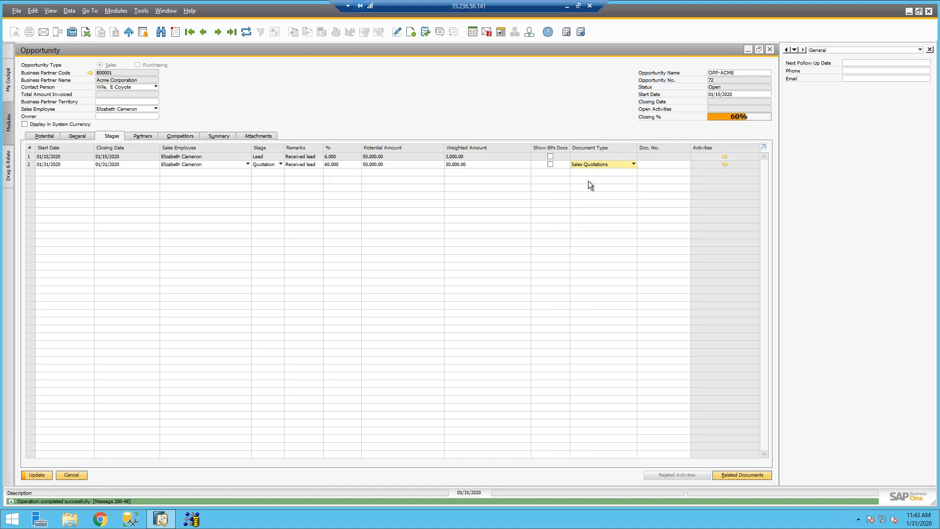
Step: Enter SQ as the remark on the Quotation stage
{"action": "left_click", "coordinate": [652, 170]}
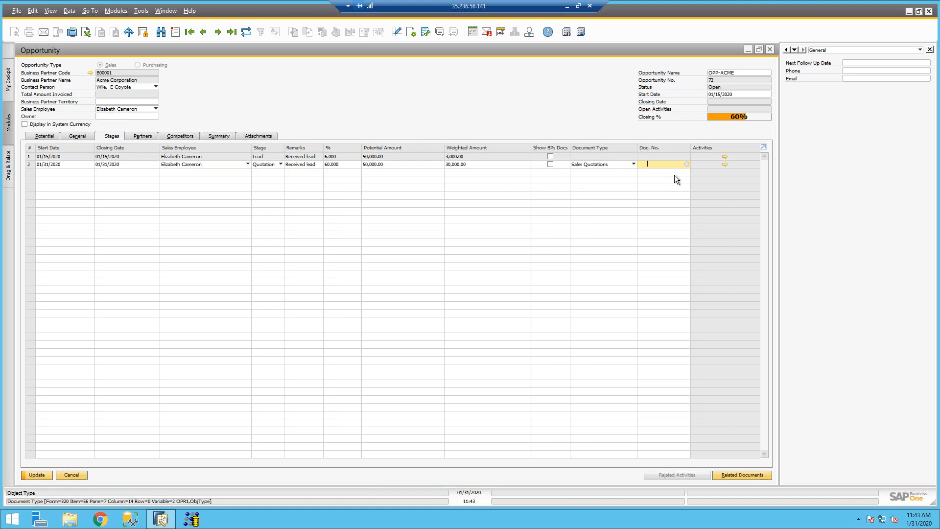
{"action": "left_click", "coordinate": [311, 166]}
{"action": "type", "text": "SQ"}
{"action": "key", "text": "Tab"}
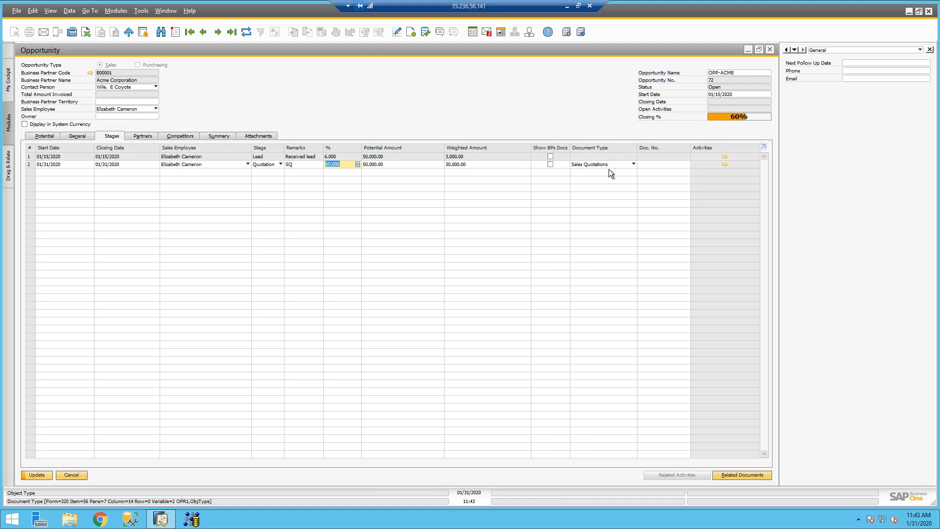
Step: From the List of Sales Quotations, create a new sales quotation for Acme Corporation
{"action": "left_click", "coordinate": [652, 165]}
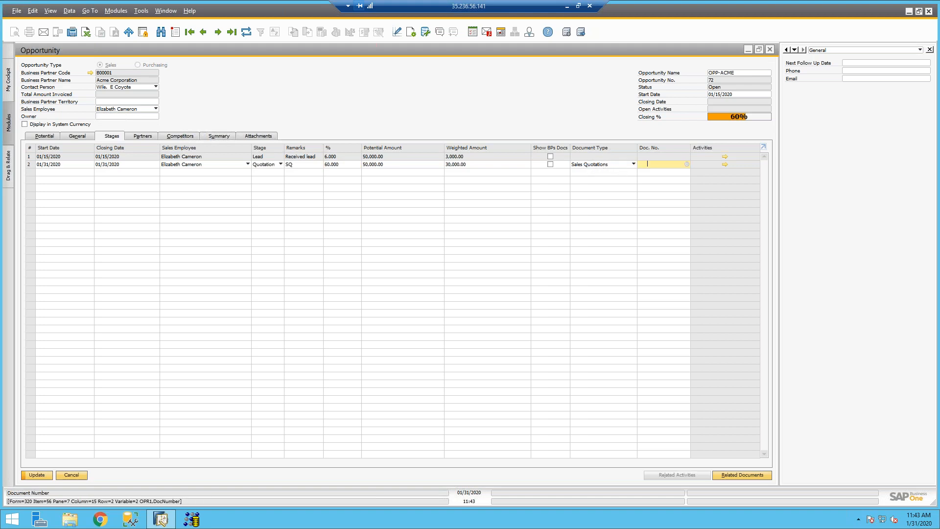
{"action": "left_click", "coordinate": [688, 163]}
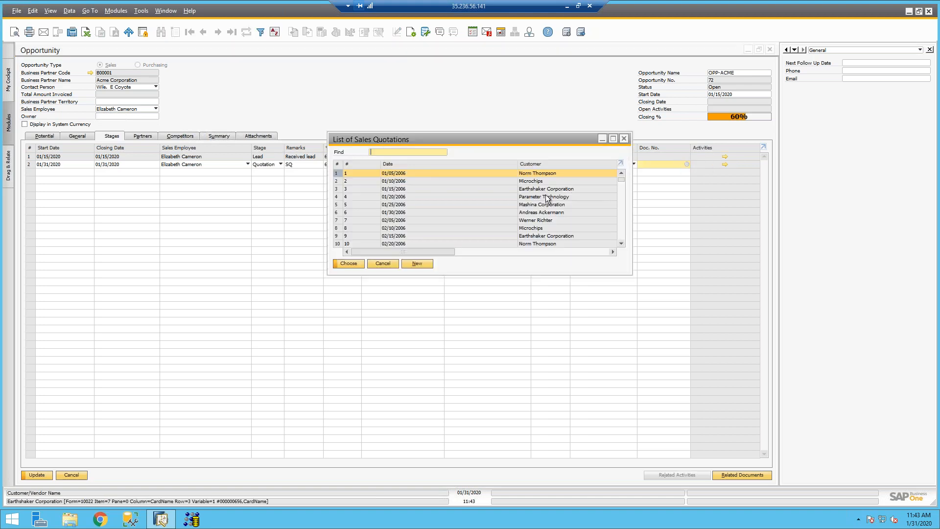
{"action": "left_click_drag", "start_coordinate": [621, 178], "coordinate": [621, 241]}
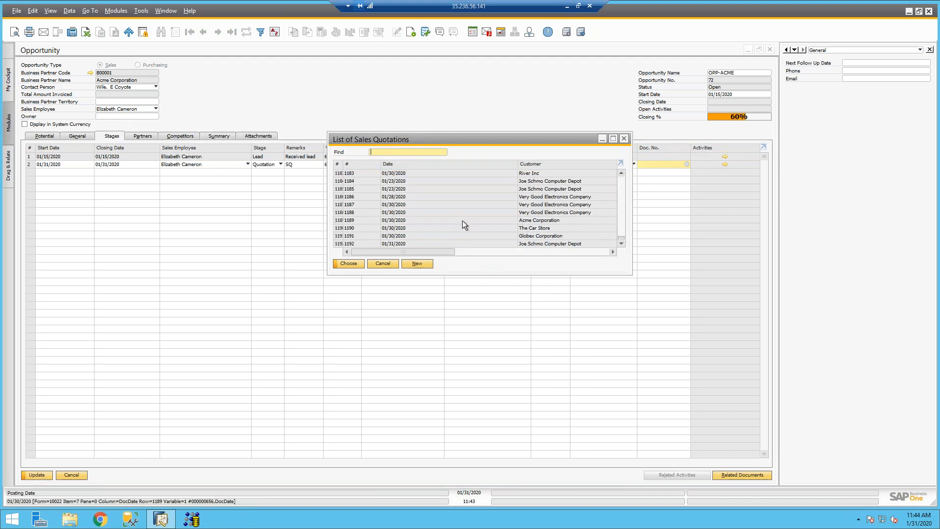
{"action": "left_click", "coordinate": [410, 266]}
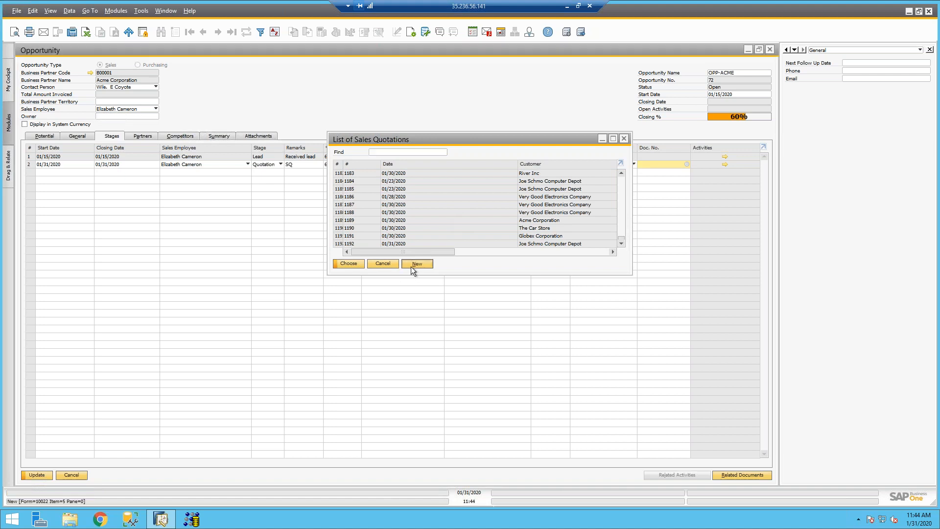
{"action": "left_click_drag", "start_coordinate": [405, 117], "coordinate": [324, 109]}
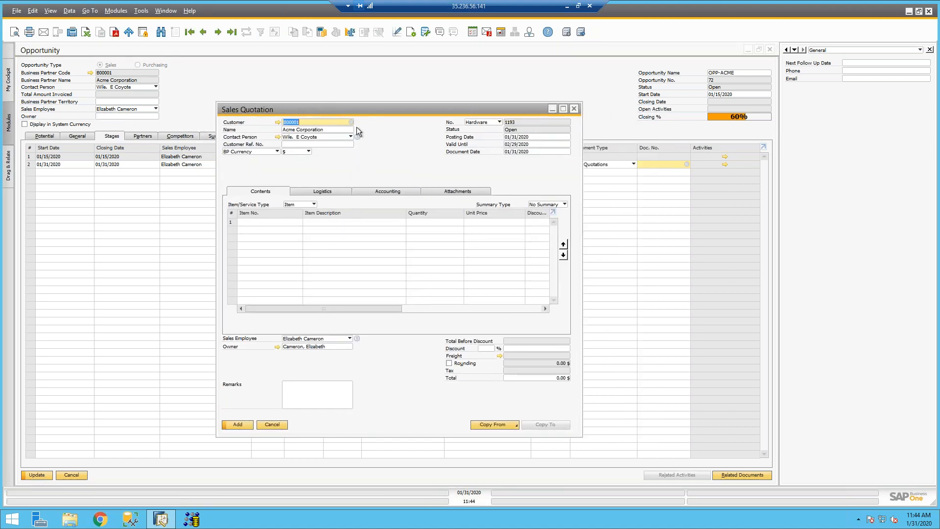
Step: Add printers A00001, A00003 and A00004 as the quotation's item lines
{"action": "left_click", "coordinate": [268, 222]}
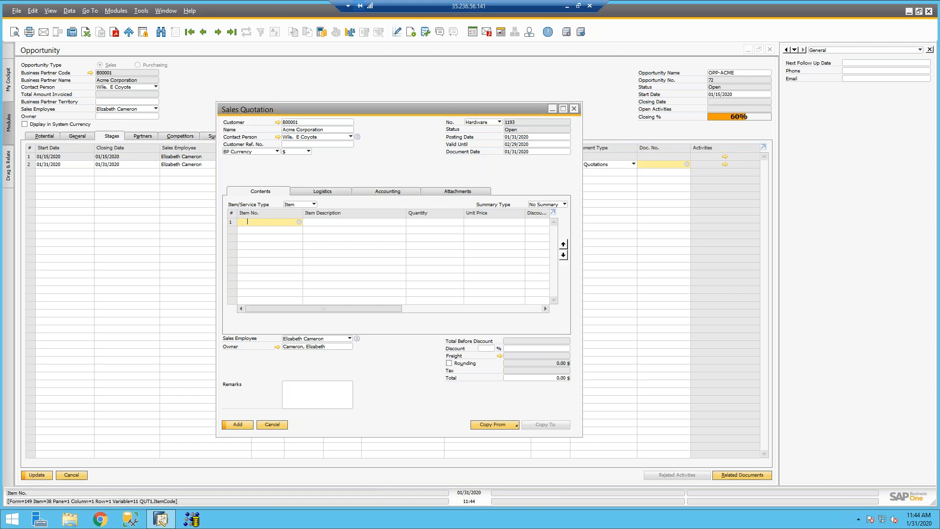
{"action": "left_click", "coordinate": [563, 109]}
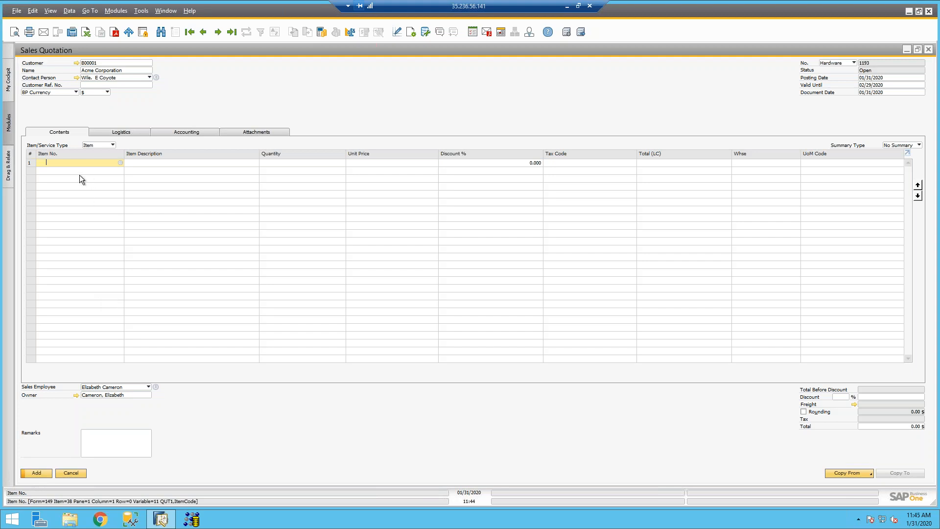
{"action": "key", "text": "Tab"}
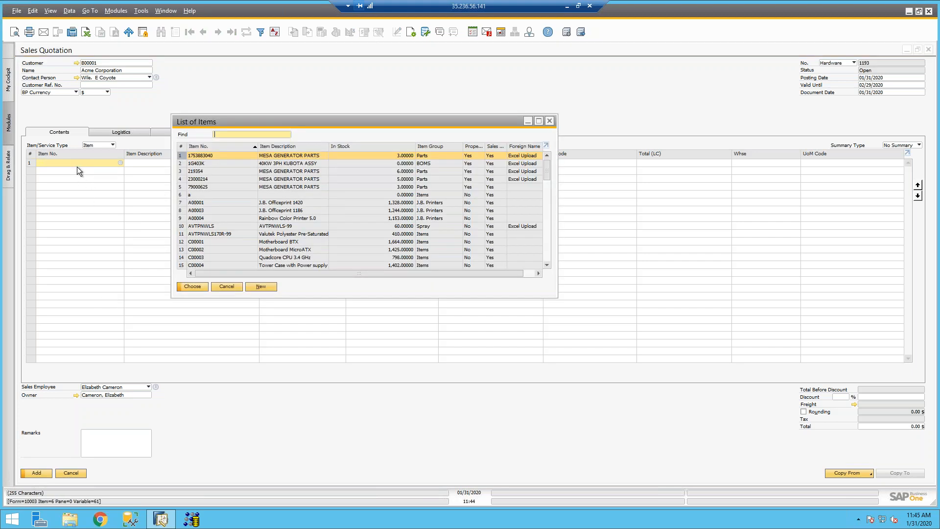
{"action": "left_click", "coordinate": [278, 205]}
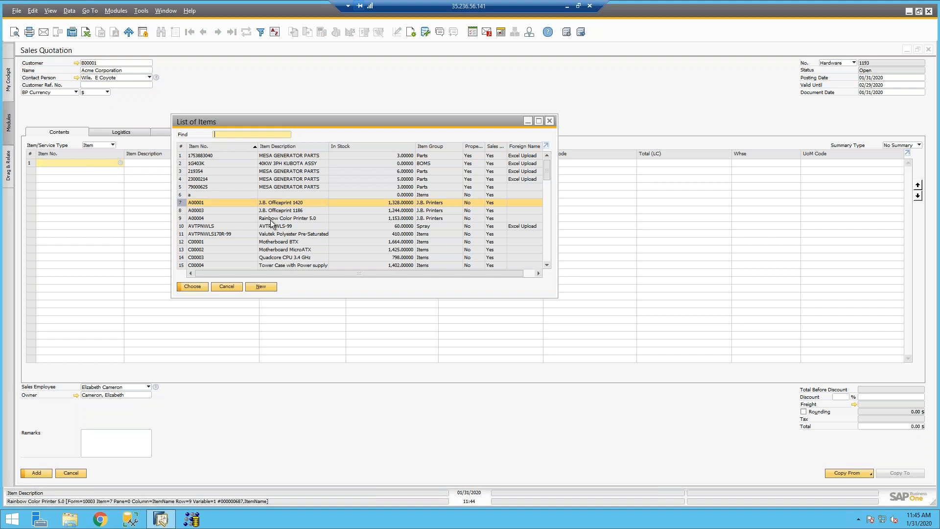
{"action": "left_click", "coordinate": [272, 221], "text": "shift"}
{"action": "left_click", "coordinate": [202, 286]}
Step: Set the three line quantities to 100, 5 and 10
{"action": "left_click", "coordinate": [339, 164]}
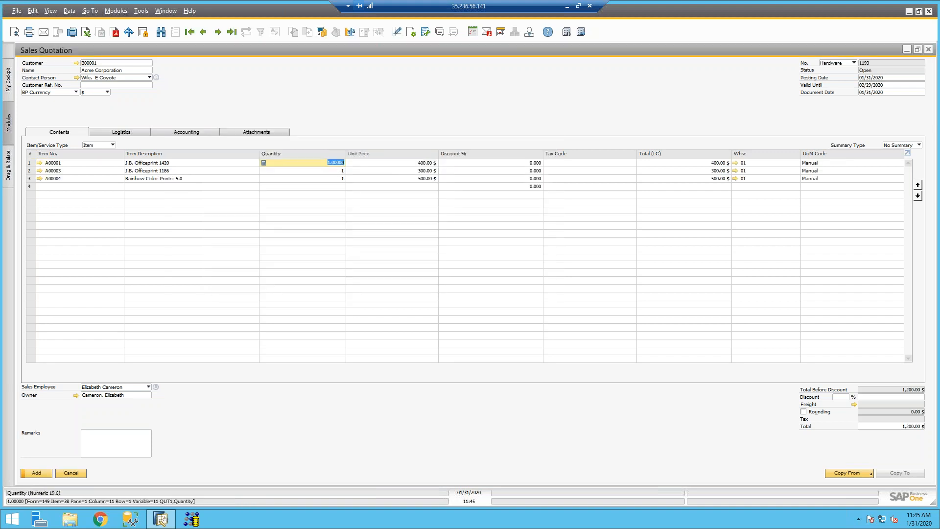
{"action": "type", "text": "100"}
{"action": "key", "text": "Tab"}
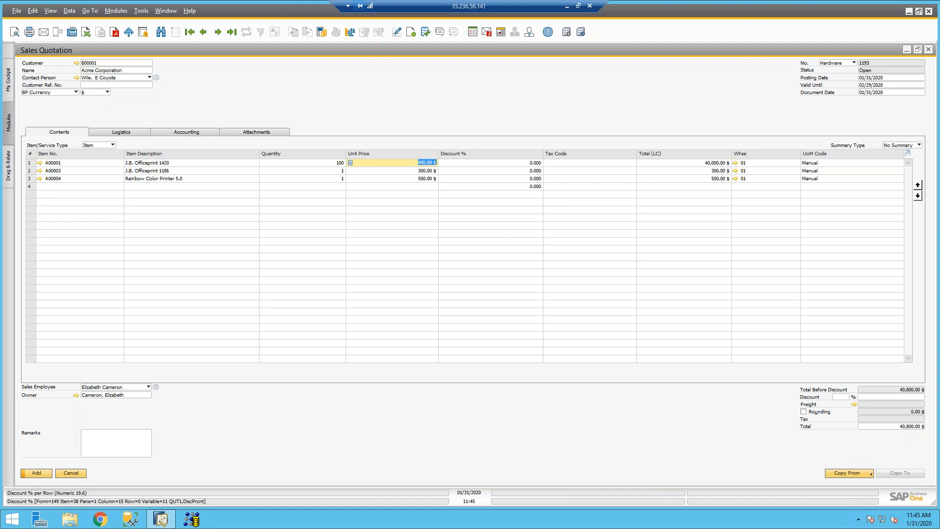
{"action": "left_click", "coordinate": [340, 172]}
{"action": "type", "text": "5"}
{"action": "left_click", "coordinate": [341, 179]}
{"action": "type", "text": "10"}
{"action": "key", "text": "Tab"}
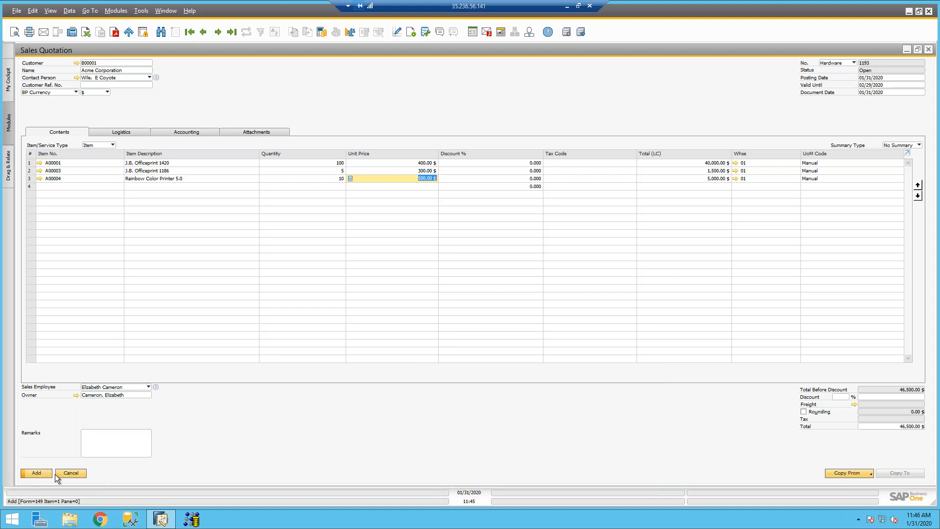
Step: Apply a 9% document discount to the quotation
{"action": "left_click", "coordinate": [840, 397]}
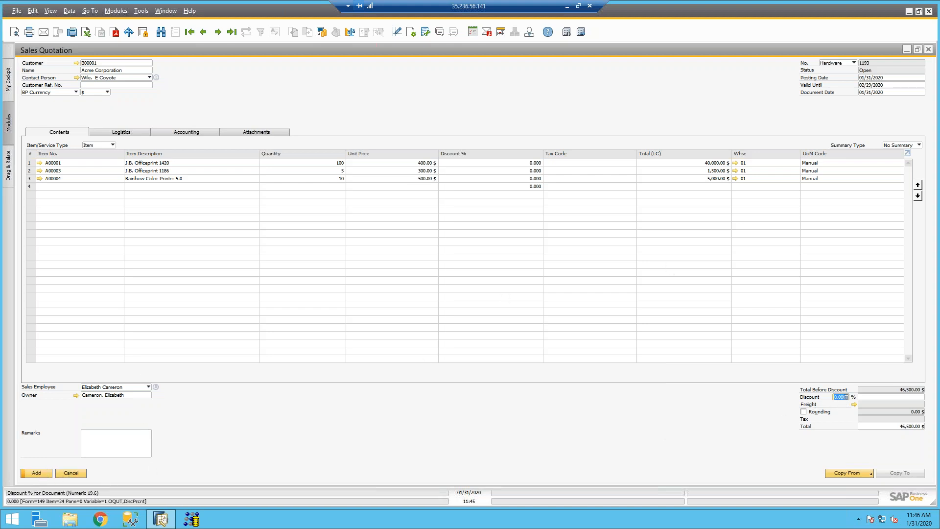
{"action": "type", "text": "9"}
{"action": "key", "text": "Tab"}
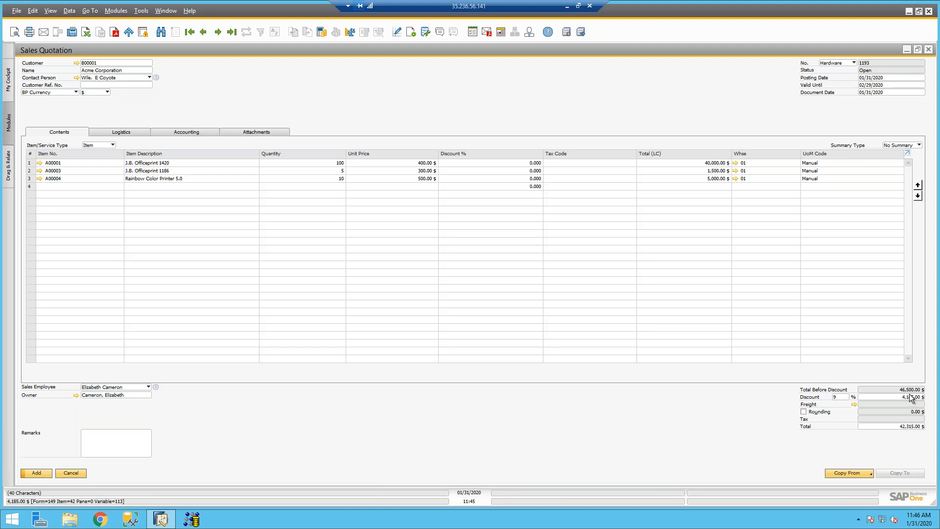
Step: Add the quotation with approval remark 'Please approve' and update the Acme opportunity
{"action": "left_click", "coordinate": [36, 472]}
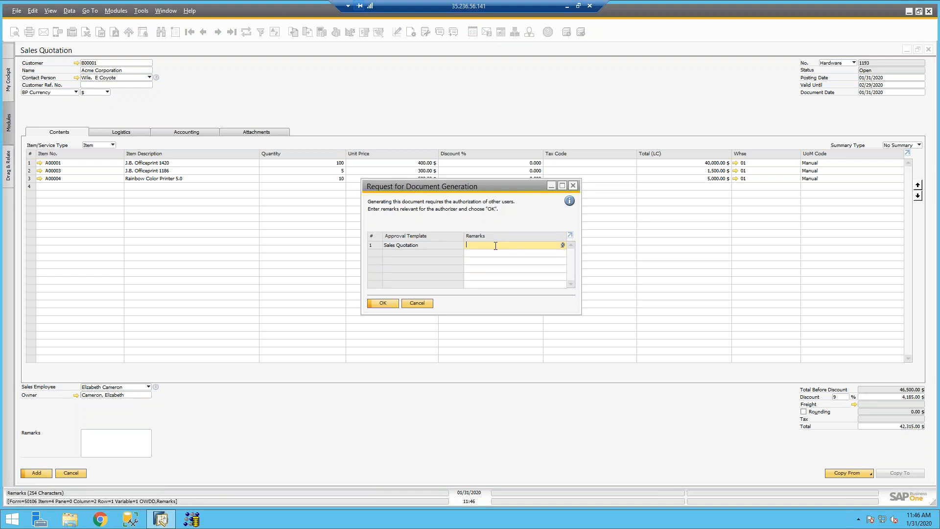
{"action": "type", "text": "Please approve"}
{"action": "left_click", "coordinate": [377, 304]}
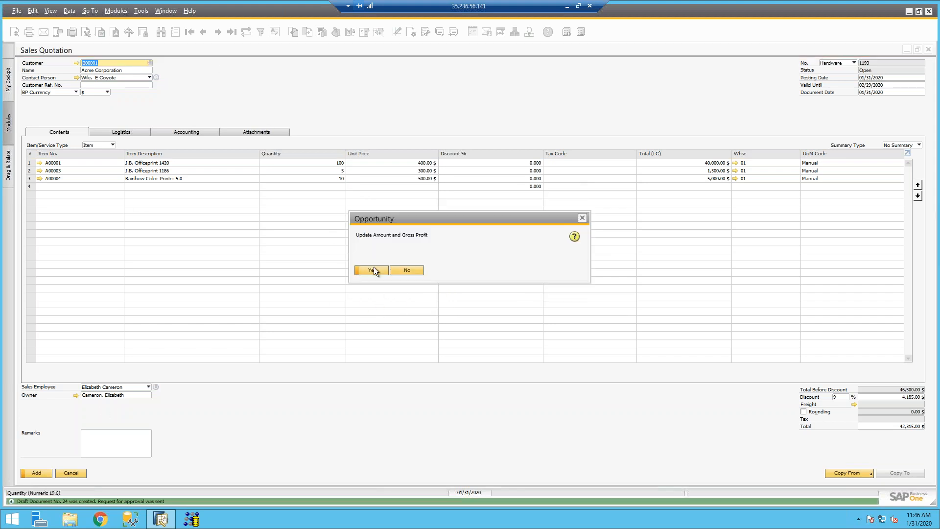
{"action": "left_click", "coordinate": [375, 268]}
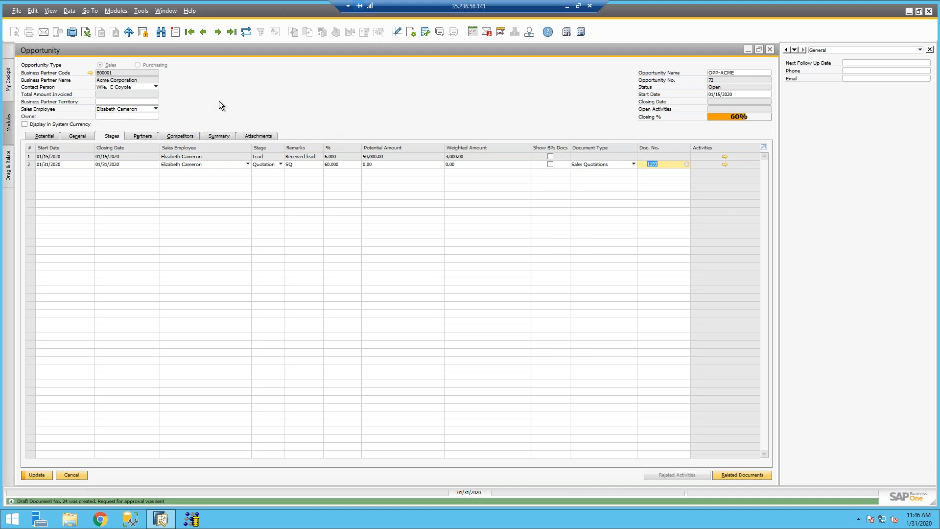
Step: Review the General and Potential tabs, attempt an update refused for 0 potential amount, then open Query Manager
{"action": "left_click", "coordinate": [66, 137]}
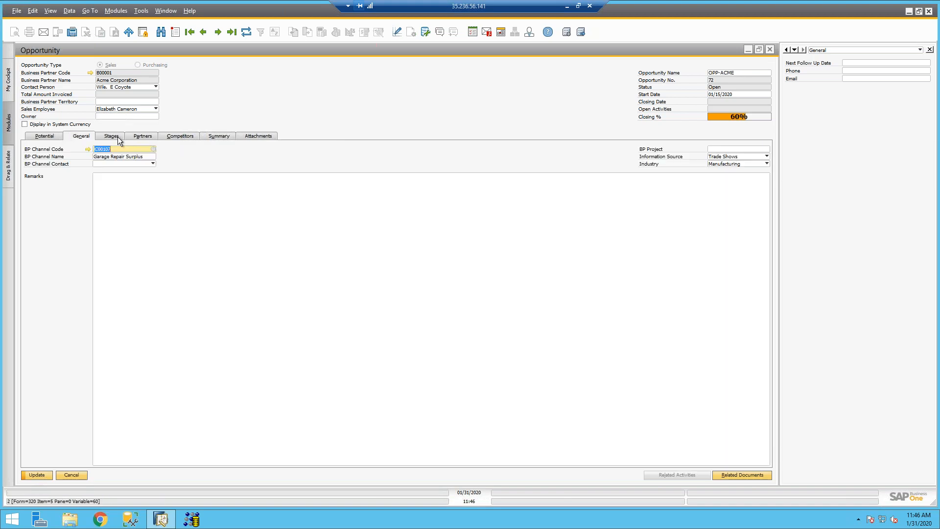
{"action": "left_click", "coordinate": [49, 136]}
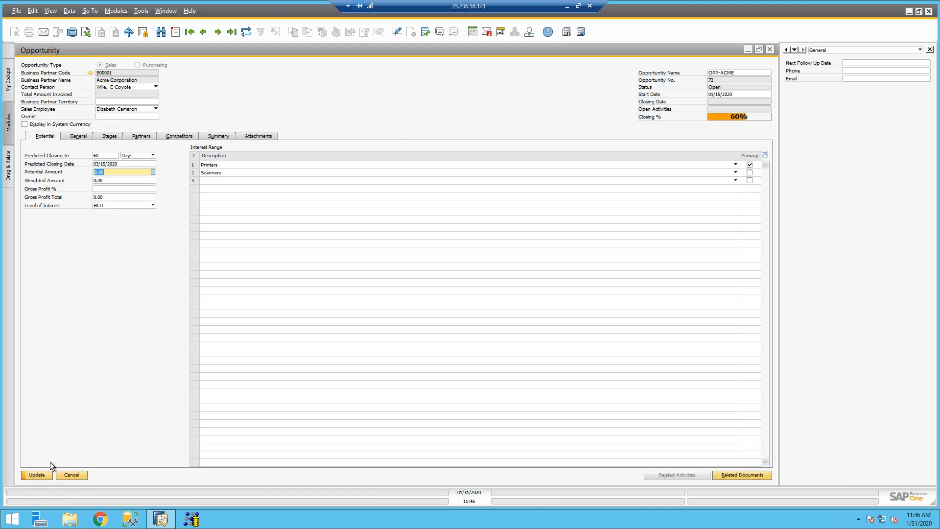
{"action": "left_click", "coordinate": [36, 474]}
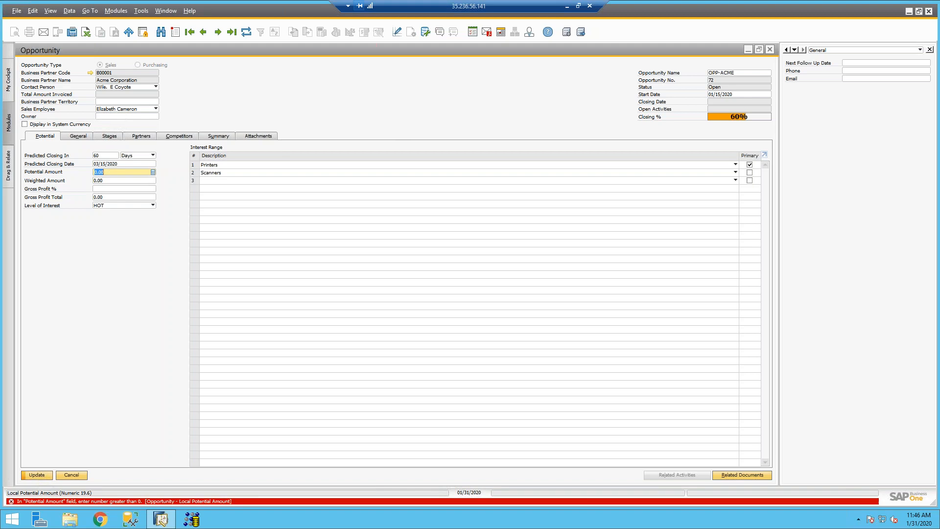
{"action": "left_click", "coordinate": [426, 31]}
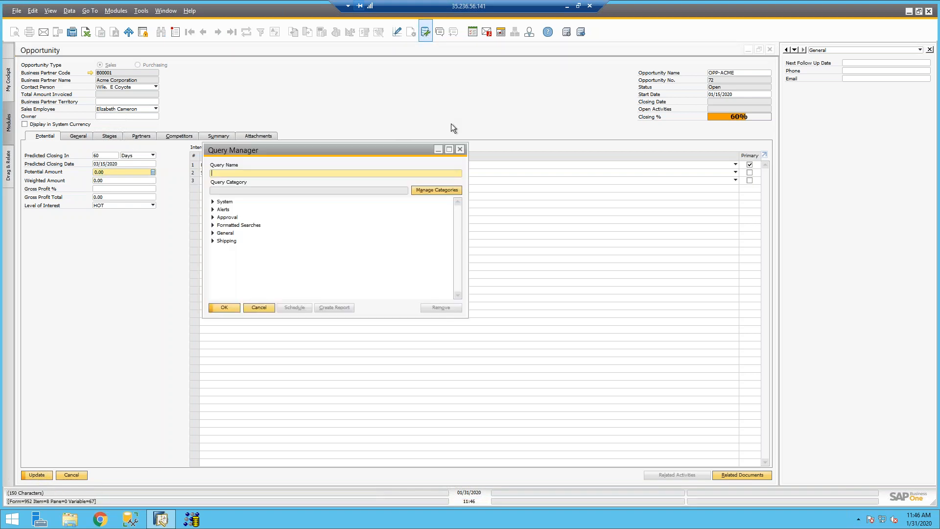
Step: Close Query Manager and open the pending document generation approval request from Messages/Alerts
{"action": "left_click", "coordinate": [458, 149]}
{"action": "left_click", "coordinate": [487, 32]}
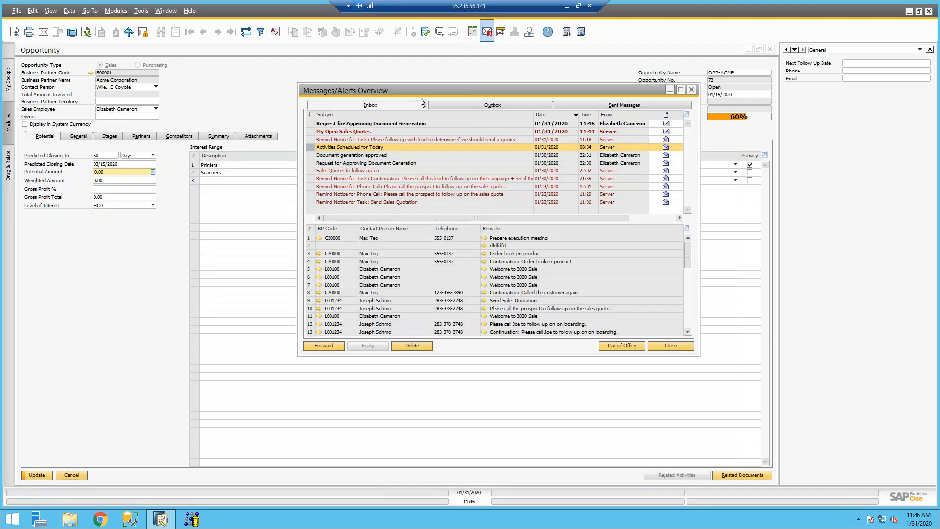
{"action": "left_click", "coordinate": [401, 124]}
{"action": "left_click", "coordinate": [319, 275]}
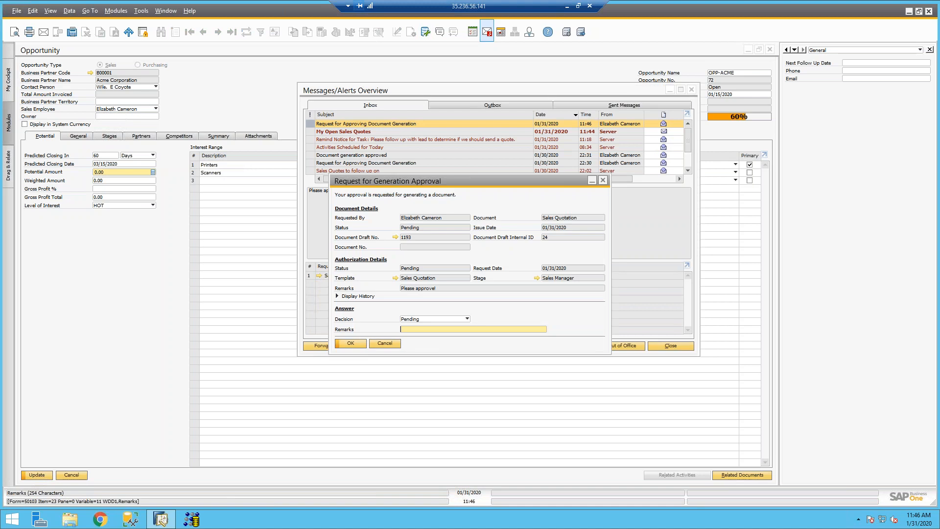
Step: Set the request's decision to Approved, save it, and close the opportunity form
{"action": "left_click", "coordinate": [412, 319]}
{"action": "left_click", "coordinate": [409, 331]}
{"action": "left_click", "coordinate": [350, 343]}
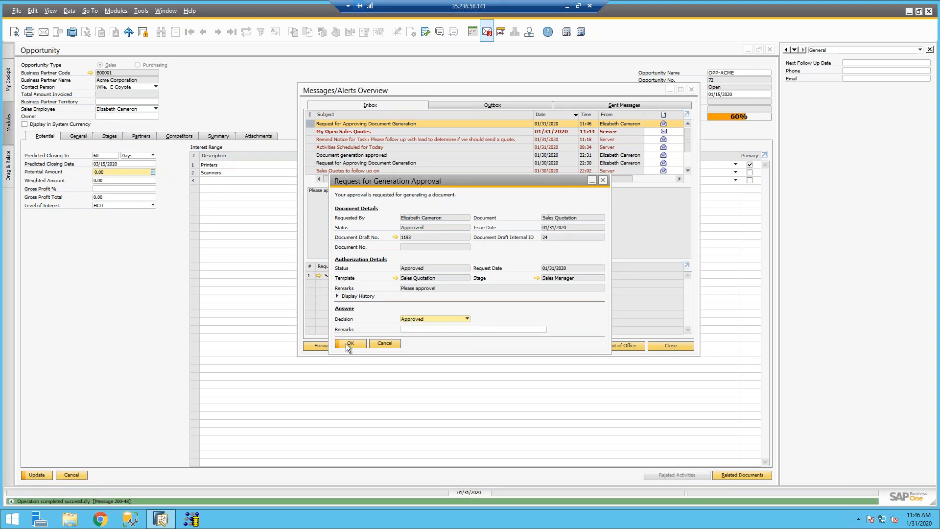
{"action": "left_click", "coordinate": [346, 343]}
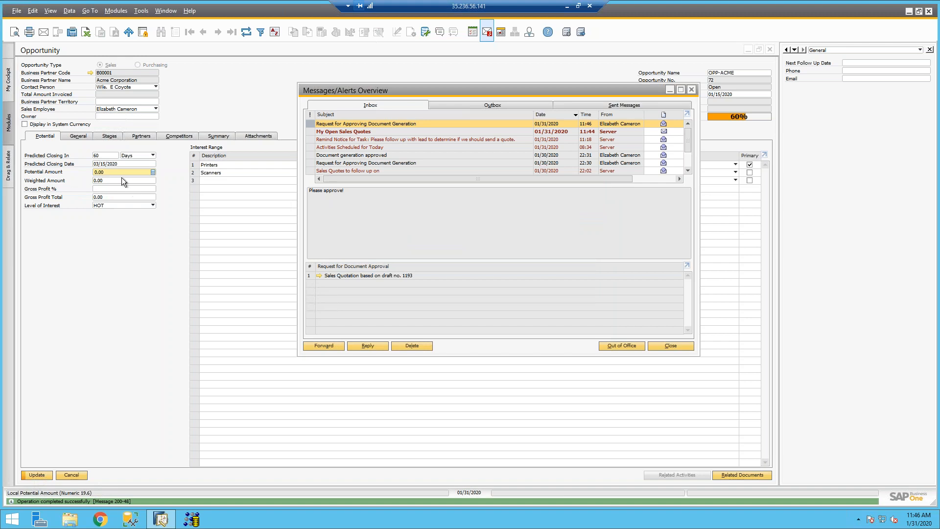
{"action": "left_click", "coordinate": [110, 173]}
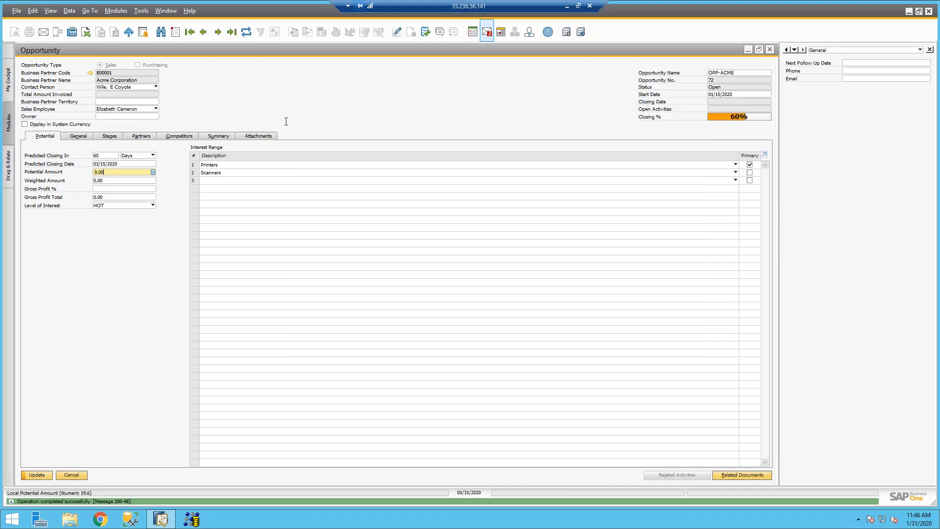
{"action": "left_click", "coordinate": [769, 51]}
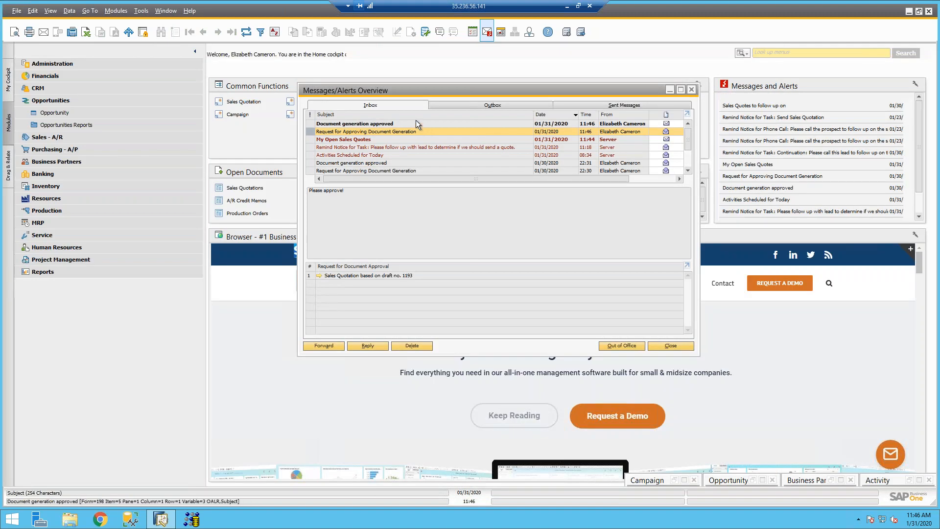
Step: Open the approved draft from the 'Document generation approved' message and add it as a sales quotation
{"action": "left_click", "coordinate": [416, 123]}
{"action": "left_click", "coordinate": [319, 239]}
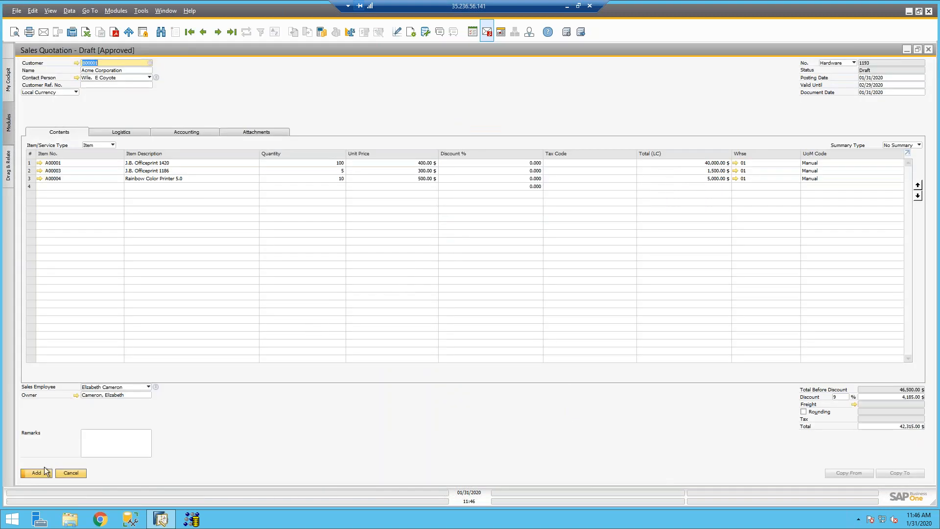
{"action": "left_click", "coordinate": [39, 473]}
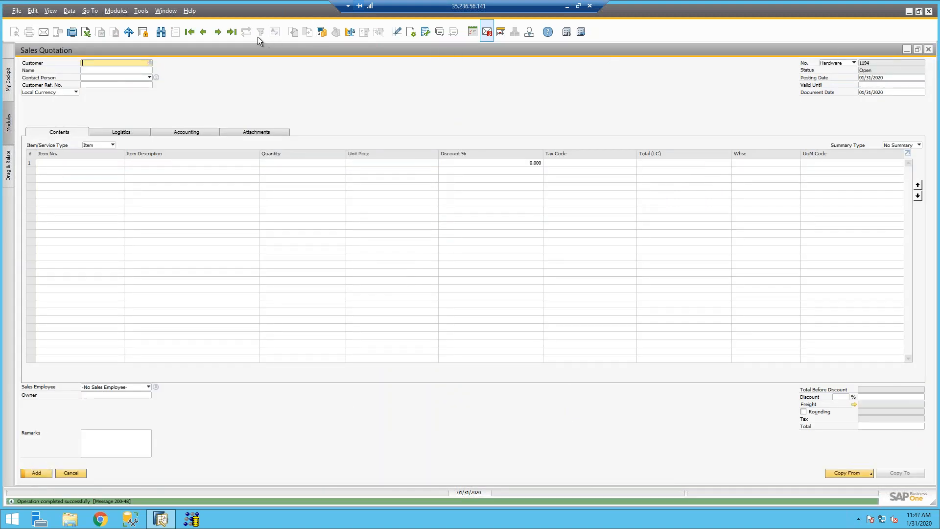
Step: Bring back sales quotation 1193 for Acme Corporation and maximize its window
{"action": "left_click", "coordinate": [231, 36]}
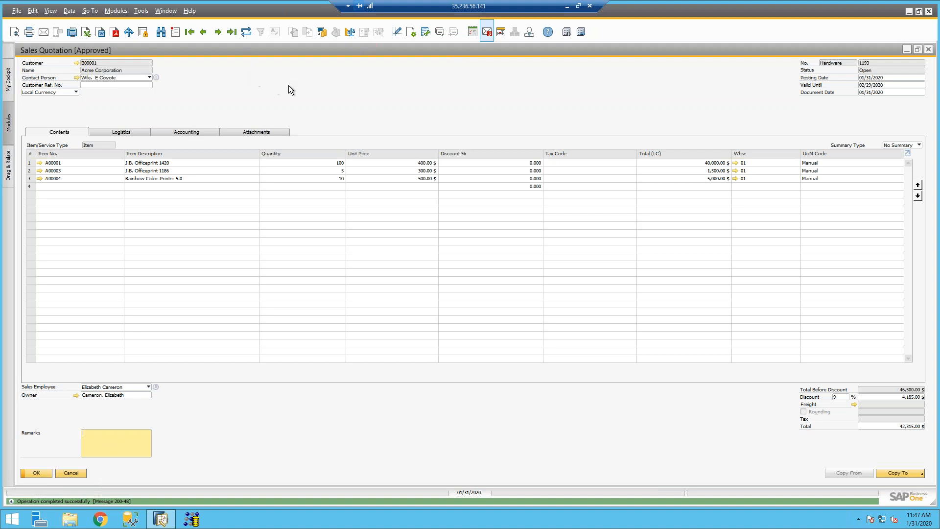
{"action": "double_click", "coordinate": [283, 52]}
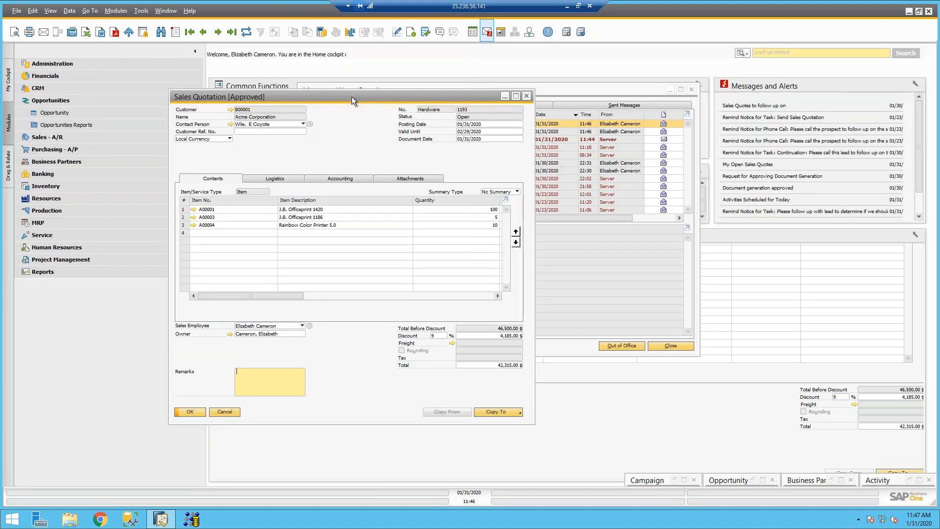
{"action": "left_click_drag", "start_coordinate": [333, 54], "coordinate": [331, 42]}
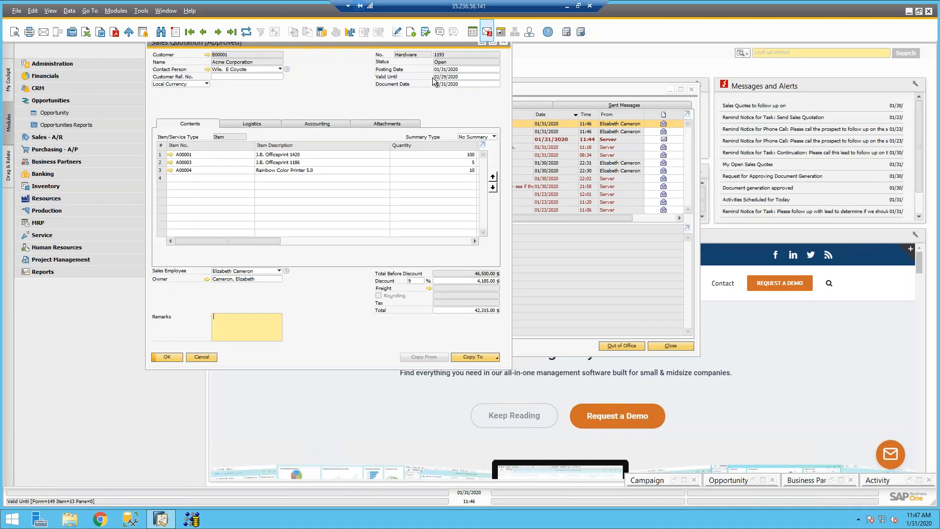
{"action": "left_click", "coordinate": [492, 44]}
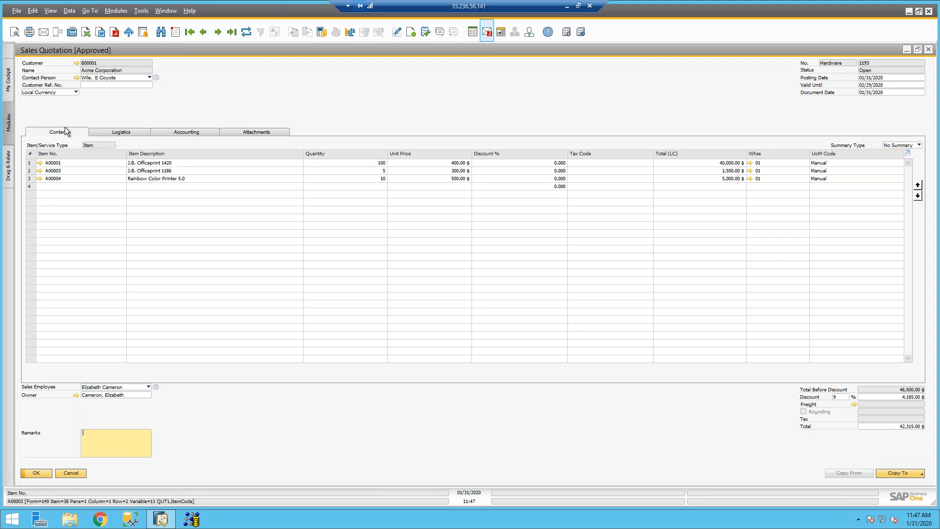
Step: Start an e-mail of the approved quotation with its report attached
{"action": "left_click", "coordinate": [47, 36]}
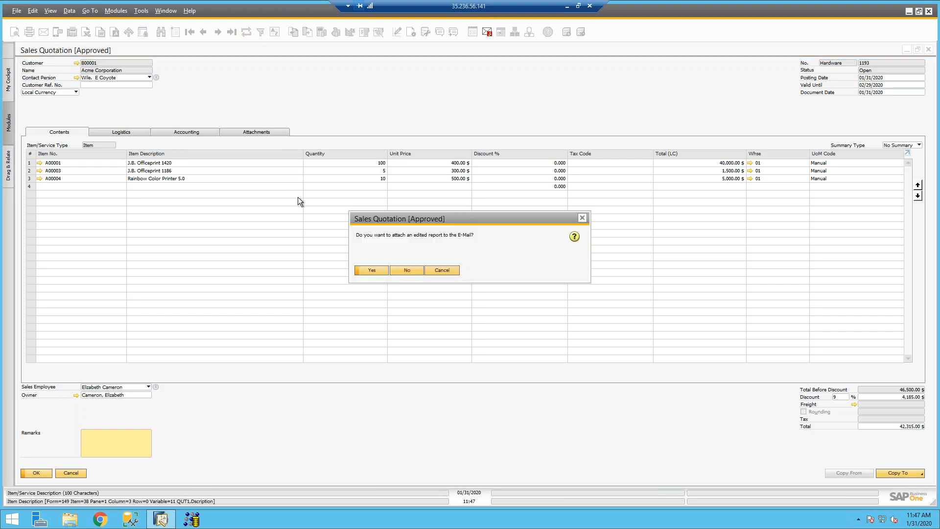
{"action": "left_click", "coordinate": [372, 271]}
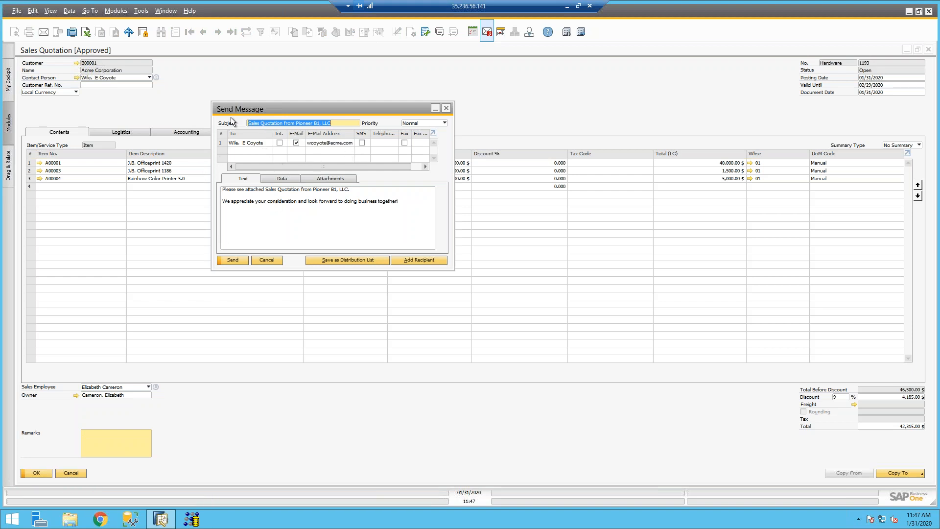
{"action": "left_click", "coordinate": [346, 249]}
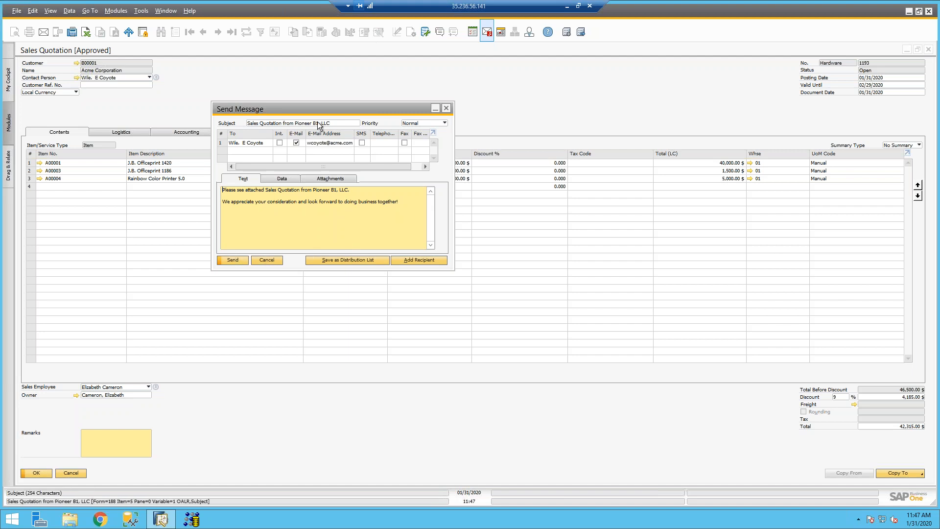
Step: Replace the recipient with a different e-mail address, send the message, and close the quotation
{"action": "left_click", "coordinate": [330, 143]}
{"action": "left_click", "coordinate": [330, 181]}
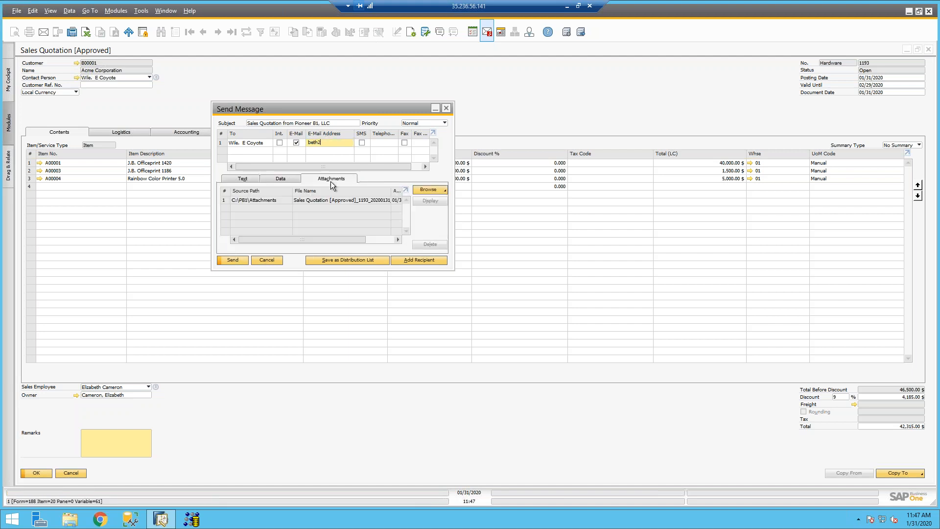
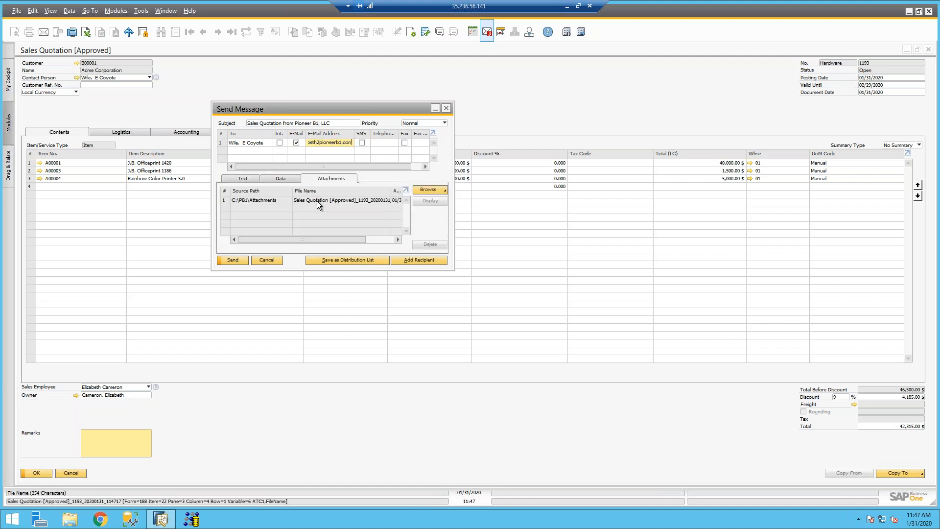
{"action": "left_click", "coordinate": [233, 260]}
{"action": "left_click", "coordinate": [447, 109]}
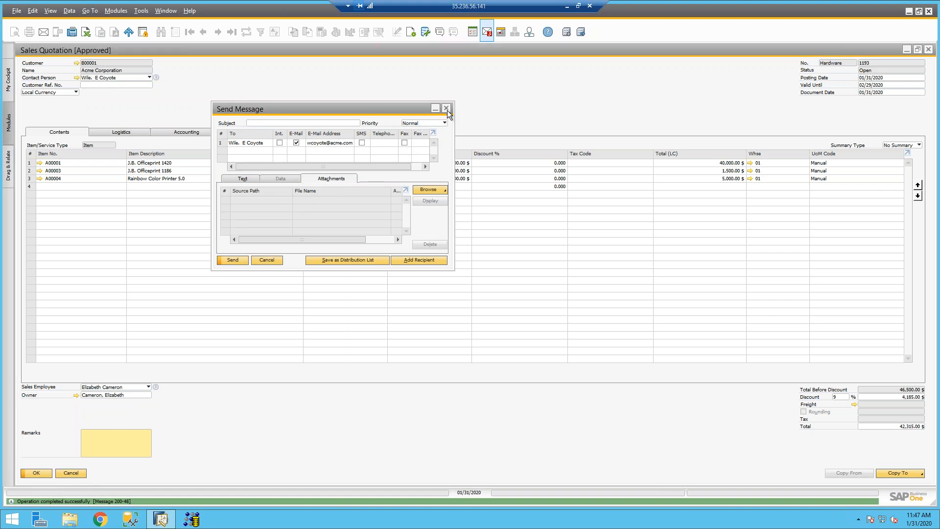
{"action": "left_click", "coordinate": [930, 51]}
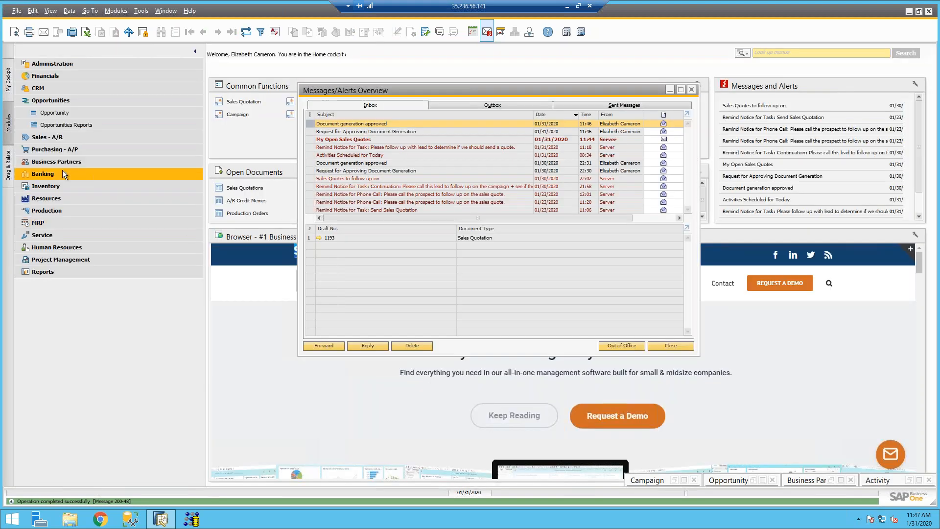
Step: Run the Sent Emails Report from Business Partner Reports for 01/31/2020 through 01/31/2020
{"action": "left_click", "coordinate": [44, 161]}
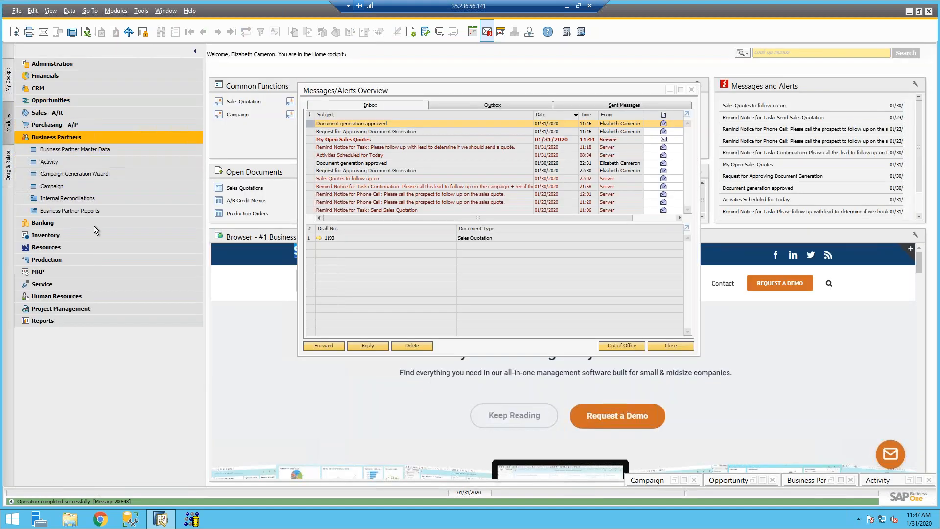
{"action": "left_click", "coordinate": [83, 210]}
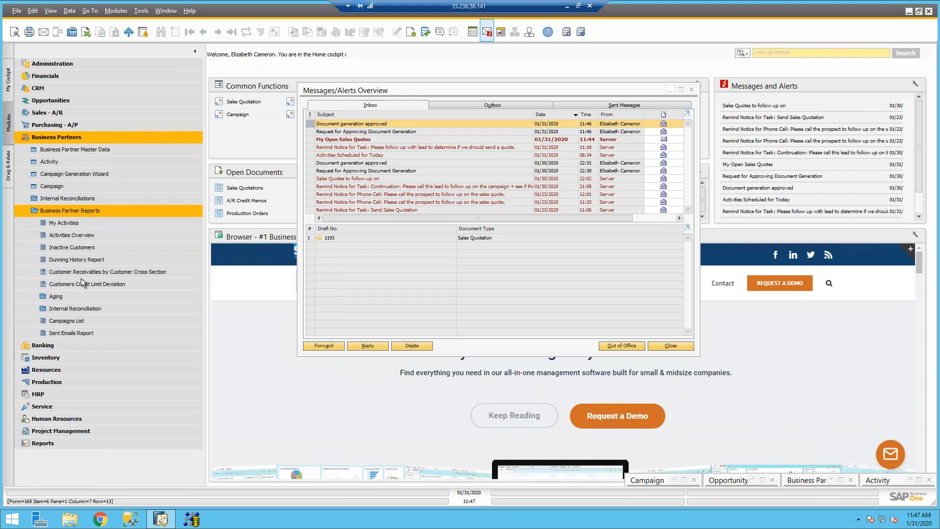
{"action": "left_click", "coordinate": [69, 333]}
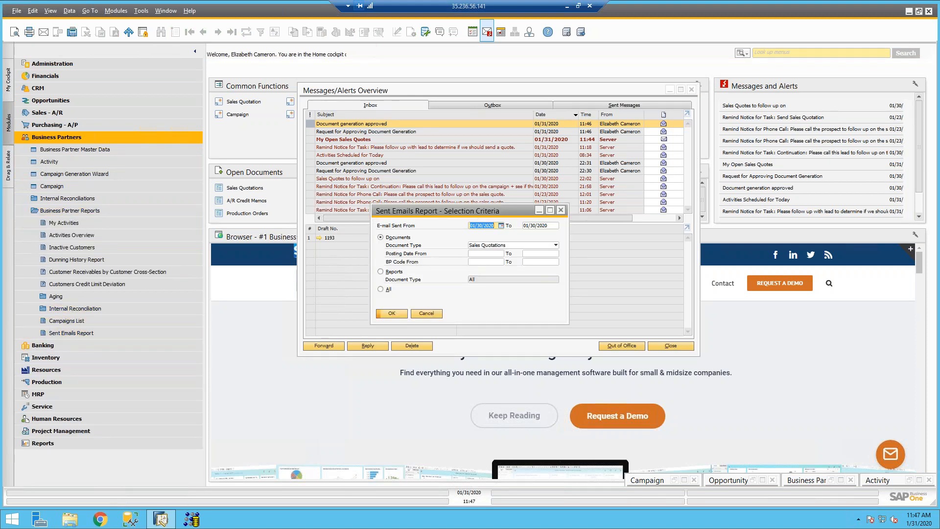
{"action": "type", "text": "31"}
{"action": "key", "text": "Tab"}
{"action": "type", "text": "31"}
{"action": "key", "text": "Tab"}
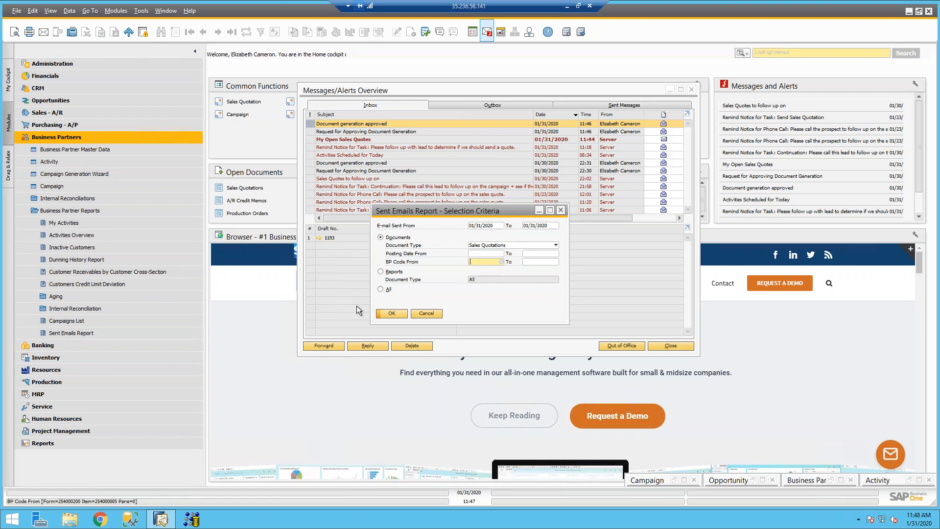
{"action": "left_click", "coordinate": [395, 316]}
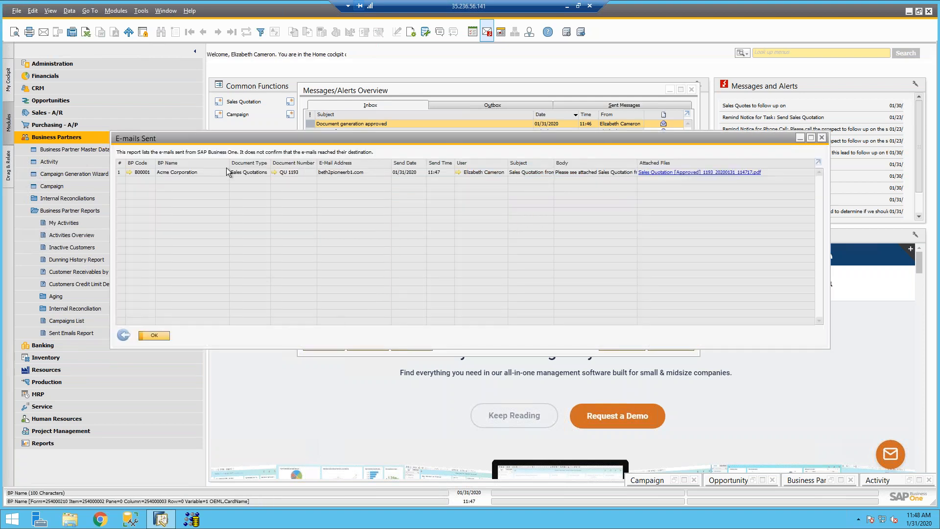
Step: View the attached PDF of the QU 1193 e-mail to Acme Corporation, then close the report windows
{"action": "left_click_drag", "start_coordinate": [404, 138], "coordinate": [456, 284]}
{"action": "left_click", "coordinate": [670, 89]}
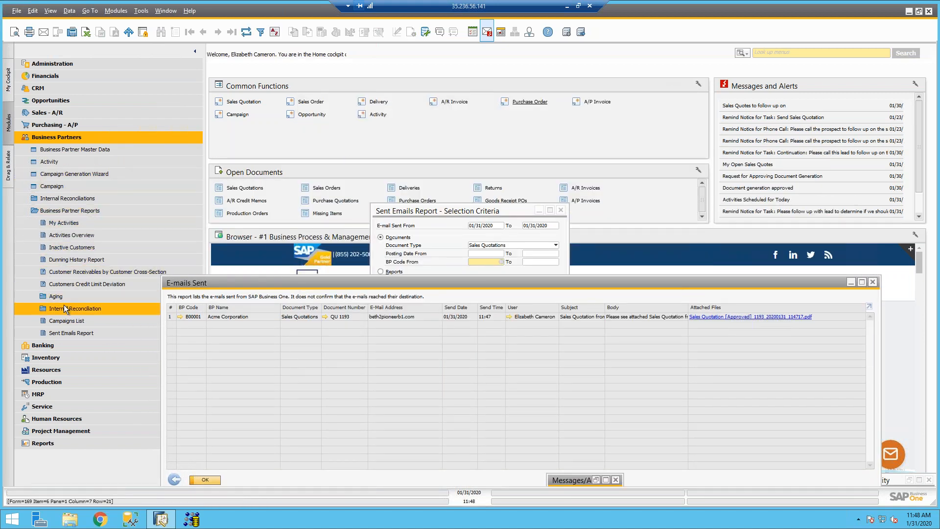
{"action": "left_click_drag", "start_coordinate": [417, 210], "coordinate": [404, 119]}
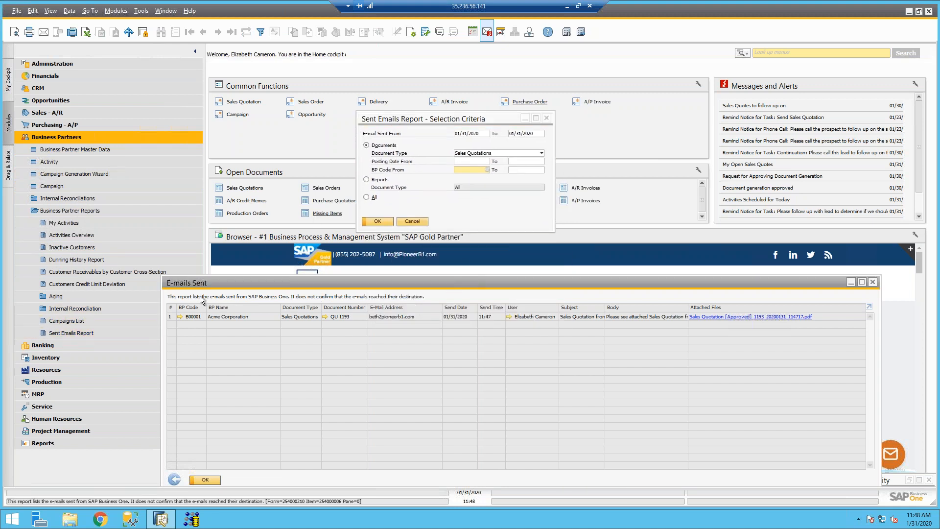
{"action": "left_click_drag", "start_coordinate": [215, 283], "coordinate": [211, 218]}
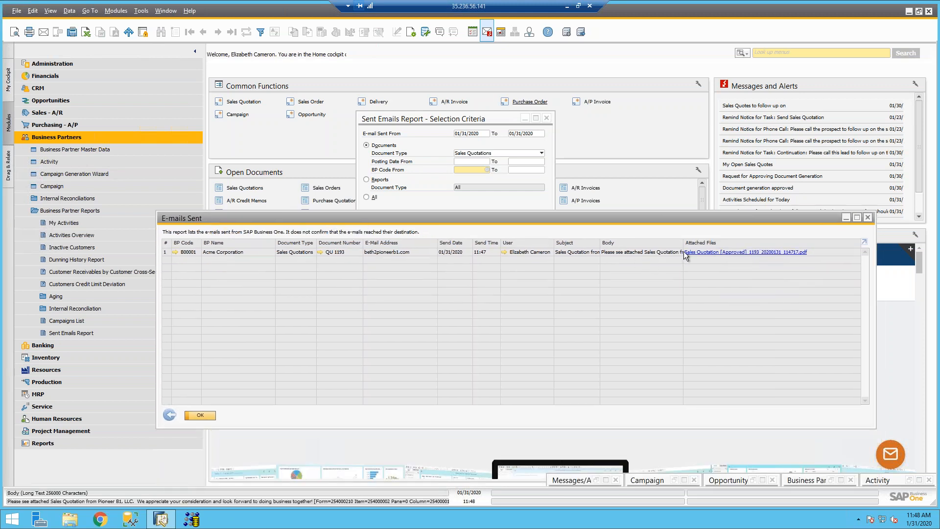
{"action": "left_click", "coordinate": [692, 252]}
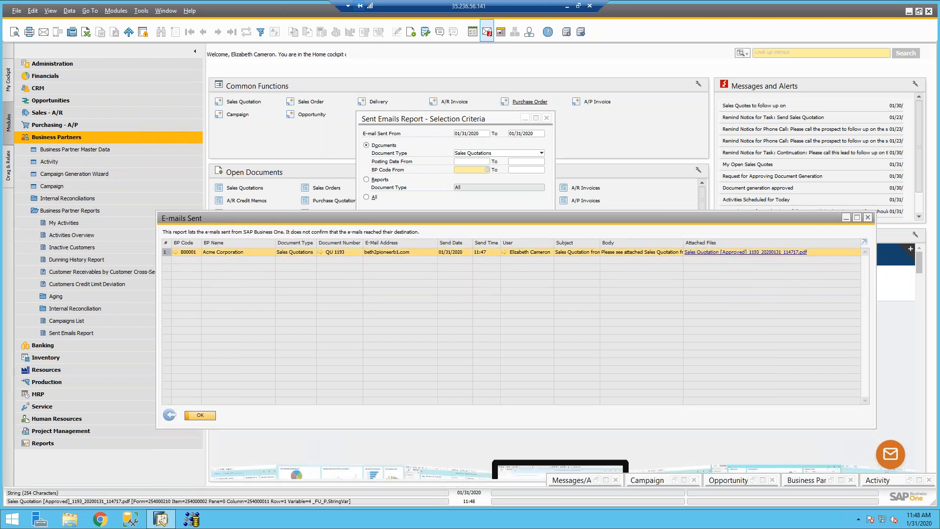
{"action": "left_click", "coordinate": [720, 255]}
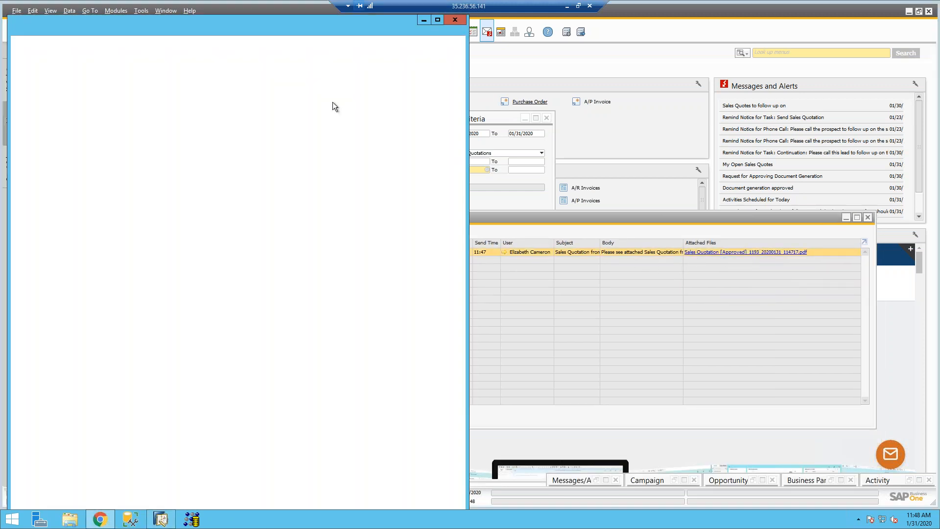
{"action": "scroll", "coordinate": [234, 304], "scroll_direction": "down", "scroll_amount": 2}
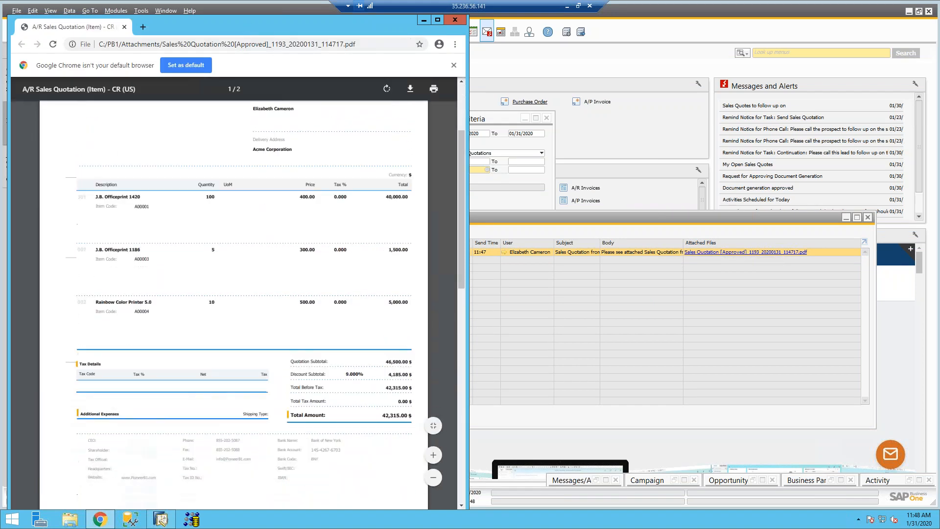
{"action": "left_click", "coordinate": [463, 21]}
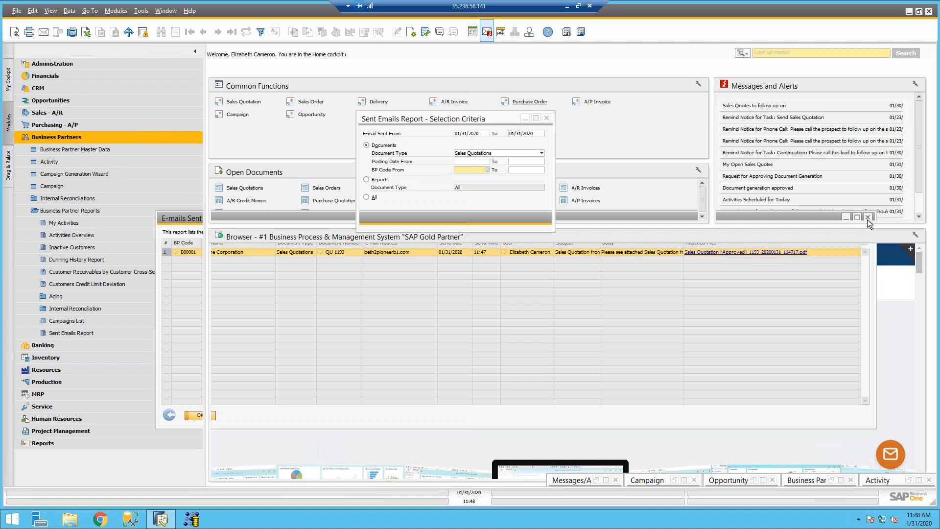
{"action": "left_click", "coordinate": [868, 218]}
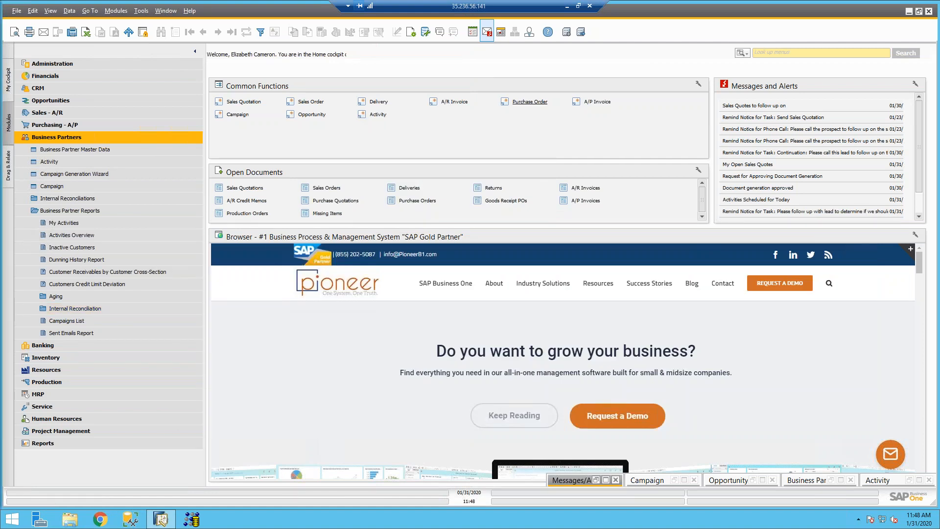
Step: Find and open the Open Items List with a menu search for 'ope'
{"action": "left_click", "coordinate": [746, 52]}
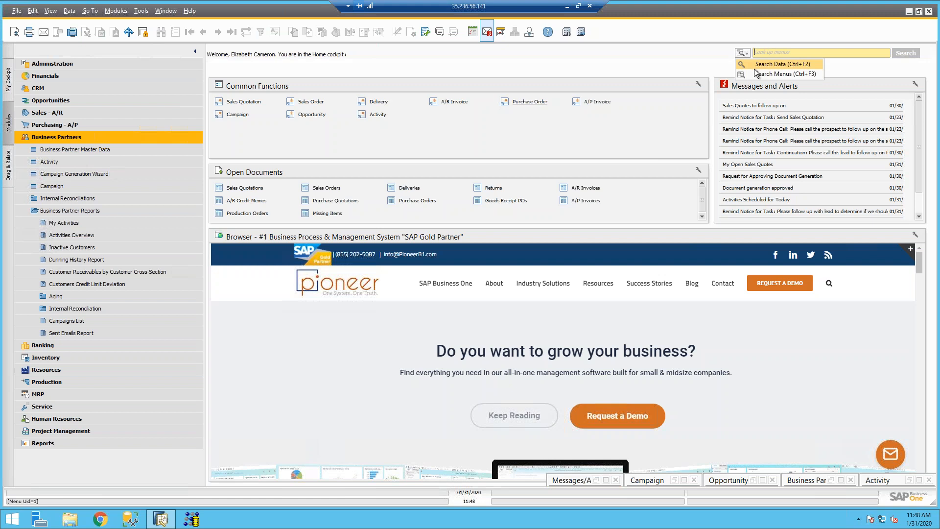
{"action": "left_click", "coordinate": [778, 74]}
{"action": "type", "text": "open"}
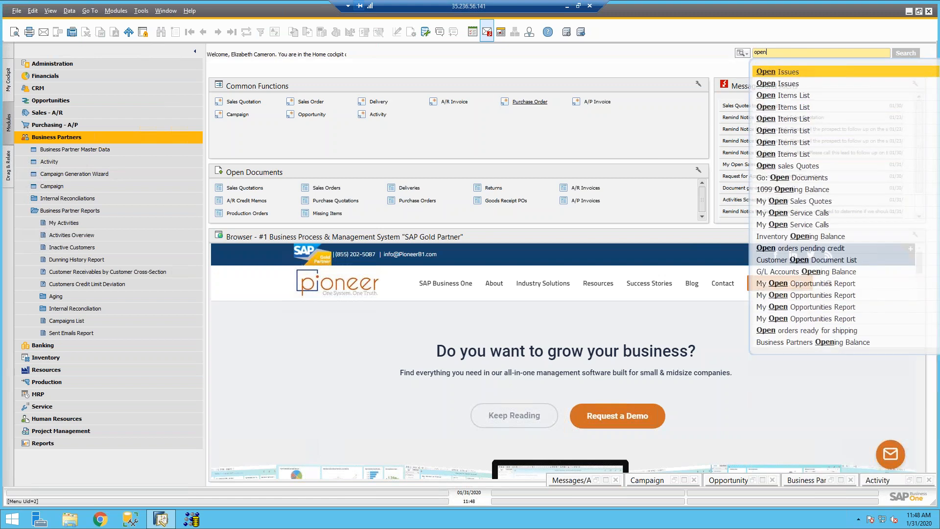
{"action": "key", "text": "Down"}
{"action": "key", "text": "Down"}
{"action": "key", "text": "Down"}
{"action": "key", "text": "Return"}
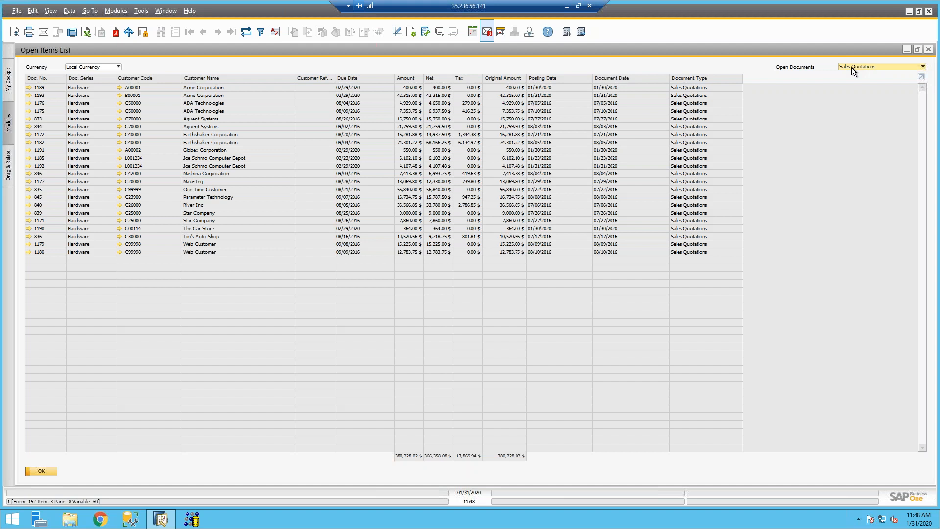
Step: Look over quotations 1172 and 833 in the list, then open sales quotation 1193
{"action": "left_click", "coordinate": [39, 136]}
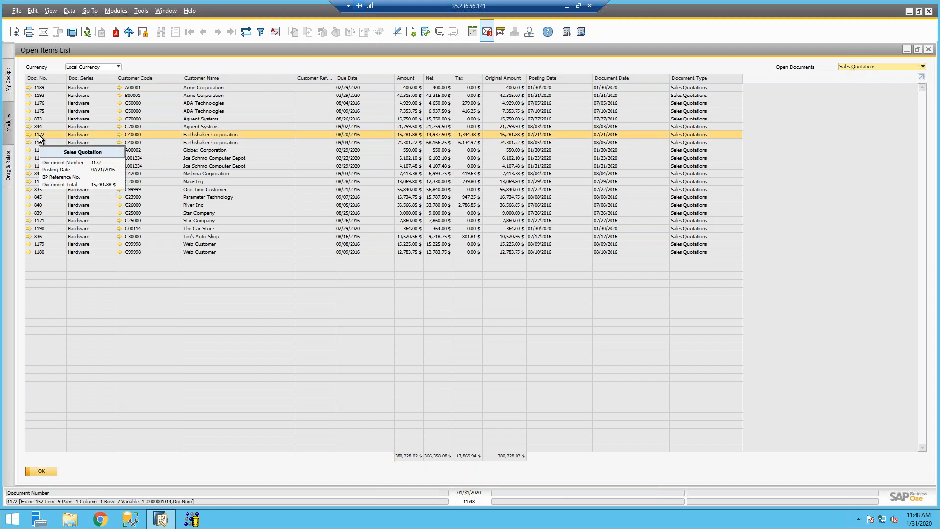
{"action": "right_click", "coordinate": [39, 136]}
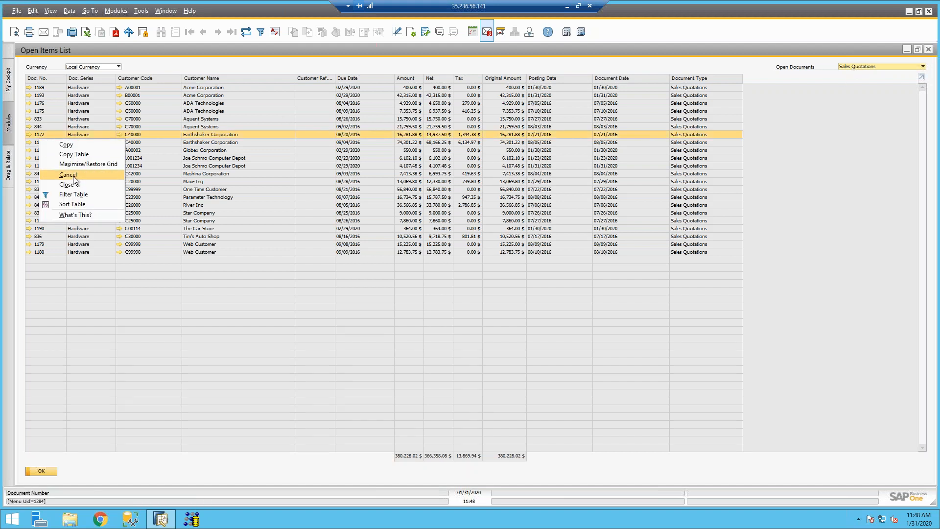
{"action": "left_click", "coordinate": [155, 116]}
{"action": "left_click", "coordinate": [30, 118]}
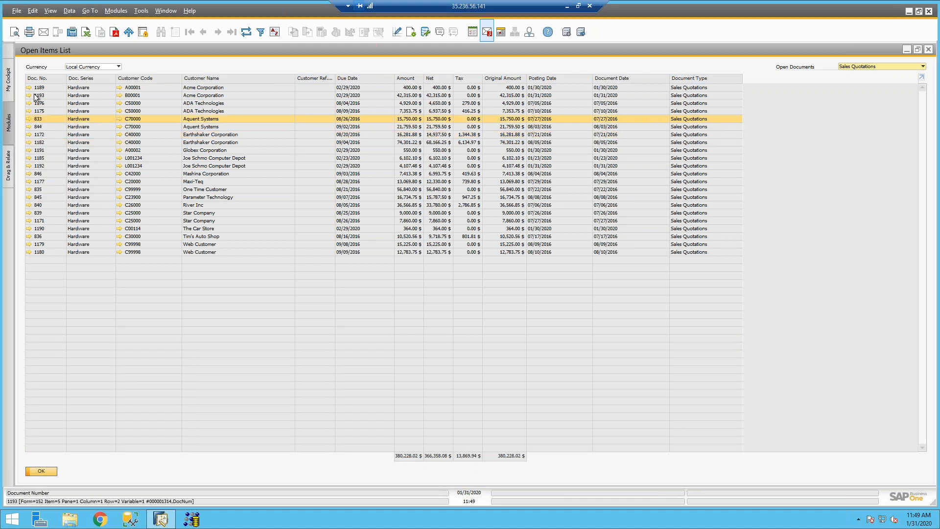
{"action": "mouse_move", "coordinate": [35, 96]}
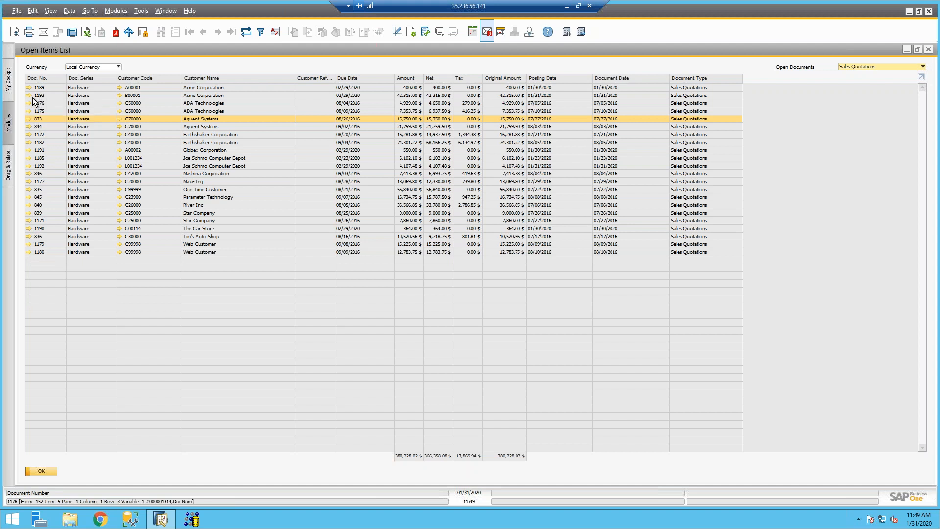
{"action": "left_click", "coordinate": [30, 95]}
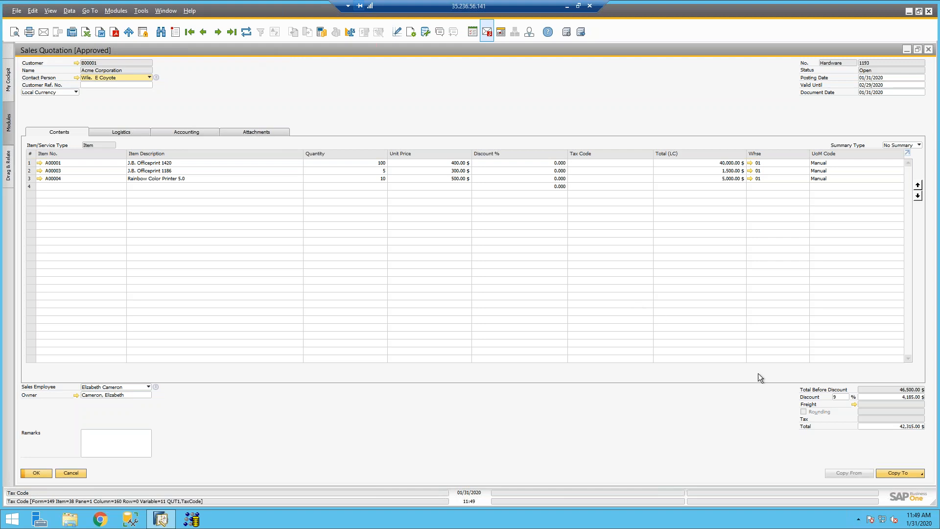
Step: Copy quotation 1193 into a new sales order with delivery date 02/13/2020
{"action": "left_click", "coordinate": [893, 474]}
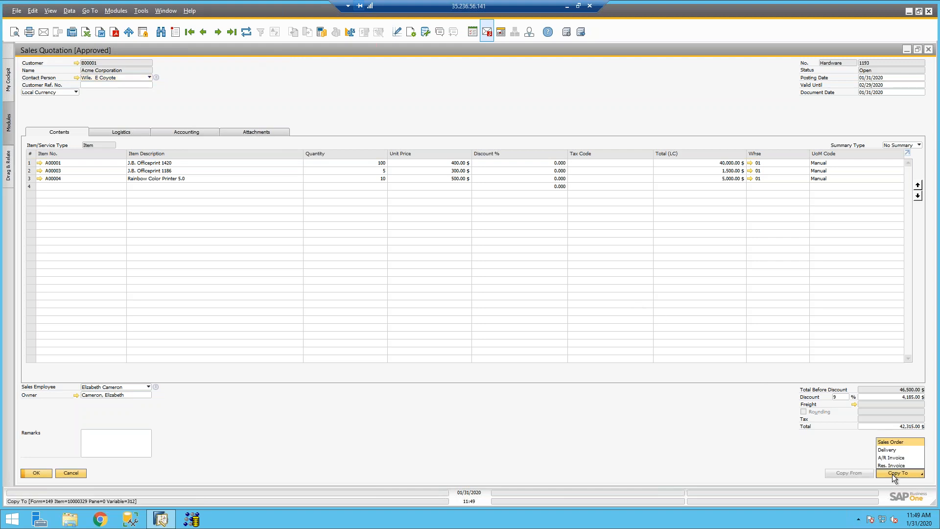
{"action": "left_click", "coordinate": [893, 442]}
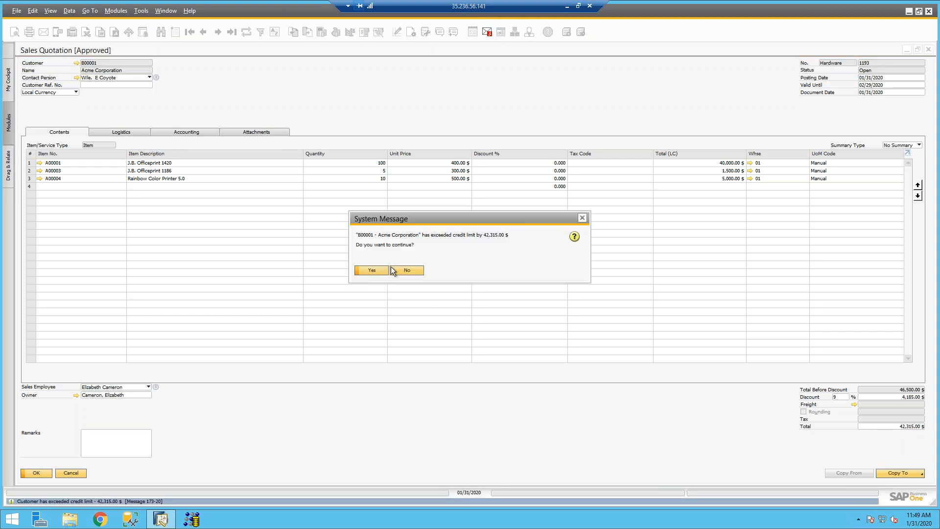
{"action": "left_click", "coordinate": [372, 270]}
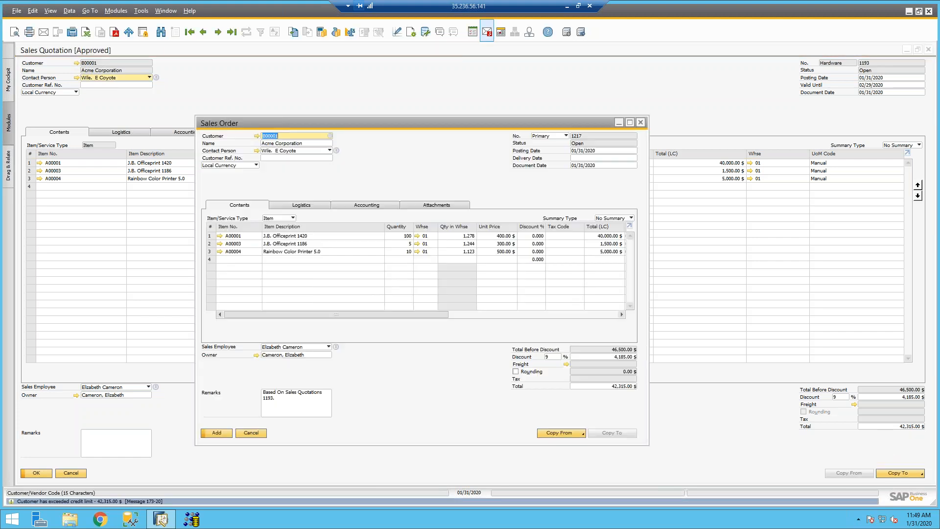
{"action": "left_click", "coordinate": [577, 157]}
{"action": "type", "text": "213"}
{"action": "key", "text": "Tab"}
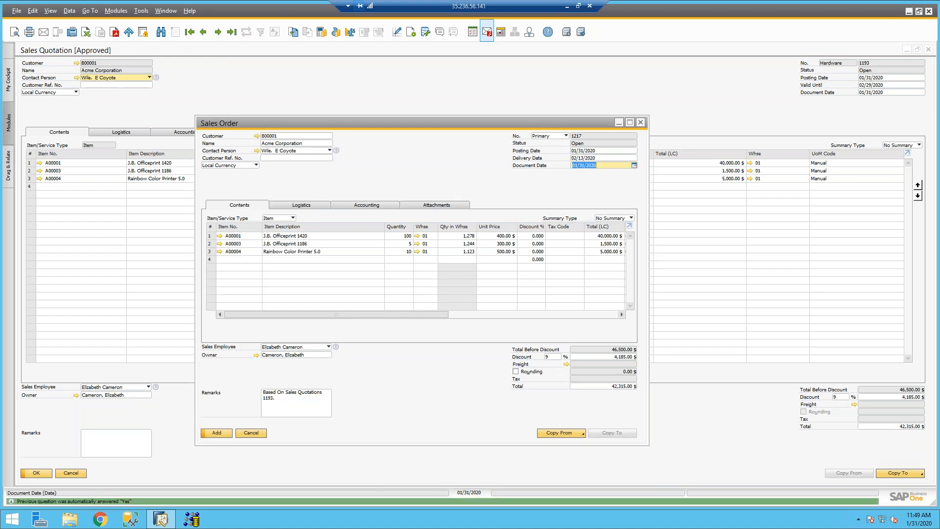
Step: Enter the customer reference number and add the sales order, accepting the credit-limit warnings
{"action": "left_click", "coordinate": [222, 433]}
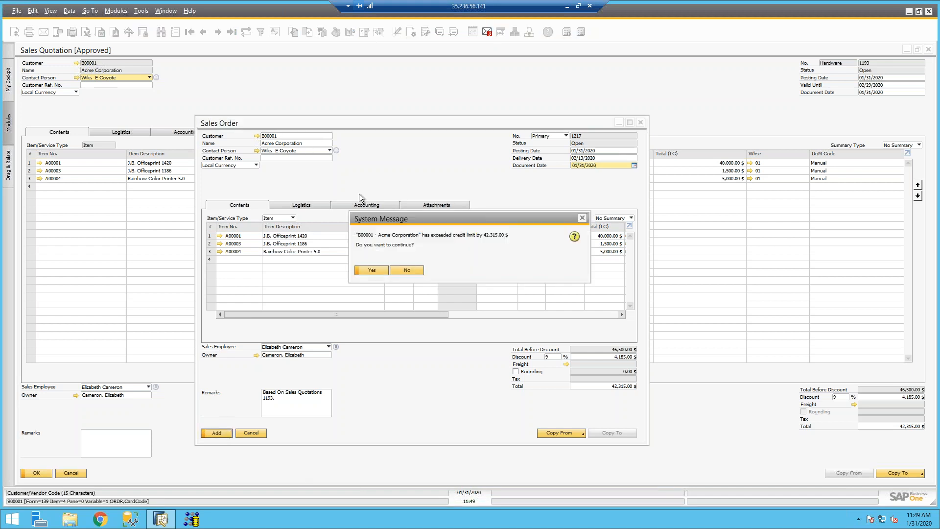
{"action": "left_click", "coordinate": [368, 269]}
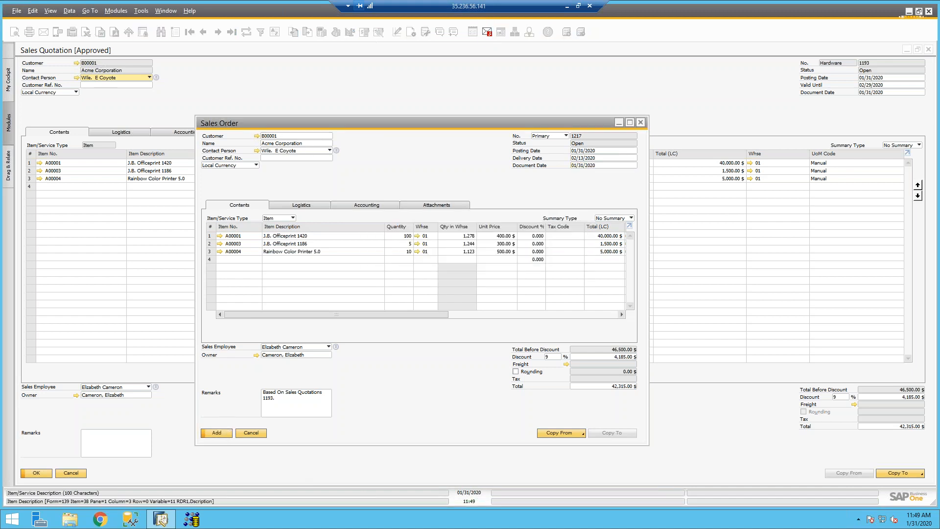
{"action": "left_click", "coordinate": [286, 158]}
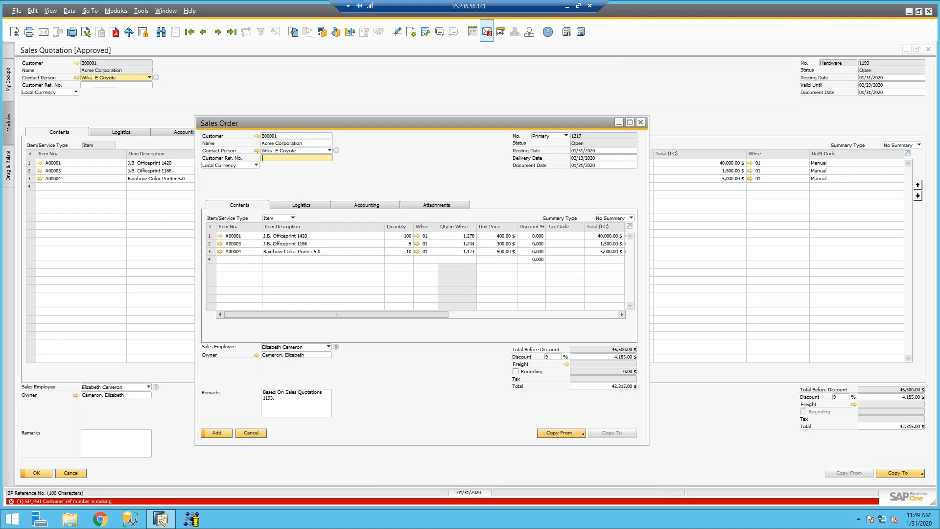
{"action": "key", "text": "Return"}
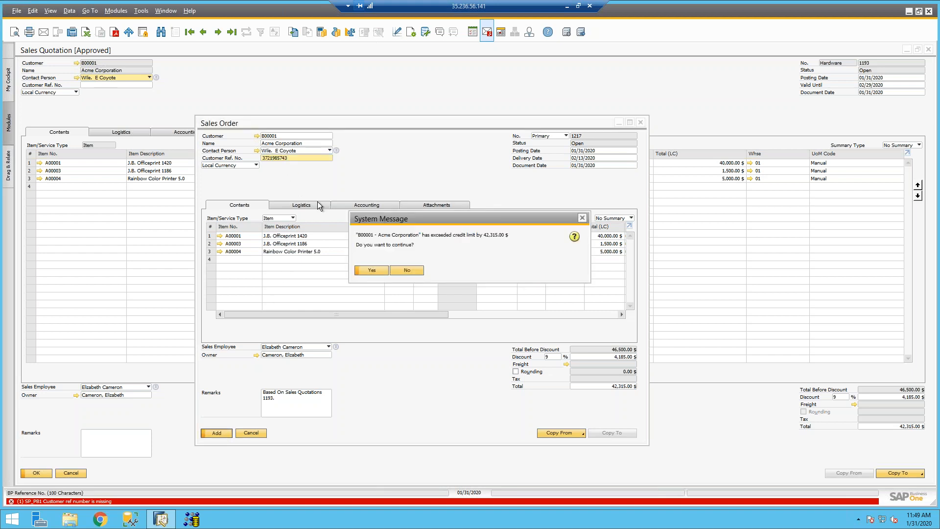
{"action": "left_click", "coordinate": [372, 270]}
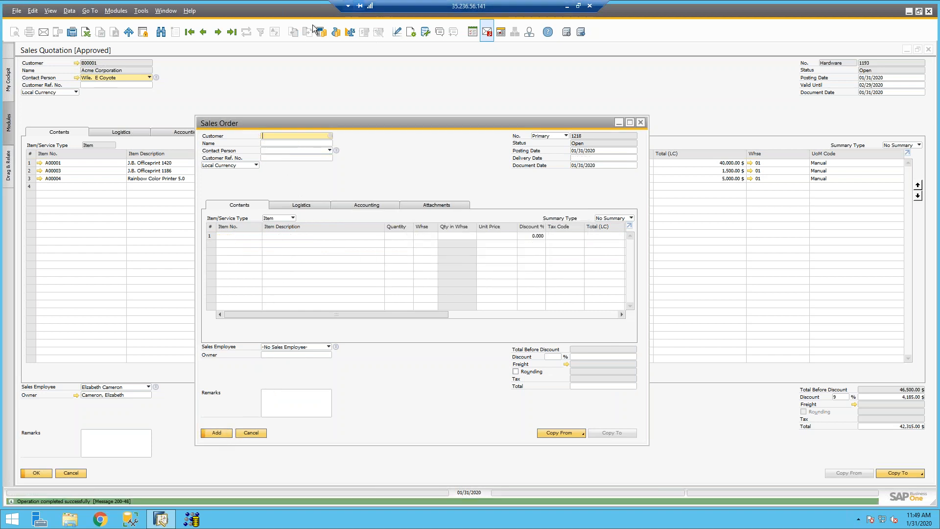
Step: Refresh quotation 1193 so it shows as closed
{"action": "left_click", "coordinate": [233, 30]}
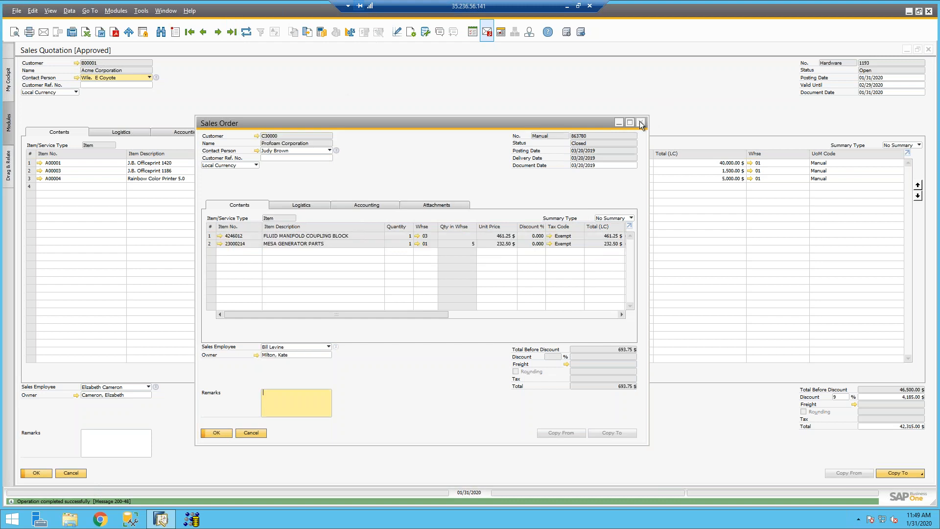
{"action": "left_click", "coordinate": [692, 97]}
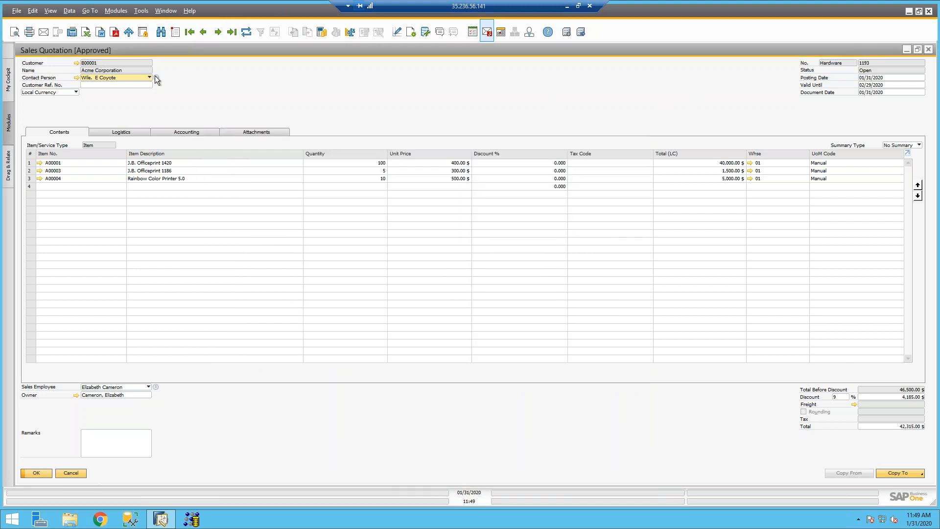
{"action": "left_click", "coordinate": [247, 32]}
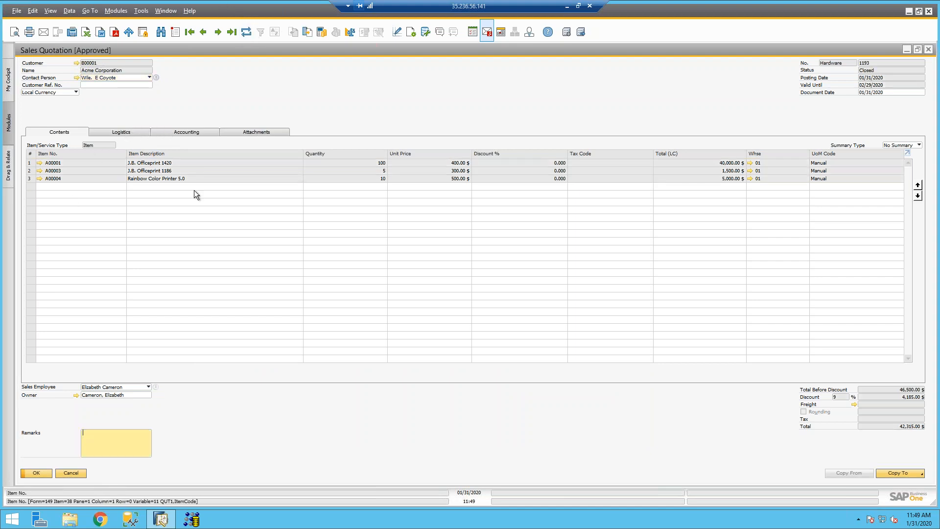
Step: Open linked sales order 1217 from the Relationship Map and copy it to an A/R invoice
{"action": "right_click", "coordinate": [233, 90]}
{"action": "left_click", "coordinate": [293, 197]}
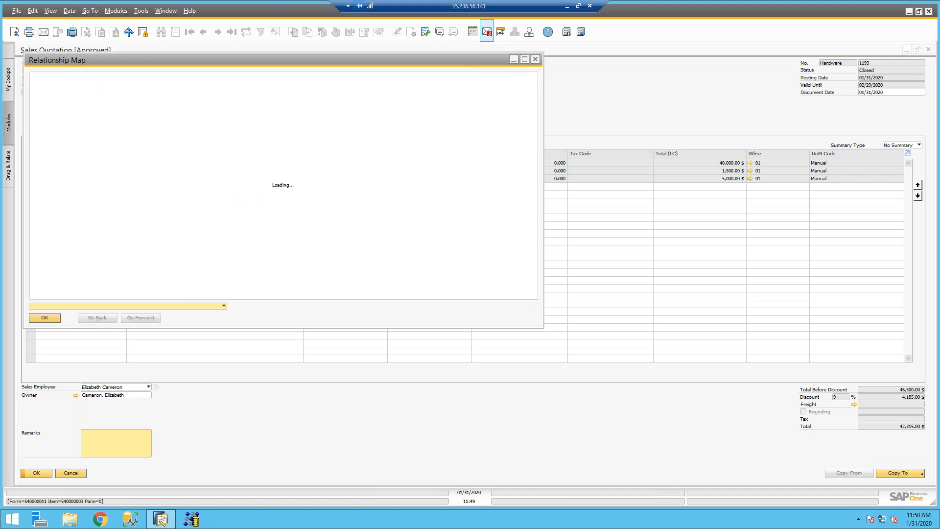
{"action": "double_click", "coordinate": [359, 187]}
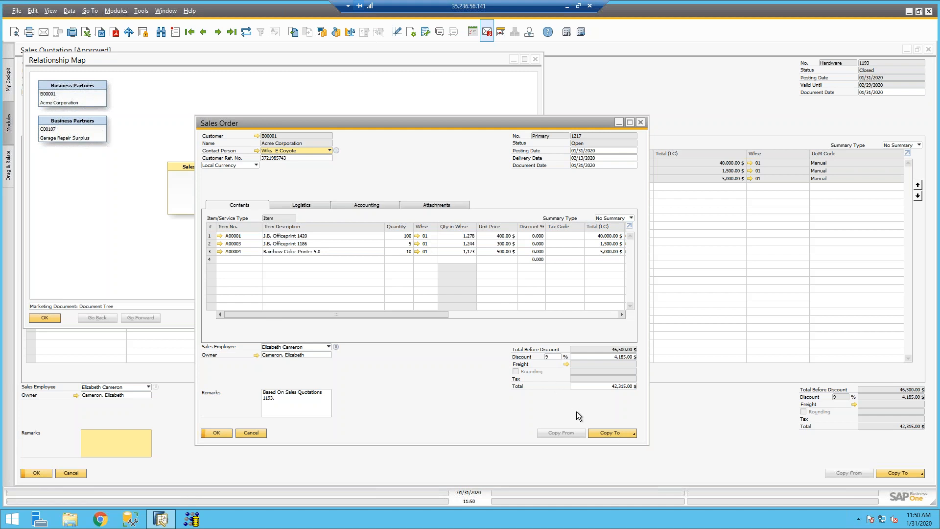
{"action": "left_click", "coordinate": [611, 433]}
{"action": "left_click", "coordinate": [598, 450]}
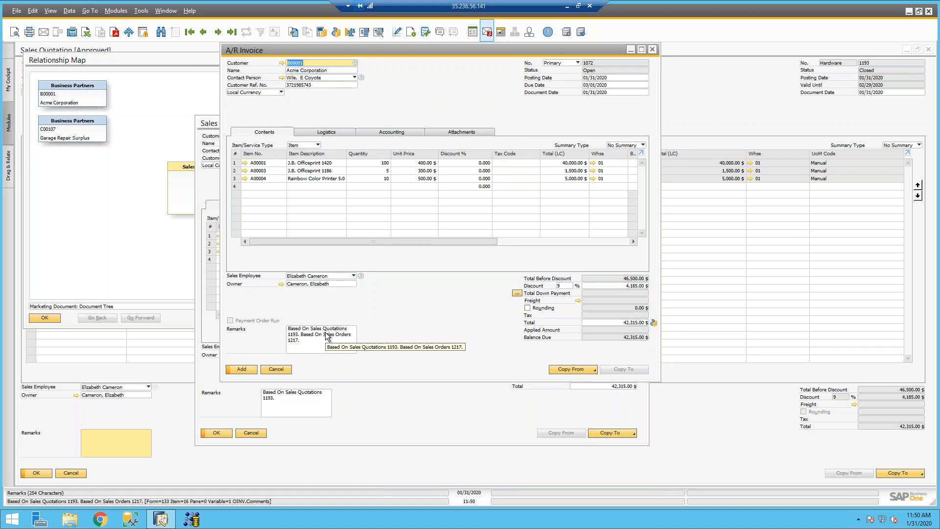
Step: After the invoice is refused, change Acme Corporation's business partner type from Lead to Customer
{"action": "left_click", "coordinate": [247, 370]}
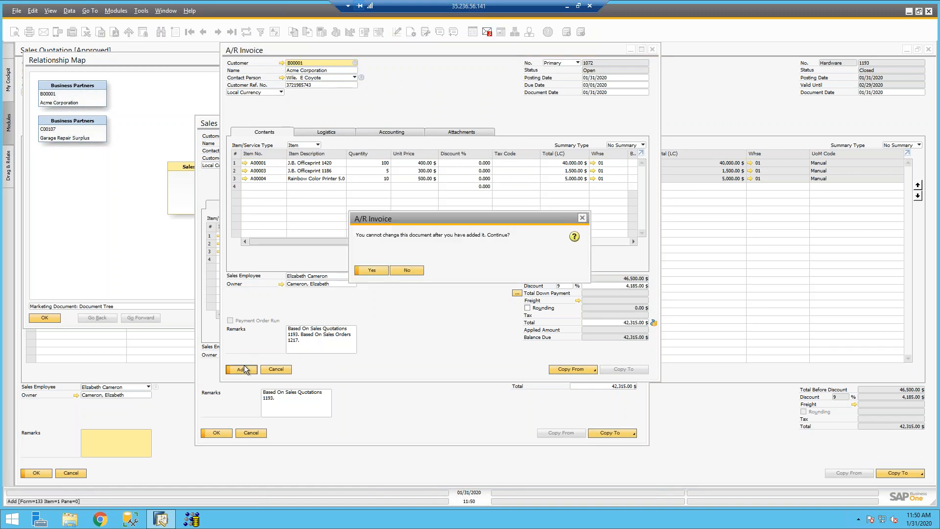
{"action": "left_click", "coordinate": [380, 274]}
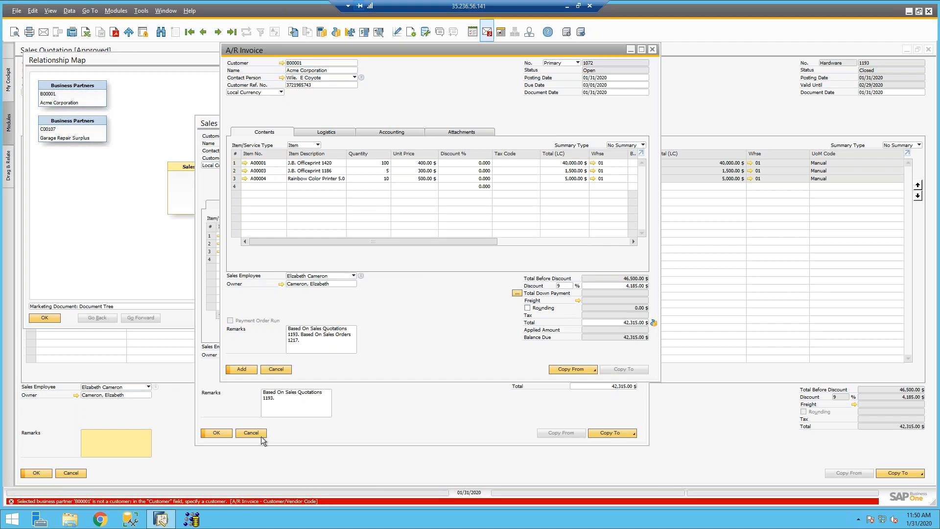
{"action": "left_click", "coordinate": [204, 122]}
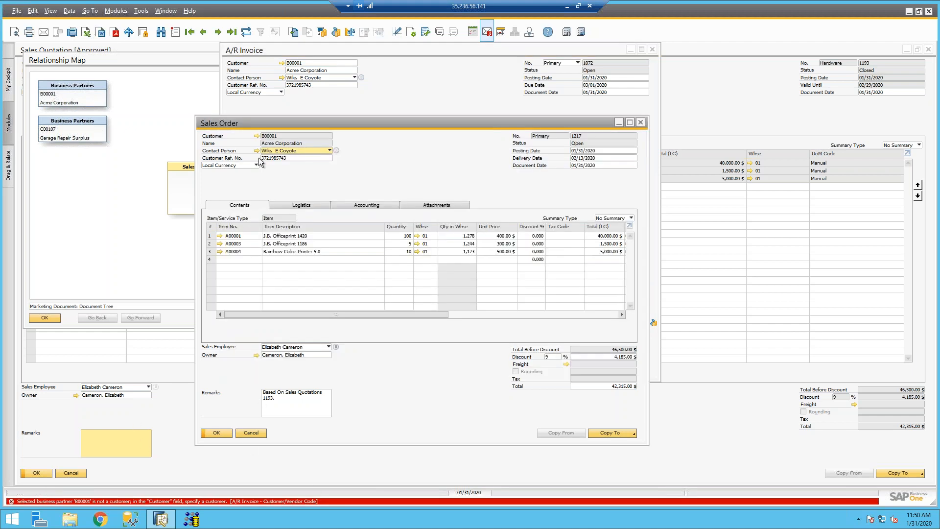
{"action": "left_click", "coordinate": [256, 136]}
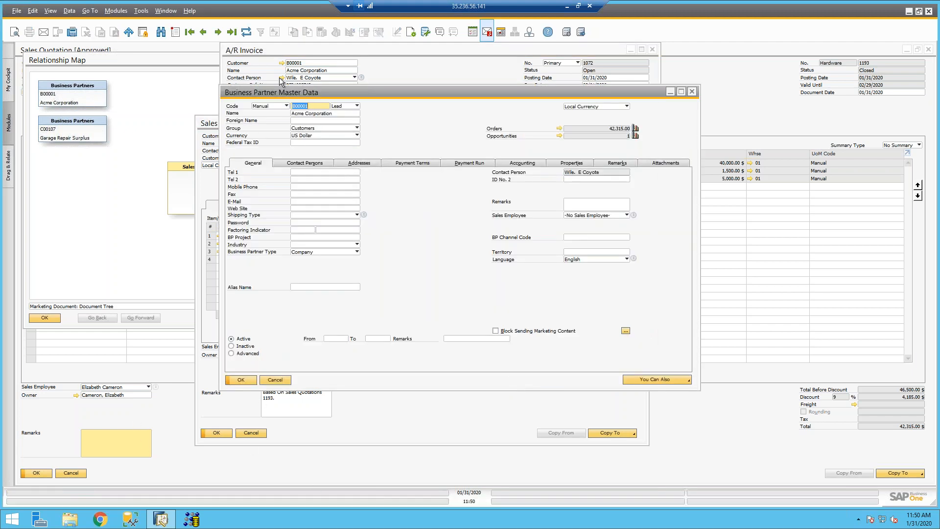
{"action": "left_click", "coordinate": [342, 108]}
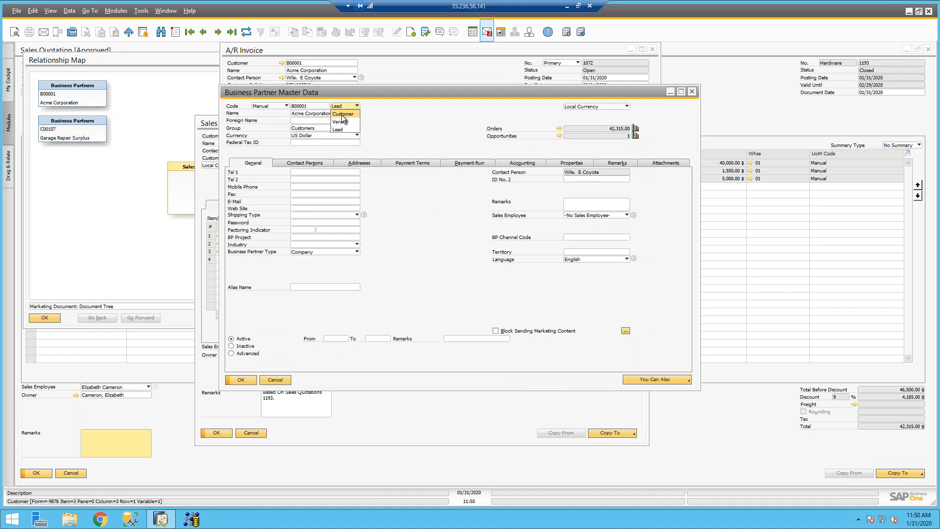
{"action": "left_click", "coordinate": [343, 114]}
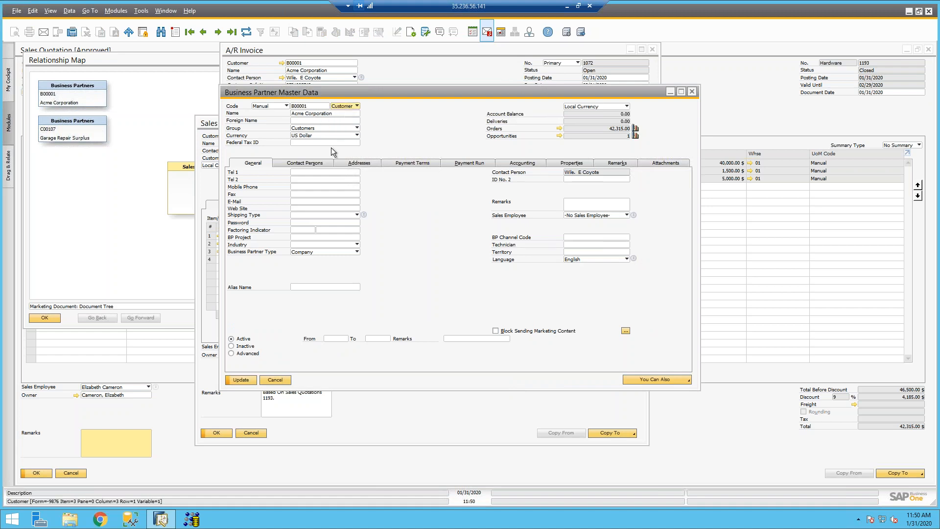
{"action": "left_click", "coordinate": [240, 380]}
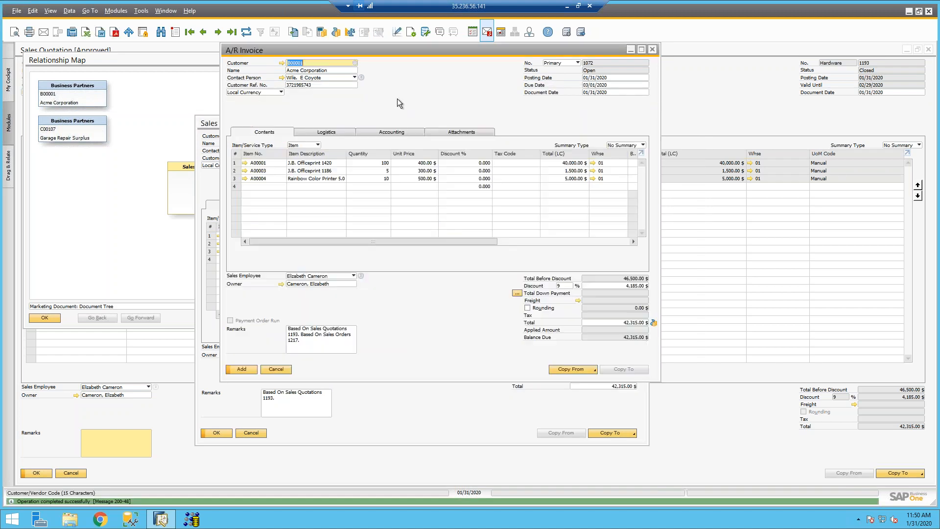
Step: Set the Tax Code of all three invoice rows to Exempt and post A/R invoice 1072
{"action": "left_click", "coordinate": [242, 369]}
{"action": "left_click", "coordinate": [372, 270]}
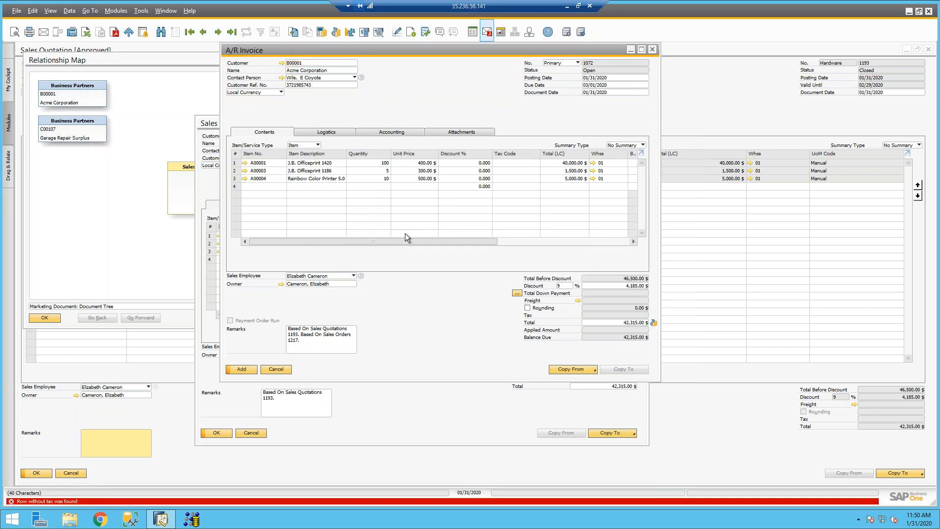
{"action": "left_click_drag", "start_coordinate": [399, 241], "coordinate": [451, 240]}
{"action": "left_click", "coordinate": [422, 163]}
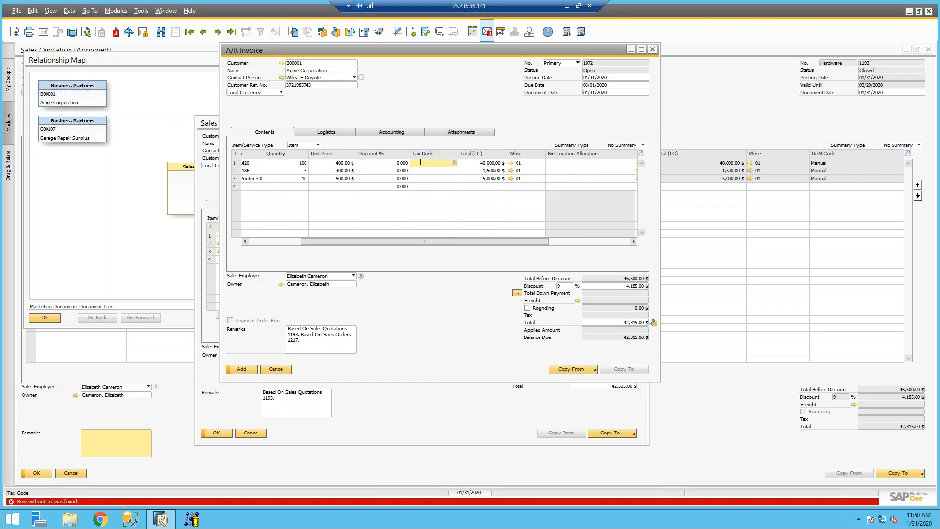
{"action": "type", "text": "ex"}
{"action": "key", "text": "Down"}
{"action": "type", "text": "ex"}
{"action": "key", "text": "Down"}
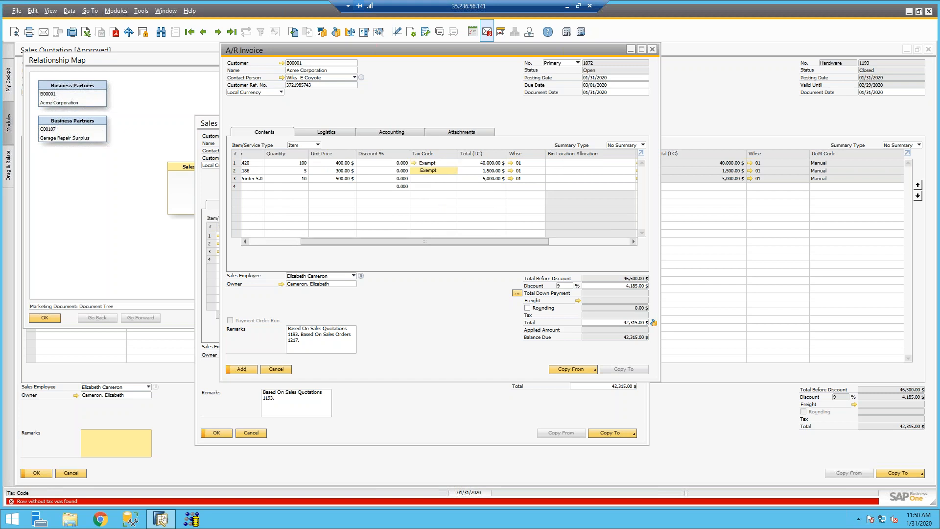
{"action": "type", "text": "ex"}
{"action": "key", "text": "Tab"}
{"action": "left_click", "coordinate": [241, 368]}
{"action": "left_click", "coordinate": [372, 271]}
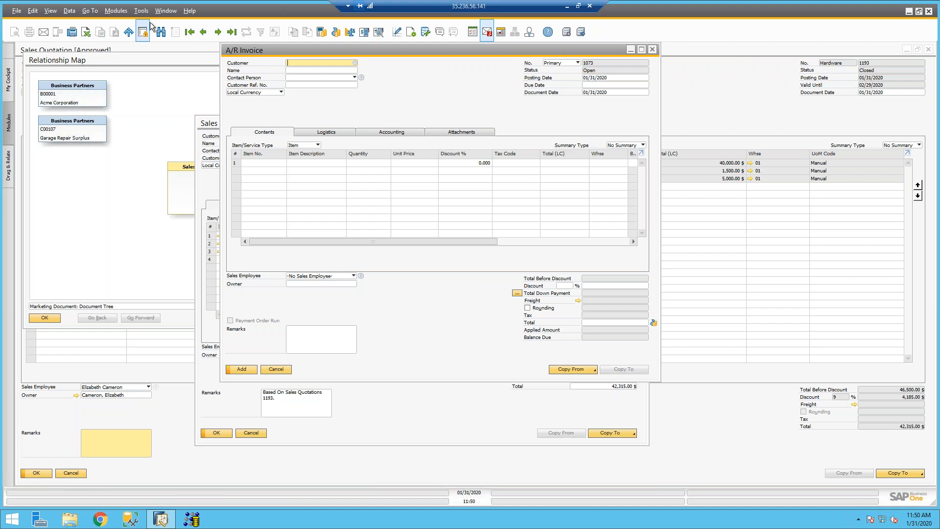
Step: Close all windows via Window > Close All without saving, and collapse Business Partners
{"action": "left_click", "coordinate": [166, 11]}
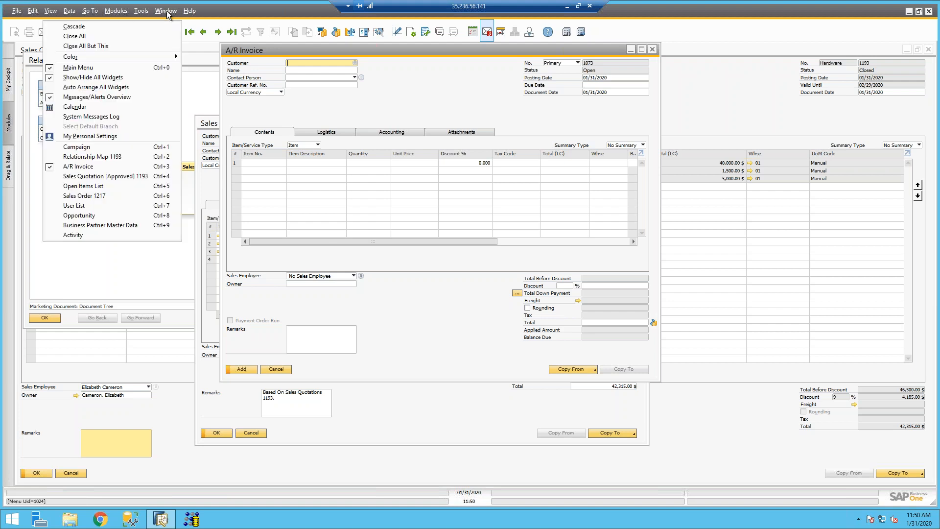
{"action": "left_click", "coordinate": [162, 36]}
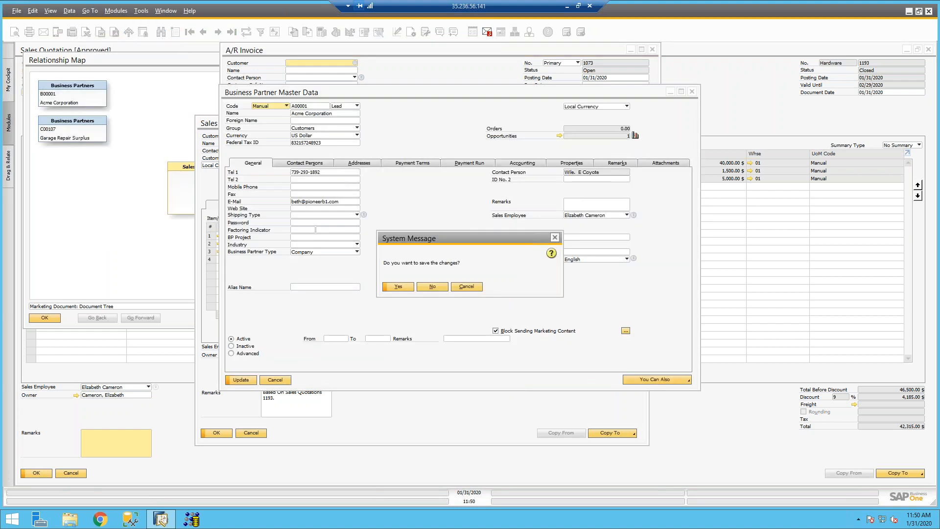
{"action": "left_click", "coordinate": [436, 286]}
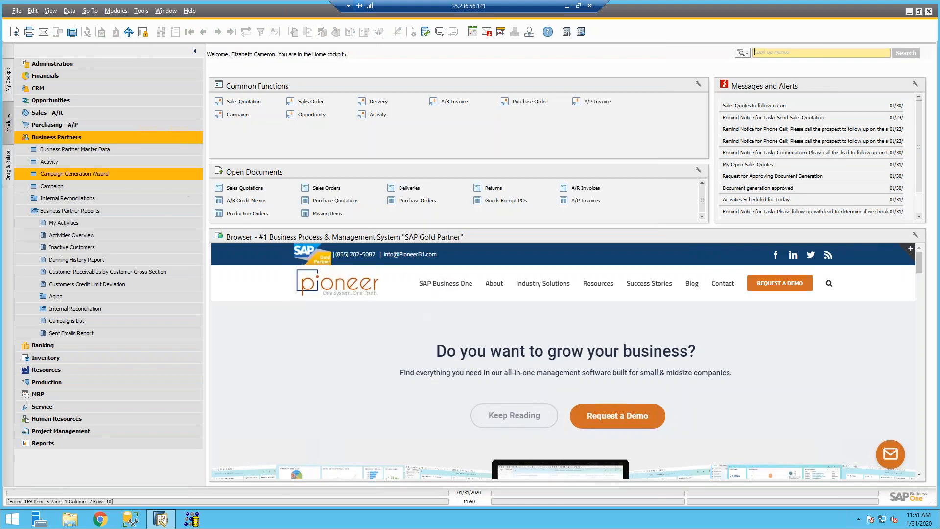
{"action": "left_click", "coordinate": [119, 137]}
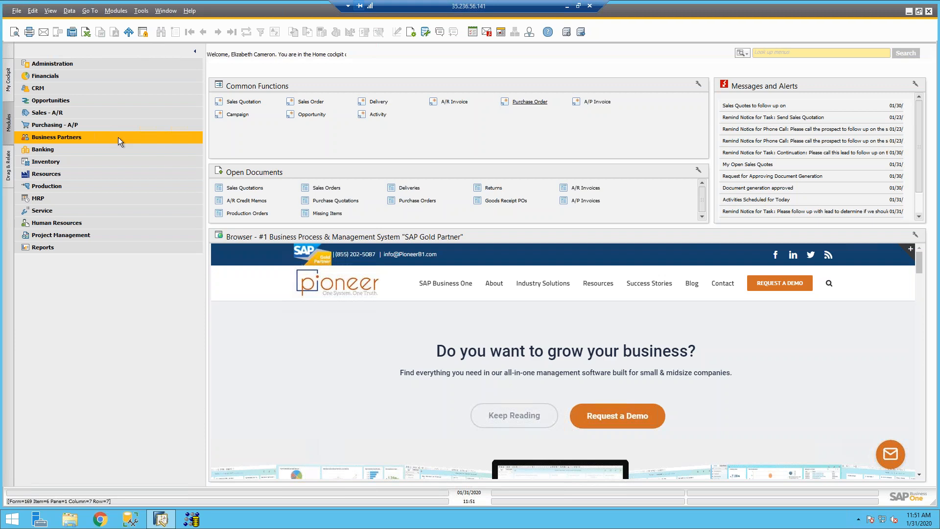
Step: Open Stage Analysis under Opportunities > Opportunities Reports
{"action": "left_click", "coordinate": [116, 101]}
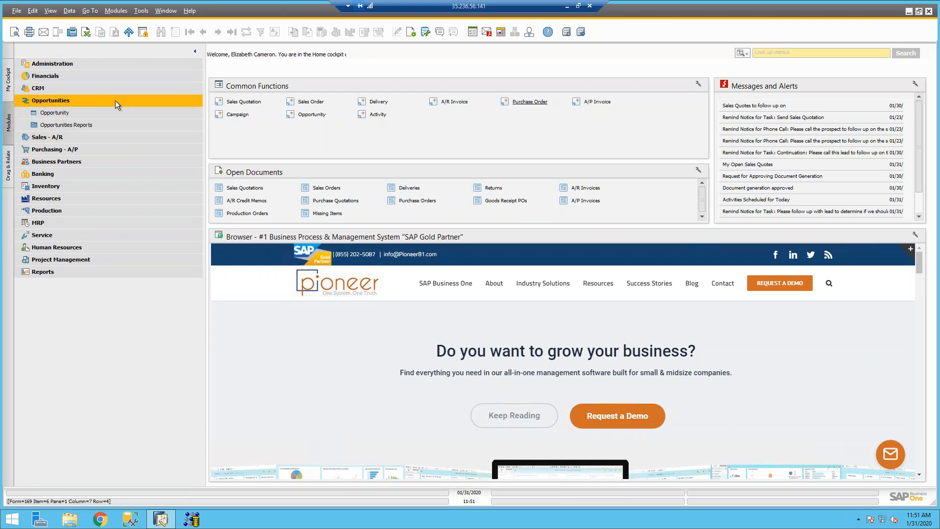
{"action": "left_click", "coordinate": [111, 125]}
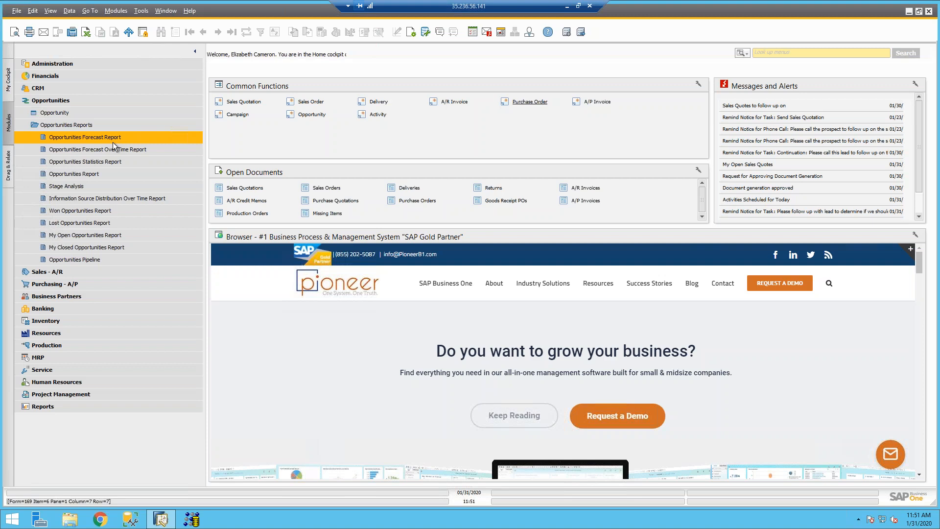
{"action": "left_click", "coordinate": [93, 189]}
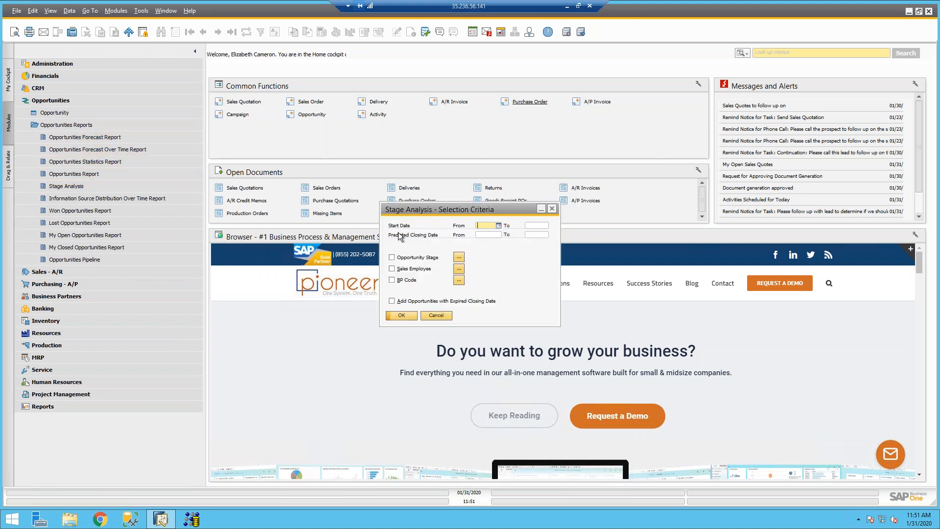
Step: Run the Stage Analysis report by stage and sales employee, then open Lost Opportunities Report criteria
{"action": "left_click_drag", "start_coordinate": [421, 210], "coordinate": [408, 187]}
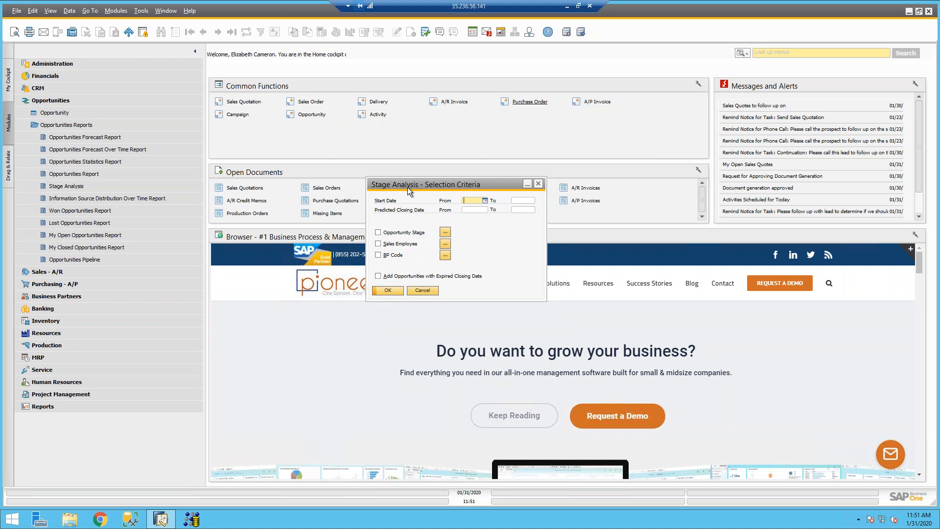
{"action": "left_click", "coordinate": [390, 290]}
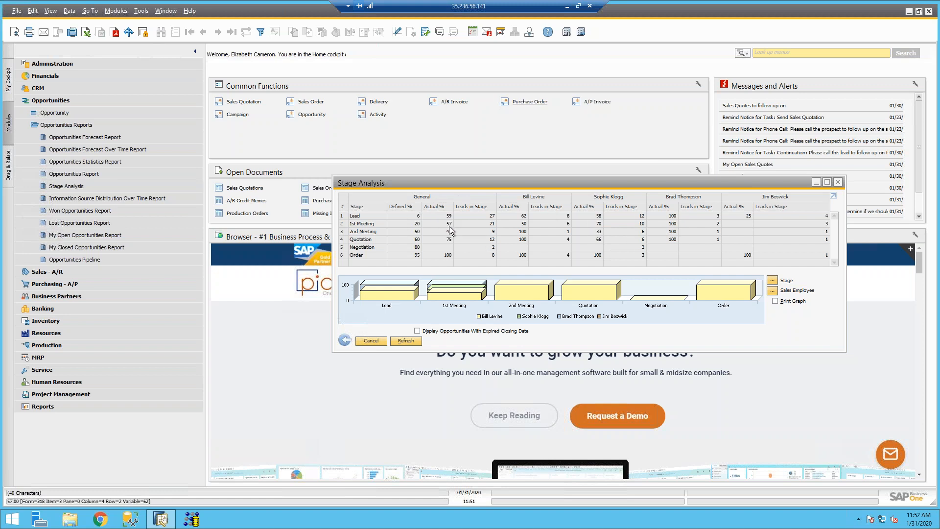
{"action": "left_click", "coordinate": [85, 225]}
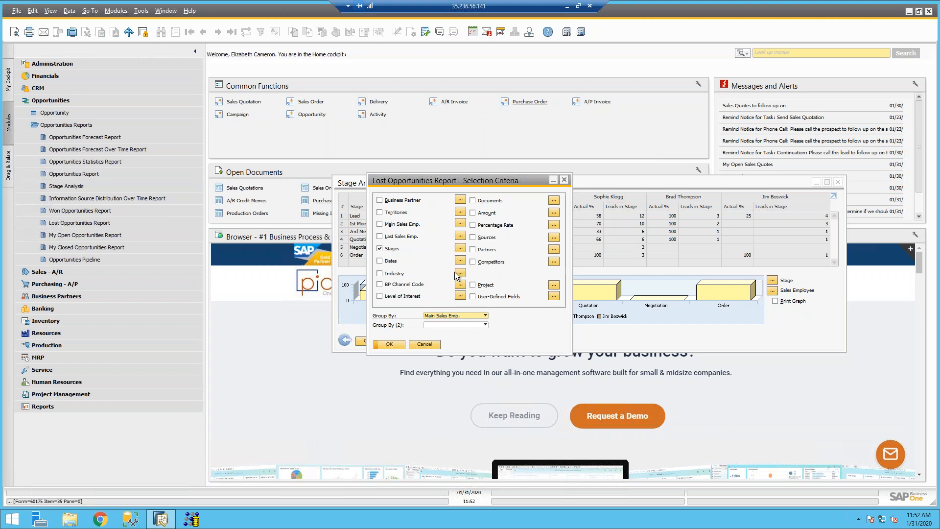
Step: Run the Lost Opportunities Report with every sales employee group expanded, then open My Open Opportunities Report
{"action": "left_click", "coordinate": [400, 344]}
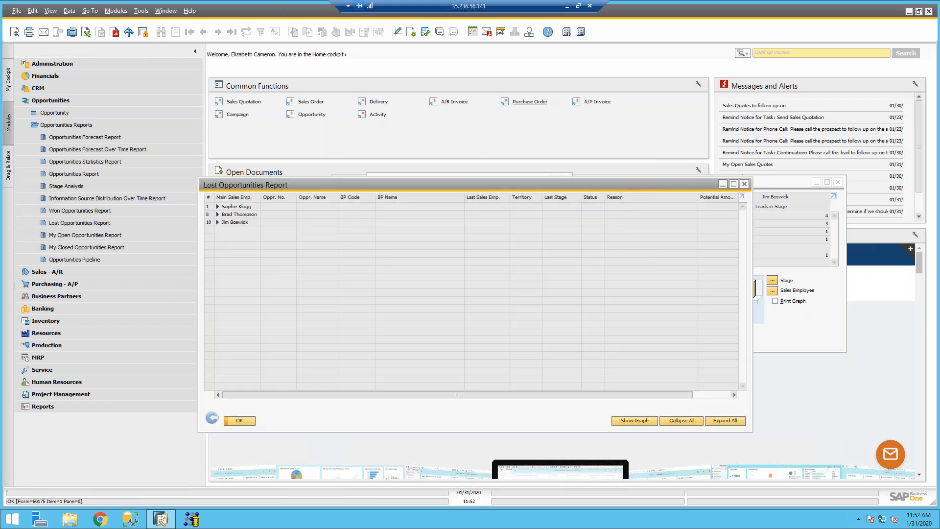
{"action": "left_click", "coordinate": [718, 421]}
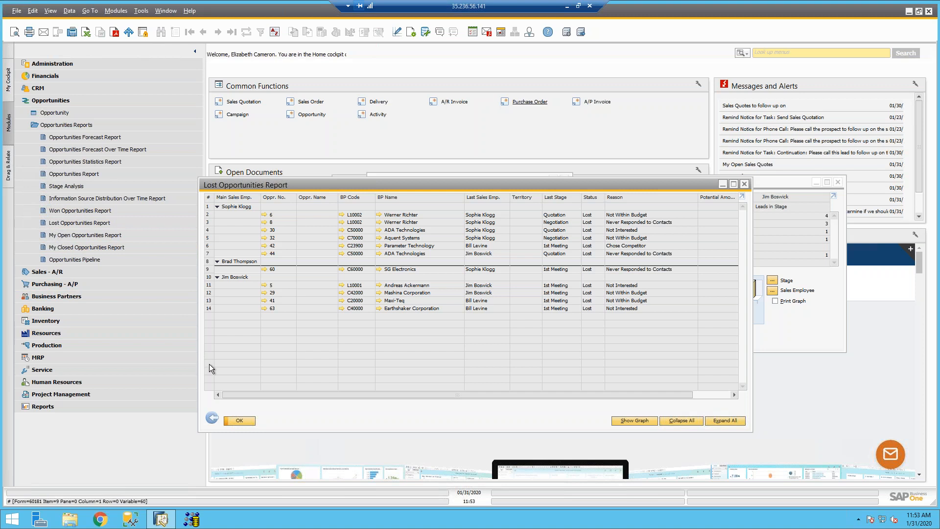
{"action": "left_click", "coordinate": [108, 238]}
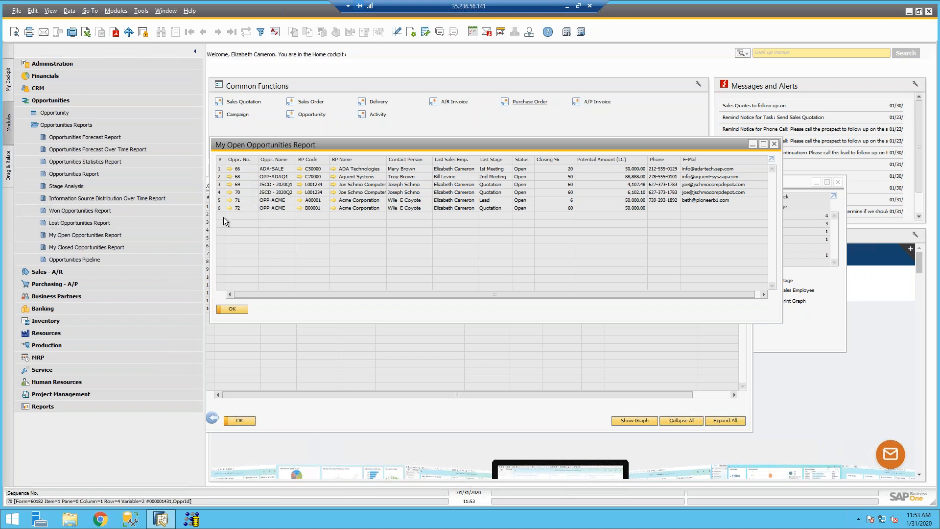
Step: Close the My Open, Lost and Stage Analysis report windows and open the Opportunities Pipeline report
{"action": "left_click", "coordinate": [231, 307]}
{"action": "left_click", "coordinate": [244, 419]}
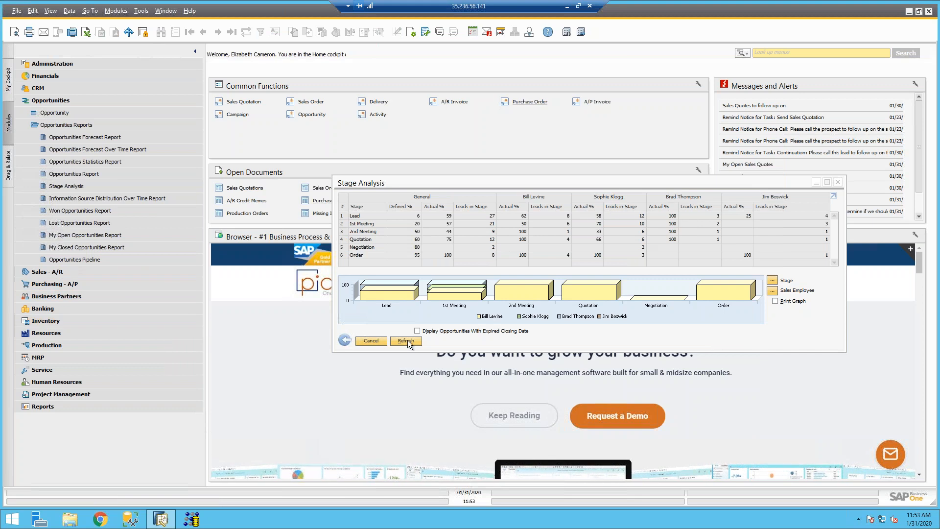
{"action": "left_click", "coordinate": [359, 340]}
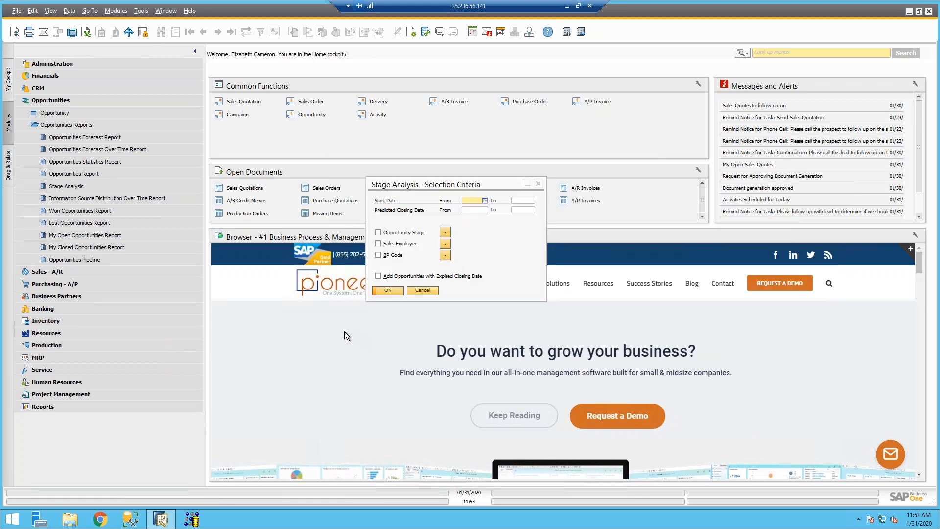
{"action": "left_click", "coordinate": [420, 290]}
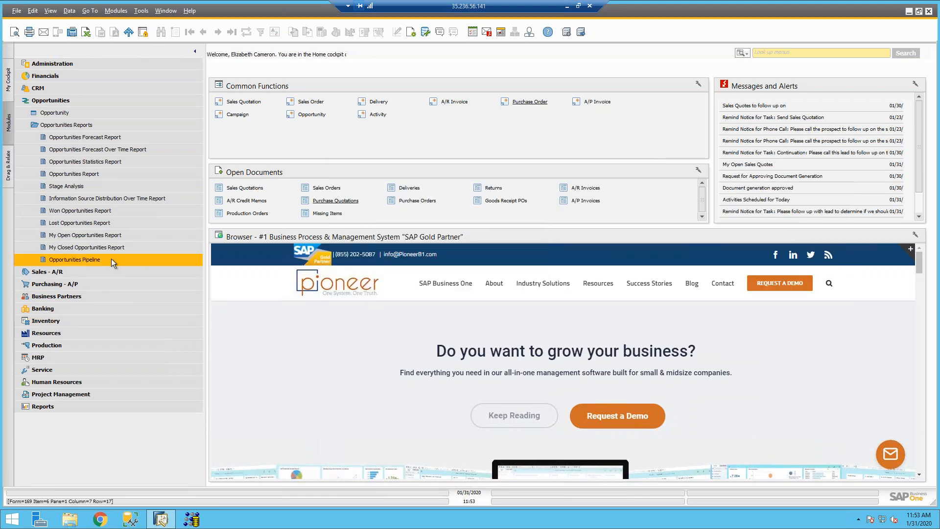
{"action": "left_click", "coordinate": [84, 259]}
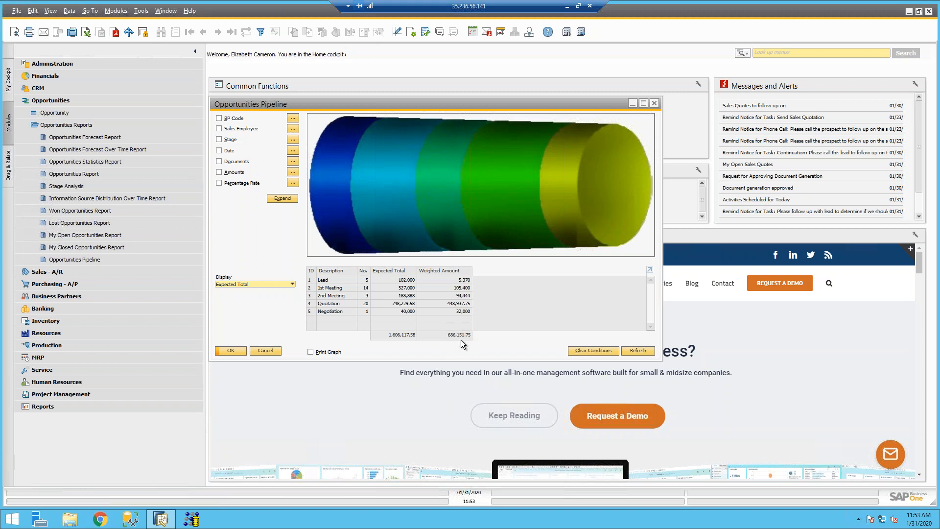
{"action": "double_click", "coordinate": [312, 282]}
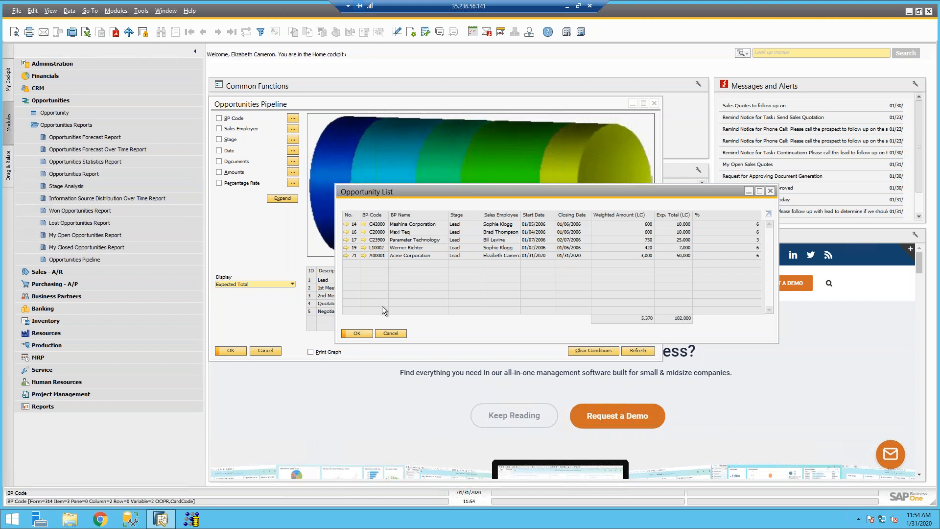
{"action": "left_click", "coordinate": [387, 333]}
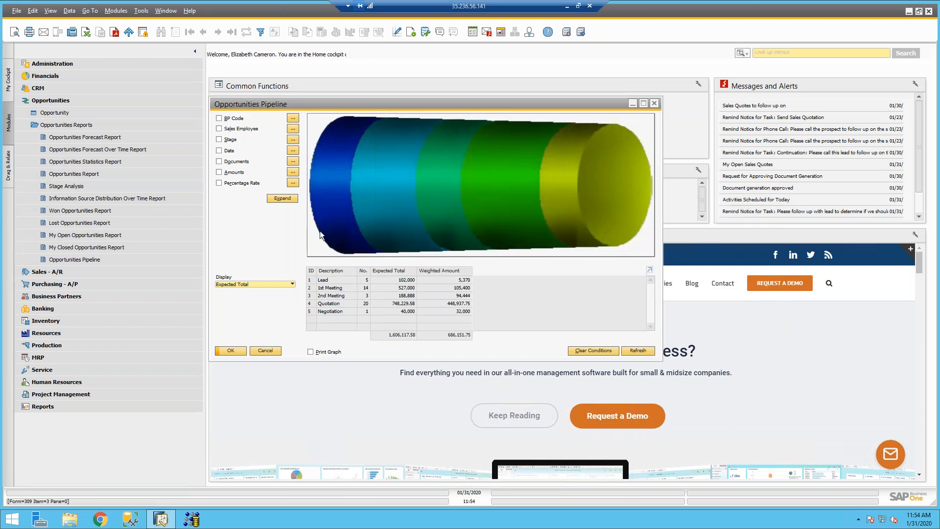
Step: Filter the Opportunities Pipeline to a single sales employee and refresh it
{"action": "mouse_move", "coordinate": [321, 235]}
{"action": "left_click", "coordinate": [293, 128]}
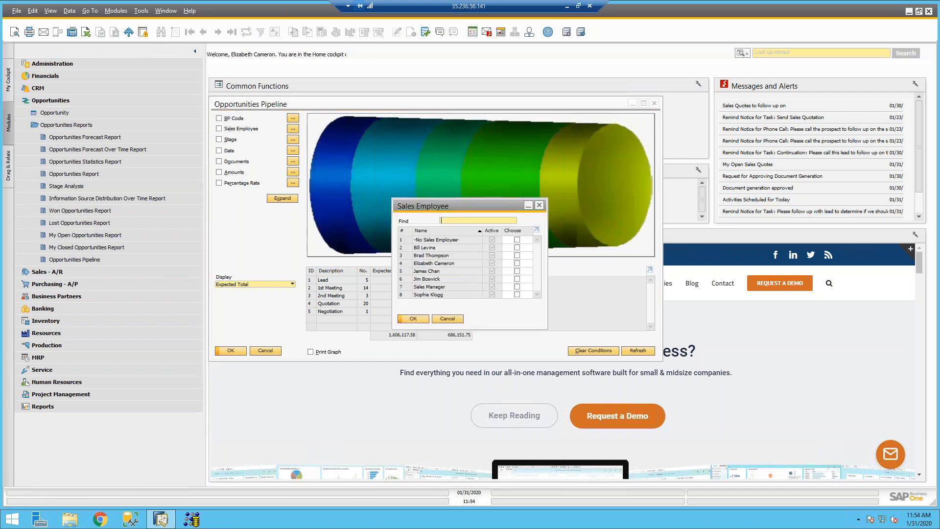
{"action": "left_click", "coordinate": [519, 263]}
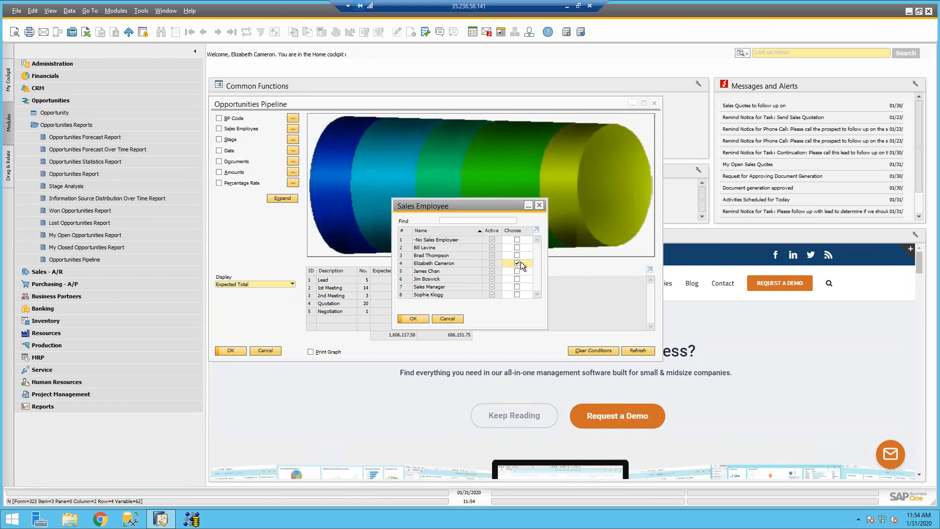
{"action": "left_click", "coordinate": [415, 318]}
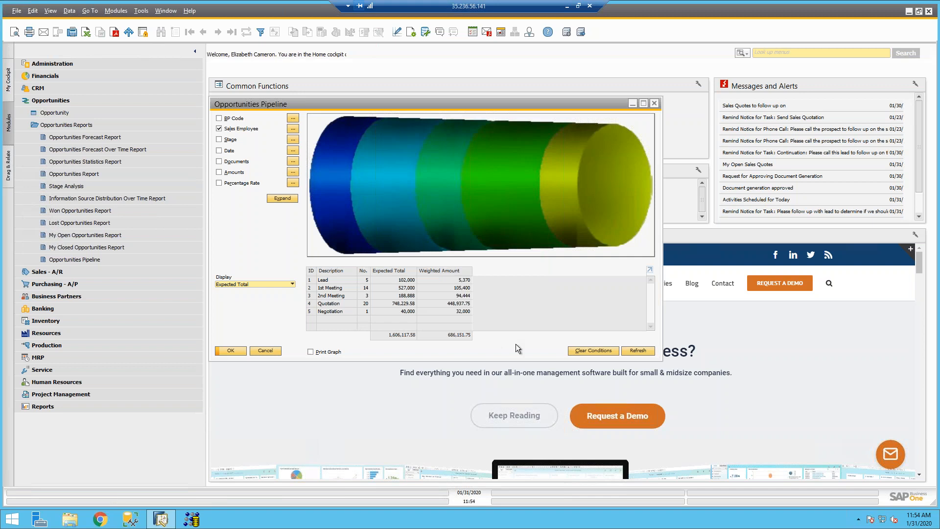
{"action": "left_click", "coordinate": [630, 350]}
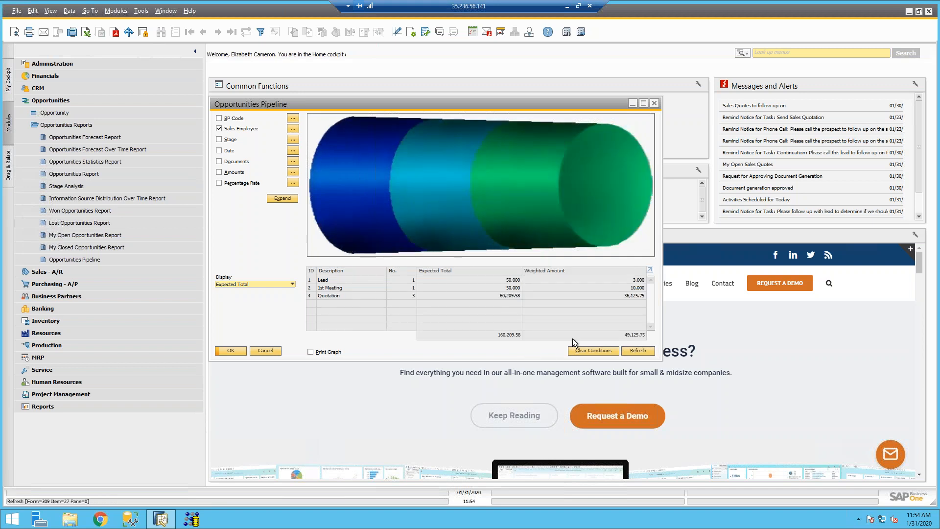
Step: Review the Quotation-stage opportunities list, then start a new Opportunity record (number 73)
{"action": "double_click", "coordinate": [311, 295]}
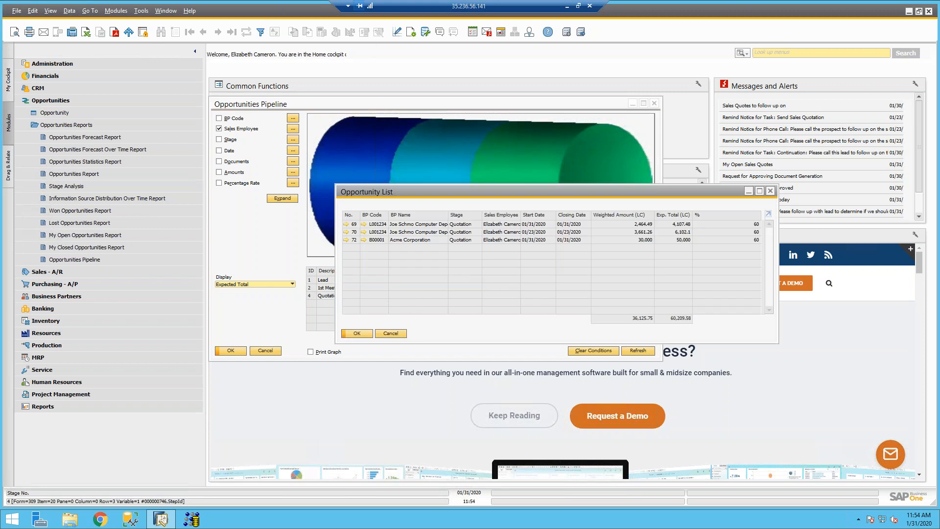
{"action": "left_click", "coordinate": [384, 331]}
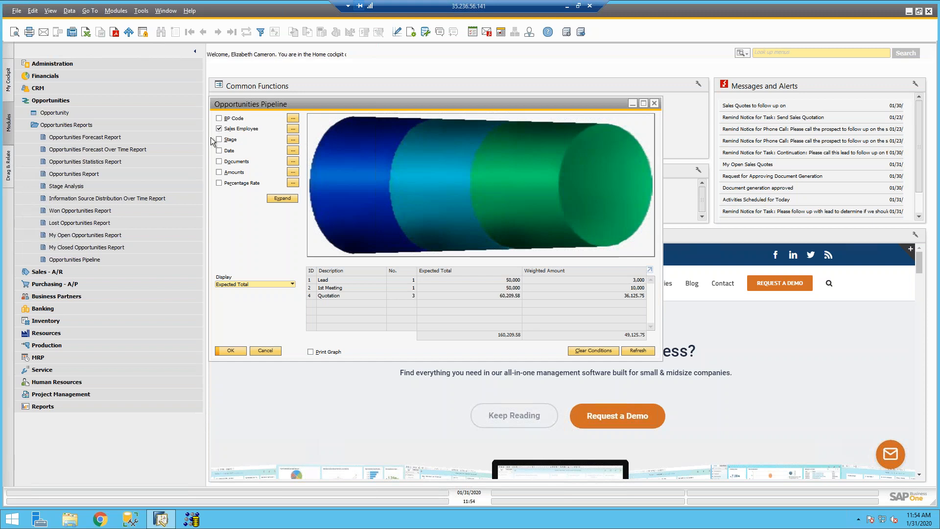
{"action": "left_click", "coordinate": [102, 114]}
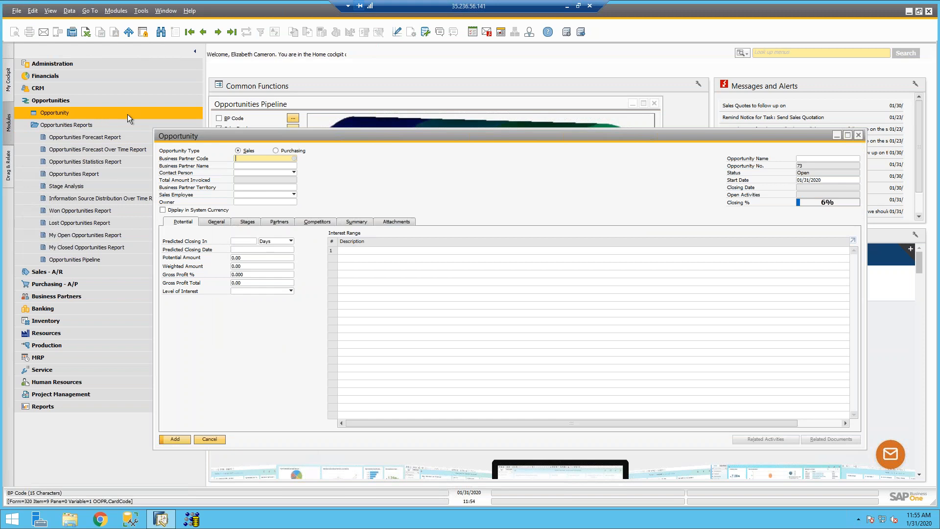
Step: Load the Acme Corporation opportunity (record 72) and try Define New on the row 2 stage without saving
{"action": "left_click", "coordinate": [203, 32]}
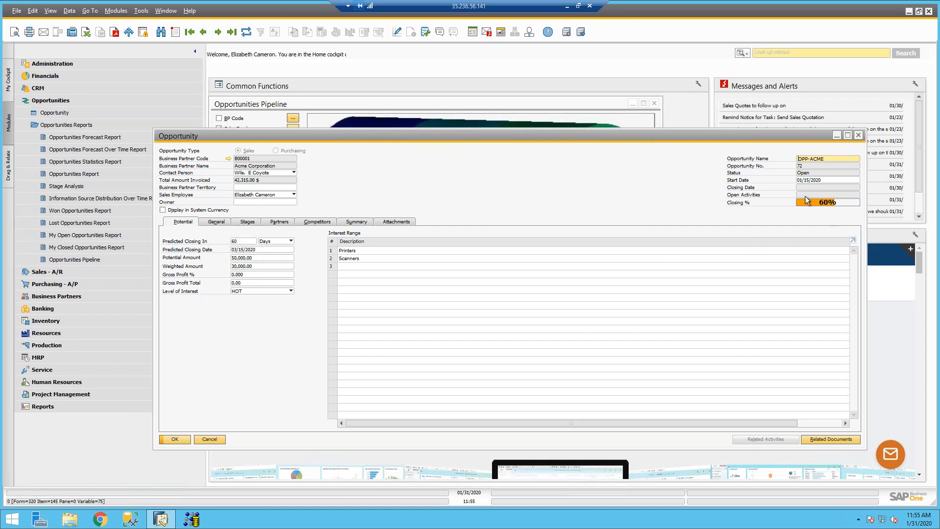
{"action": "left_click", "coordinate": [248, 223]}
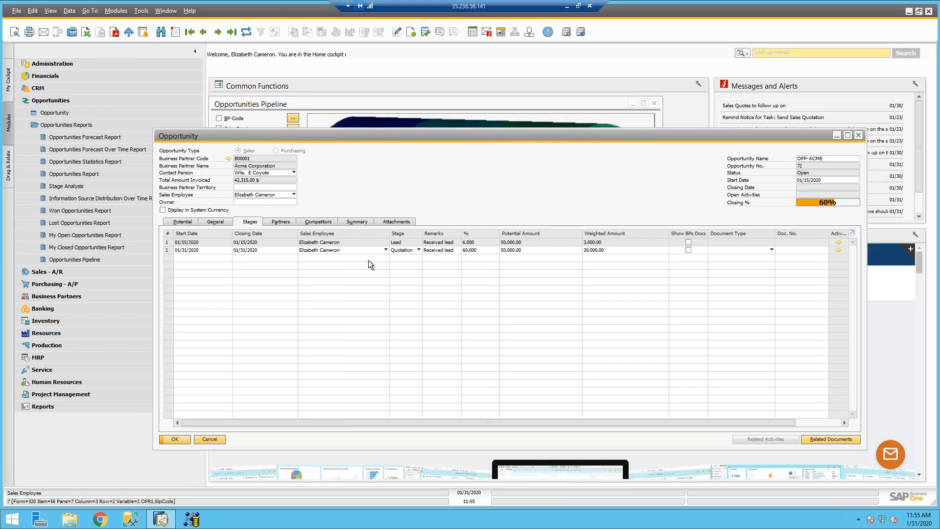
{"action": "left_click", "coordinate": [404, 251]}
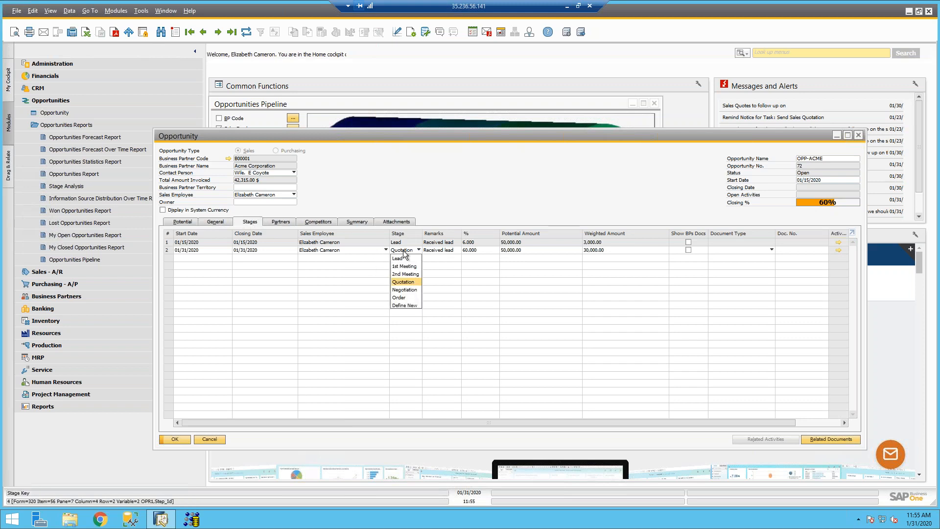
{"action": "left_click", "coordinate": [405, 305]}
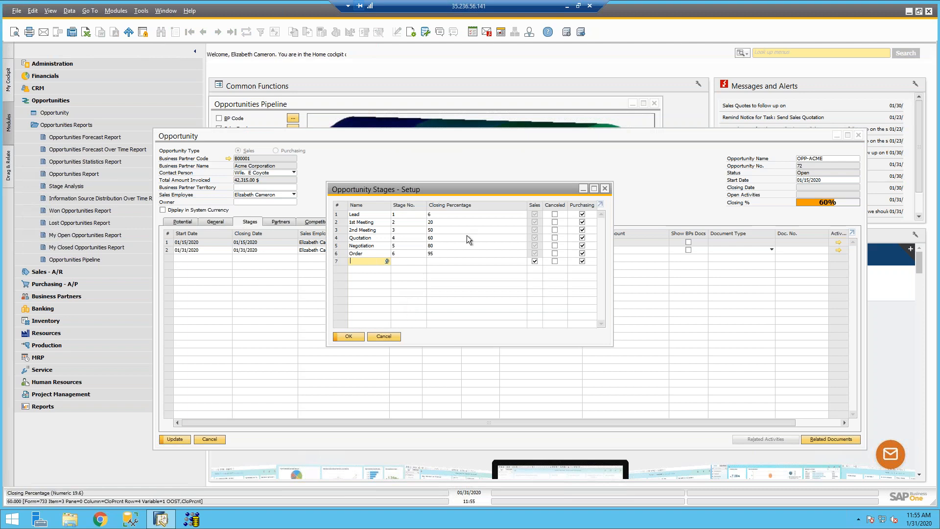
{"action": "left_click", "coordinate": [442, 221]}
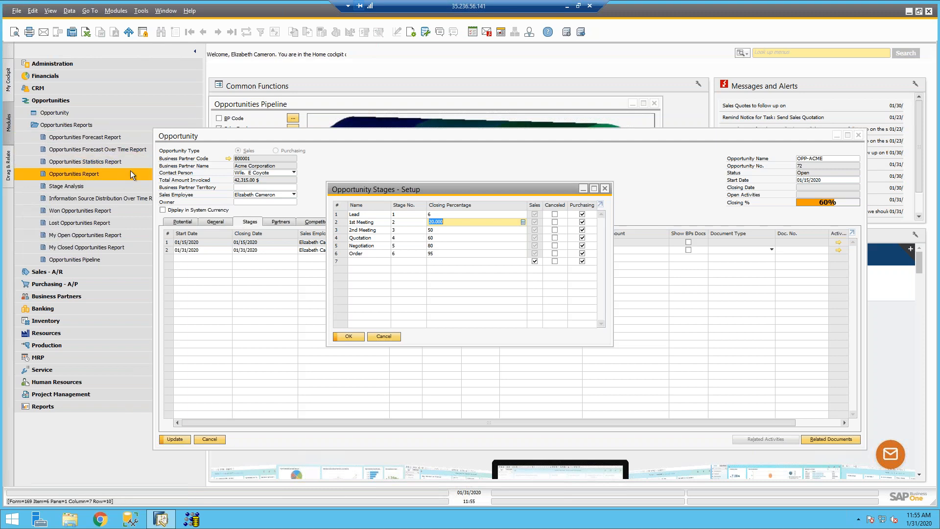
{"action": "left_click", "coordinate": [388, 336]}
Step: Try Order and then 2nd Meeting as the row 2 stage, and discard the opportunity changes
{"action": "left_click", "coordinate": [406, 250]}
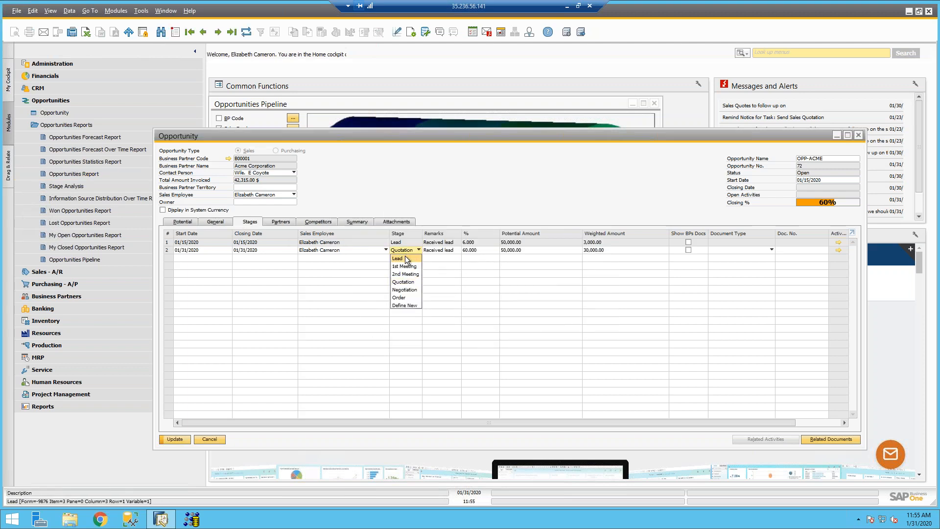
{"action": "left_click", "coordinate": [404, 297]}
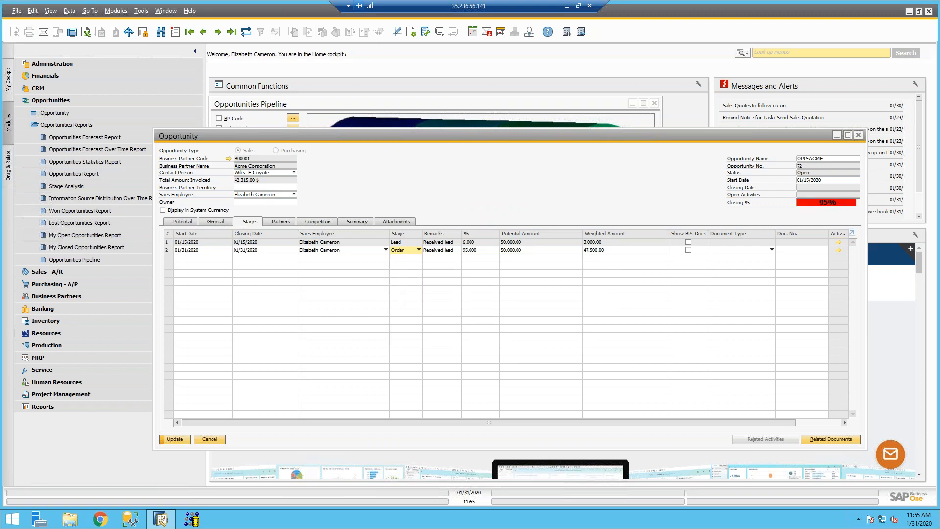
{"action": "left_click", "coordinate": [409, 251]}
{"action": "left_click", "coordinate": [409, 274]}
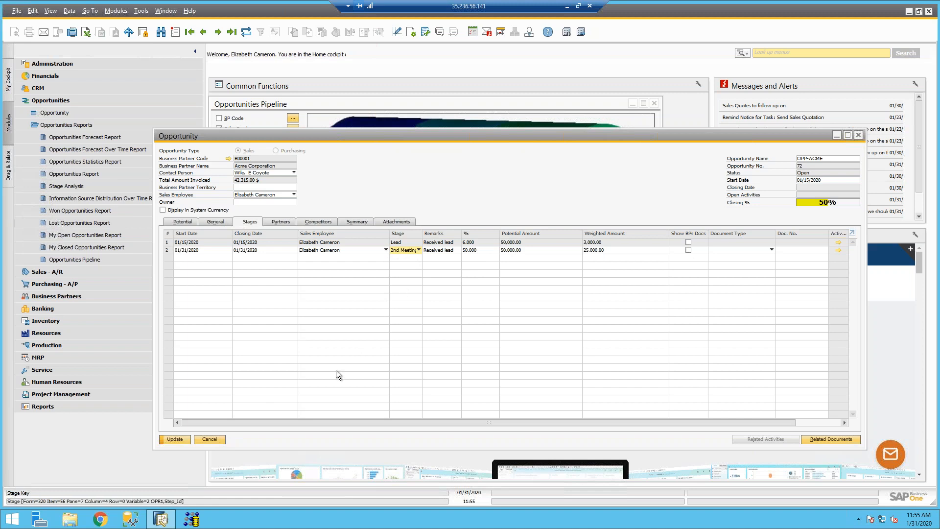
{"action": "left_click", "coordinate": [216, 440]}
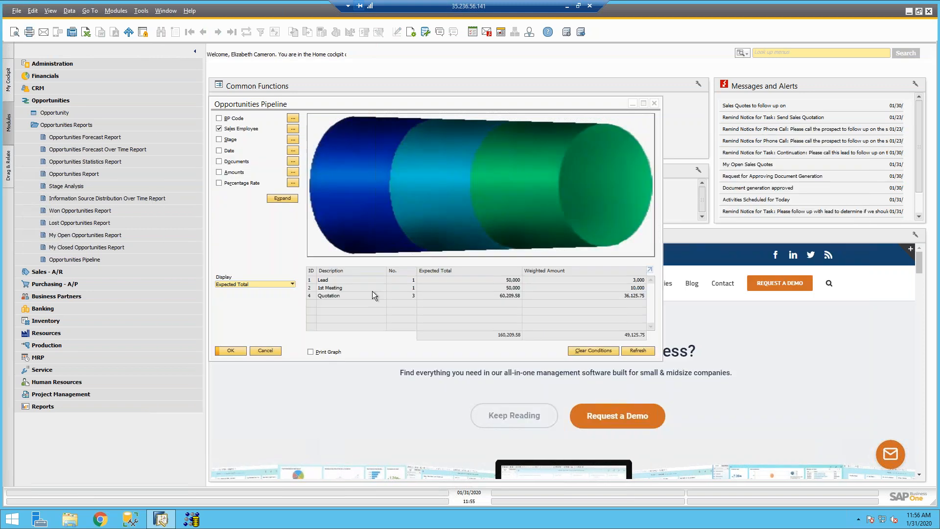
Step: Untick the Sales Employee criterion in the pipeline, then minimize the remote session
{"action": "left_click", "coordinate": [218, 128]}
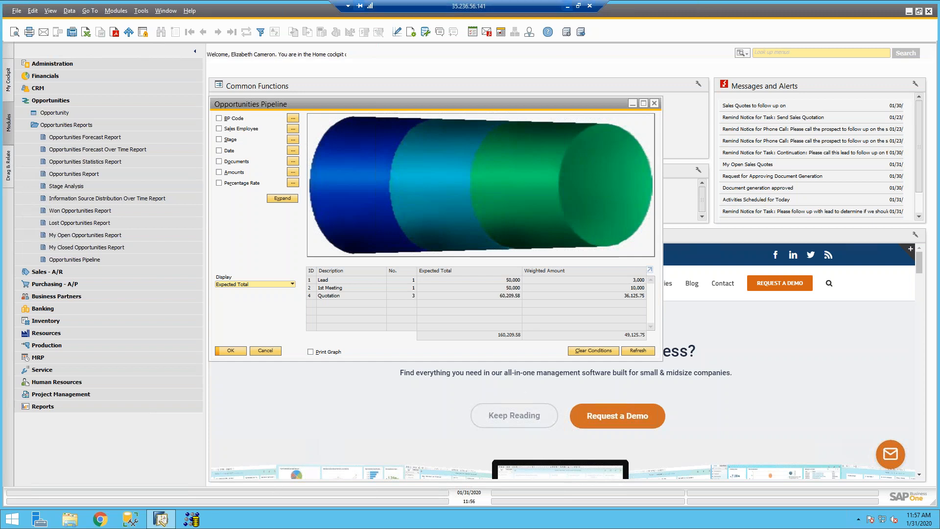
{"action": "left_click", "coordinate": [567, 6]}
Step: Bring up the PowerPoint slide show and move forward to slide 13, 'Thank you for joining!'
{"action": "left_click", "coordinate": [157, 519]}
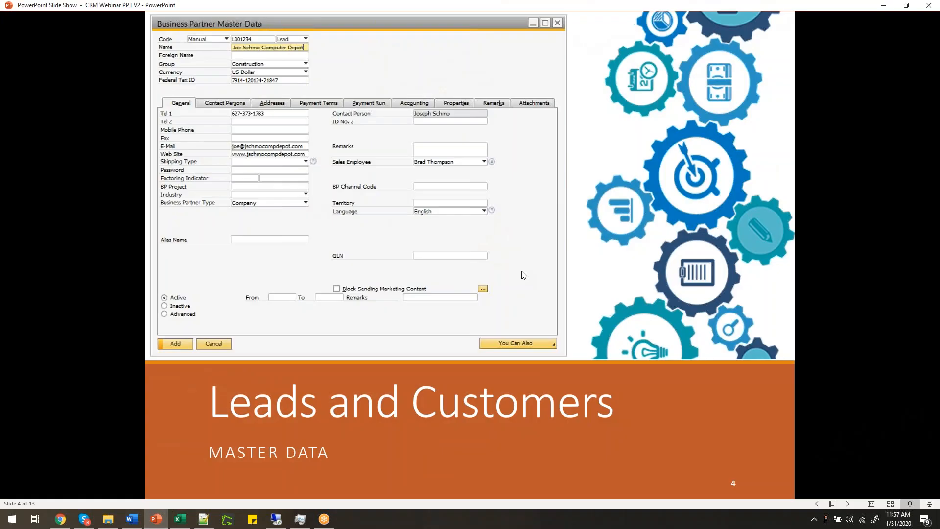
{"action": "scroll", "coordinate": [313, 335], "scroll_direction": "down", "scroll_amount": 6}
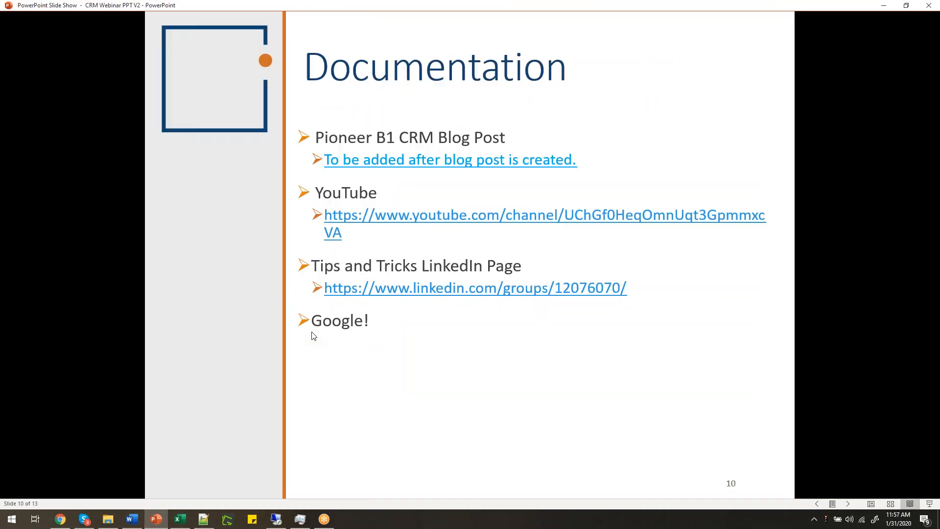
{"action": "scroll", "coordinate": [314, 336], "scroll_direction": "down", "scroll_amount": 3}
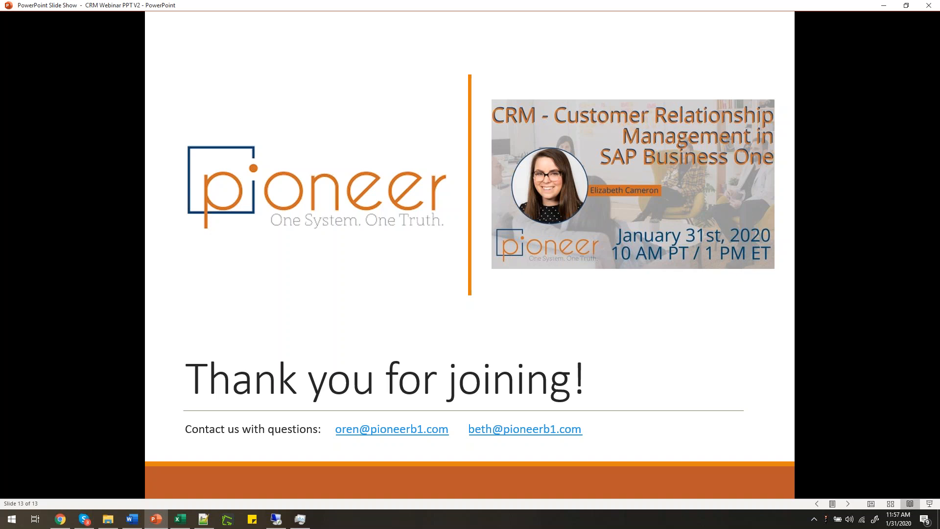
Step: Step back to slide 12, Feedback & Questions
{"action": "key", "text": "Left"}
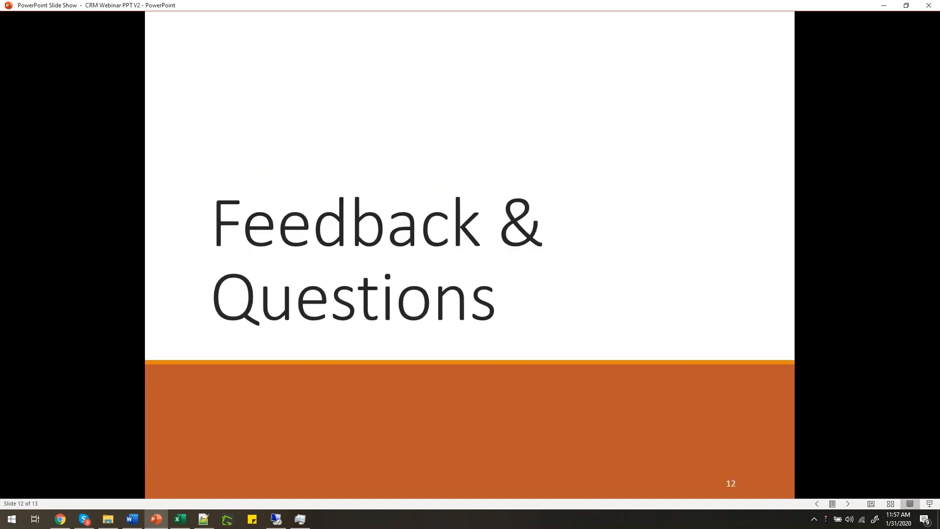
Step: Step back to slide 11, the Summary of seven CRM topics
{"action": "key", "text": "Left"}
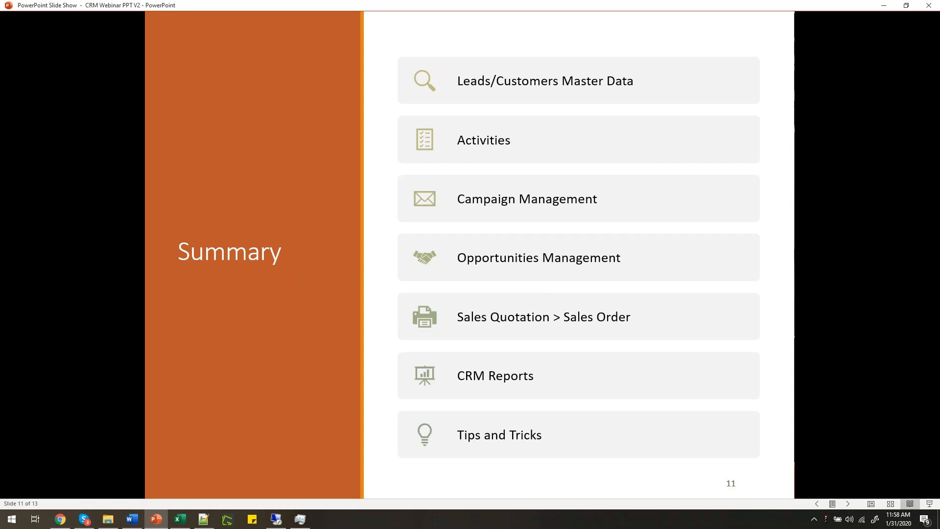
Step: Advance through slides 12 and 13, then step back to the Summary slide, 11 of 13
{"action": "left_click", "coordinate": [332, 325]}
{"action": "left_click", "coordinate": [346, 317]}
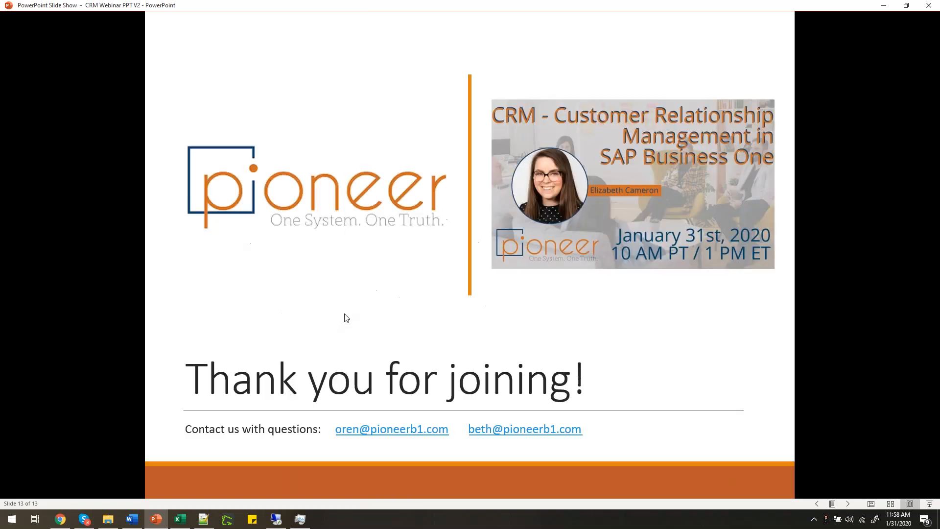
{"action": "key", "text": "Left"}
{"action": "key", "text": "Left"}
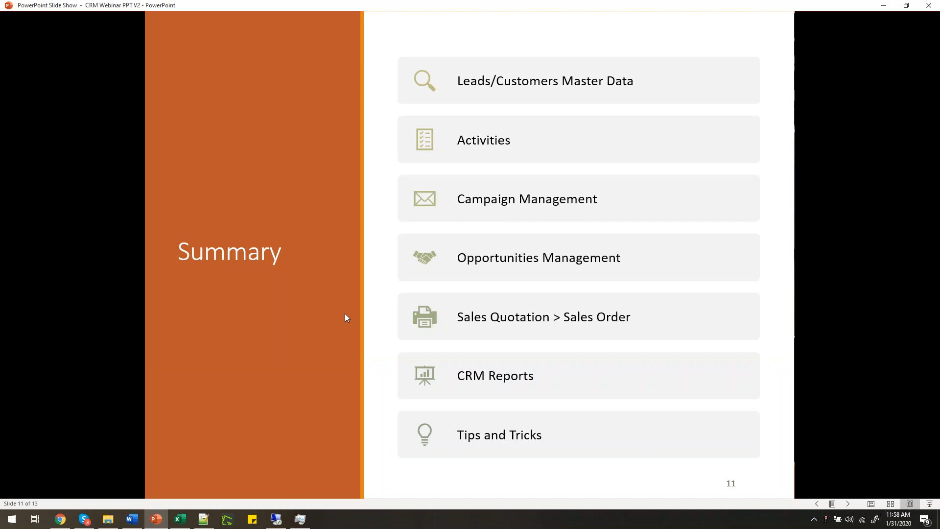
{"action": "key", "text": "Left"}
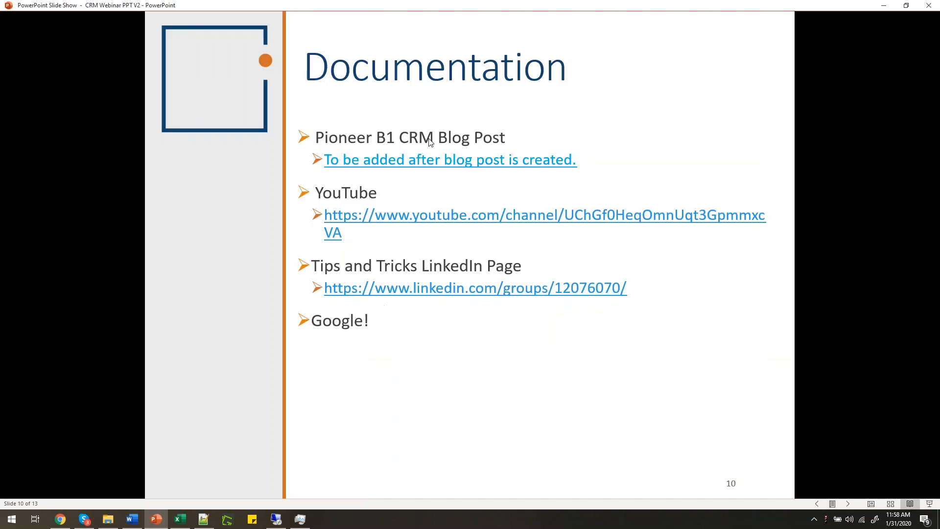